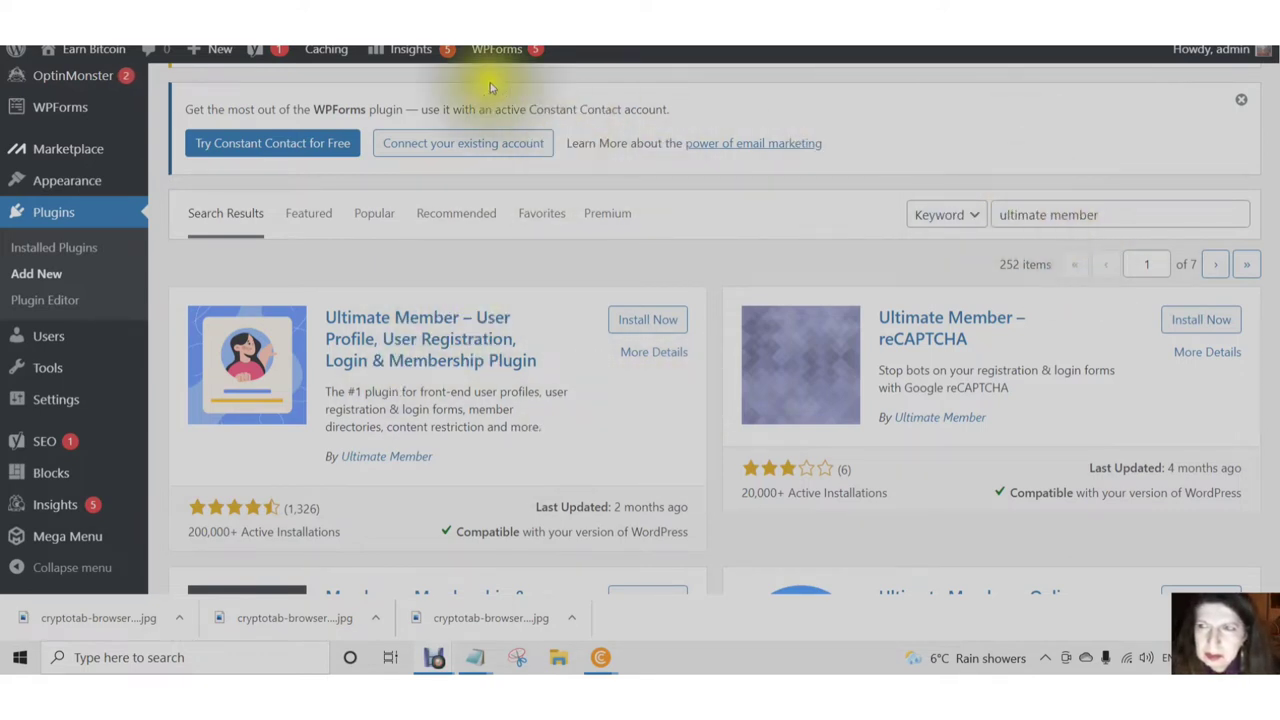
- Browse the 'ultimate member' search results to find the Ultimate Member – User Profile plugin card
scroll(490, 88, "up", 3)
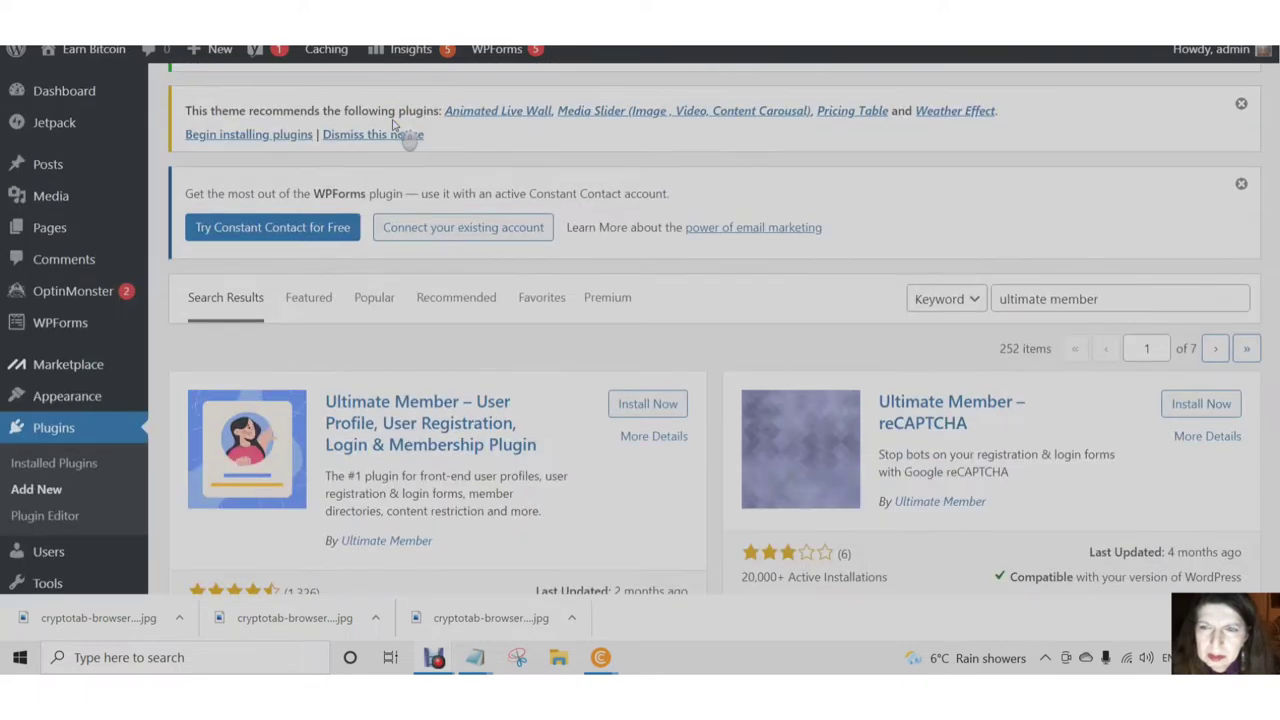
scroll(395, 124, "down", 1)
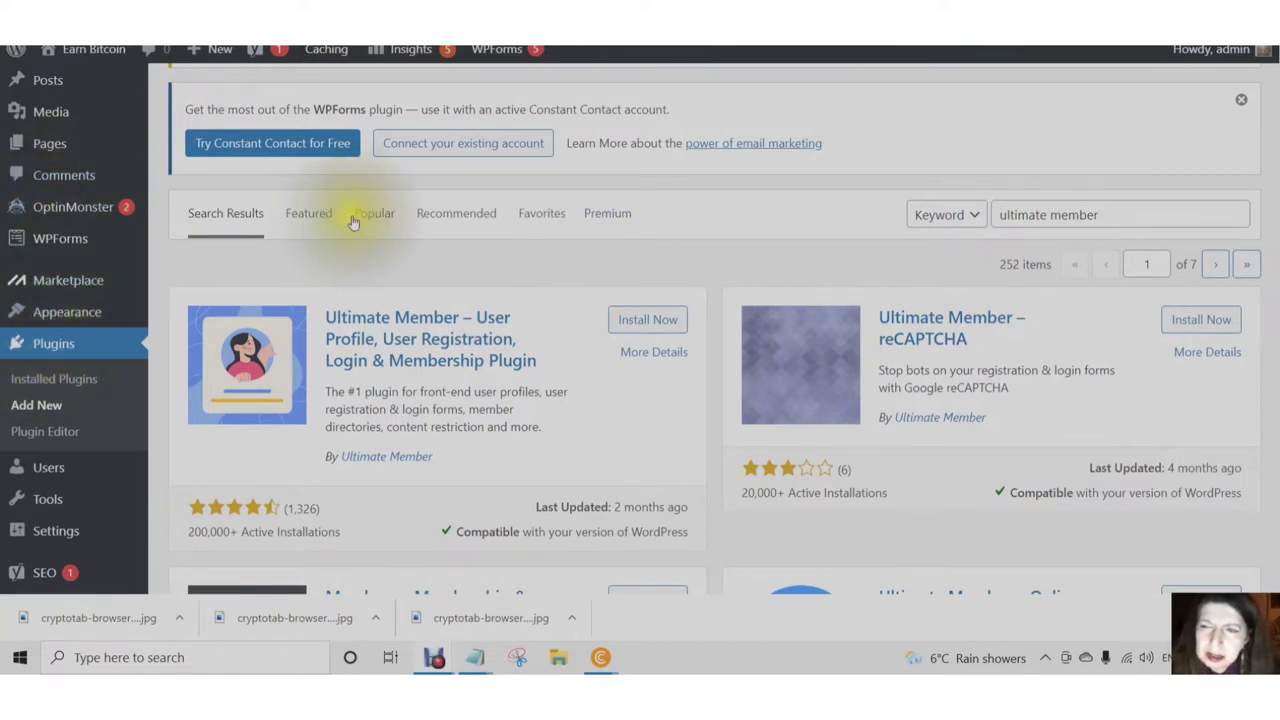
scroll(352, 222, "up", 2)
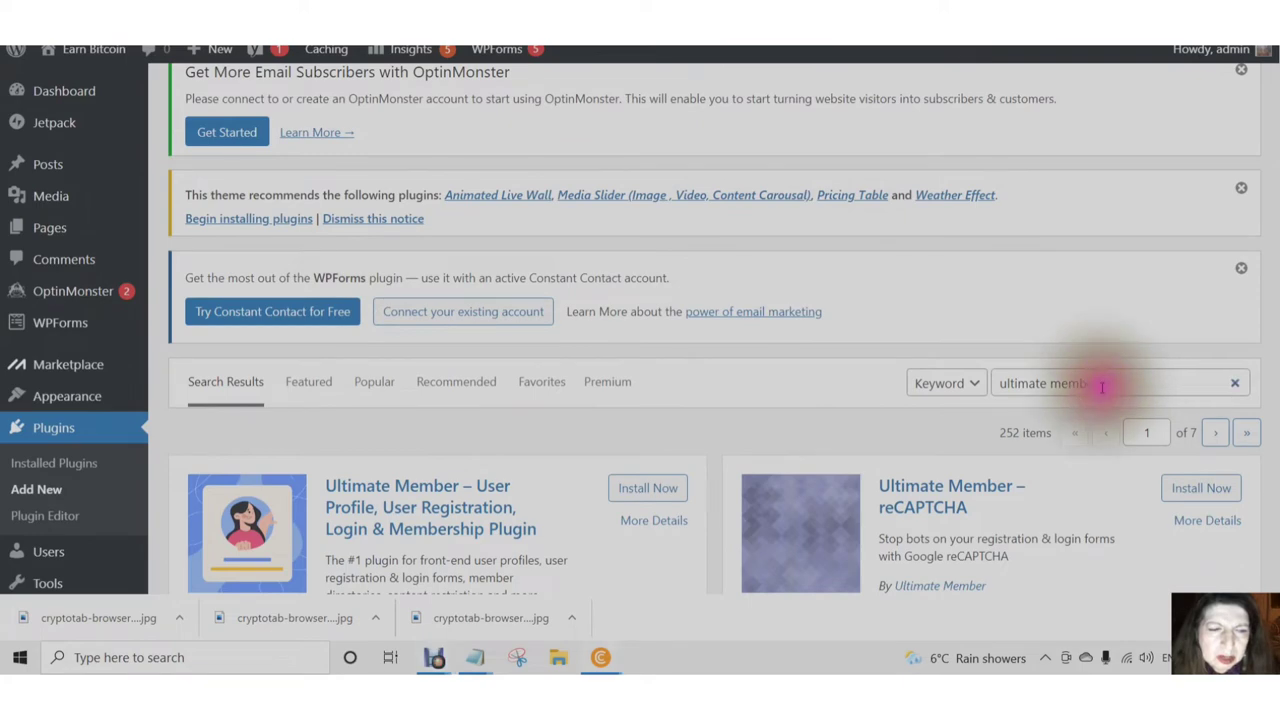
scroll(857, 314, "down", 4)
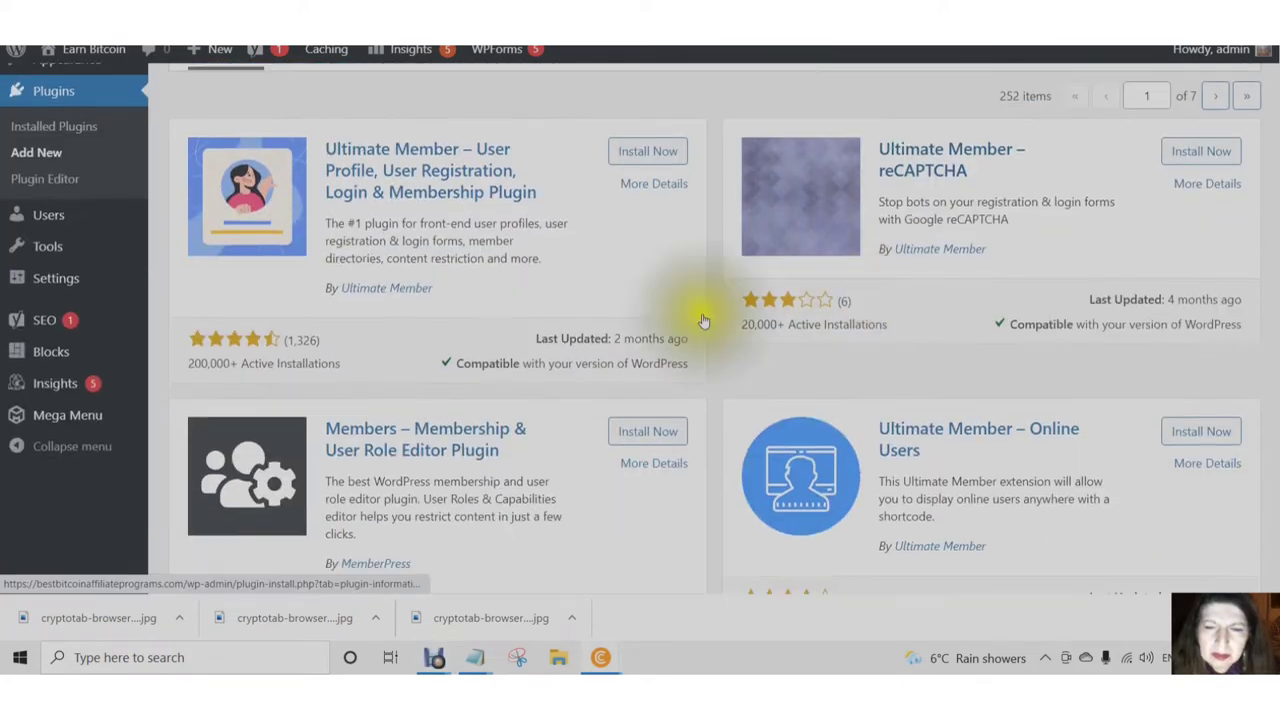
scroll(597, 290, "up", 1)
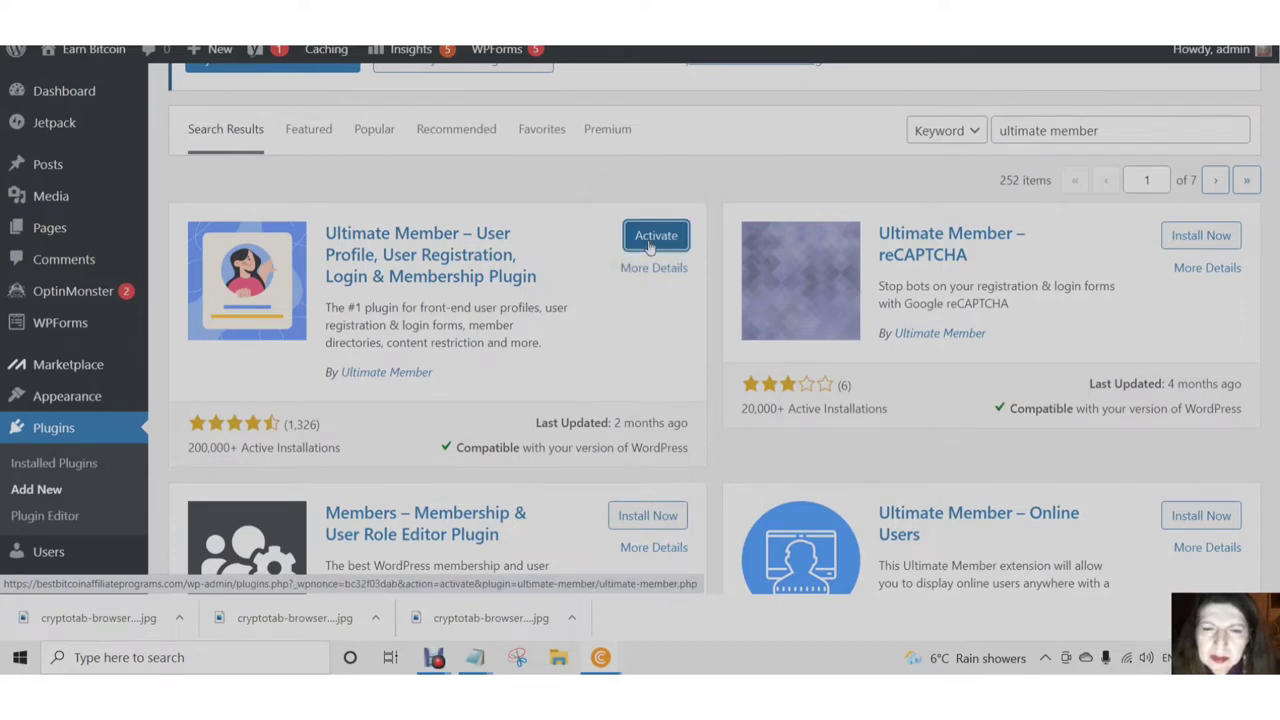
- Activate Ultimate Member and let it generate its User, Login, Register, Account and other core pages
left_click(652, 240)
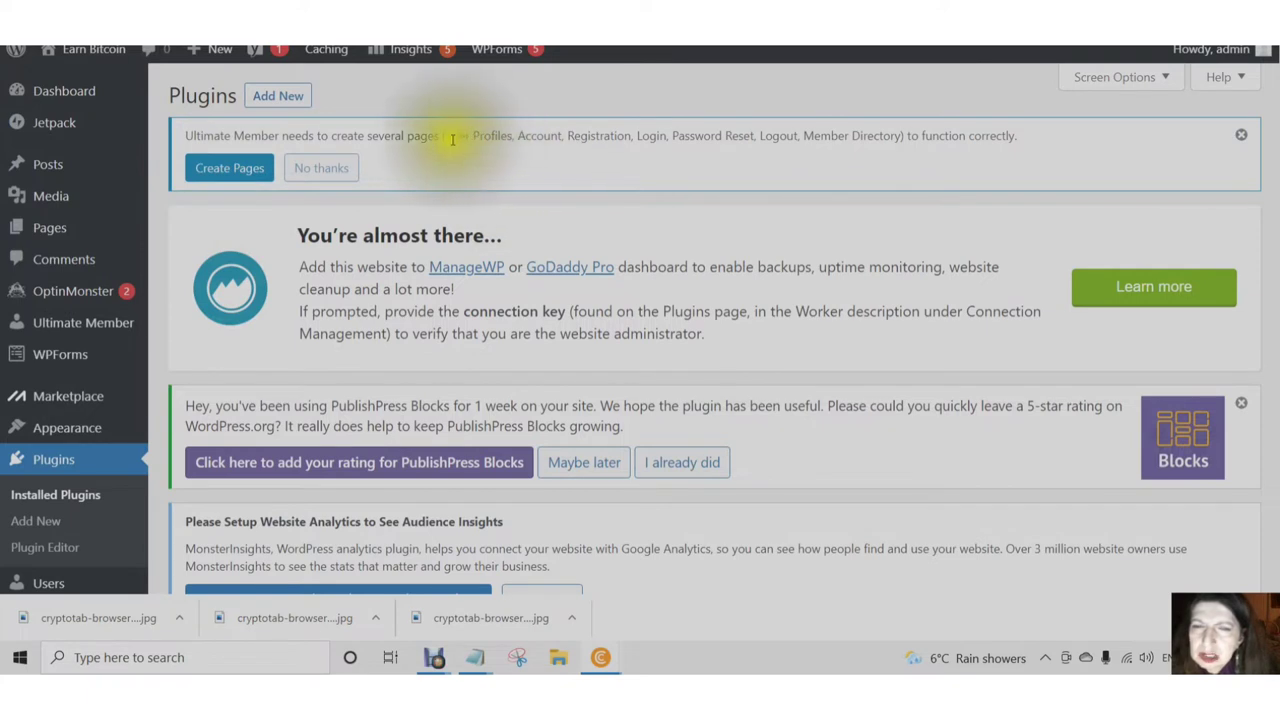
left_click(231, 170)
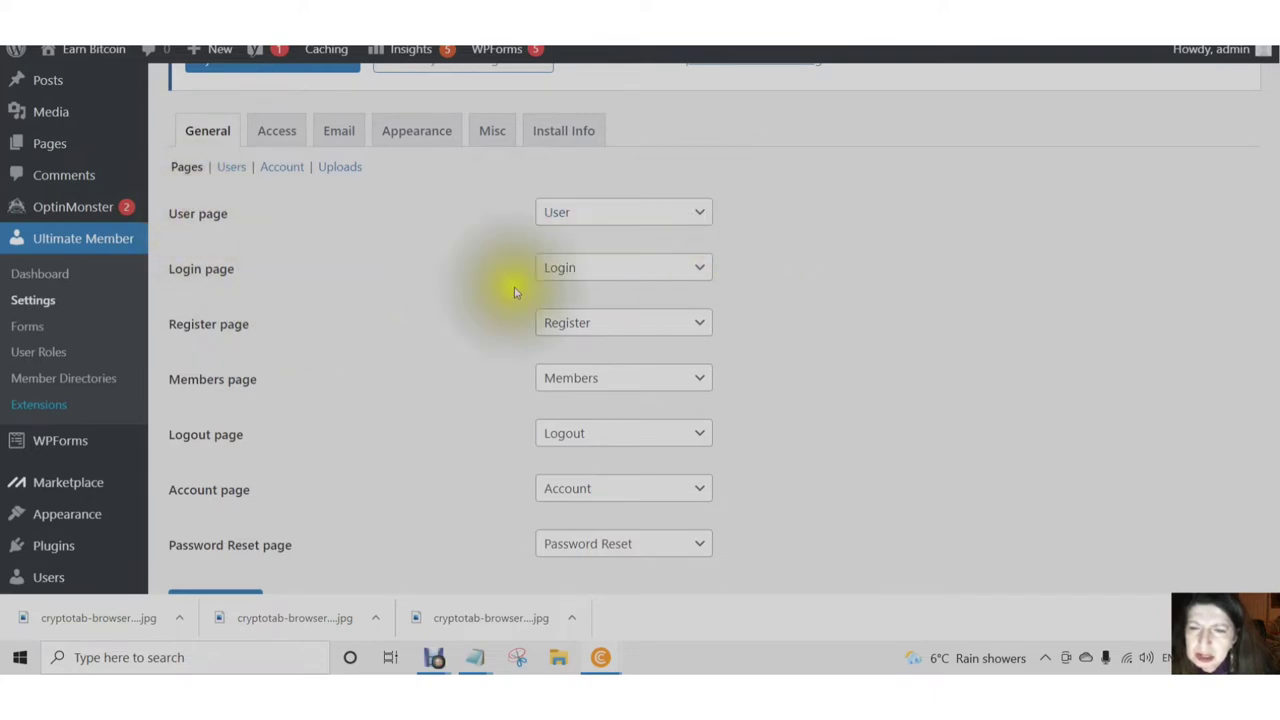
- Save the Ultimate Member core page assignments and go to the Access settings
scroll(600, 285, "down", 1)
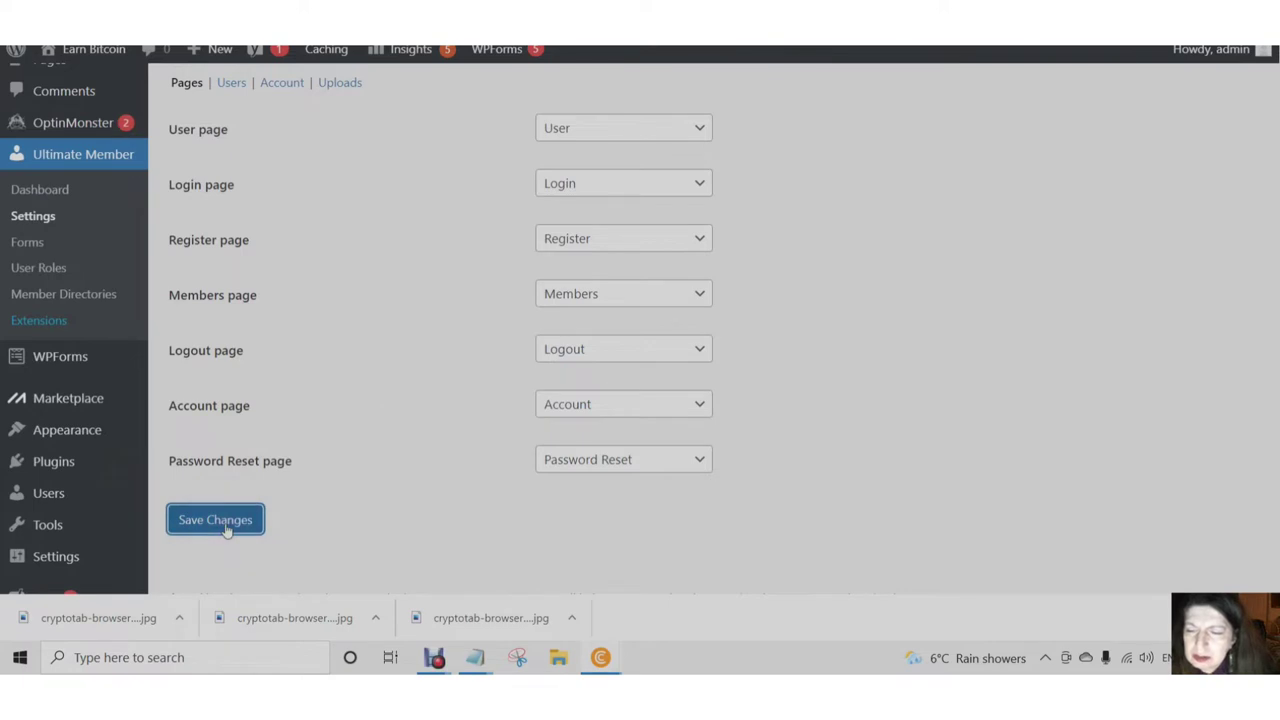
scroll(300, 480, "up", 2)
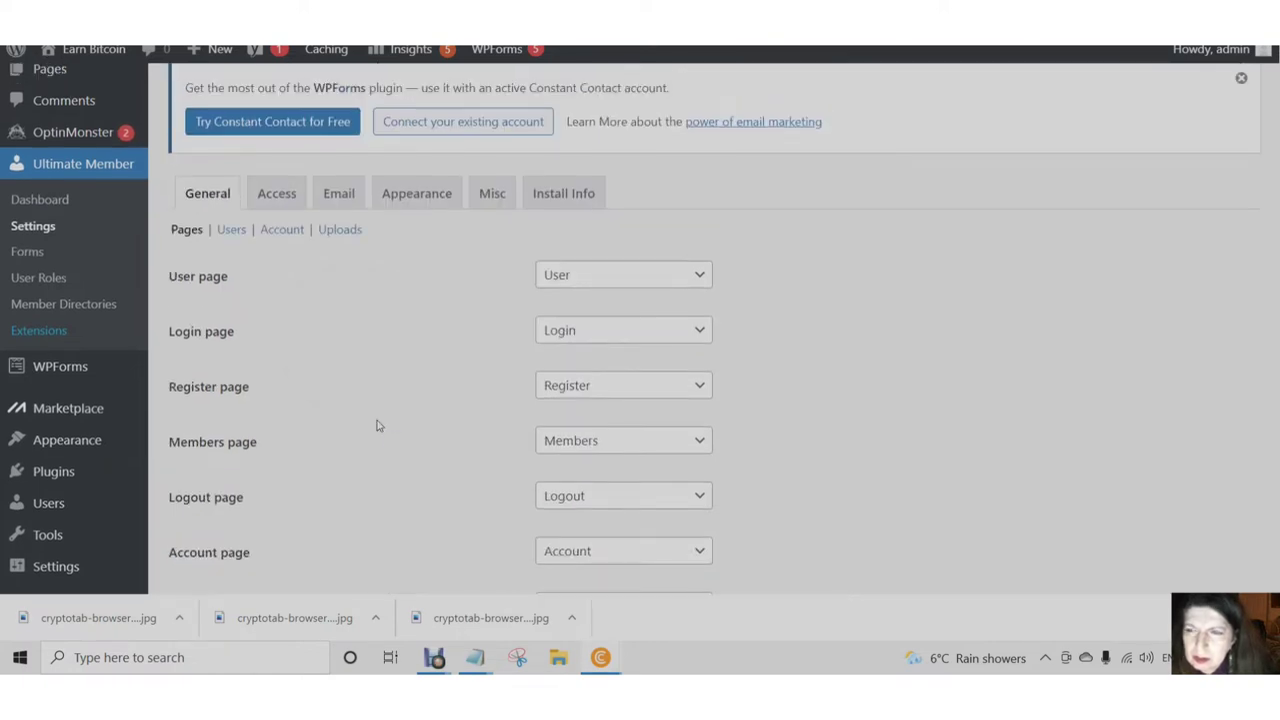
left_click(279, 201)
left_click(279, 201)
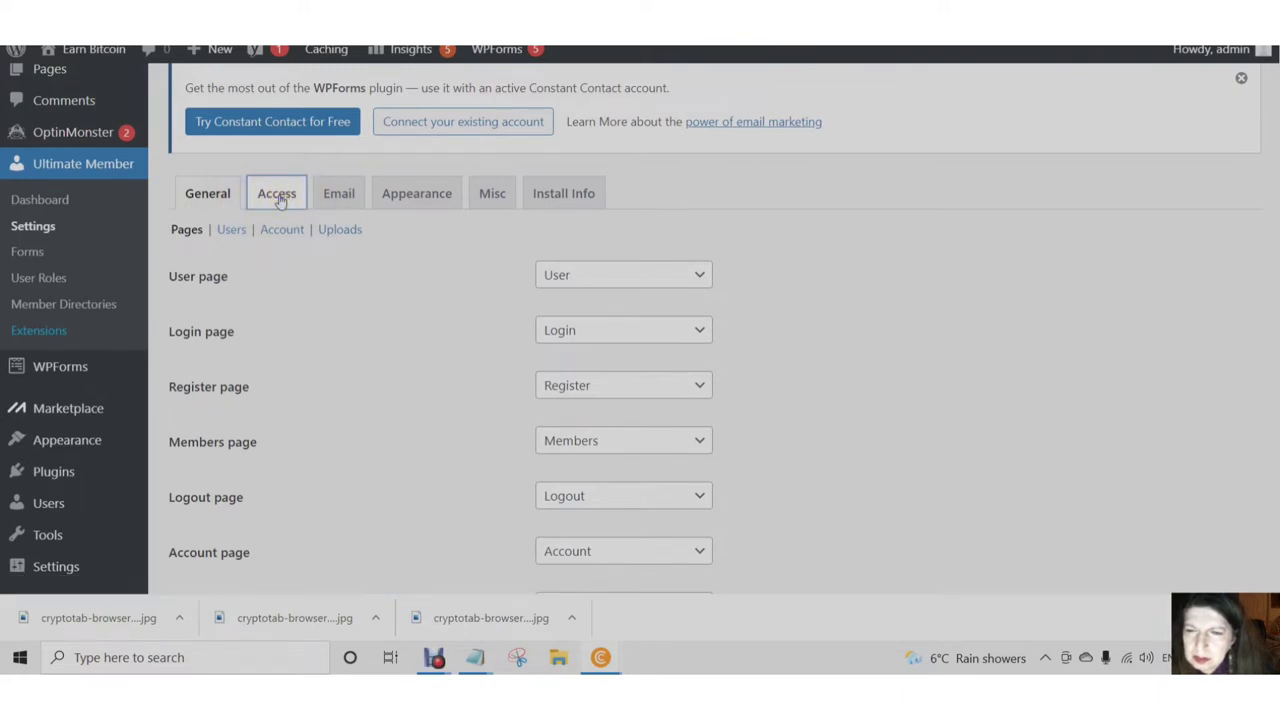
- Leave Ultimate Member's Global Site Access set to Everyone
scroll(618, 246, "down", 1)
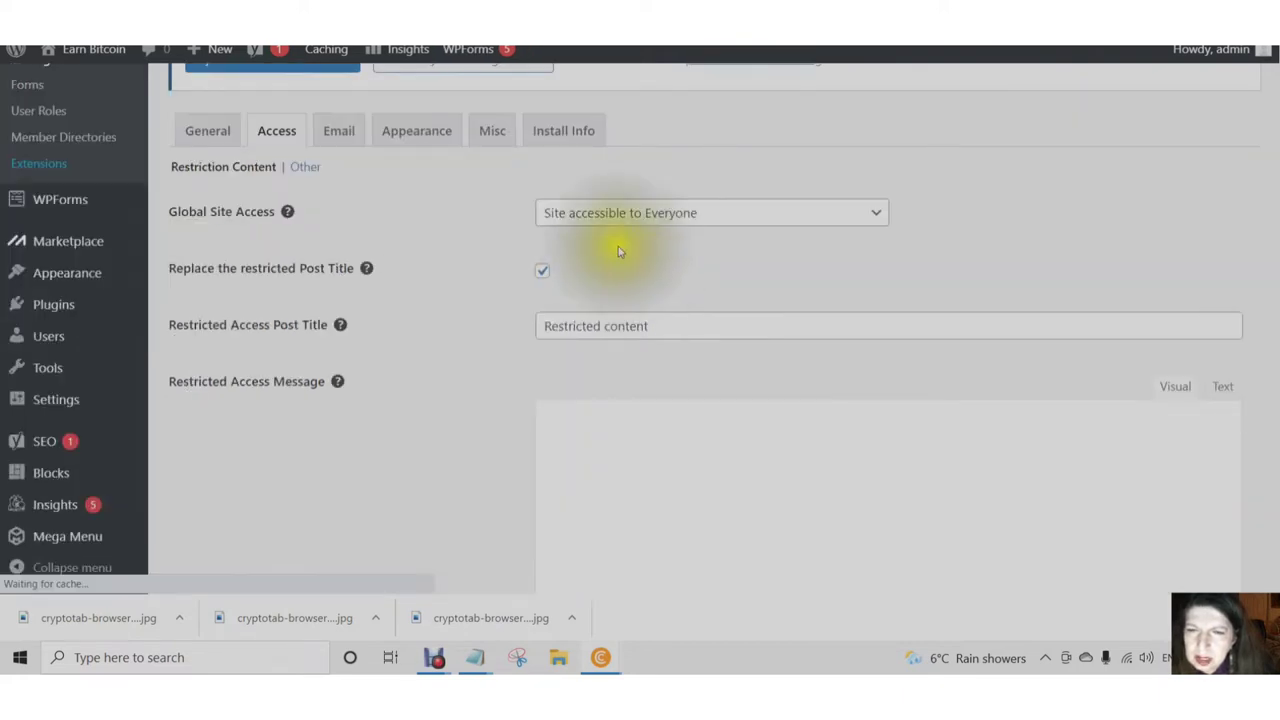
left_click(877, 220)
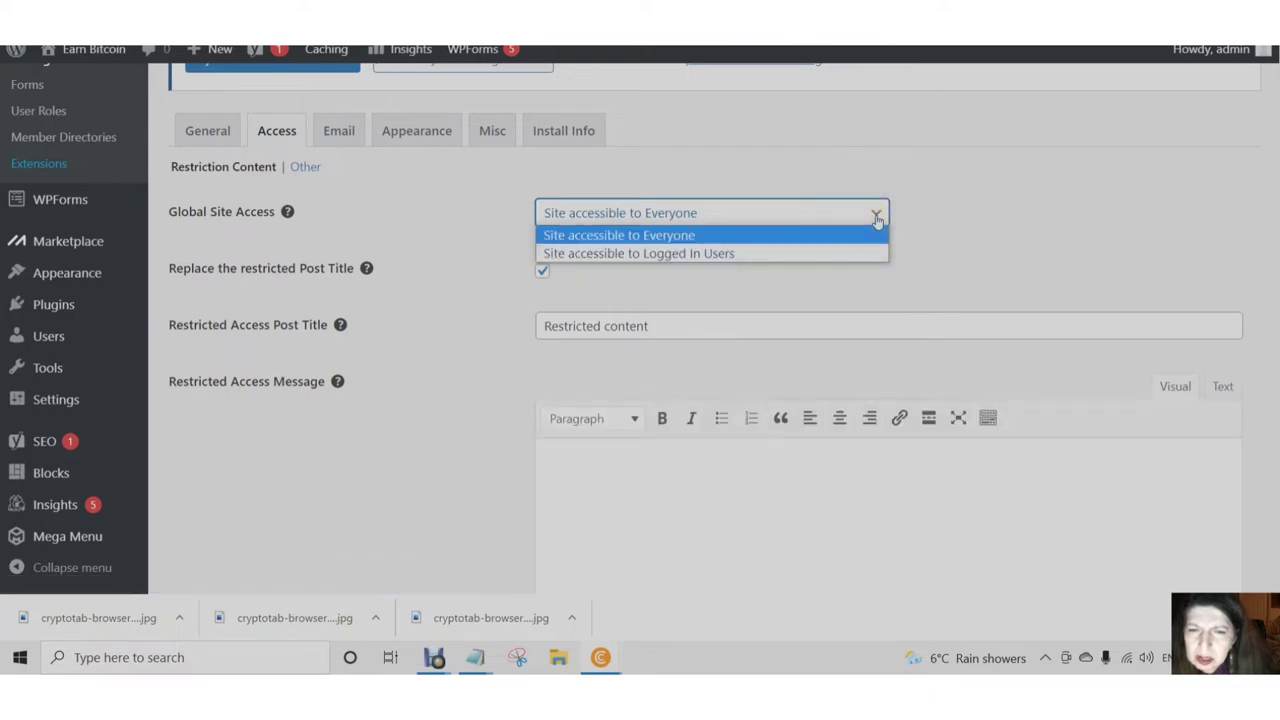
left_click(877, 220)
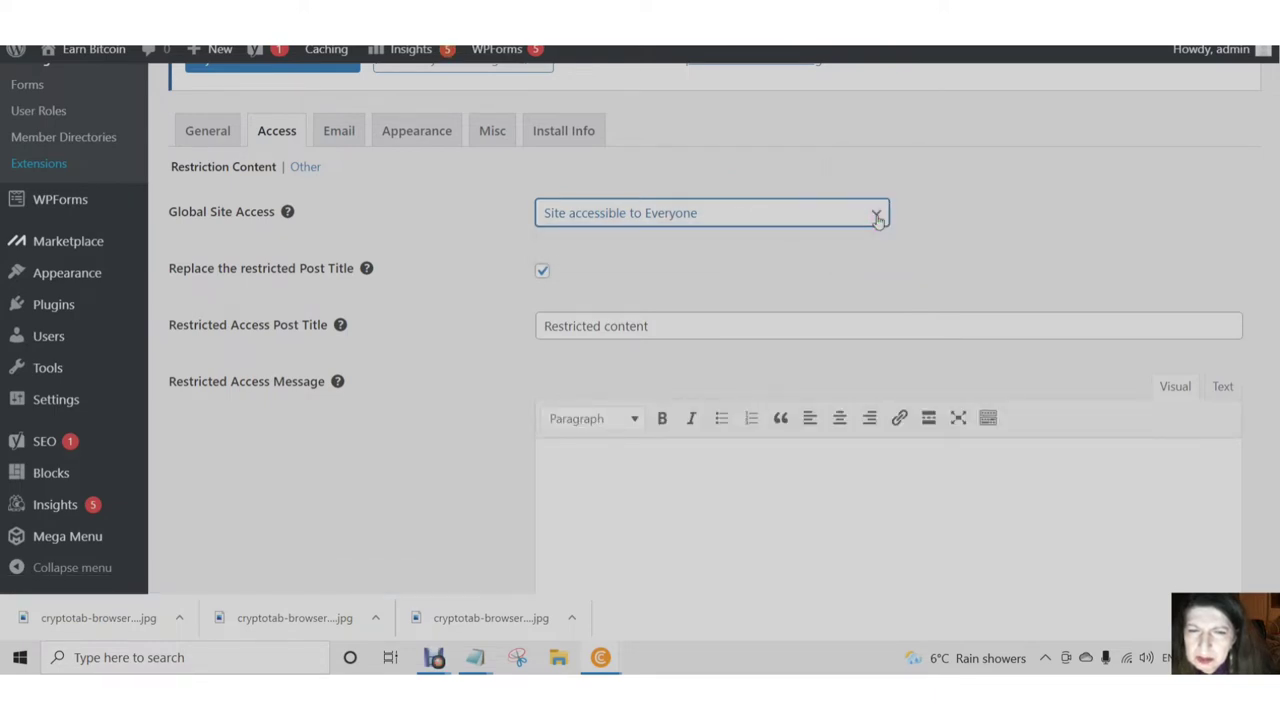
scroll(696, 255, "down", 1)
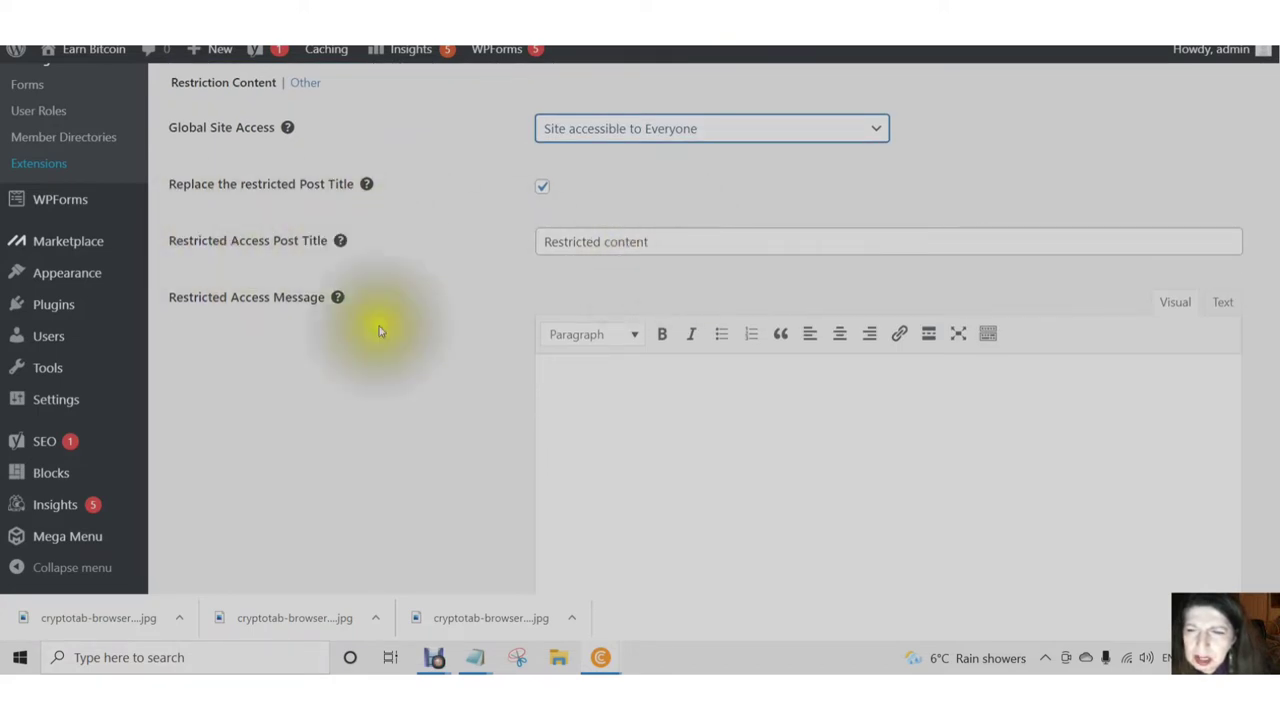
- Write the restricted access message 'oops Wrong Way' followed by pointing-hand emoji
left_click(560, 388)
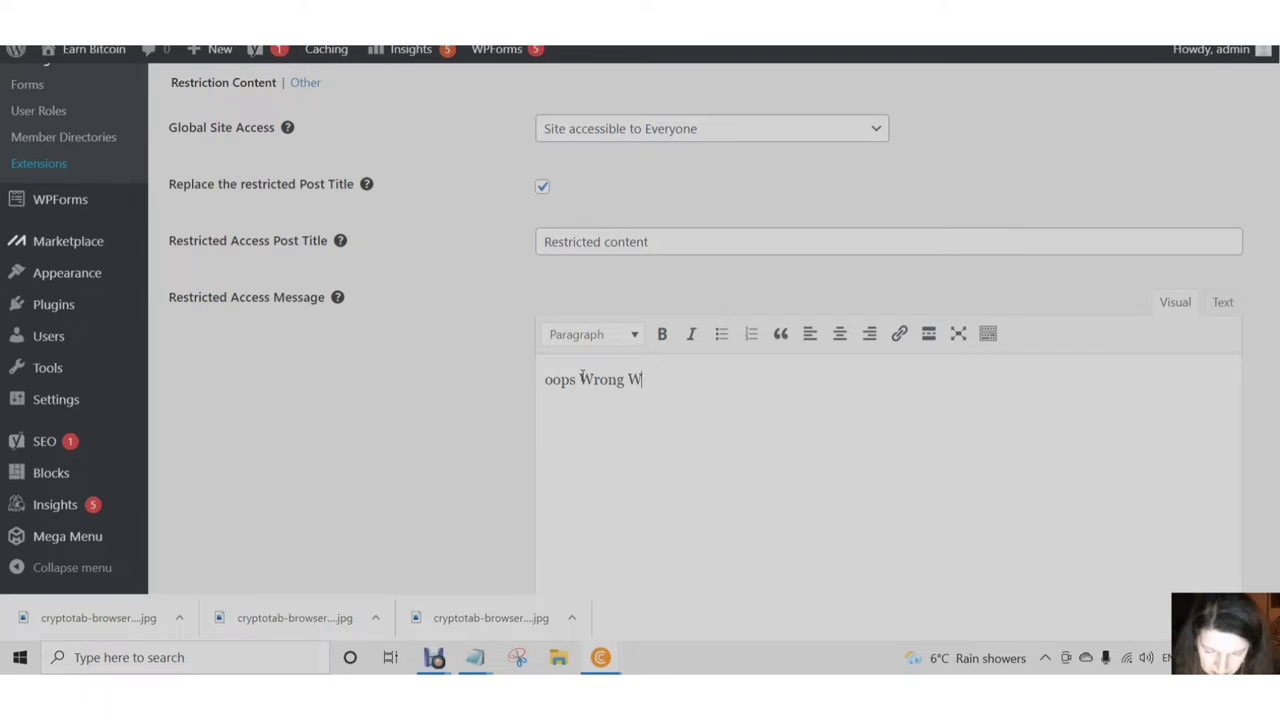
right_click(675, 372)
left_click(710, 118)
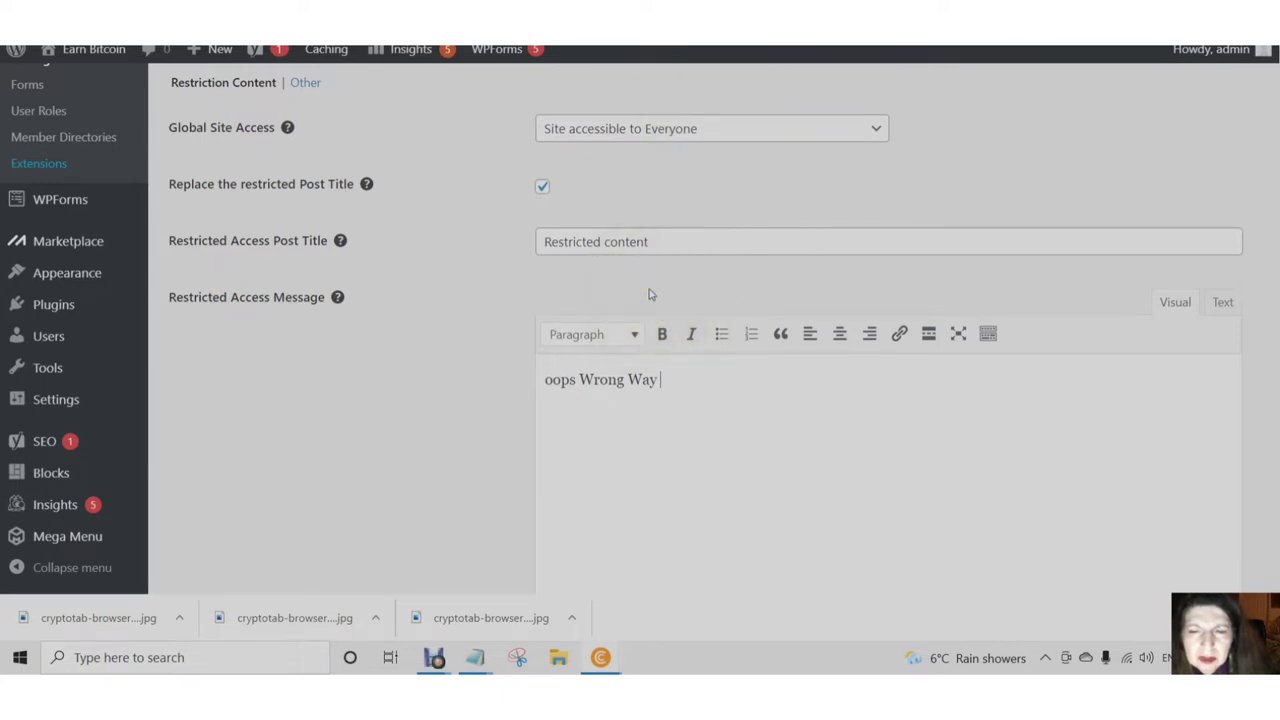
key("super+period")
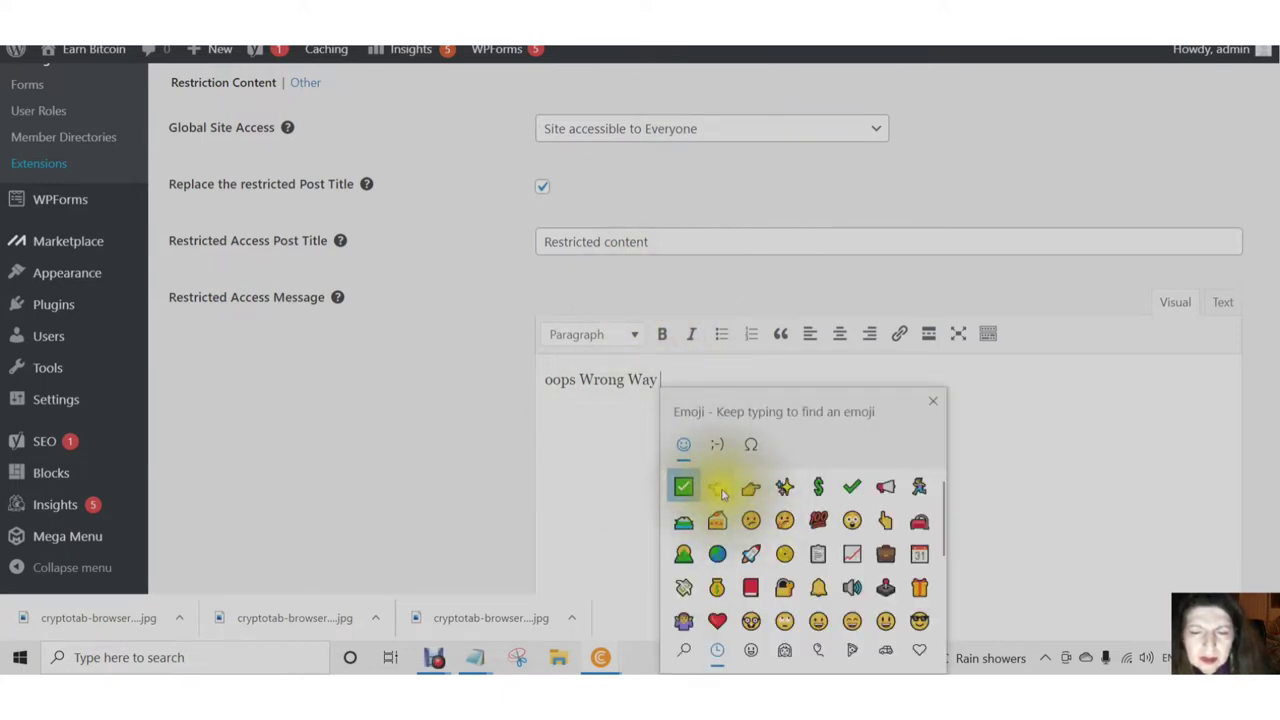
left_click(720, 490)
left_click(443, 437)
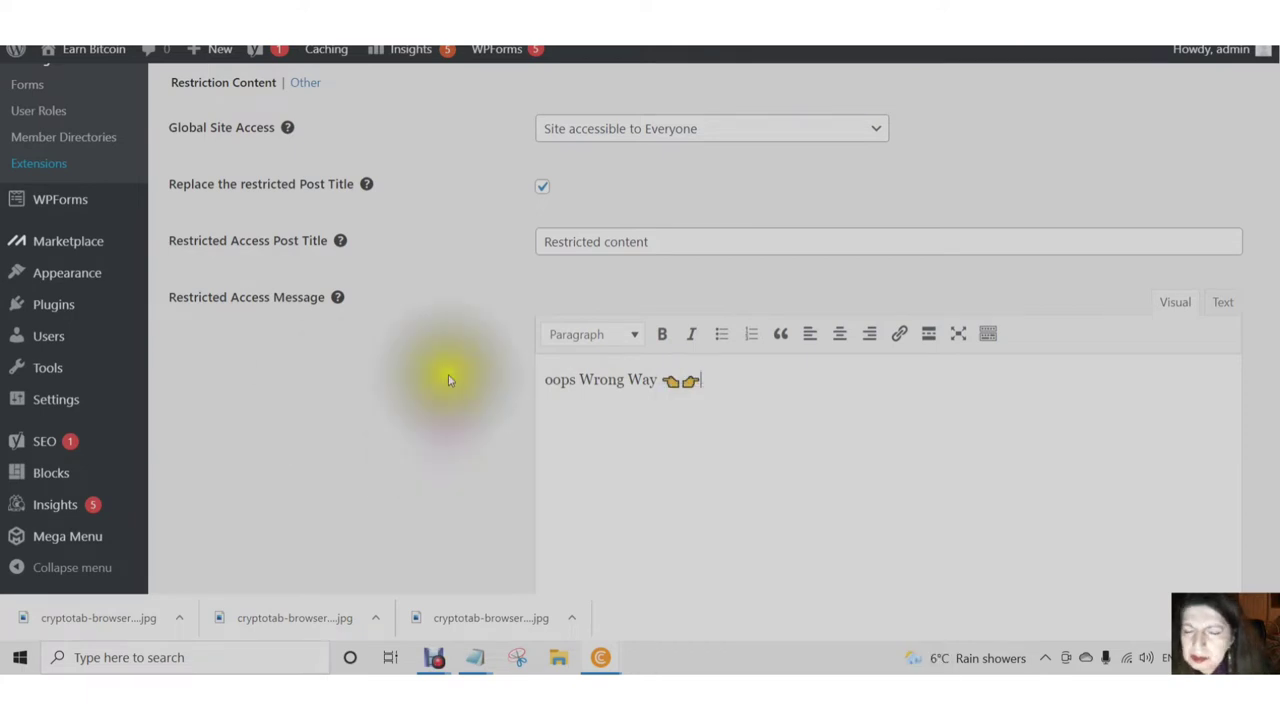
scroll(440, 372, "down", 3)
scroll(440, 372, "down", 2)
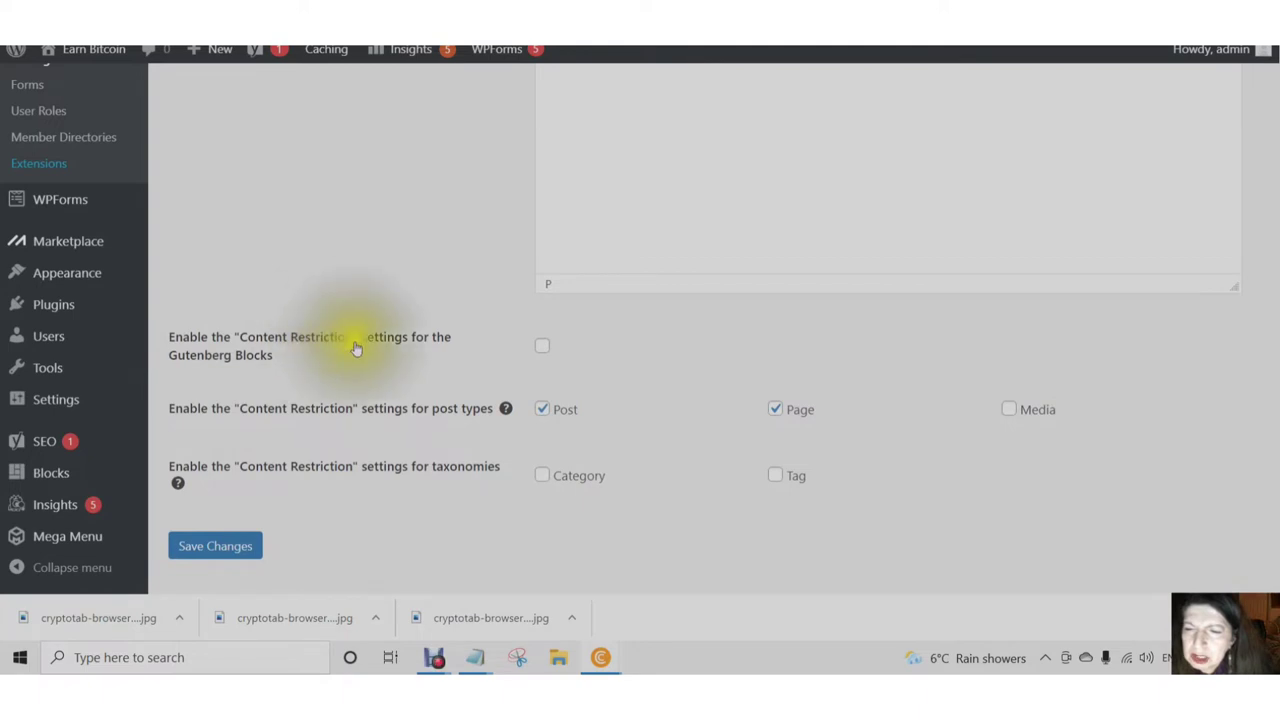
- Enable Gutenberg block restriction with the message 'Opps wrong way' plus right- and left-pointing hand emoji
left_click(546, 356)
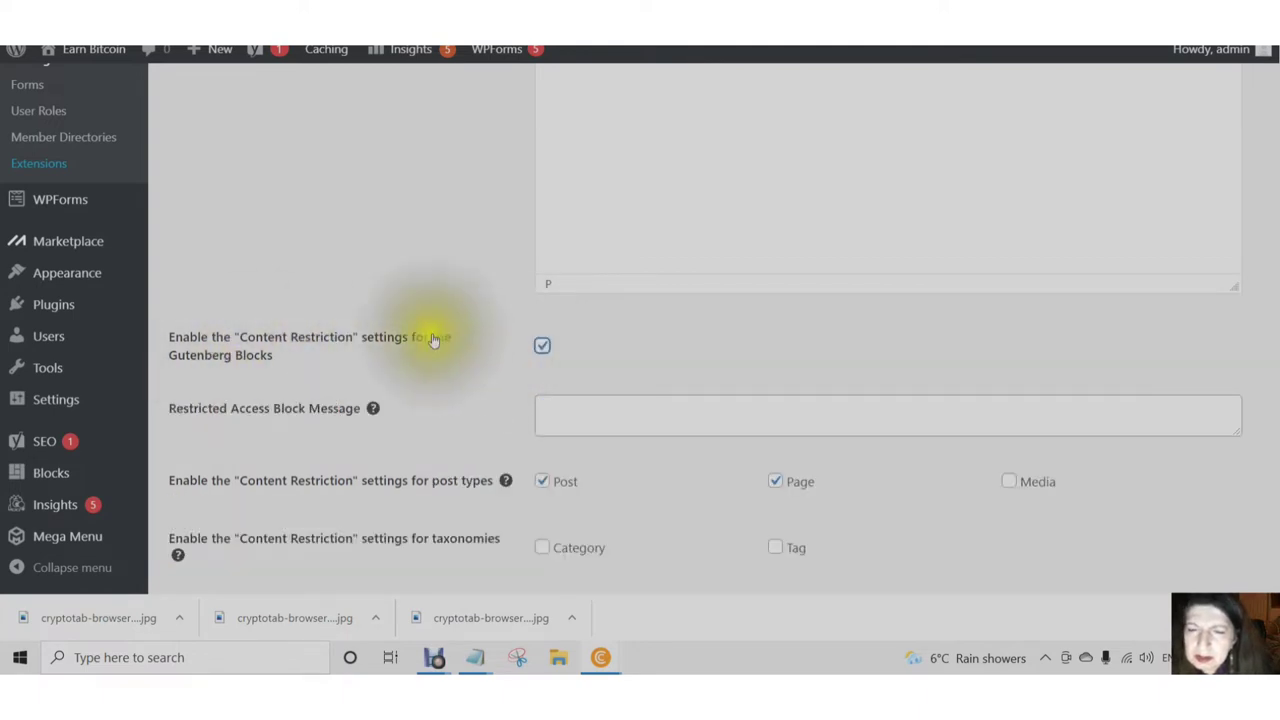
left_click(552, 408)
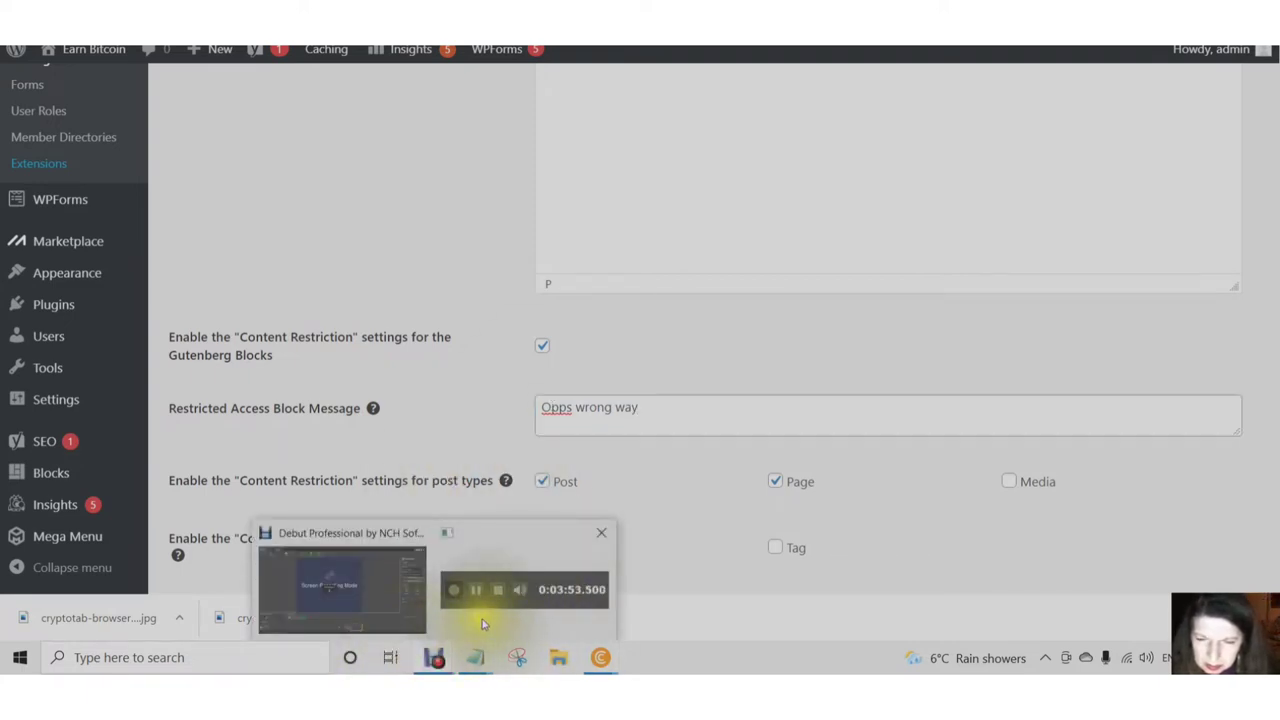
left_click(642, 406)
right_click(641, 405)
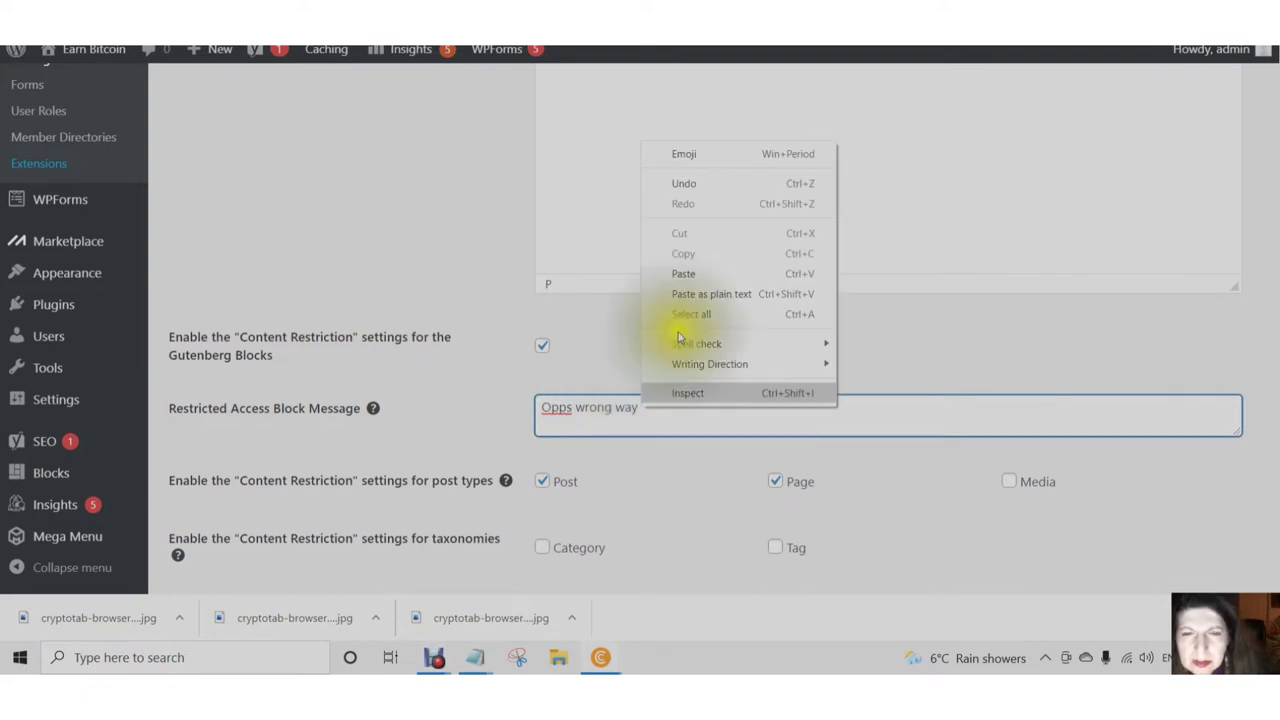
left_click(681, 155)
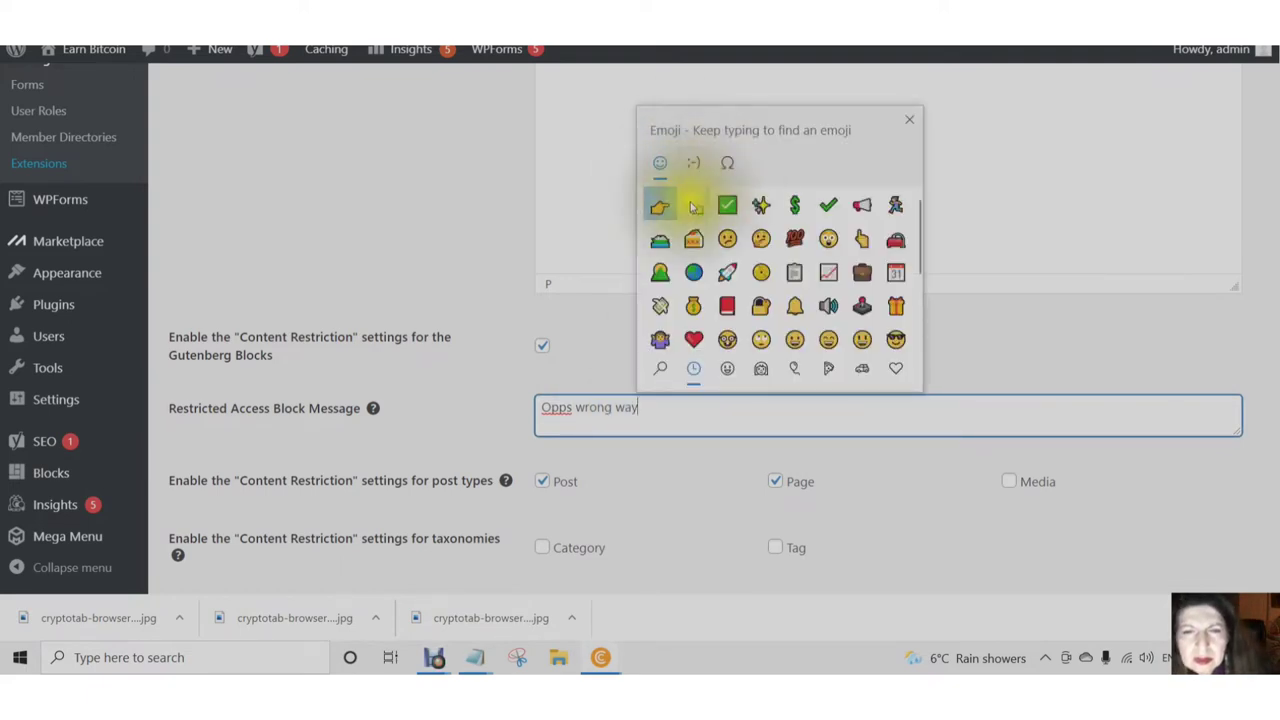
left_click(659, 205)
left_click(693, 205)
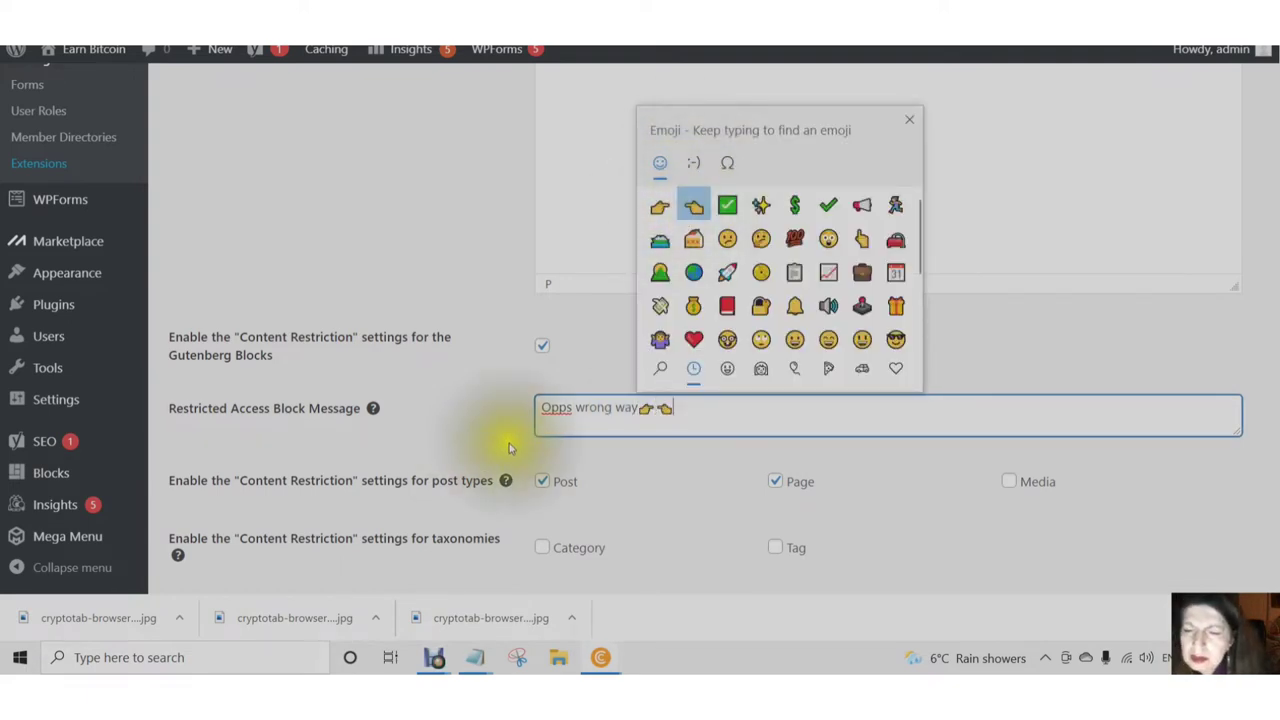
key("Escape")
- Restrict content for Post, Category and Tag but not Page, and save the access settings
scroll(430, 510, "down", 1)
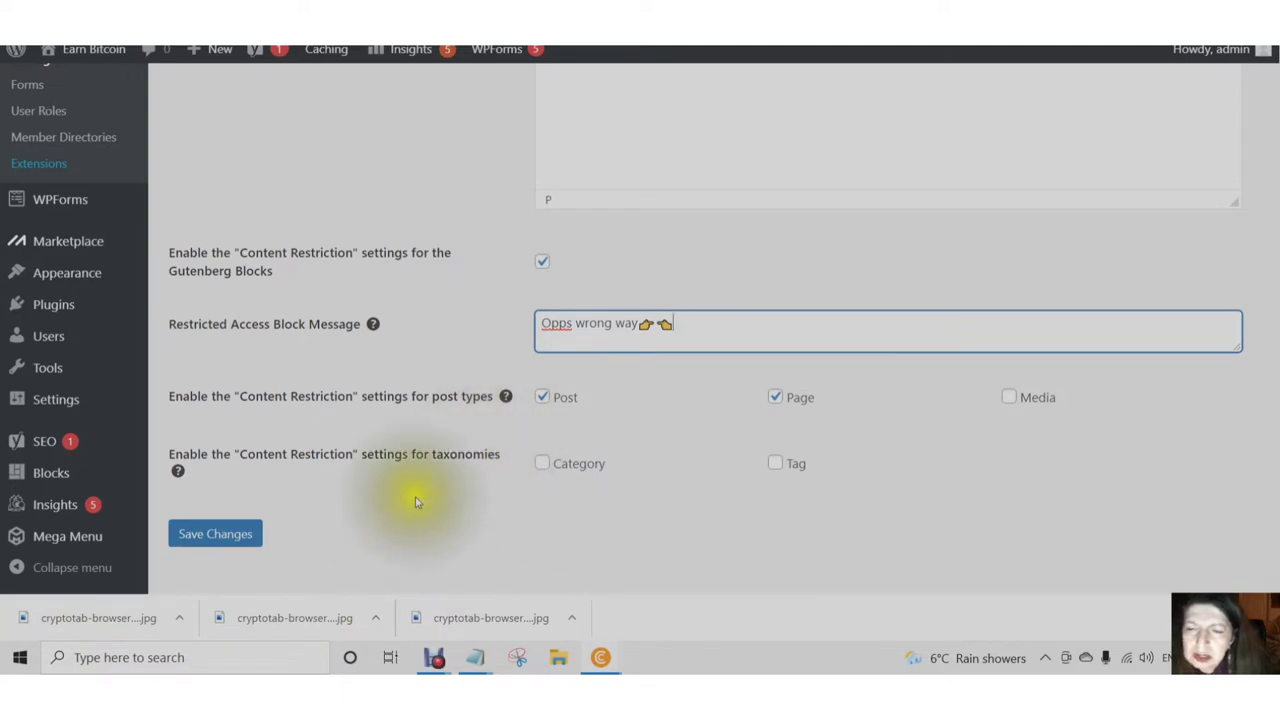
left_click(548, 400)
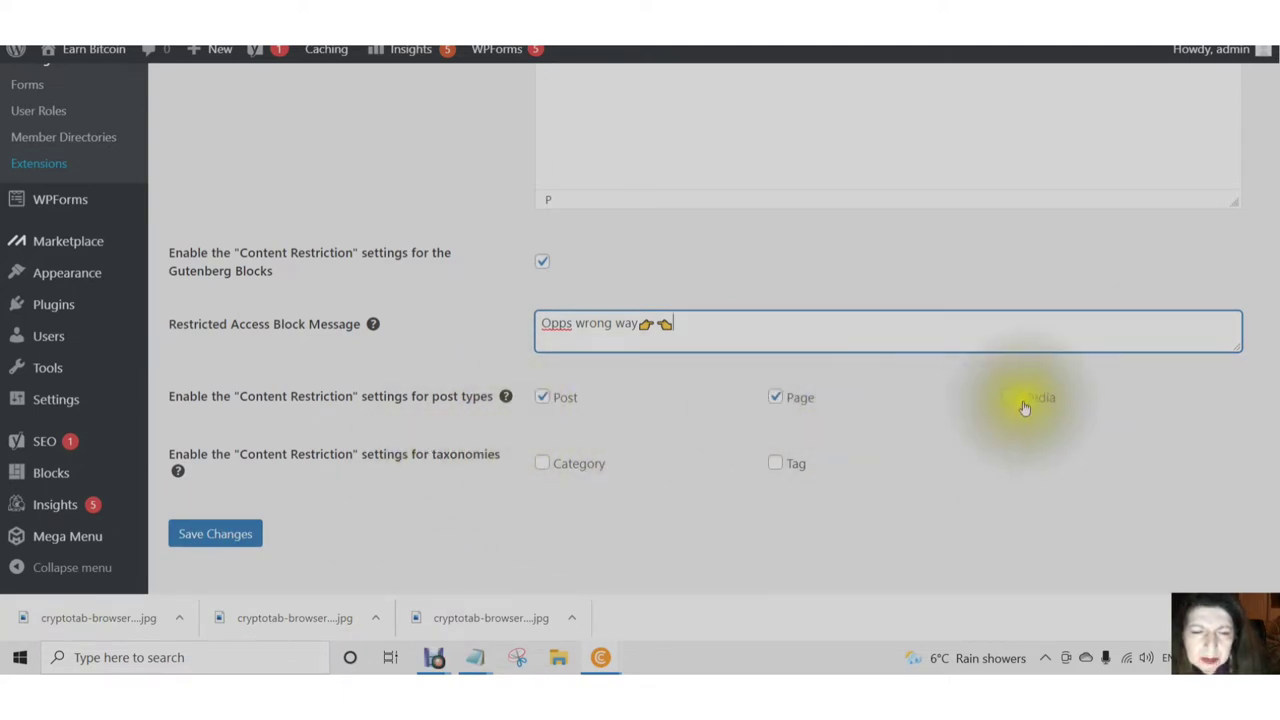
left_click(778, 400)
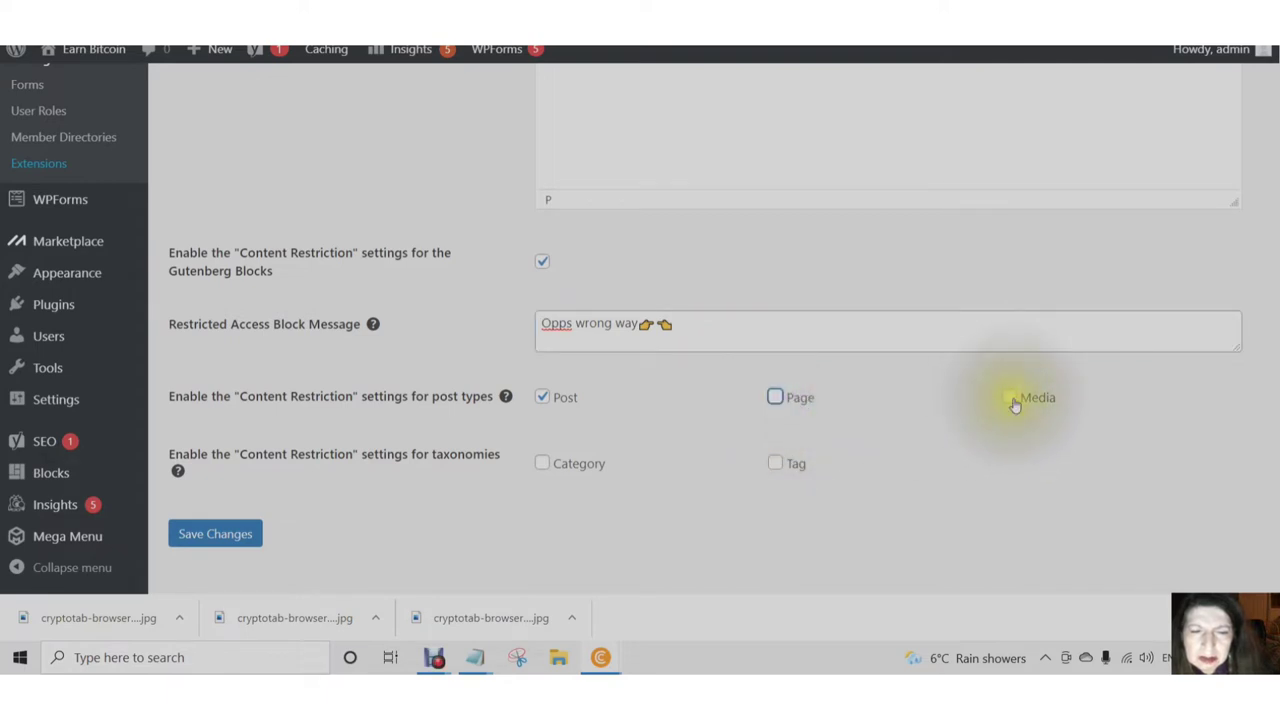
scroll(925, 387, "down", 1)
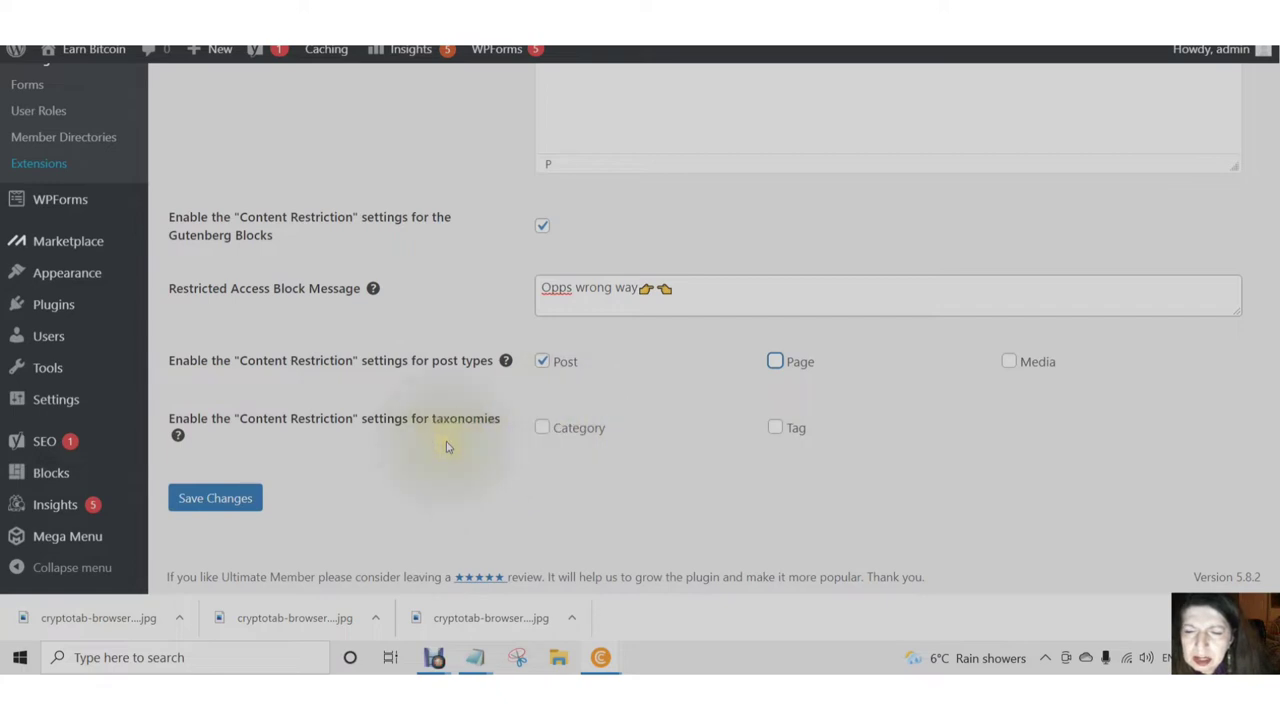
left_click(540, 435)
left_click(775, 430)
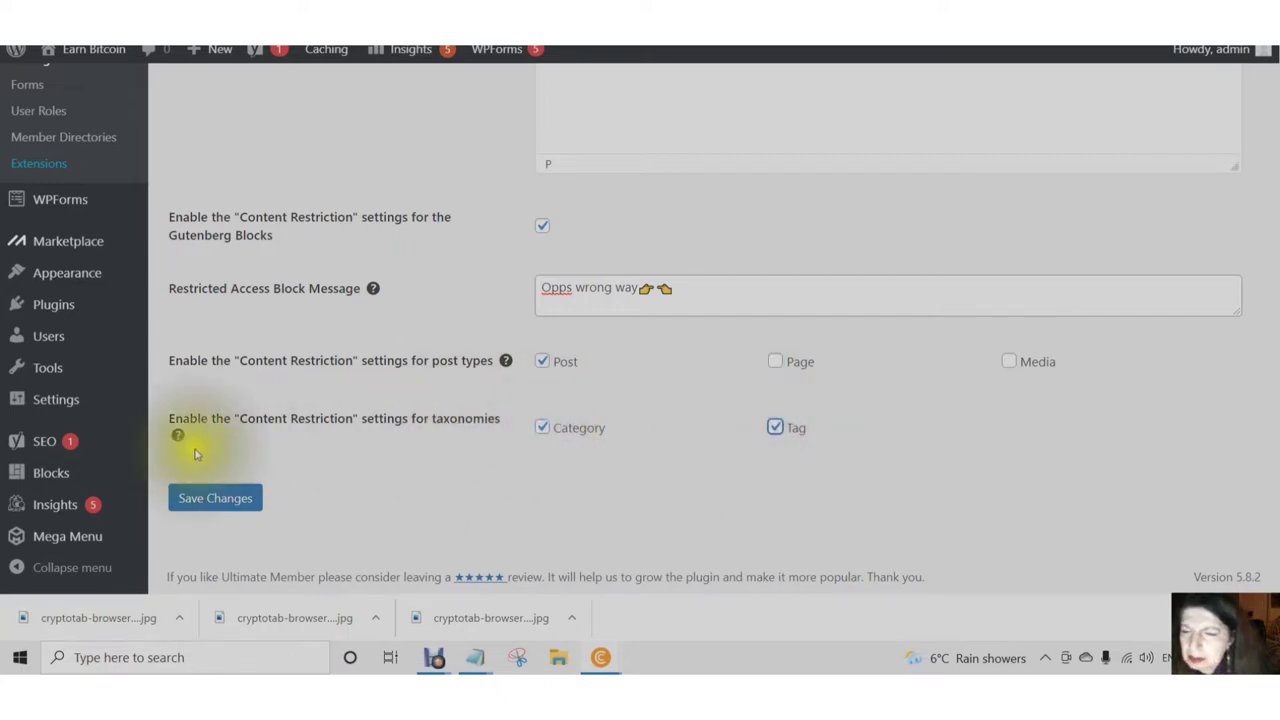
left_click(223, 503)
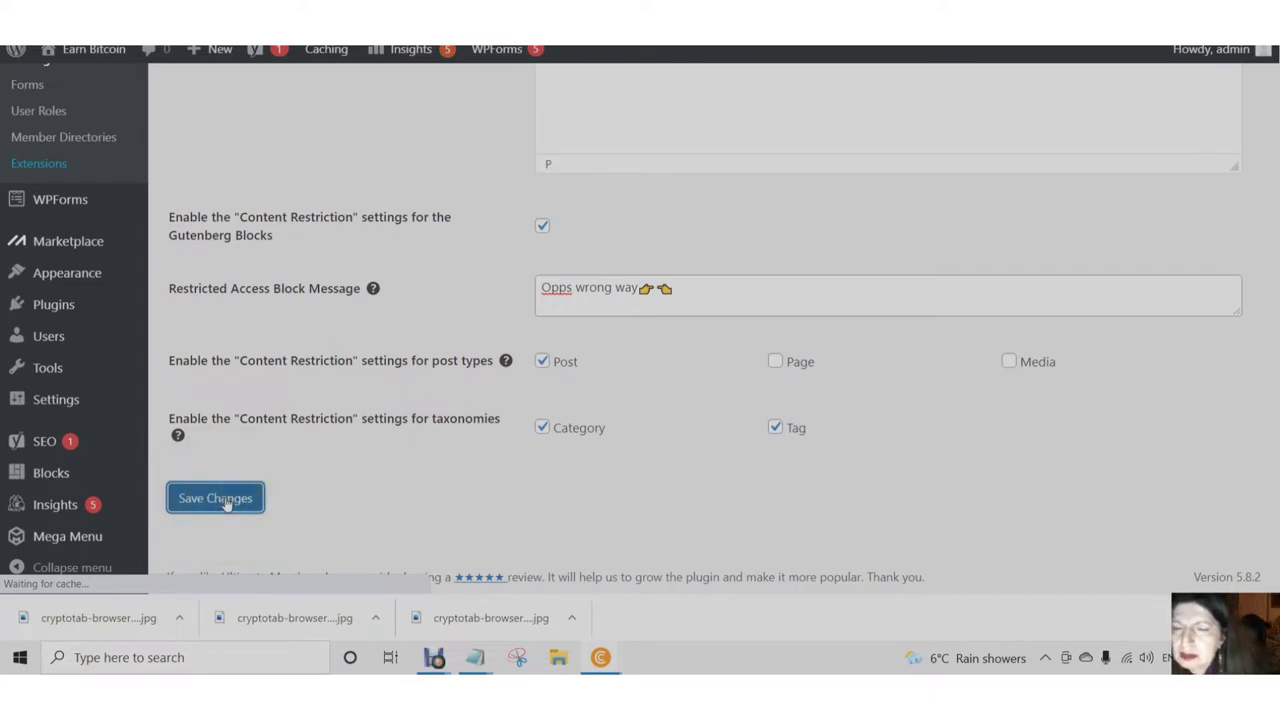
- Switch Ultimate Member settings to the Email notification section
left_click(475, 656)
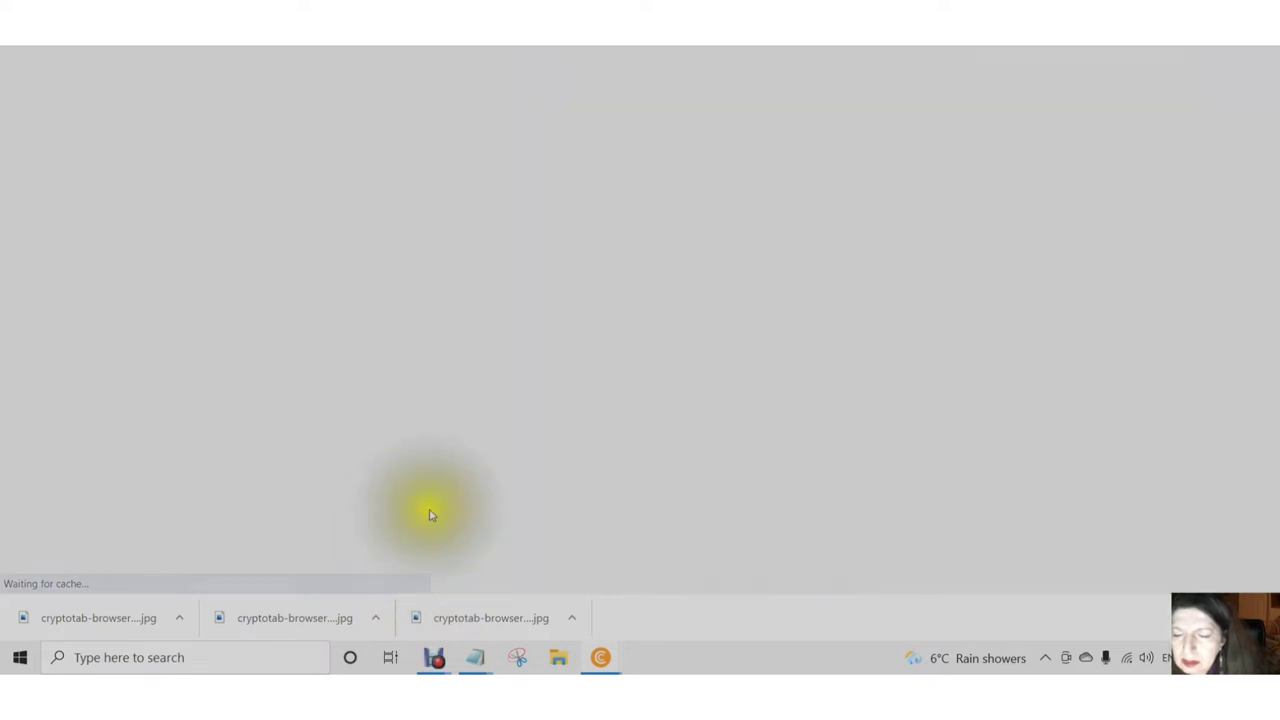
scroll(430, 512, "down", 7)
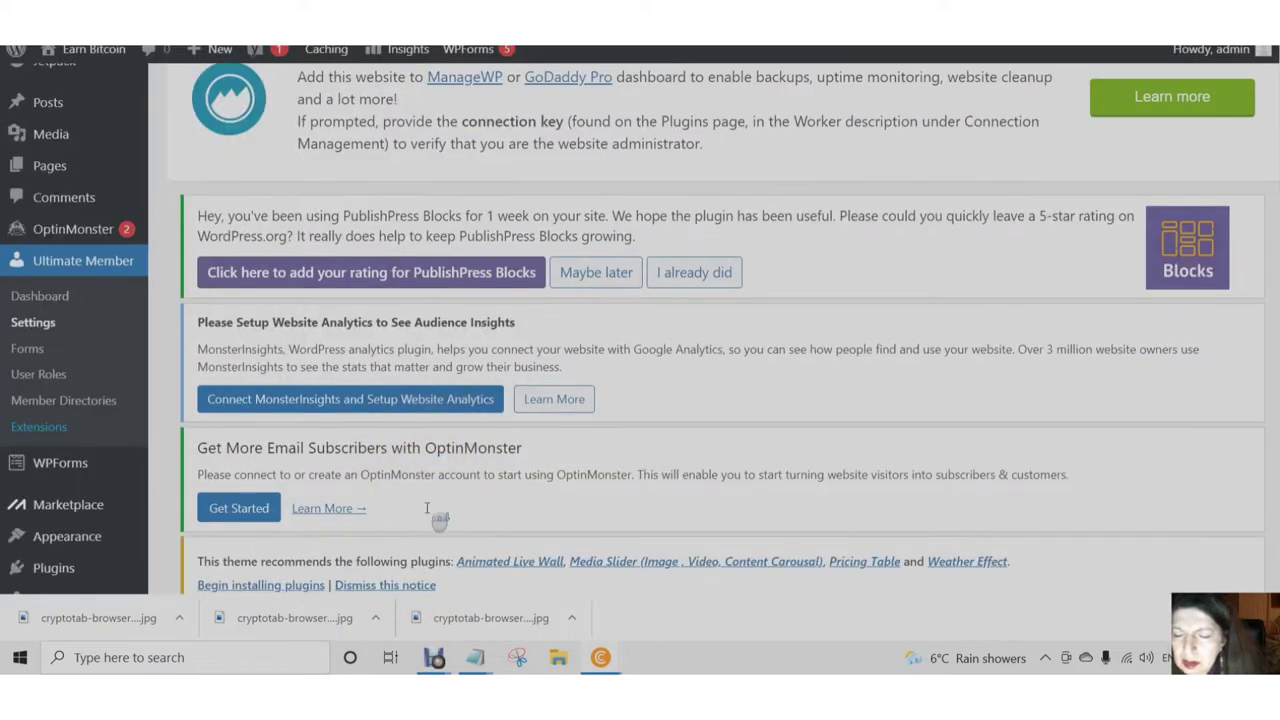
scroll(432, 512, "down", 2)
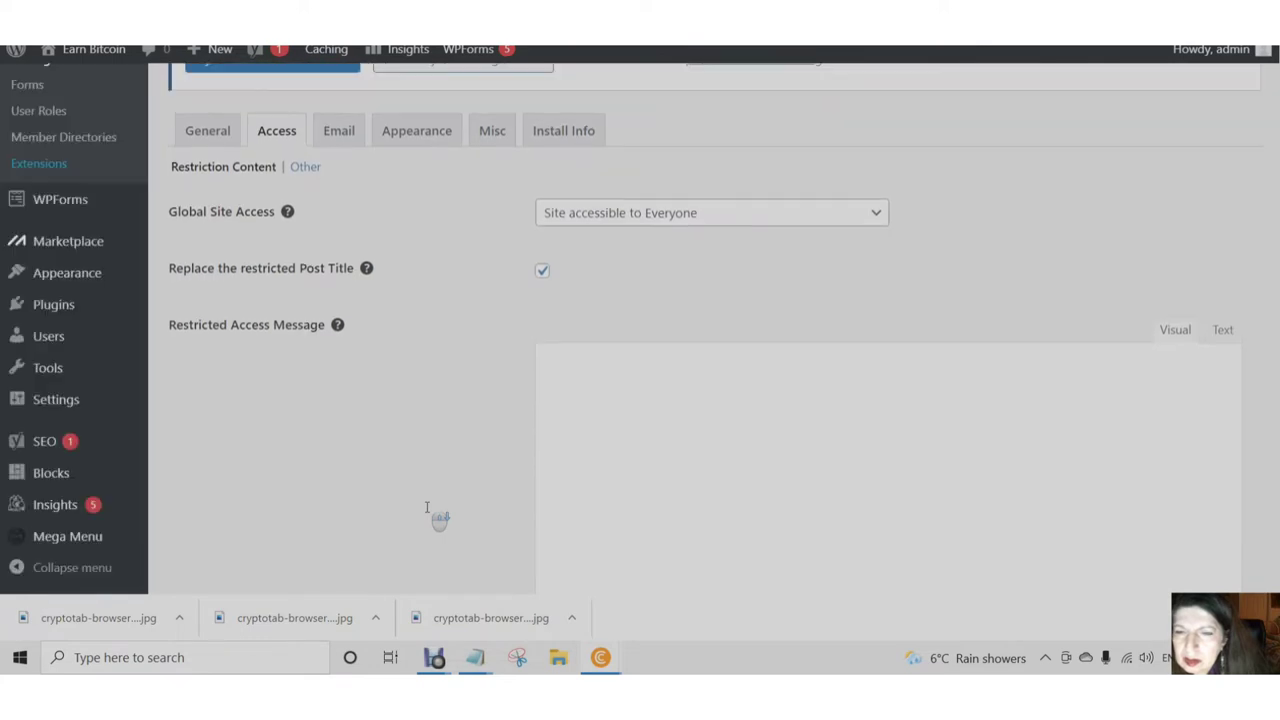
scroll(420, 420, "up", 4)
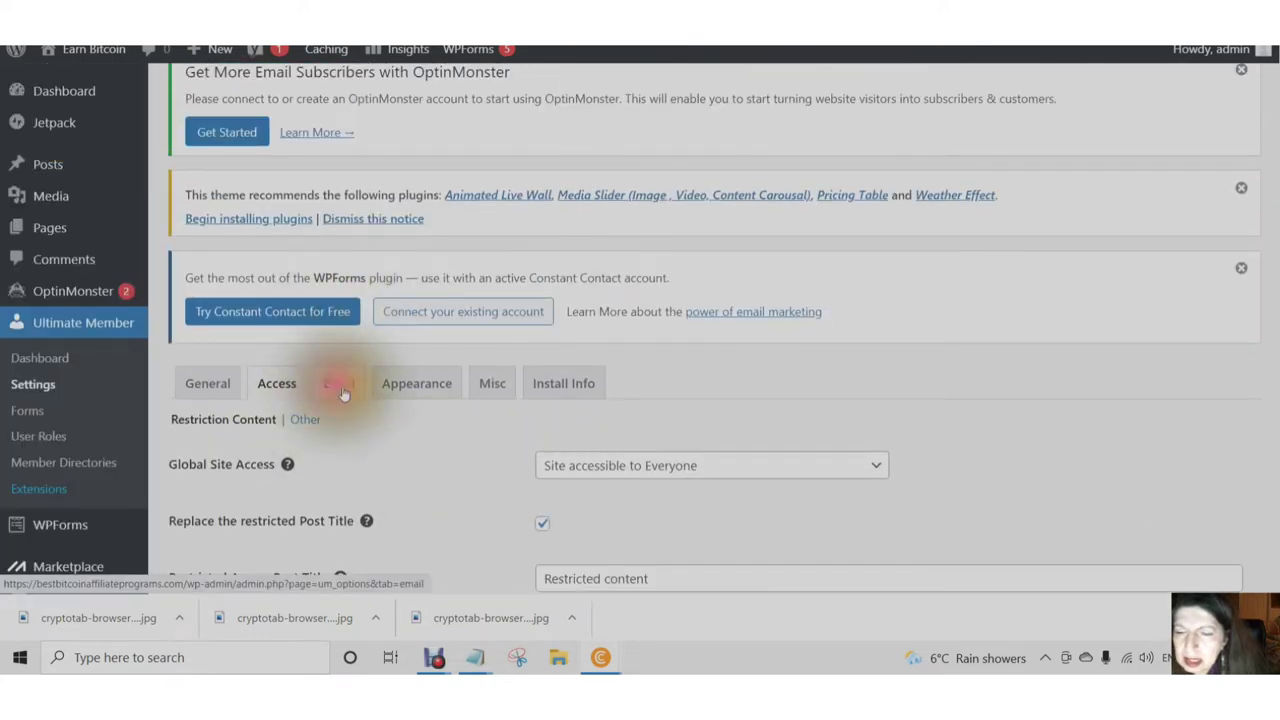
left_click(342, 391)
left_click(433, 660)
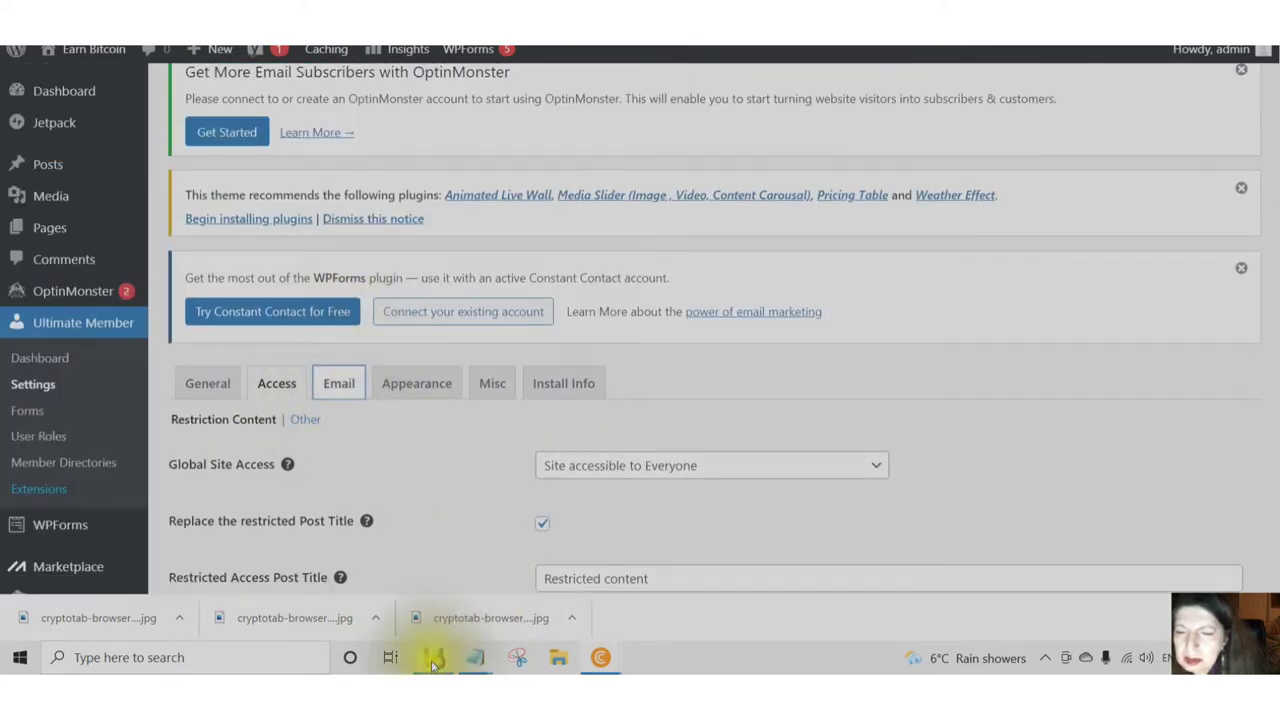
mouse_move(435, 661)
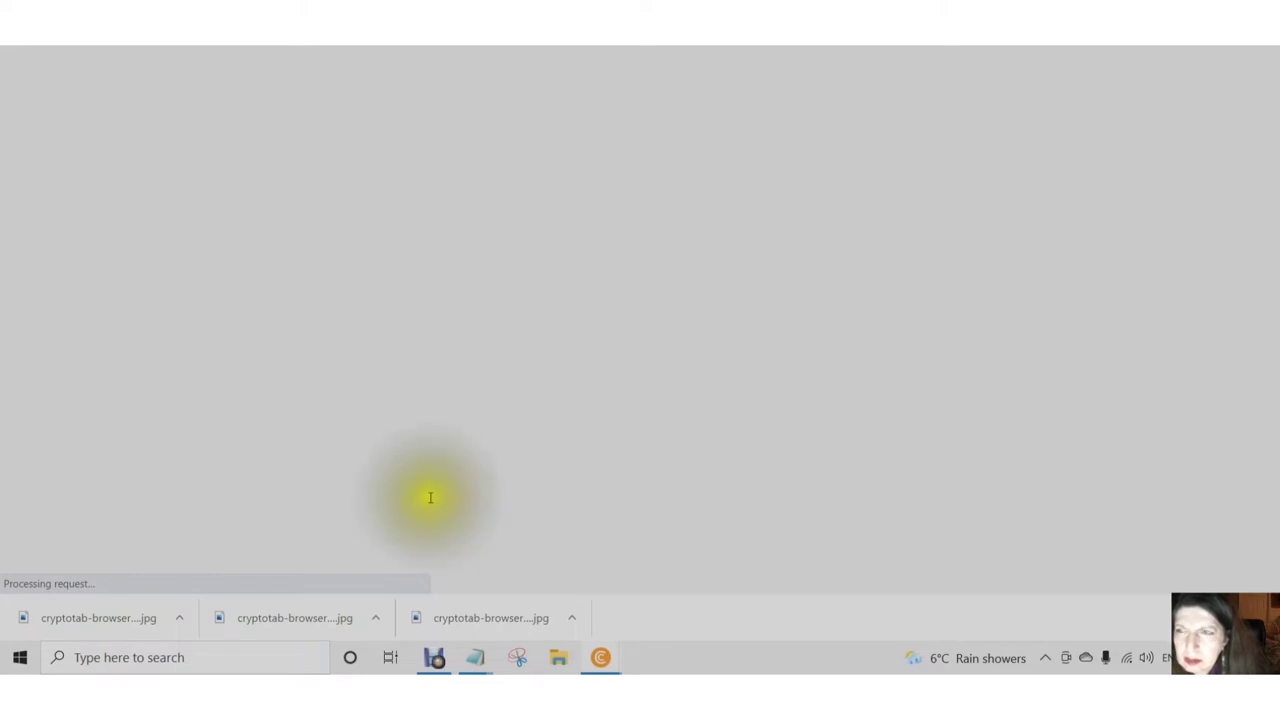
- Scroll through the 13 email notifications and open the Account Welcome Email's settings
scroll(430, 500, "down", 2)
scroll(430, 500, "down", 7)
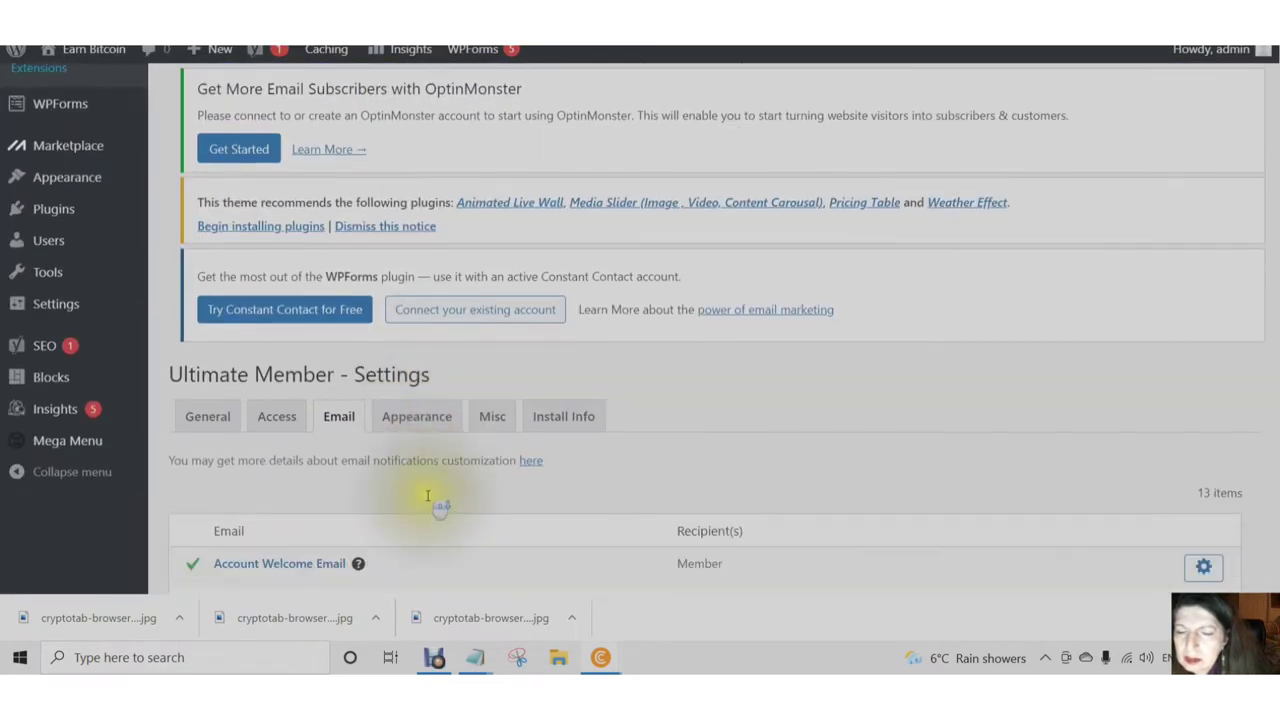
scroll(422, 503, "up", 3)
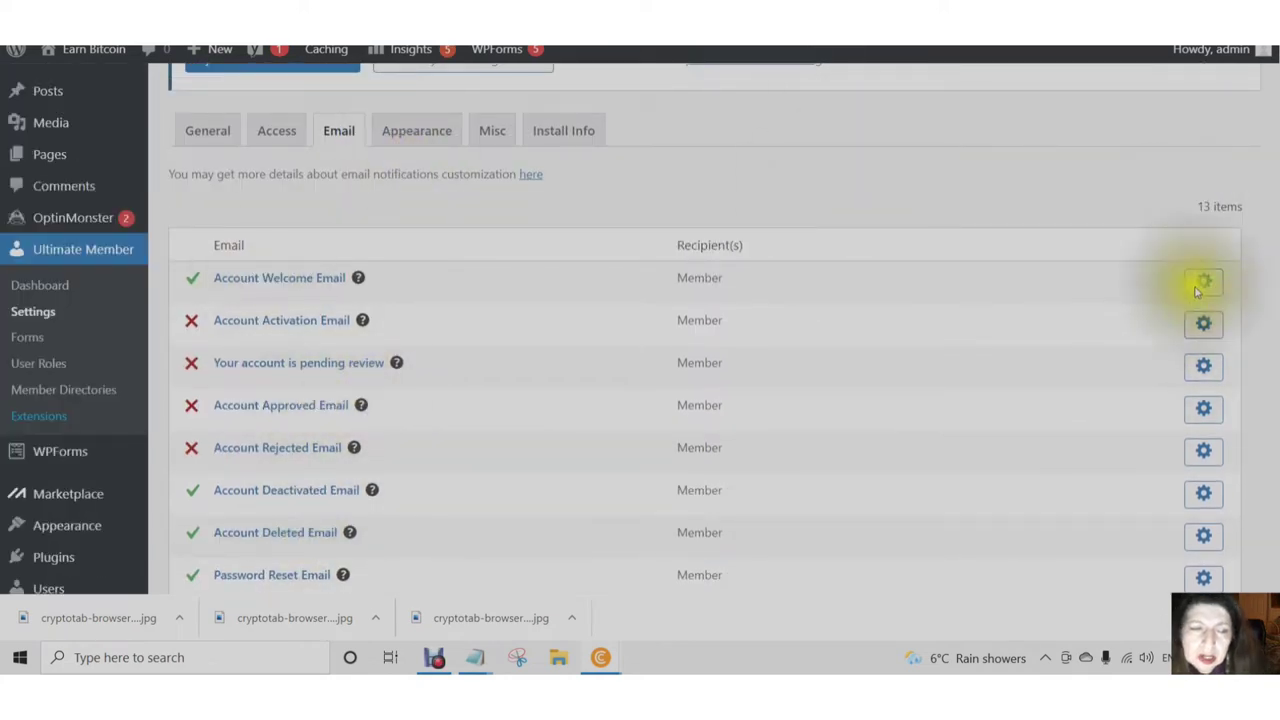
scroll(1194, 286, "down", 6)
scroll(798, 278, "down", 1)
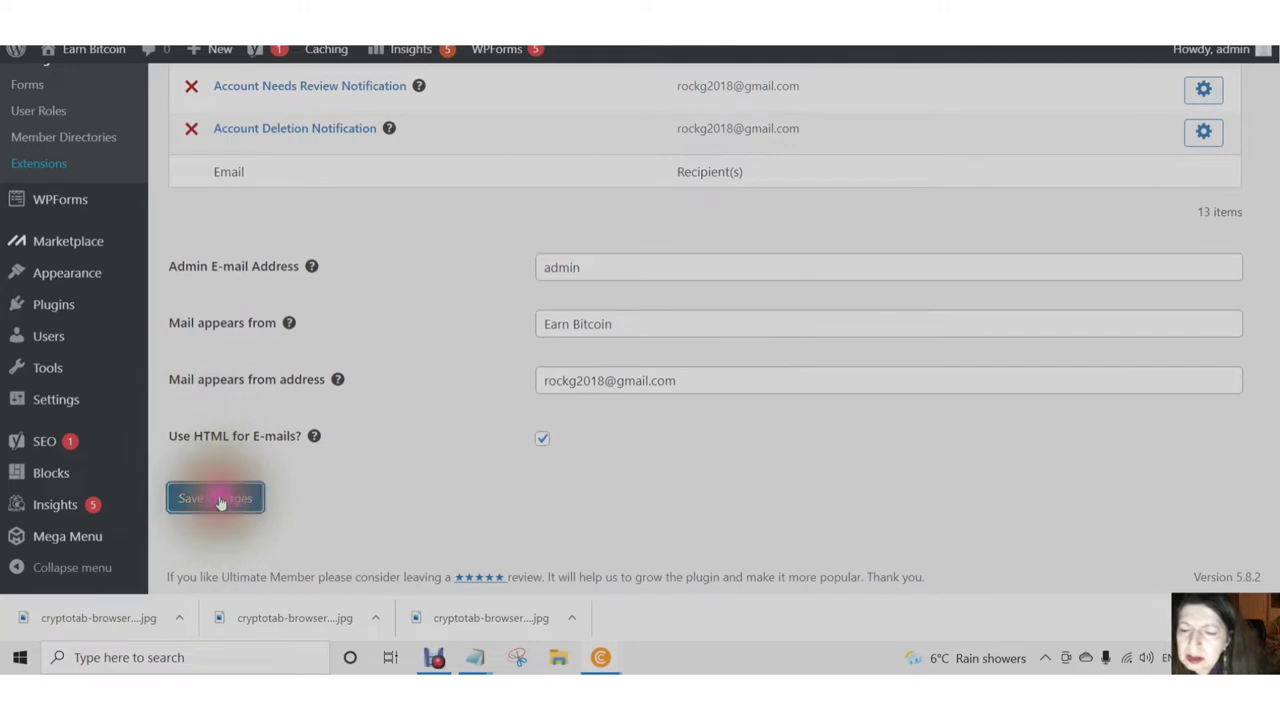
left_click(436, 660)
left_click(566, 591)
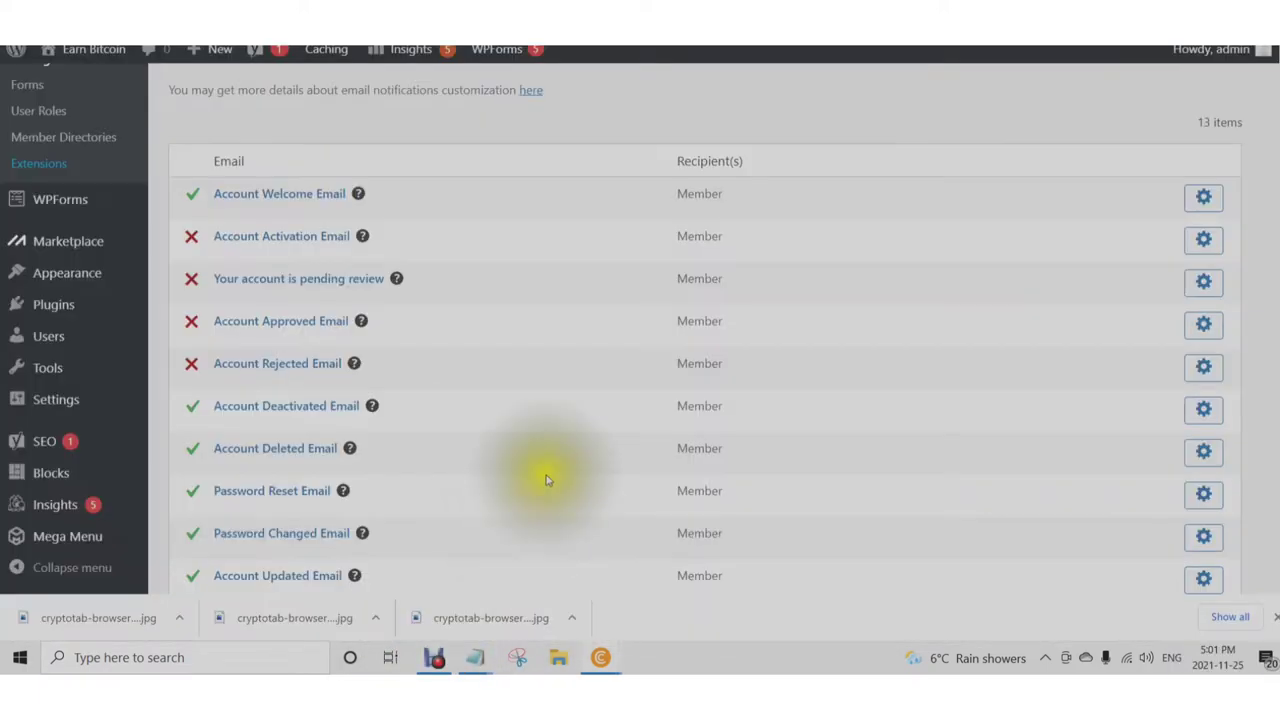
scroll(546, 480, "up", 2)
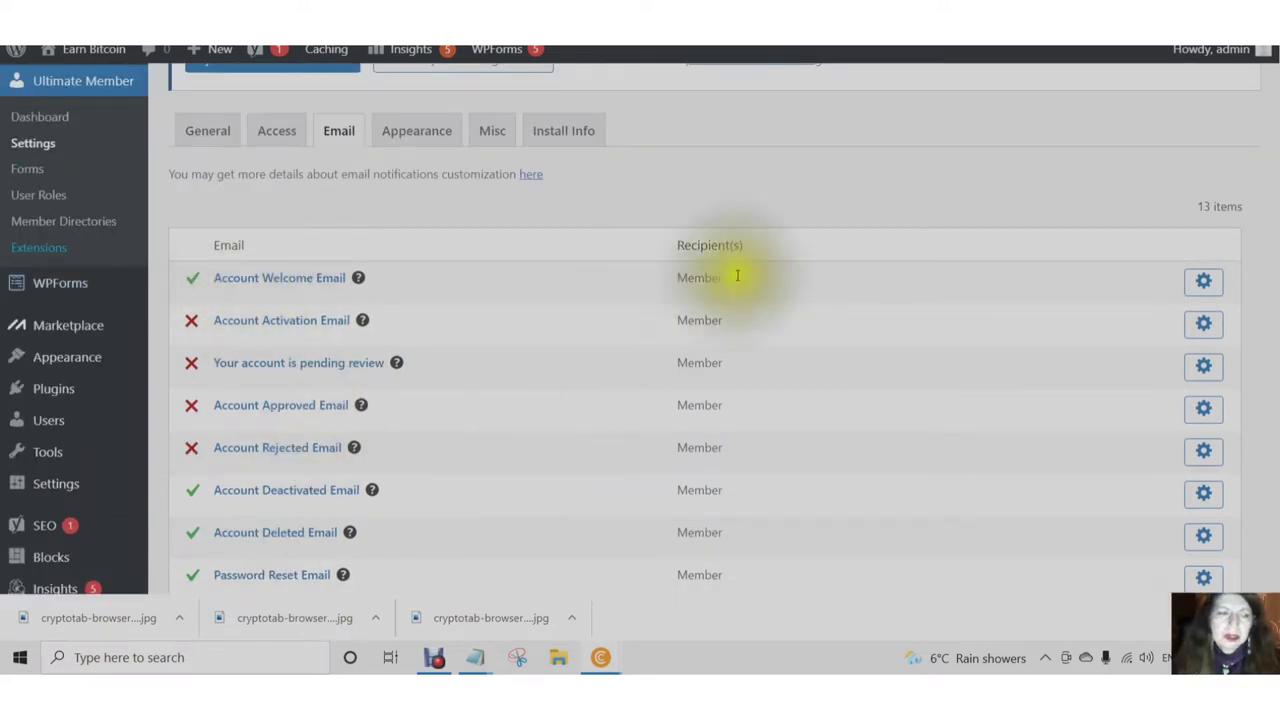
left_click(1203, 284)
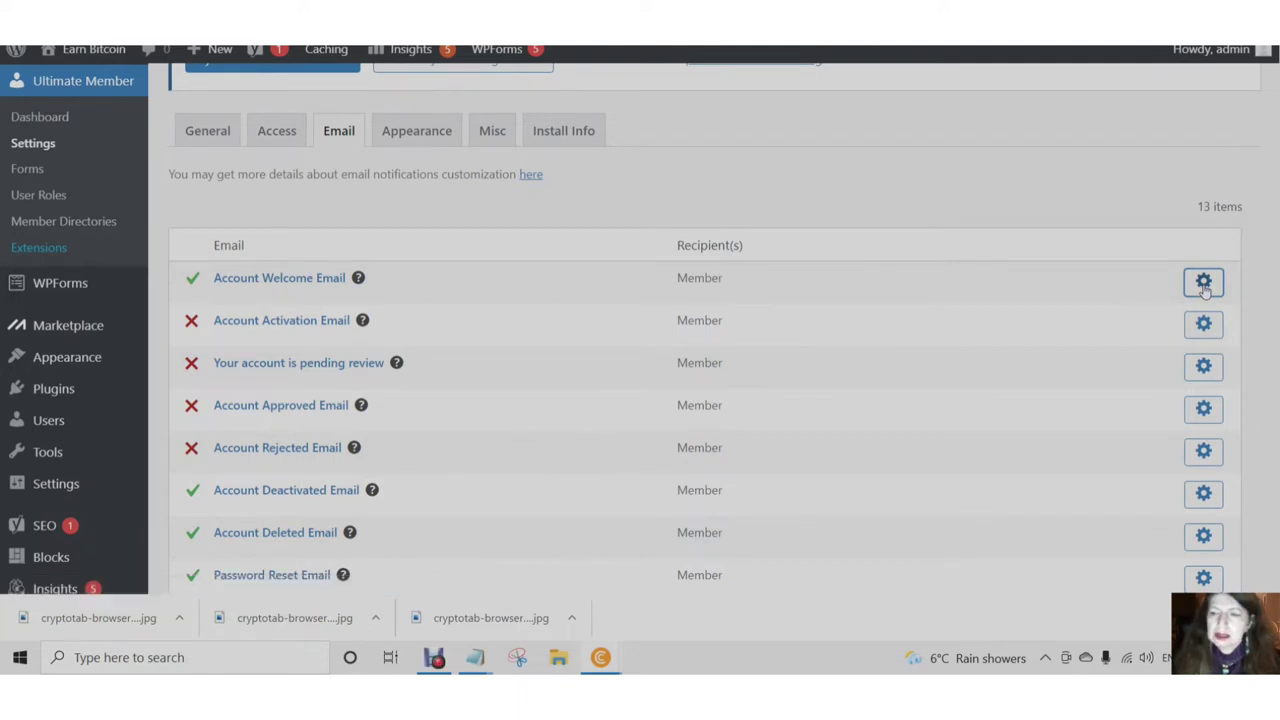
left_click(1204, 288)
- Review the Account Welcome Email's subject 'admin' and message body, then save the email settings
left_click(1204, 289)
left_click(1204, 290)
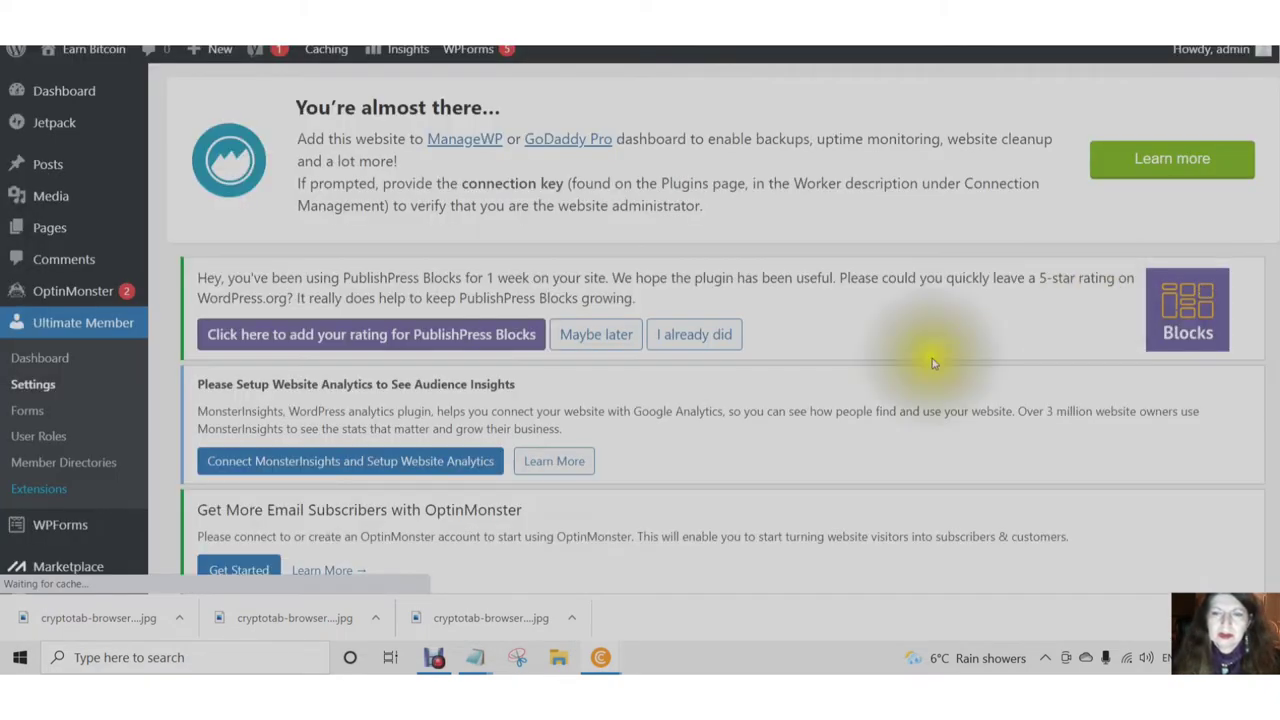
scroll(909, 400, "down", 5)
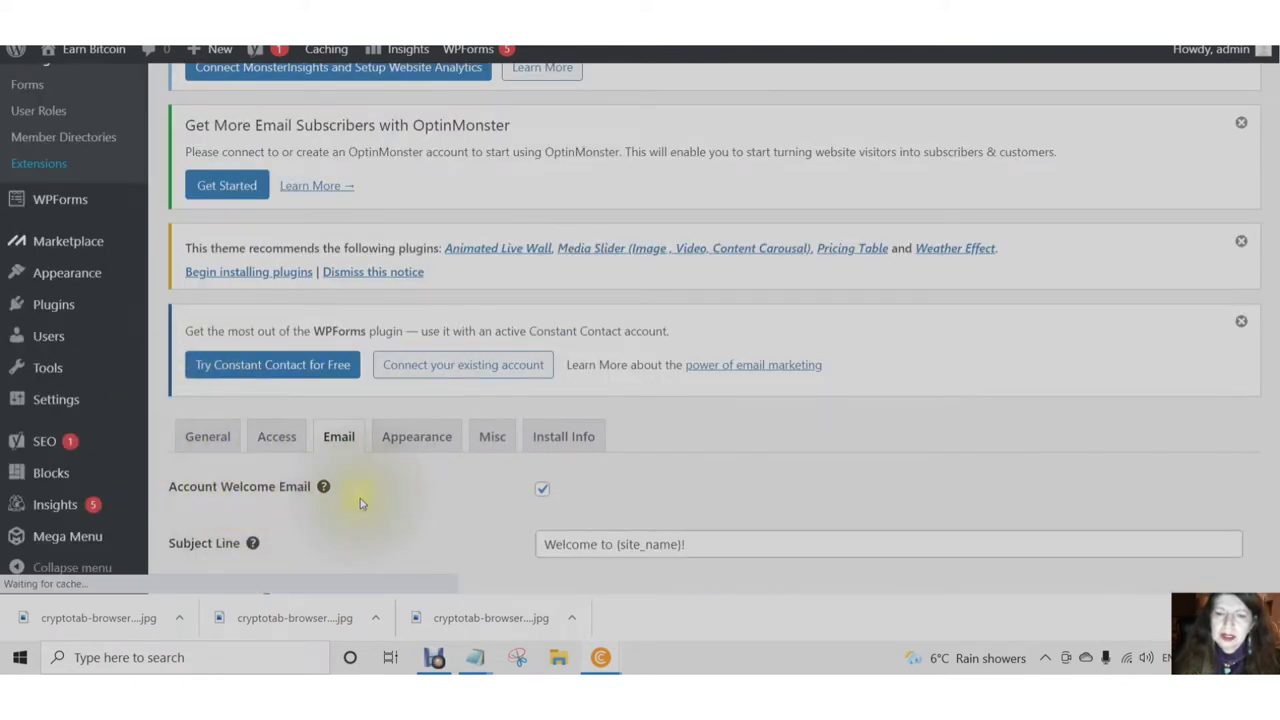
scroll(362, 502, "down", 3)
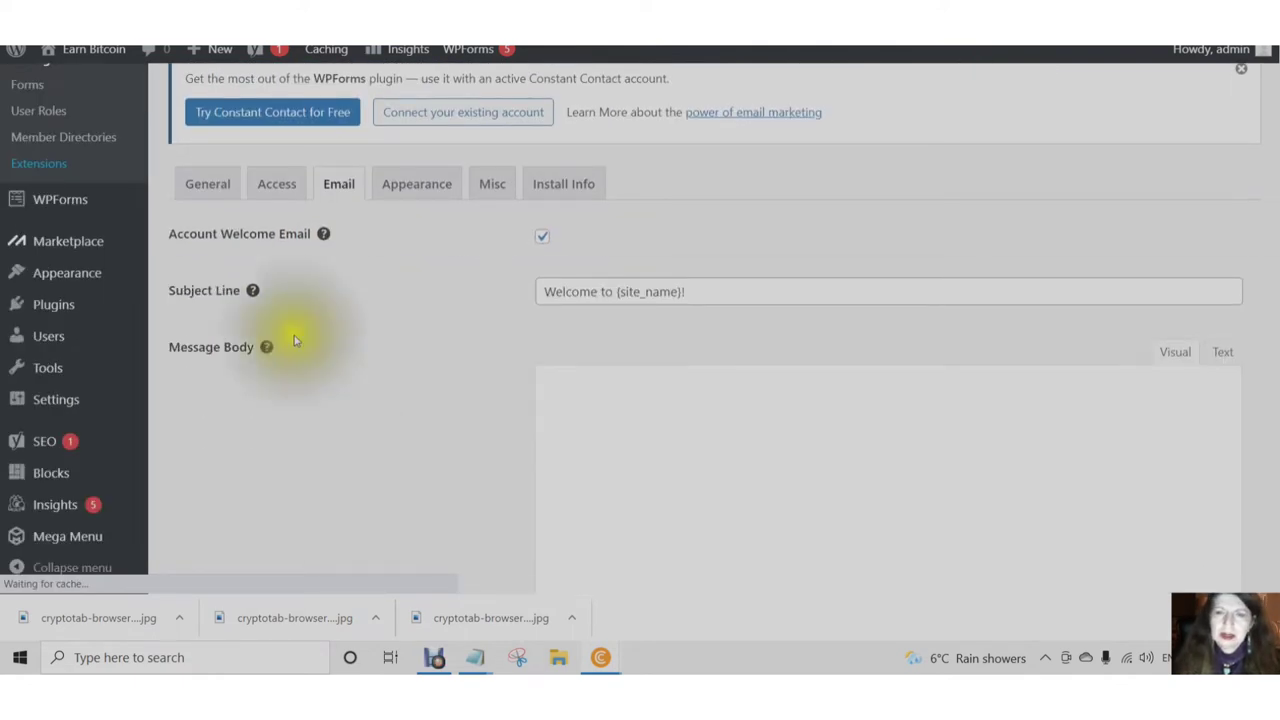
scroll(630, 471, "down", 3)
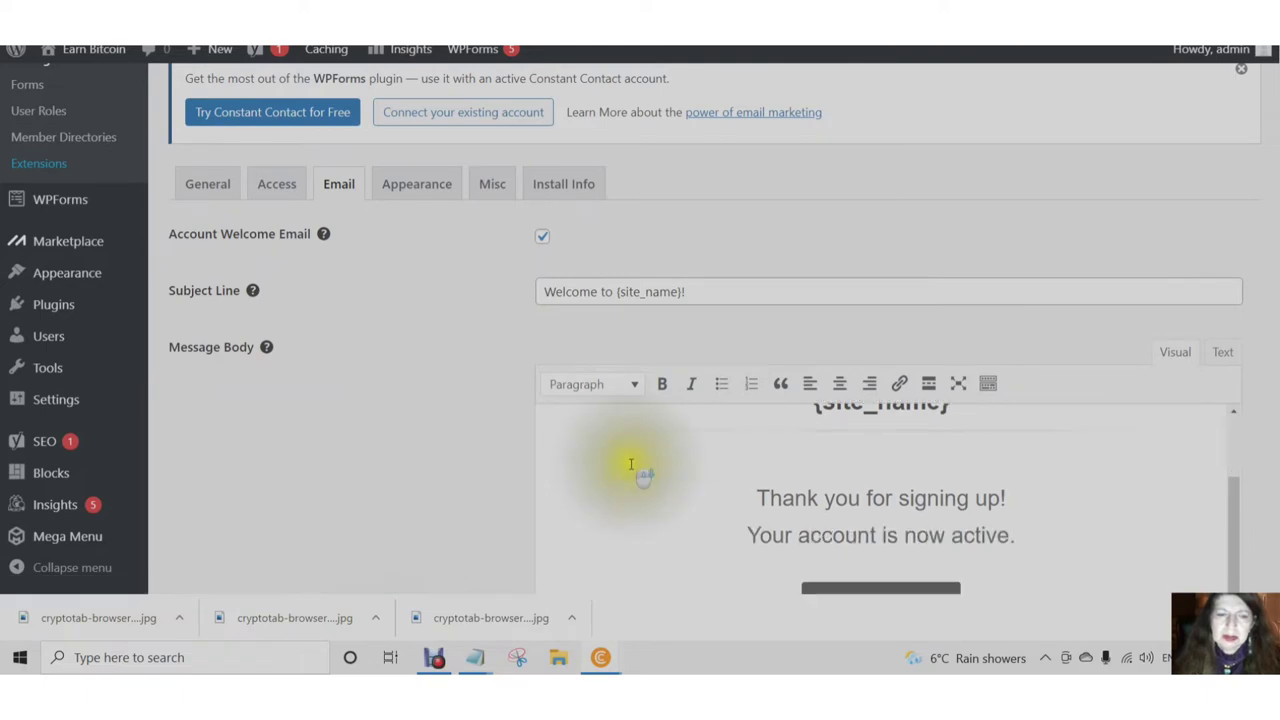
scroll(590, 482, "down", 1)
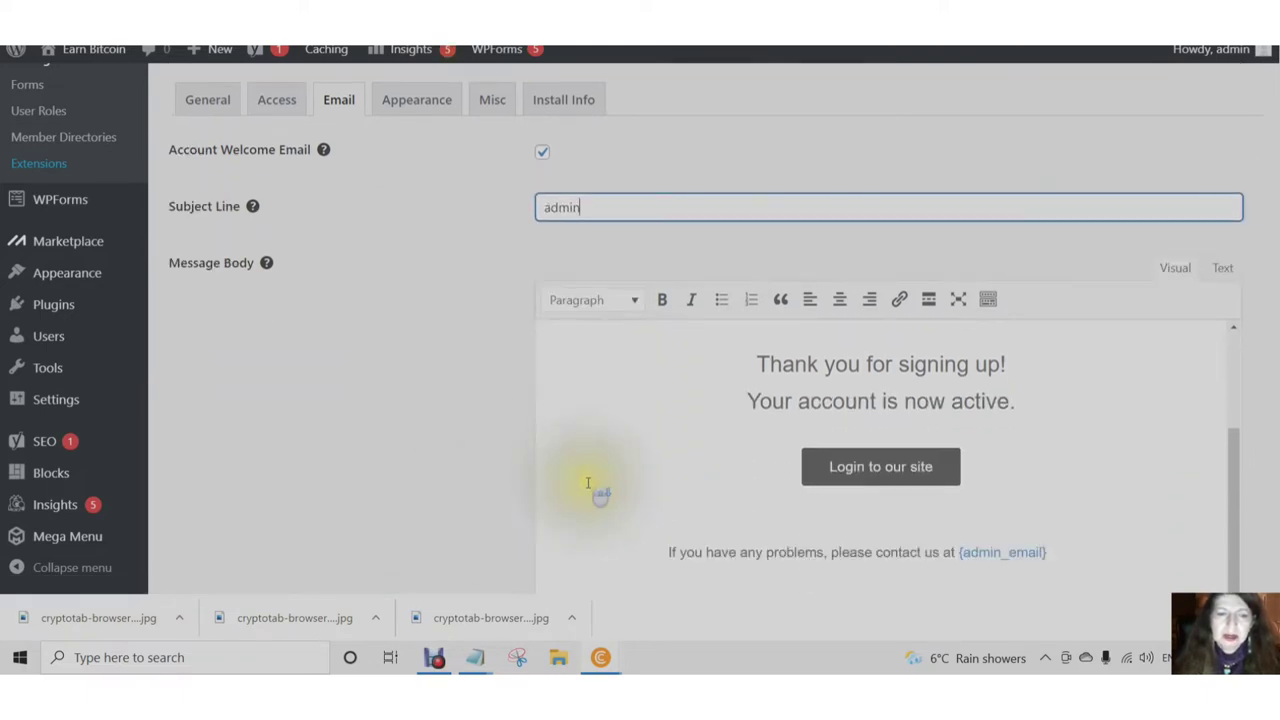
scroll(566, 500, "down", 2)
scroll(571, 508, "up", 2)
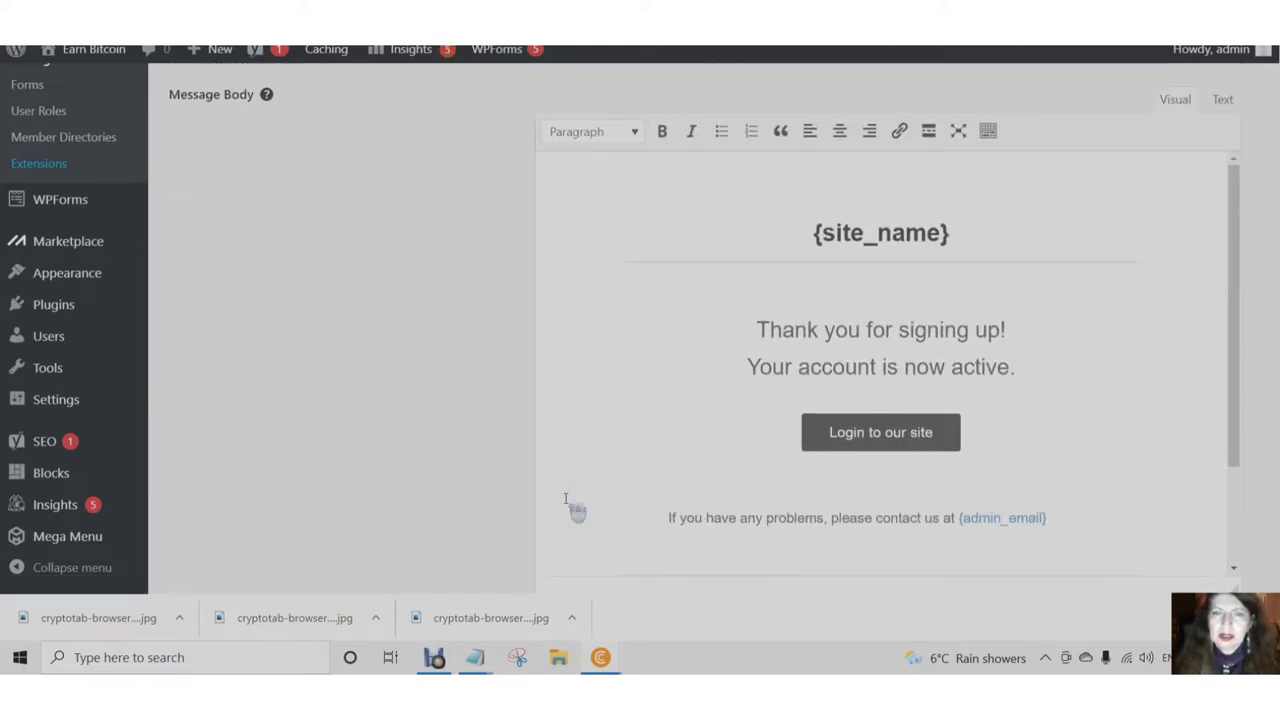
scroll(584, 361, "up", 6)
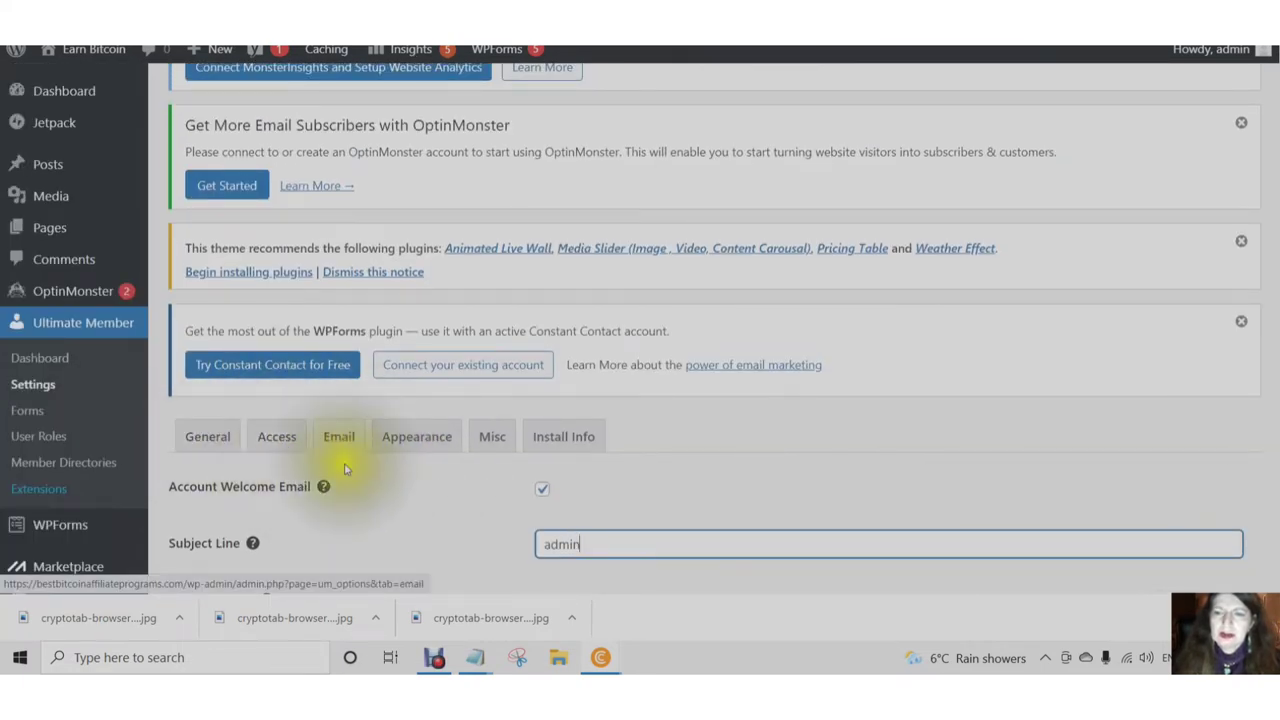
scroll(362, 476, "down", 6)
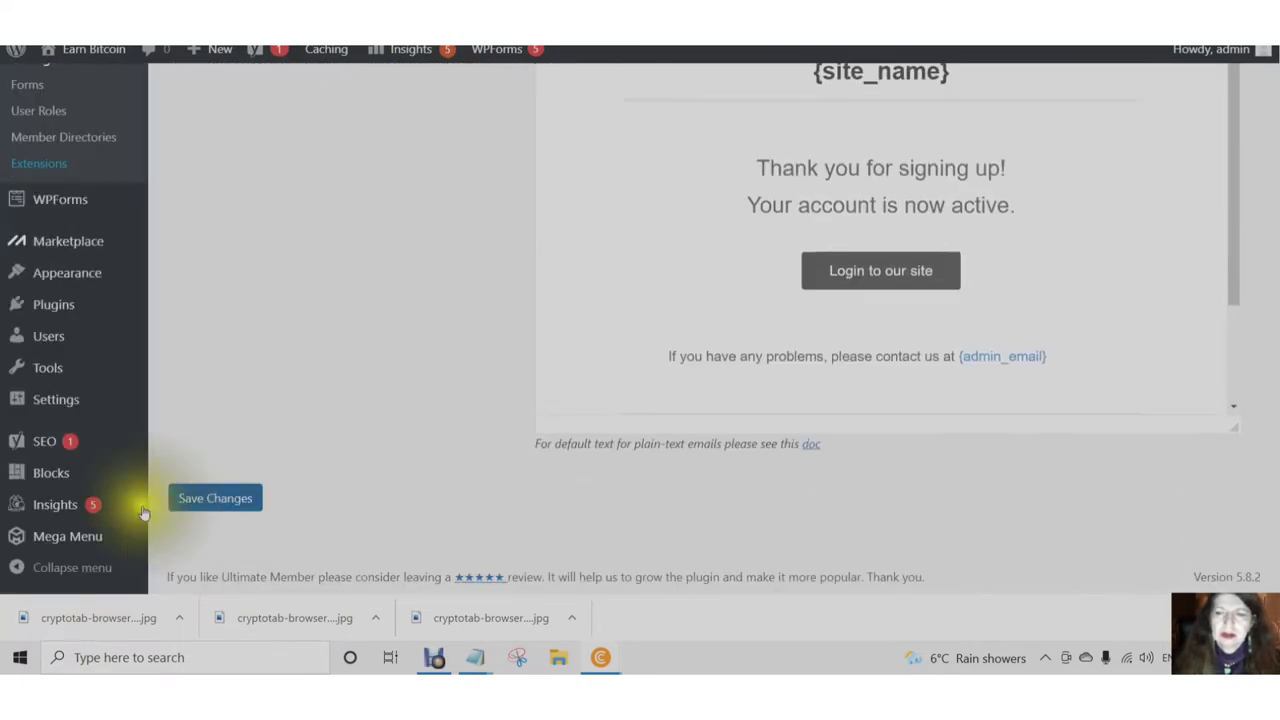
left_click(200, 506)
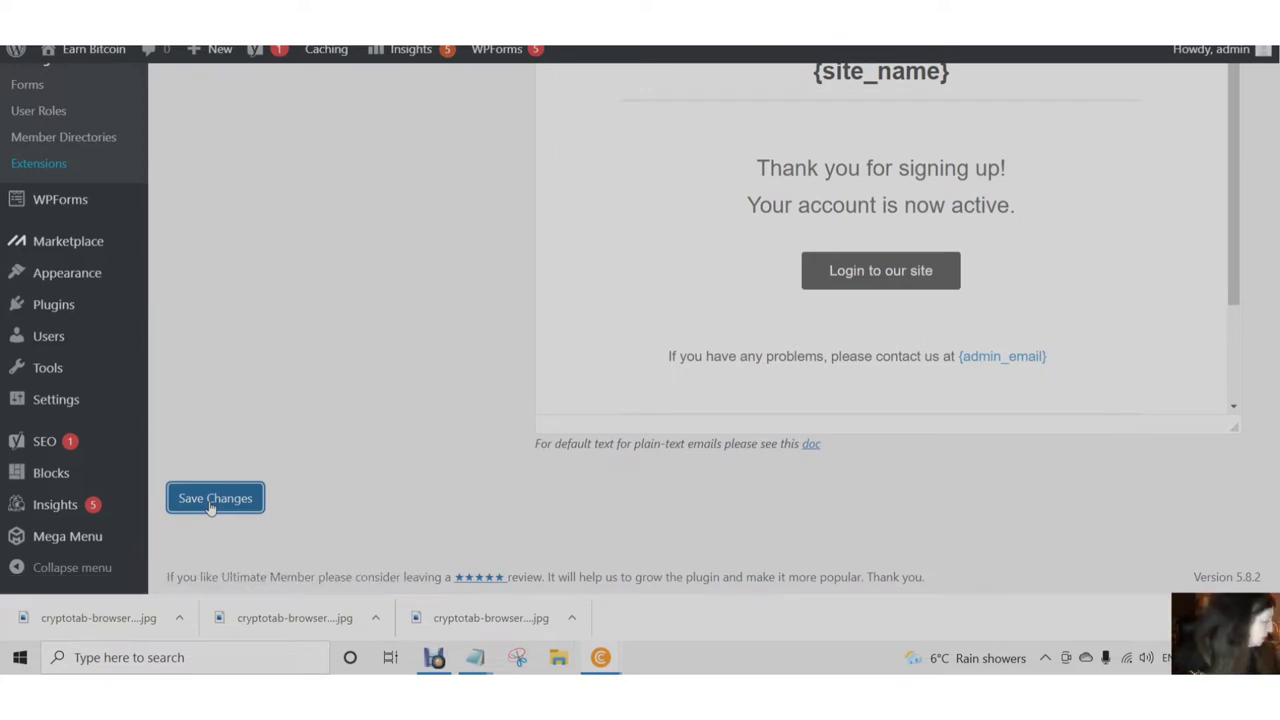
left_click(210, 507)
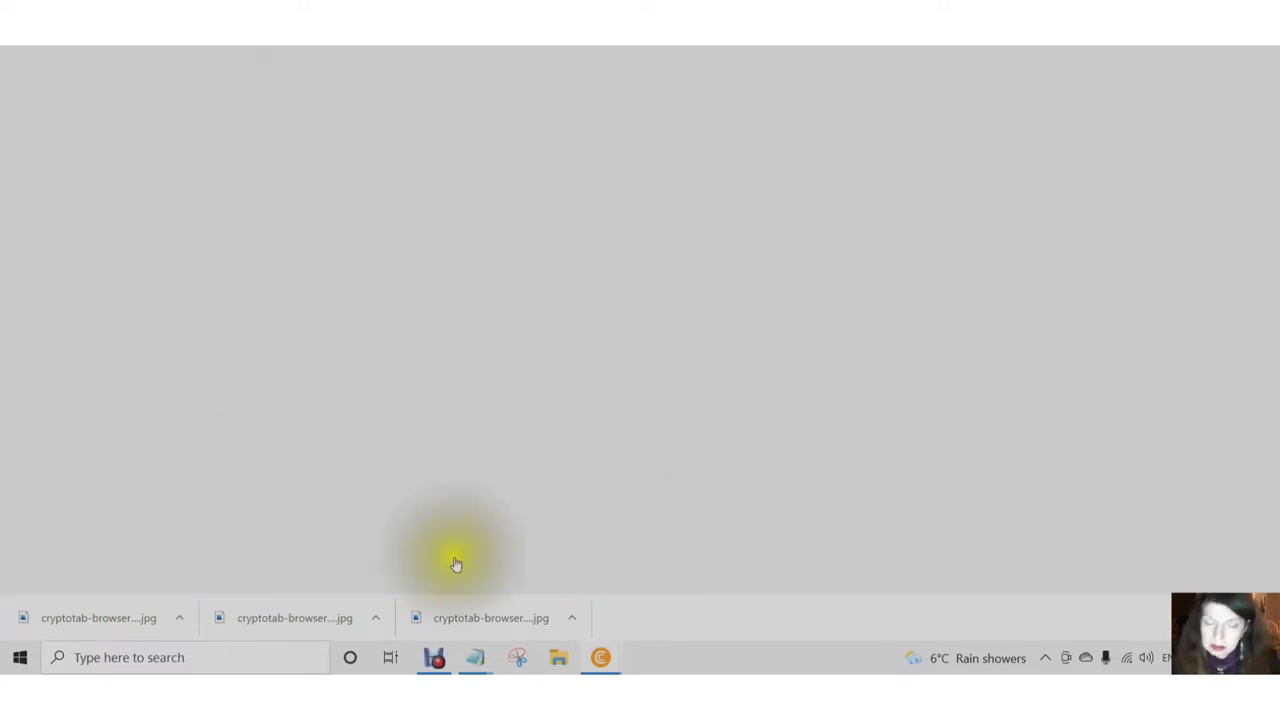
scroll(632, 505, "down", 3)
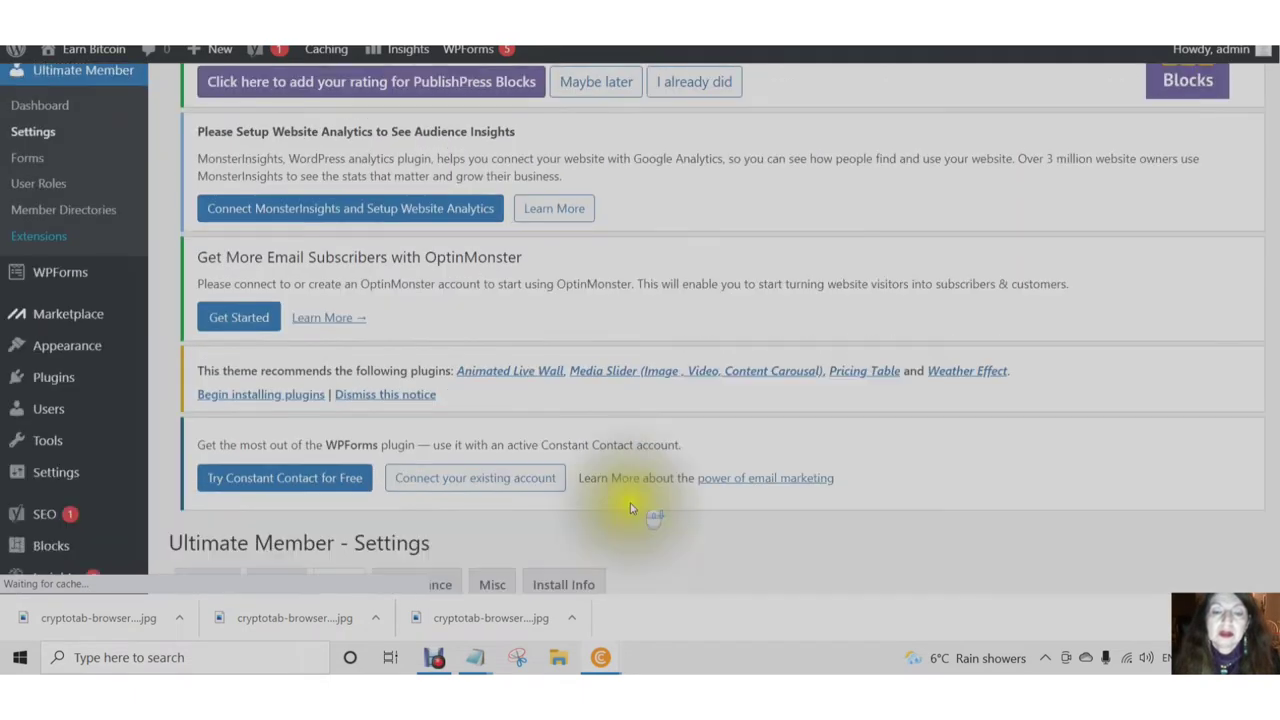
scroll(630, 509, "down", 6)
scroll(1100, 260, "up", 1)
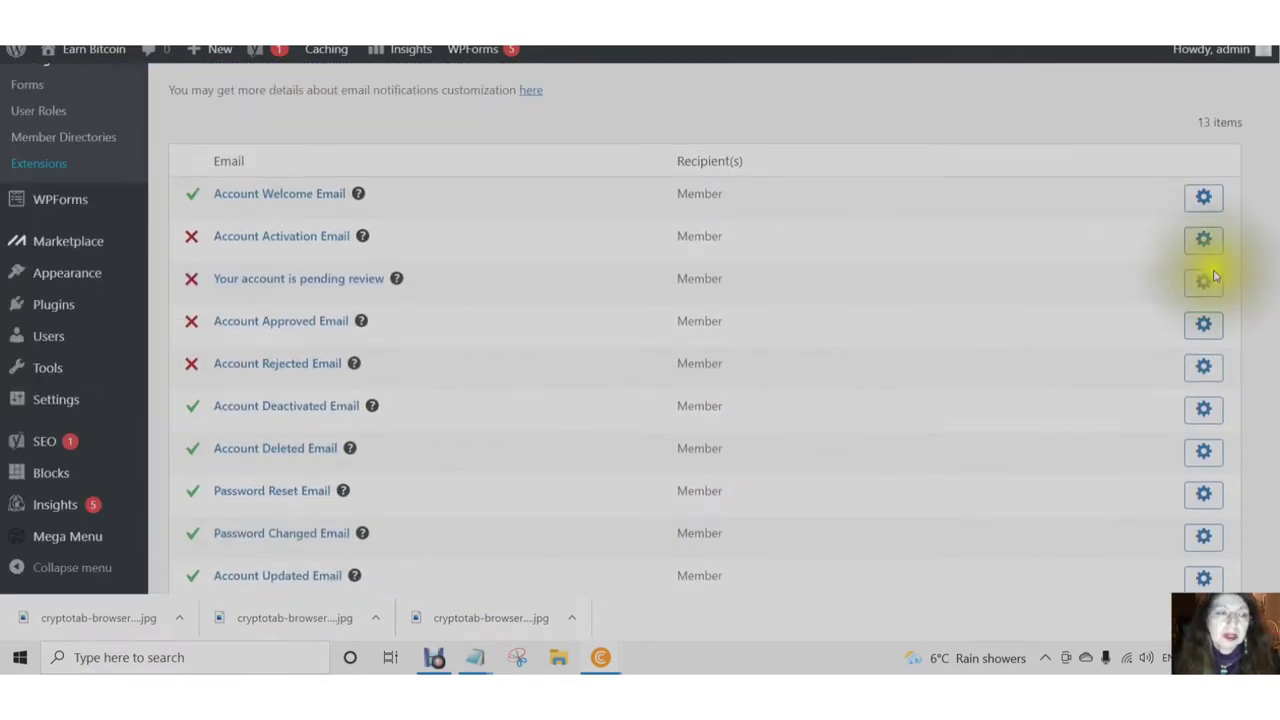
scroll(1100, 330, "down", 1)
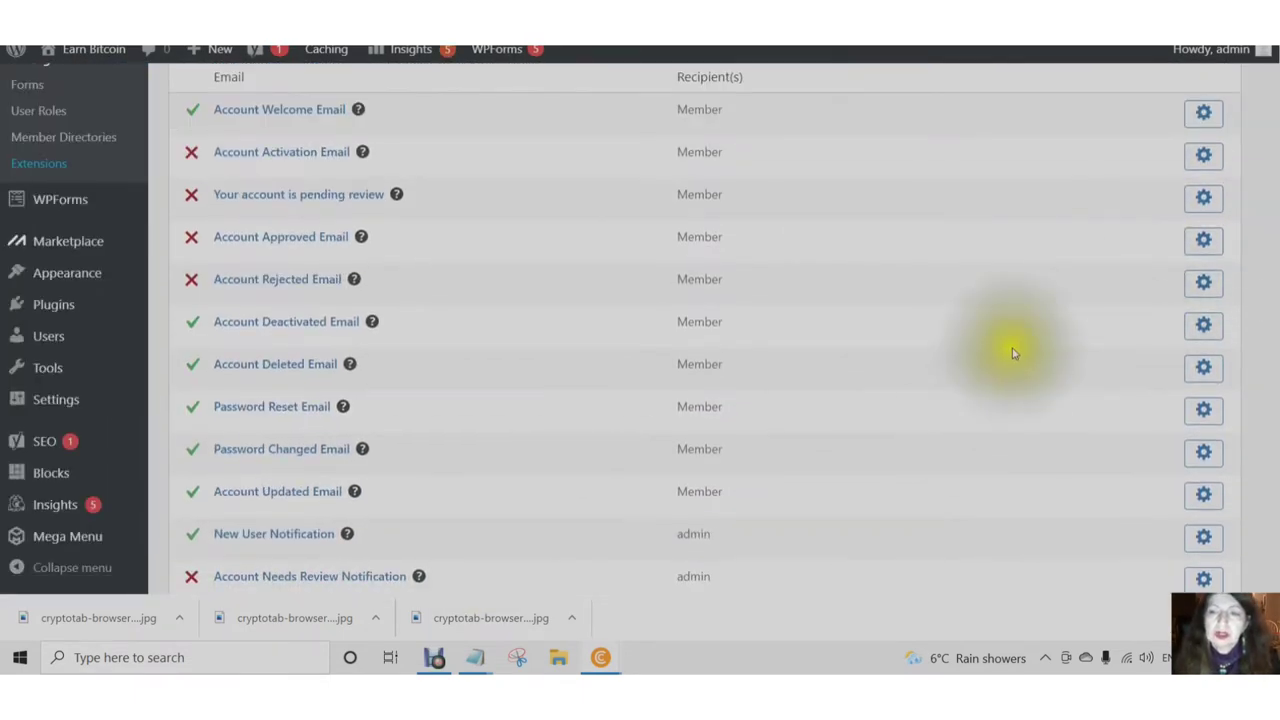
scroll(1012, 354, "down", 2)
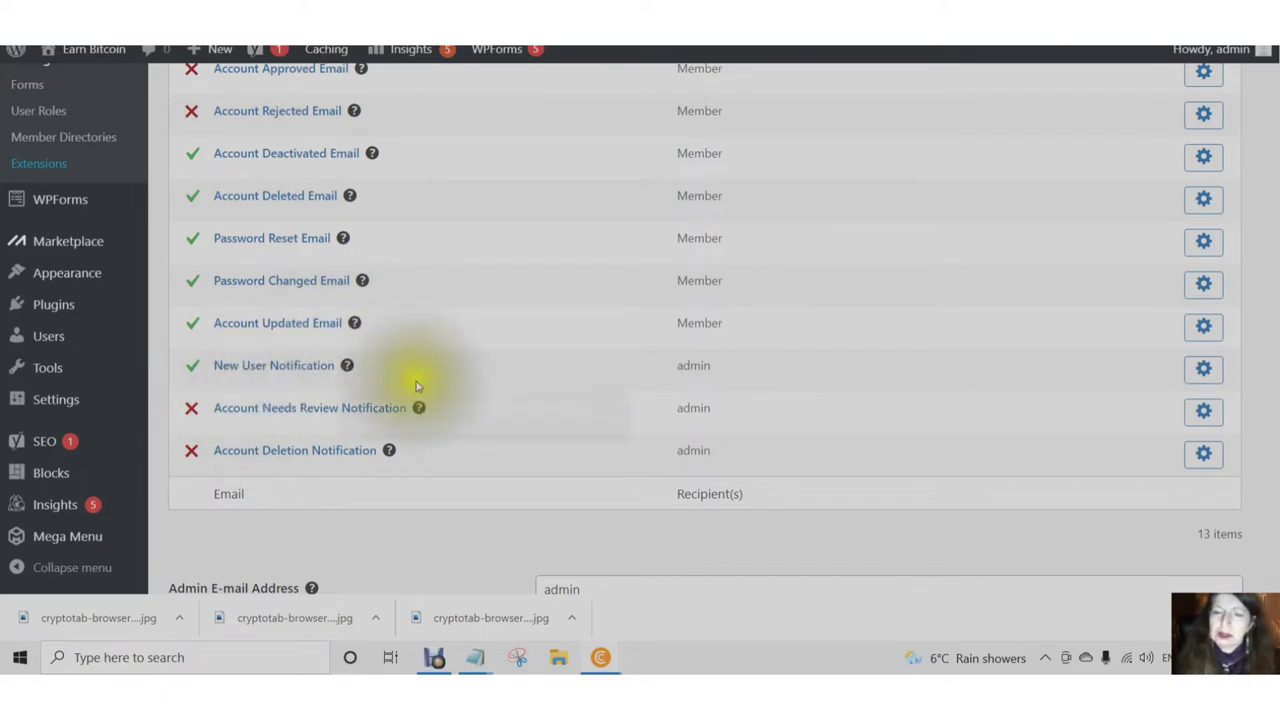
scroll(417, 385, "down", 4)
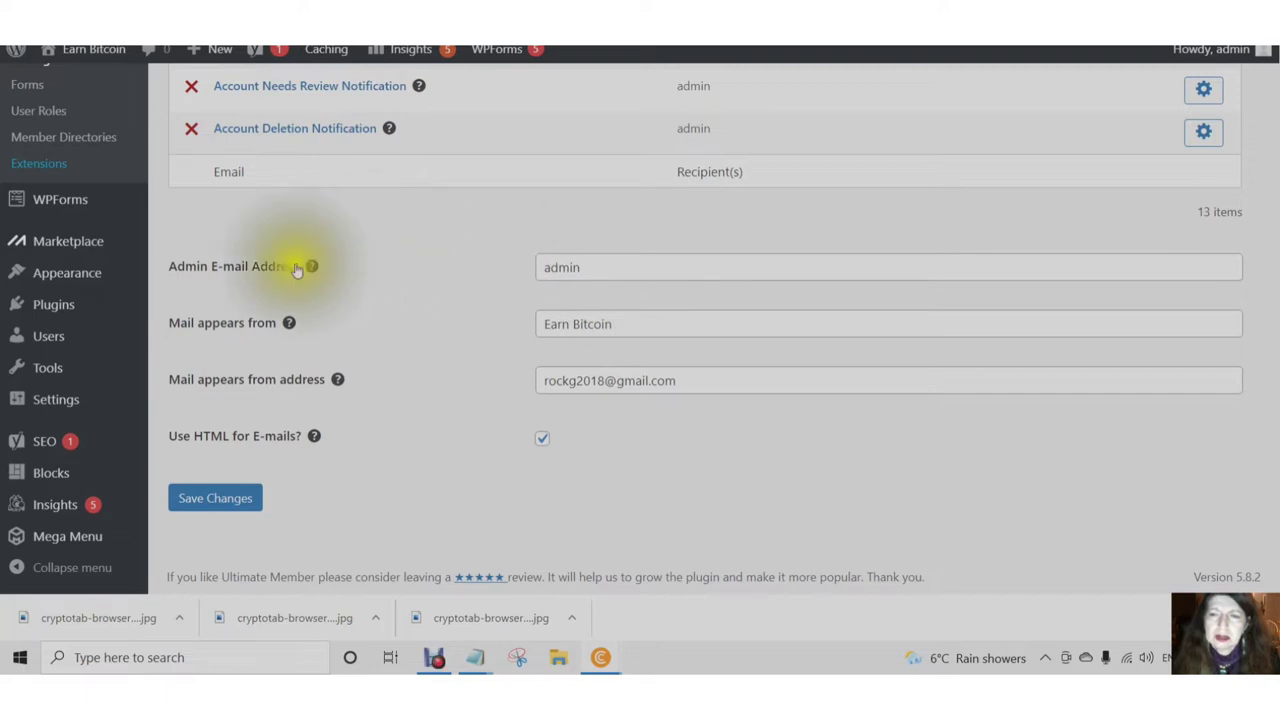
- Replace the Admin E-mail Address with the site's admin address and save the email settings
mouse_move(312, 267)
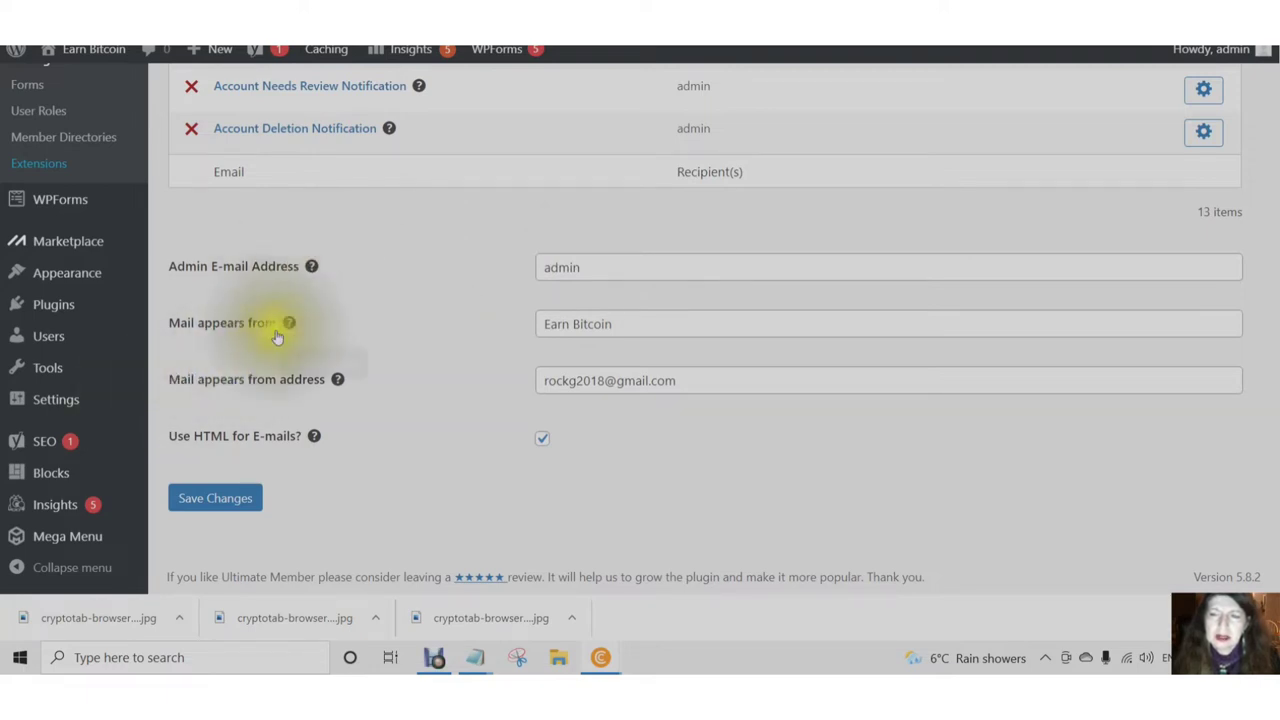
mouse_move(296, 326)
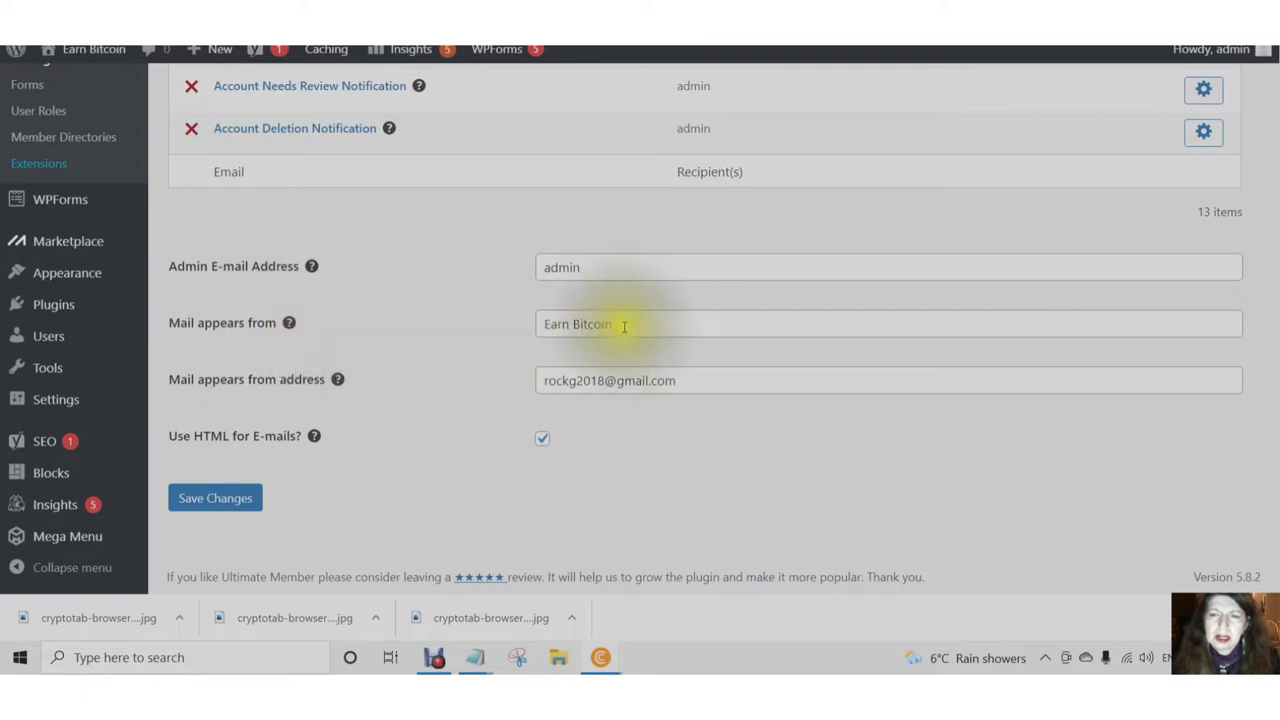
left_click(686, 381)
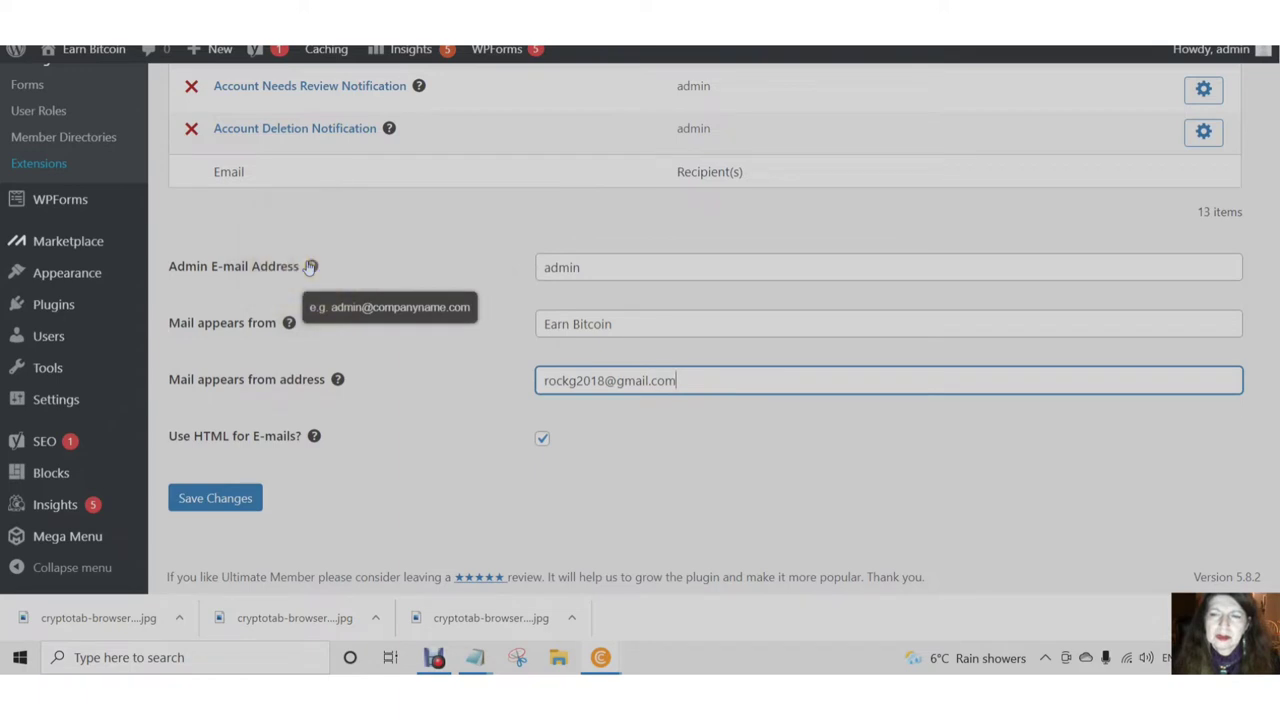
left_click(590, 270)
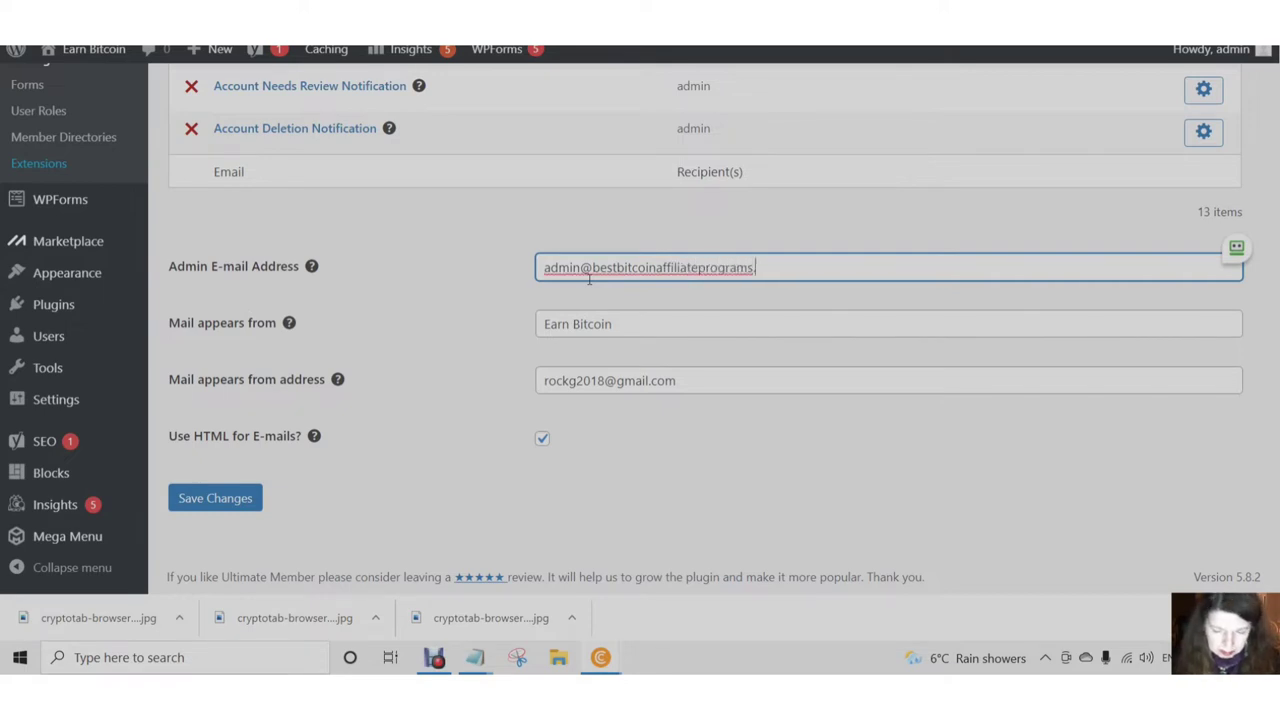
triple_click(571, 277)
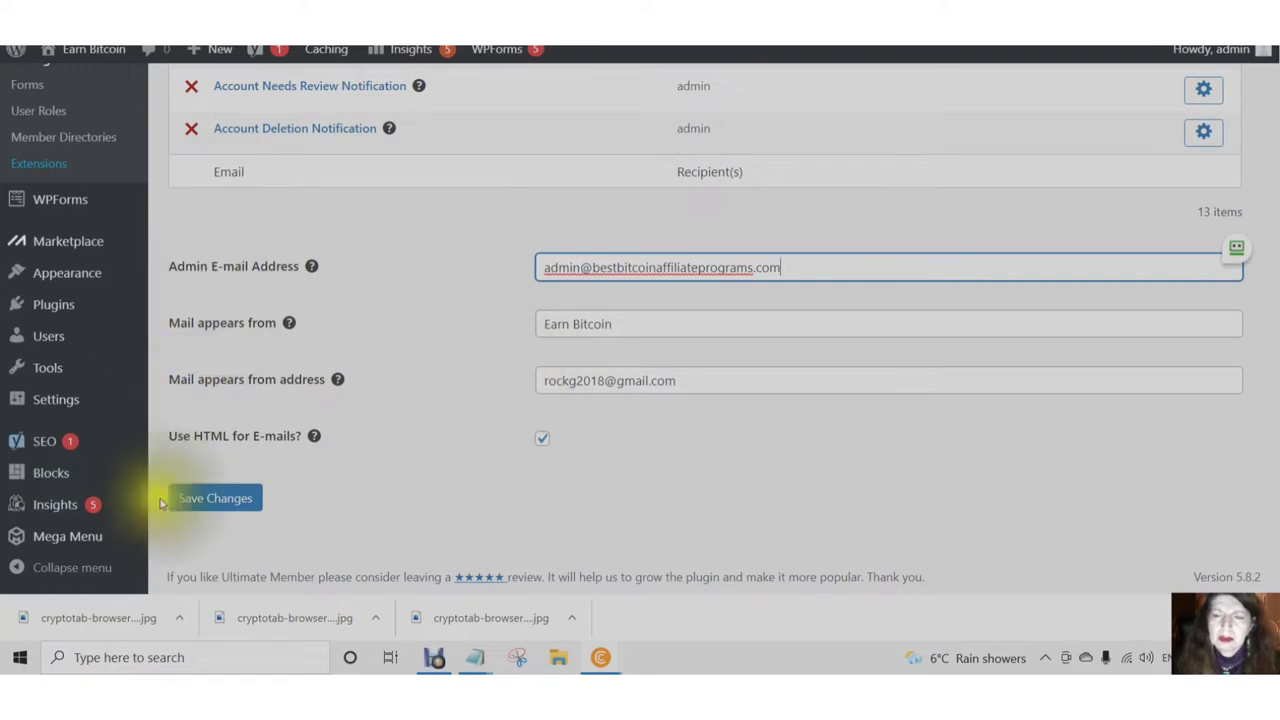
left_click(211, 503)
left_click(212, 503)
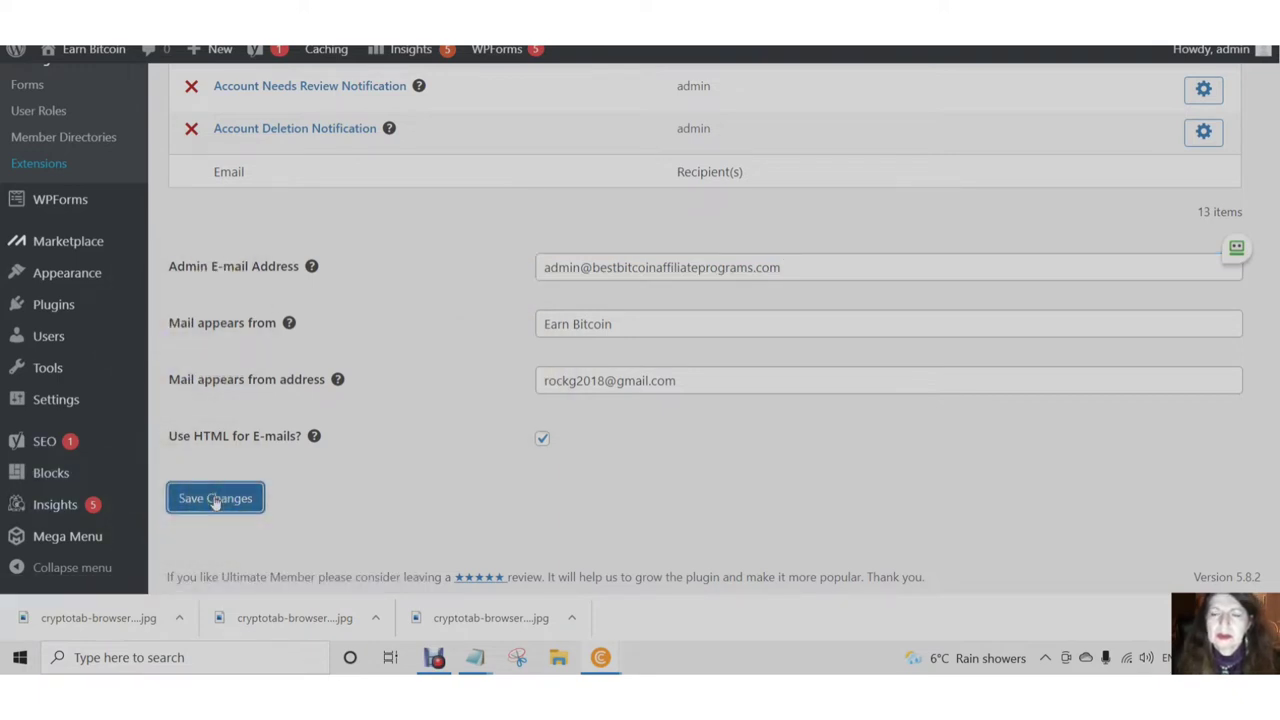
left_click(415, 222)
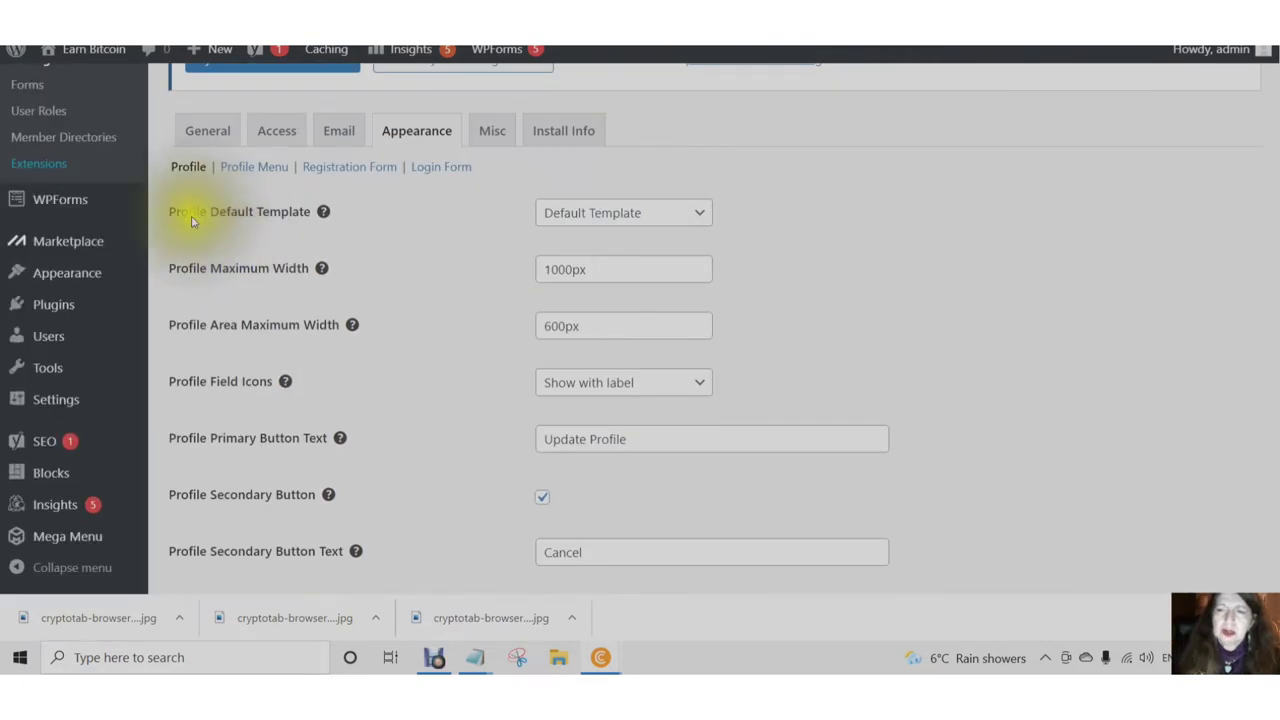
- Keep the profile template set to Default Template
mouse_move(323, 216)
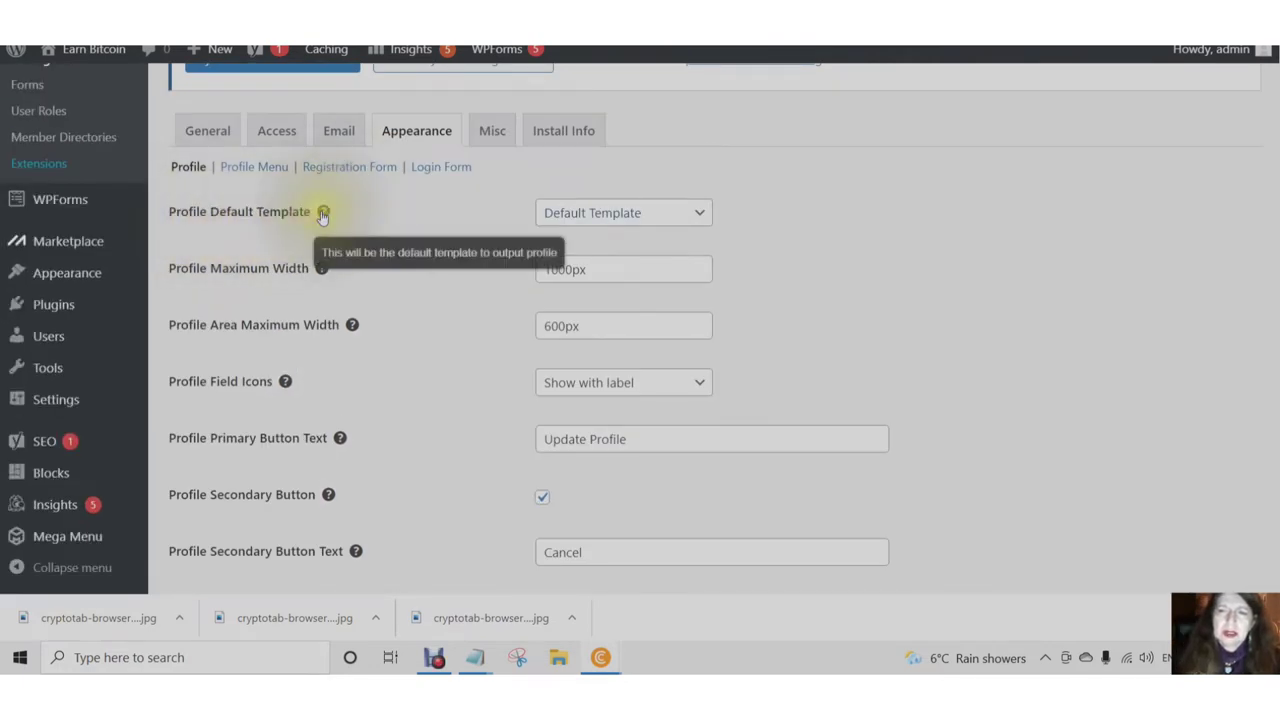
left_click(703, 222)
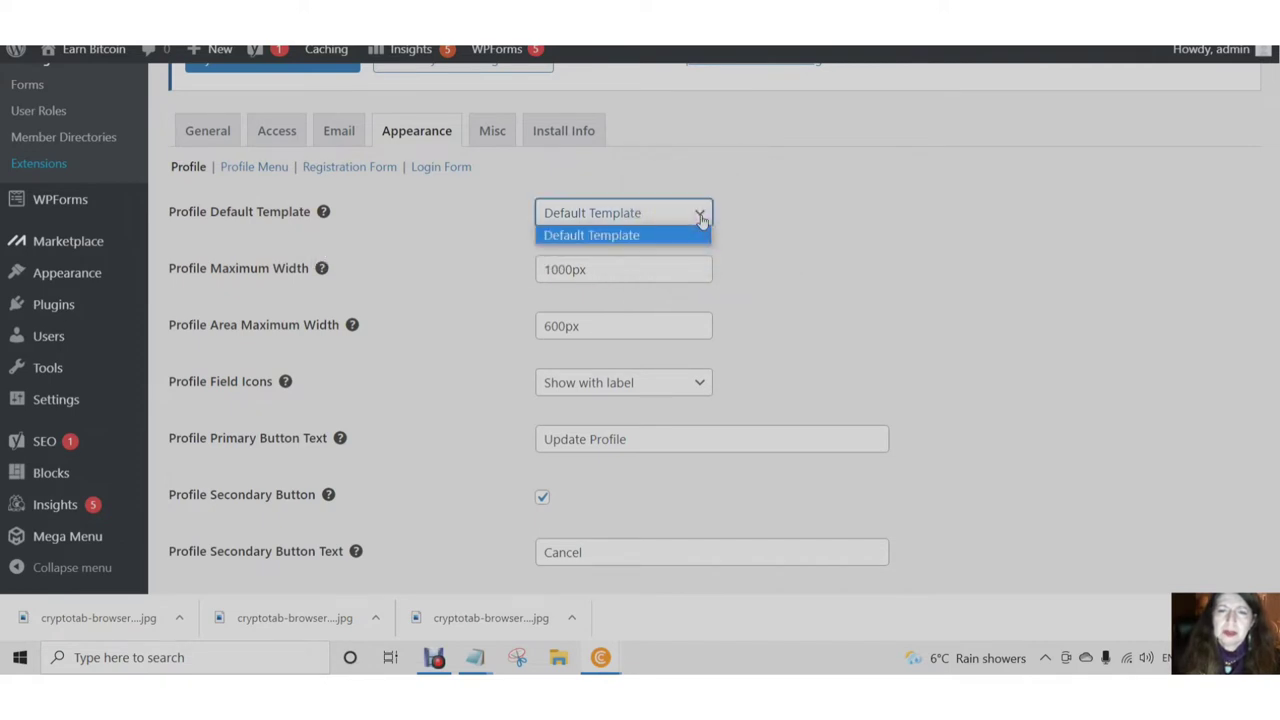
left_click(660, 237)
mouse_move(130, 199)
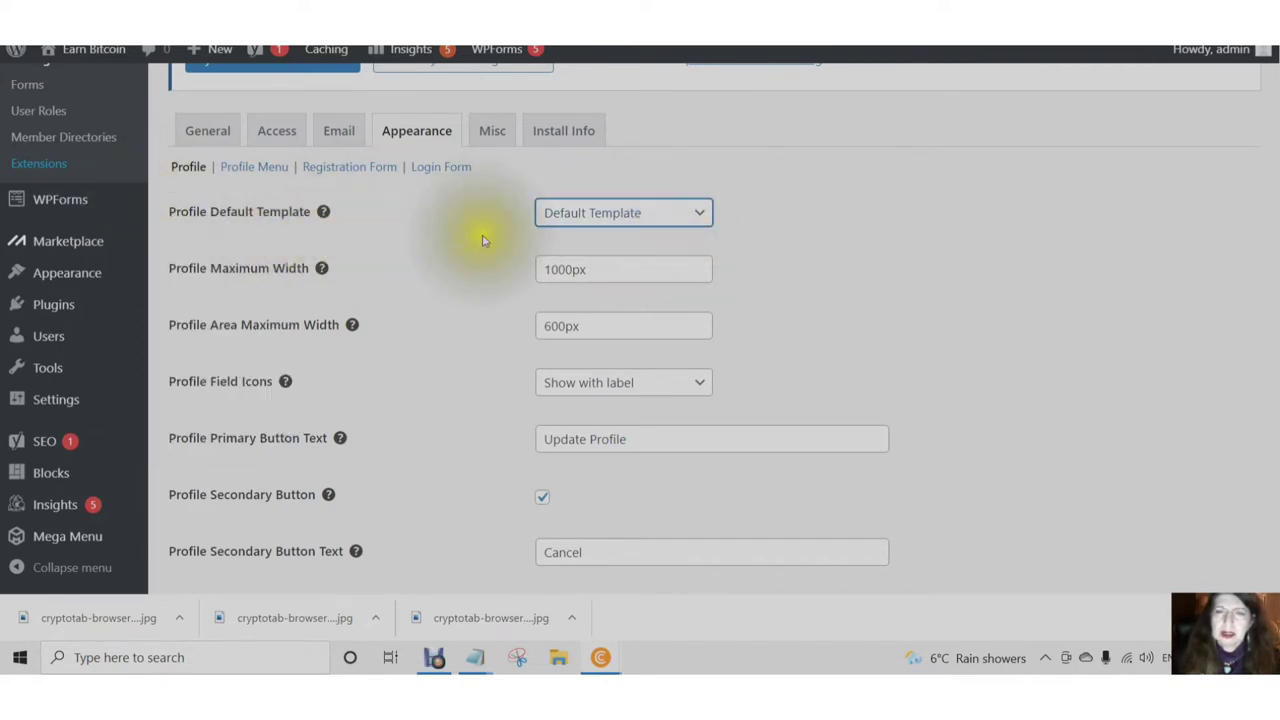
scroll(480, 240, "down", 1)
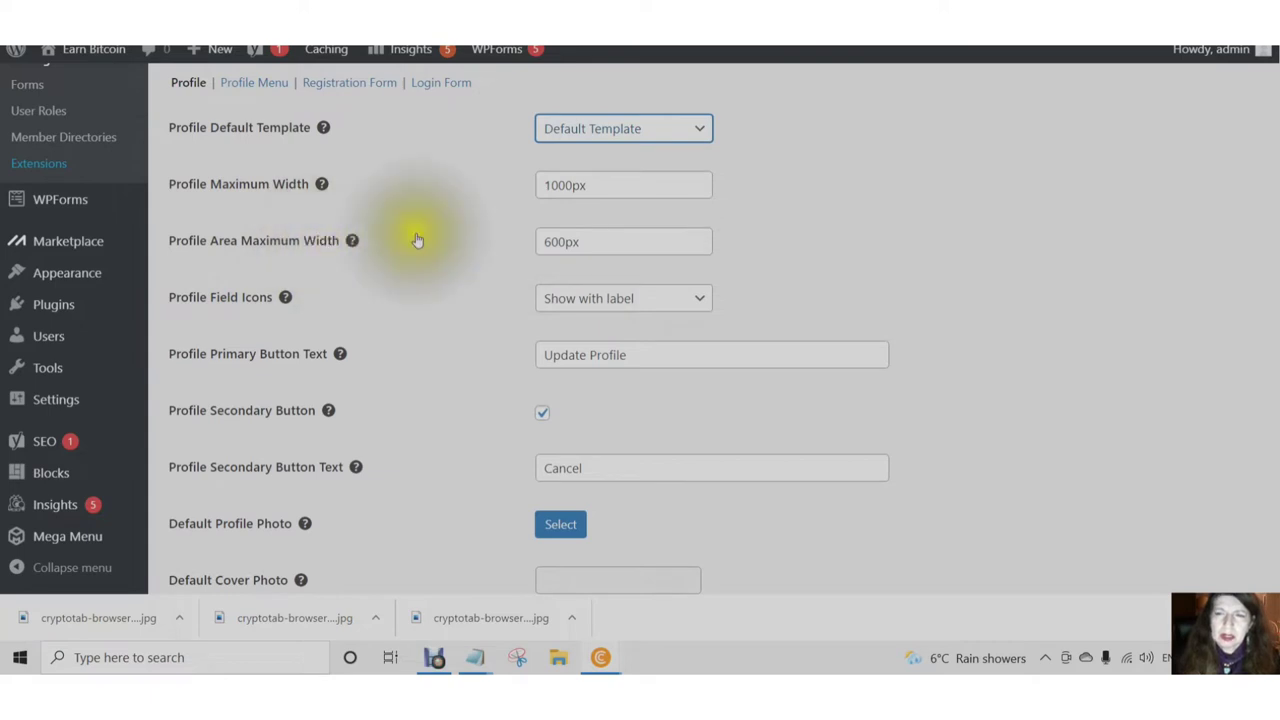
scroll(417, 295, "down", 1)
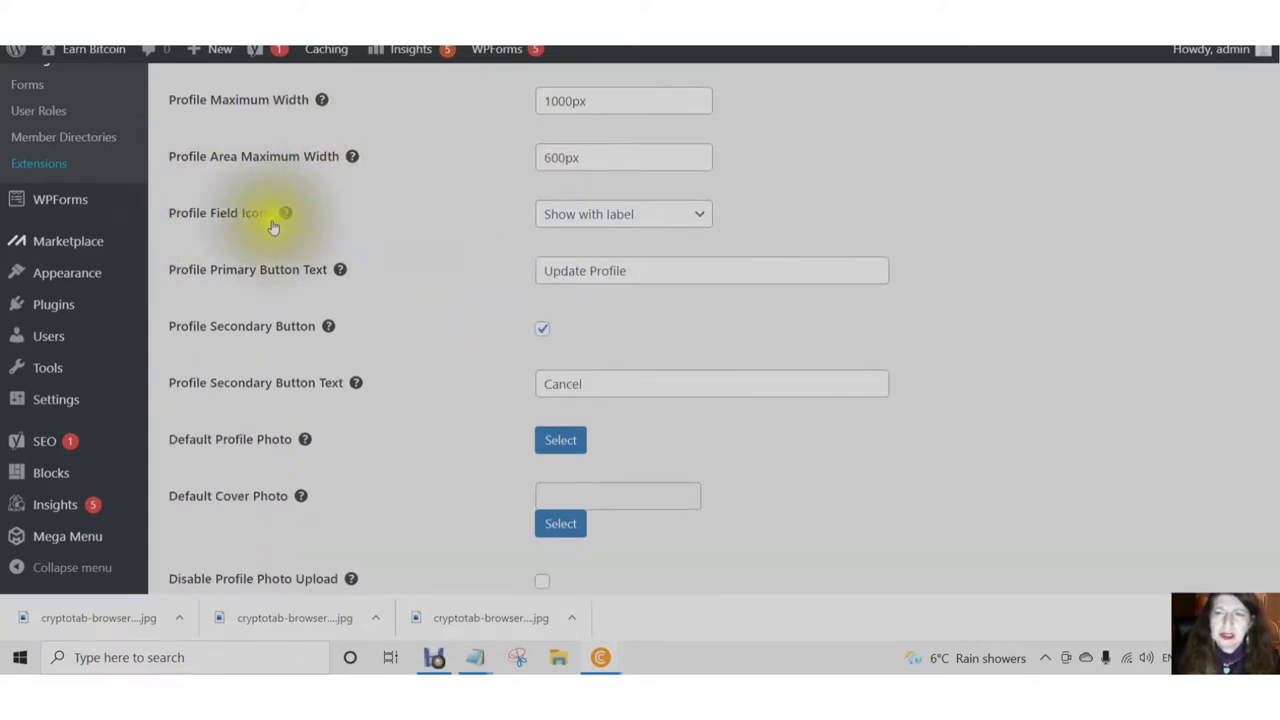
- Keep Profile Field Icons set to show with label
left_click(698, 215)
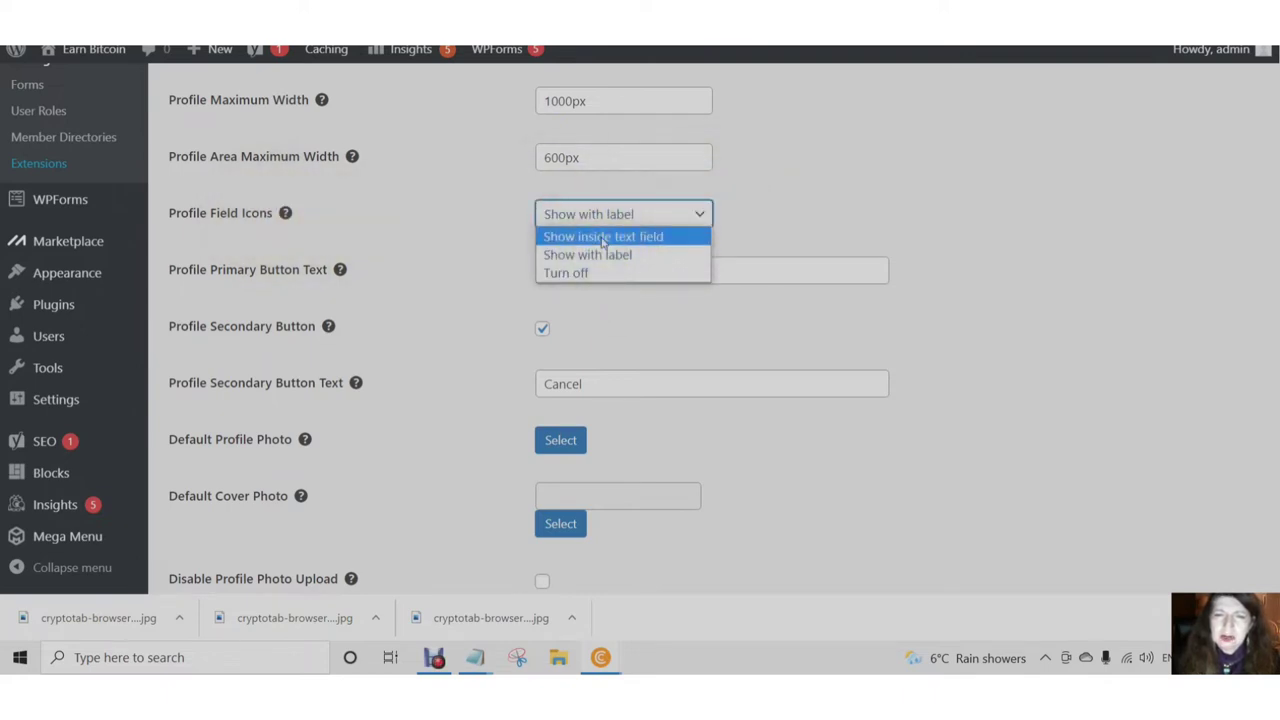
left_click_drag(557, 277, 564, 243)
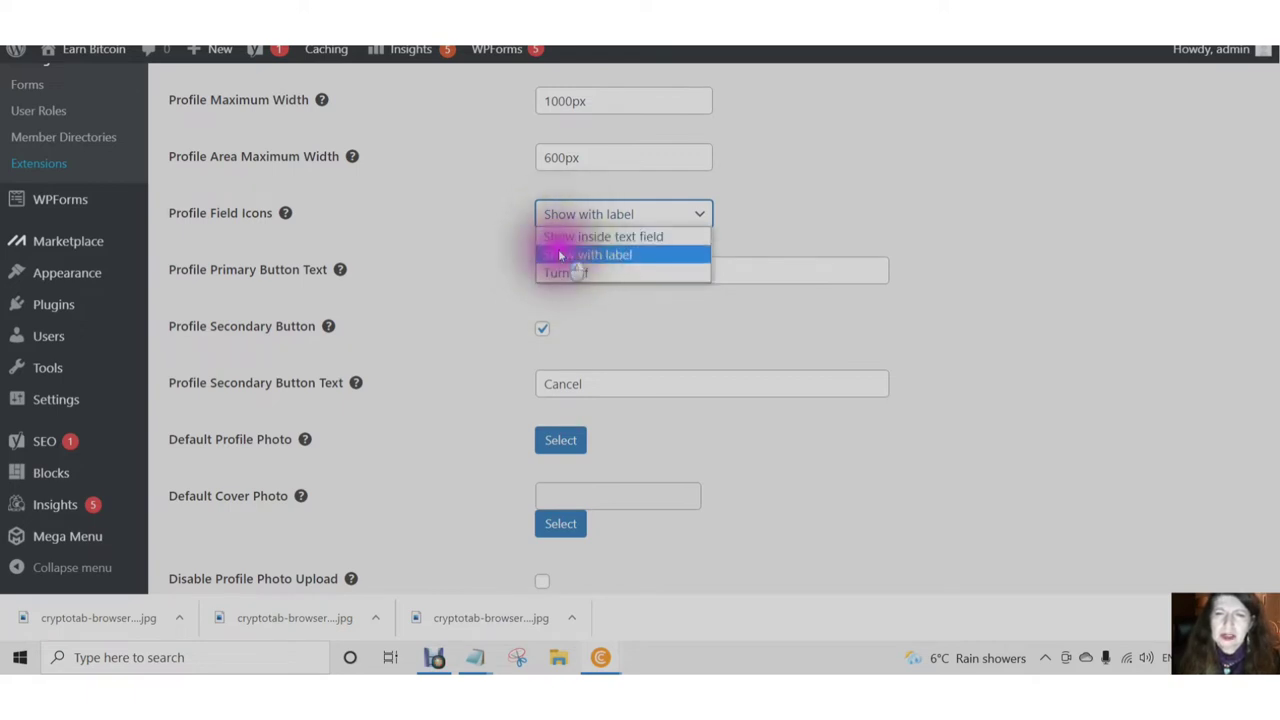
left_click(560, 256)
scroll(455, 198, "down", 1)
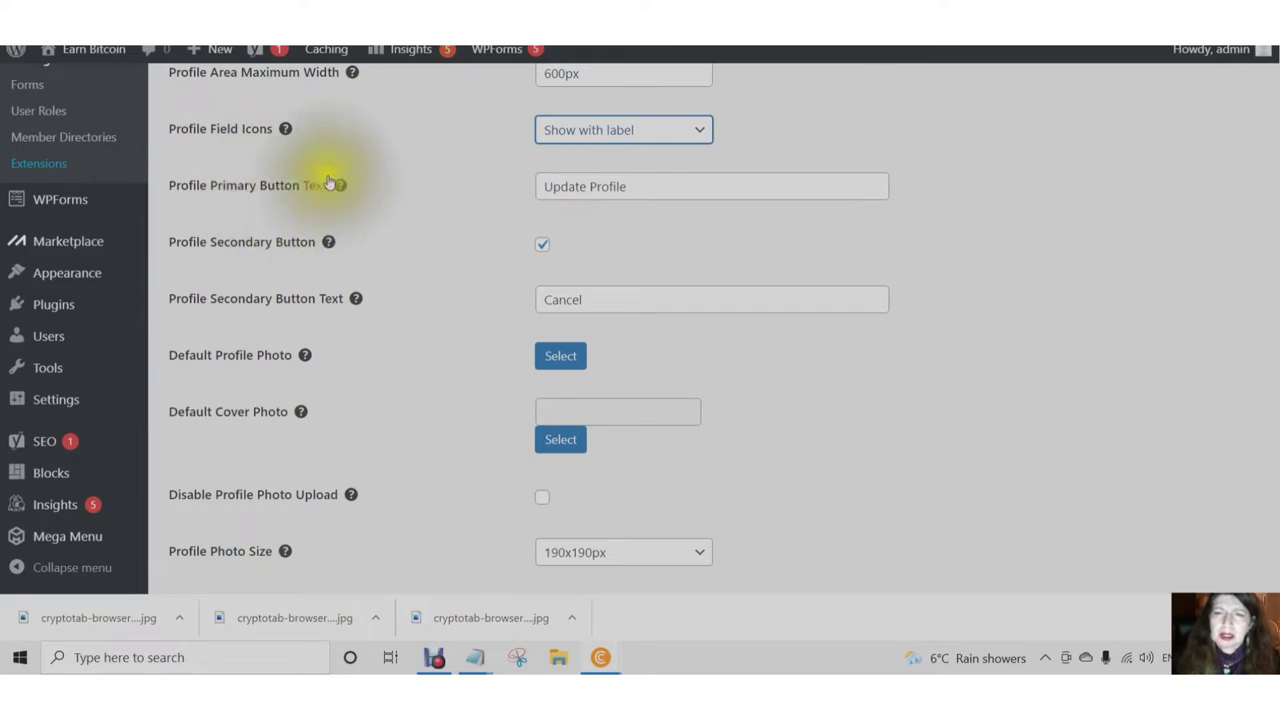
scroll(640, 191, "down", 1)
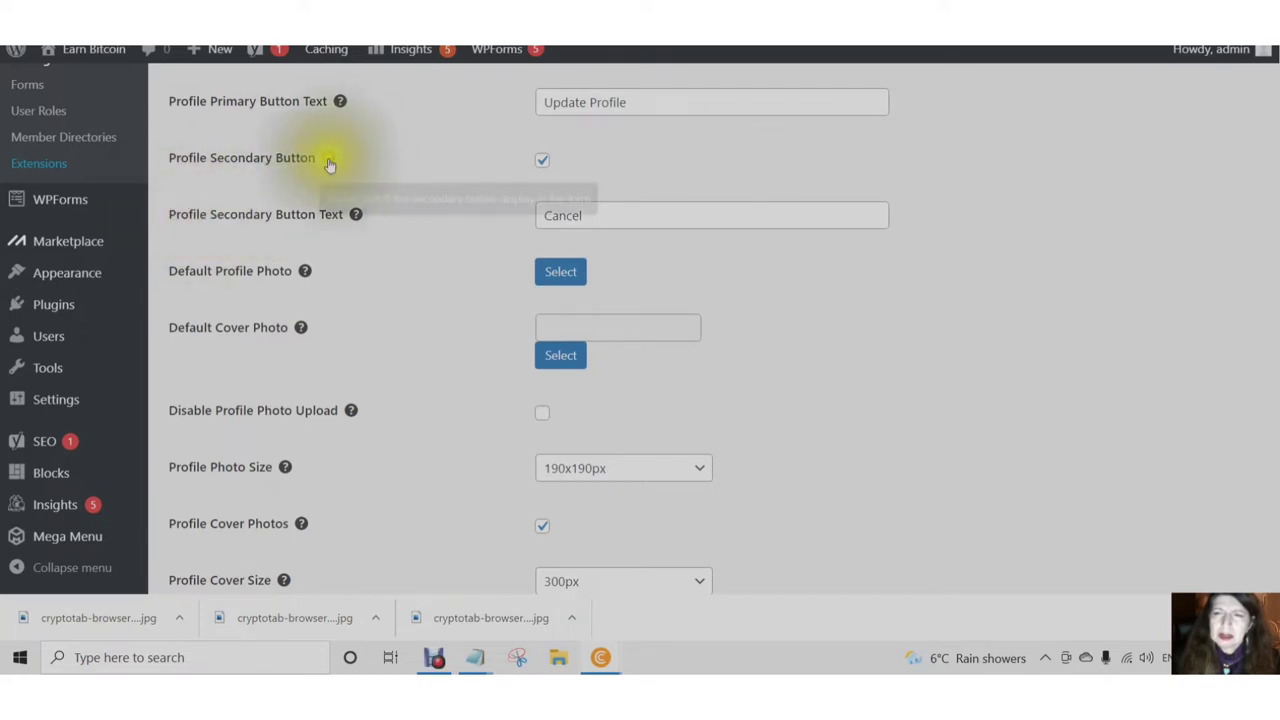
- Toggle the Profile Secondary Button off and back on, keeping its 'Cancel' text
left_click(543, 163)
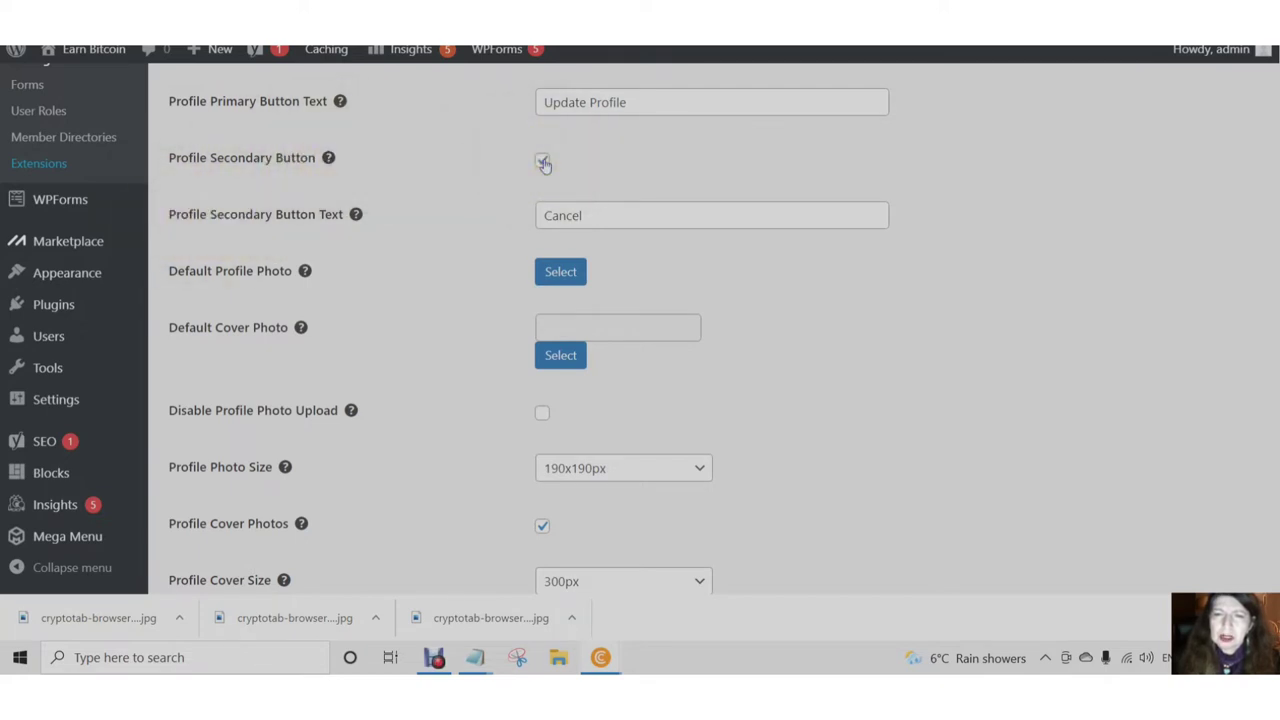
left_click(543, 163)
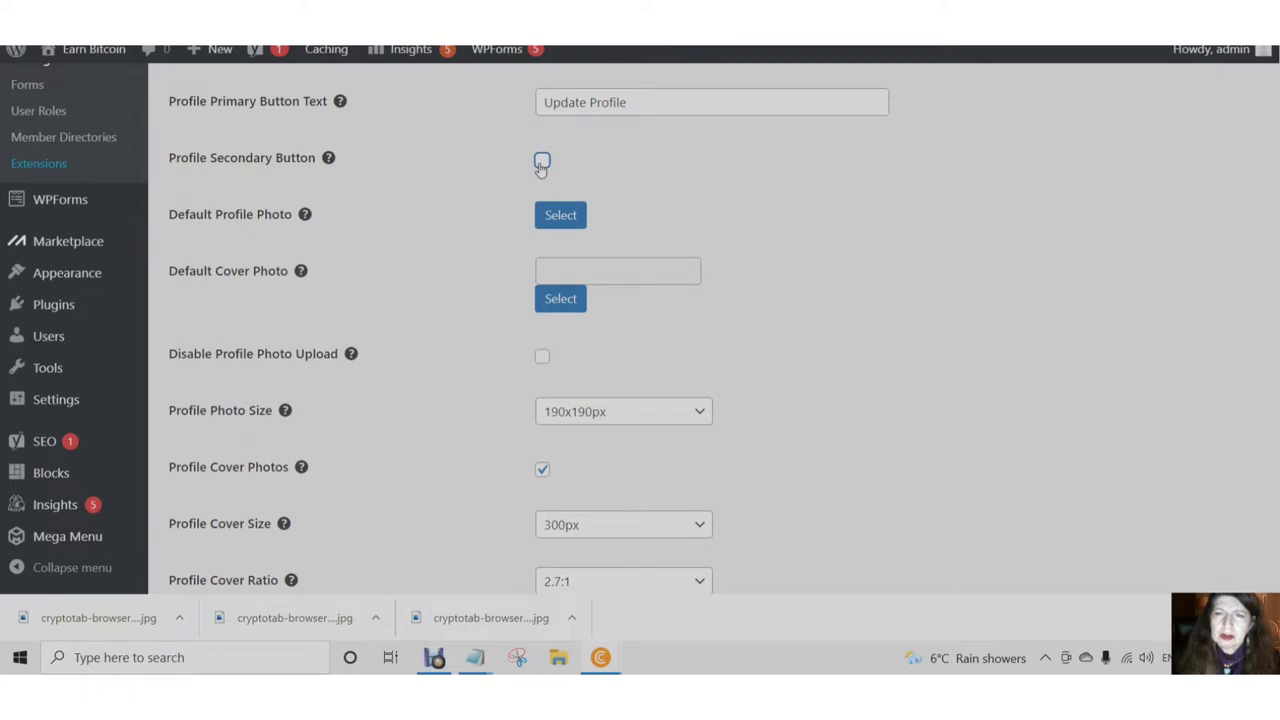
left_click(542, 163)
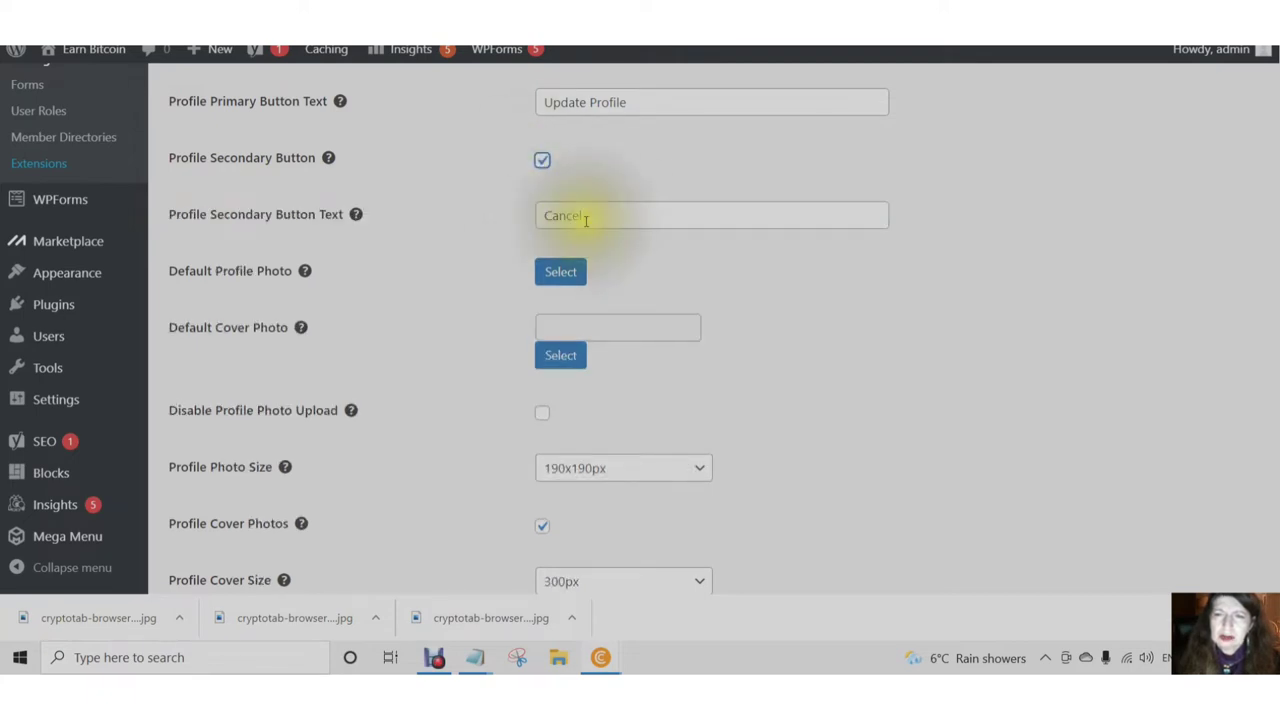
scroll(588, 218, "down", 1)
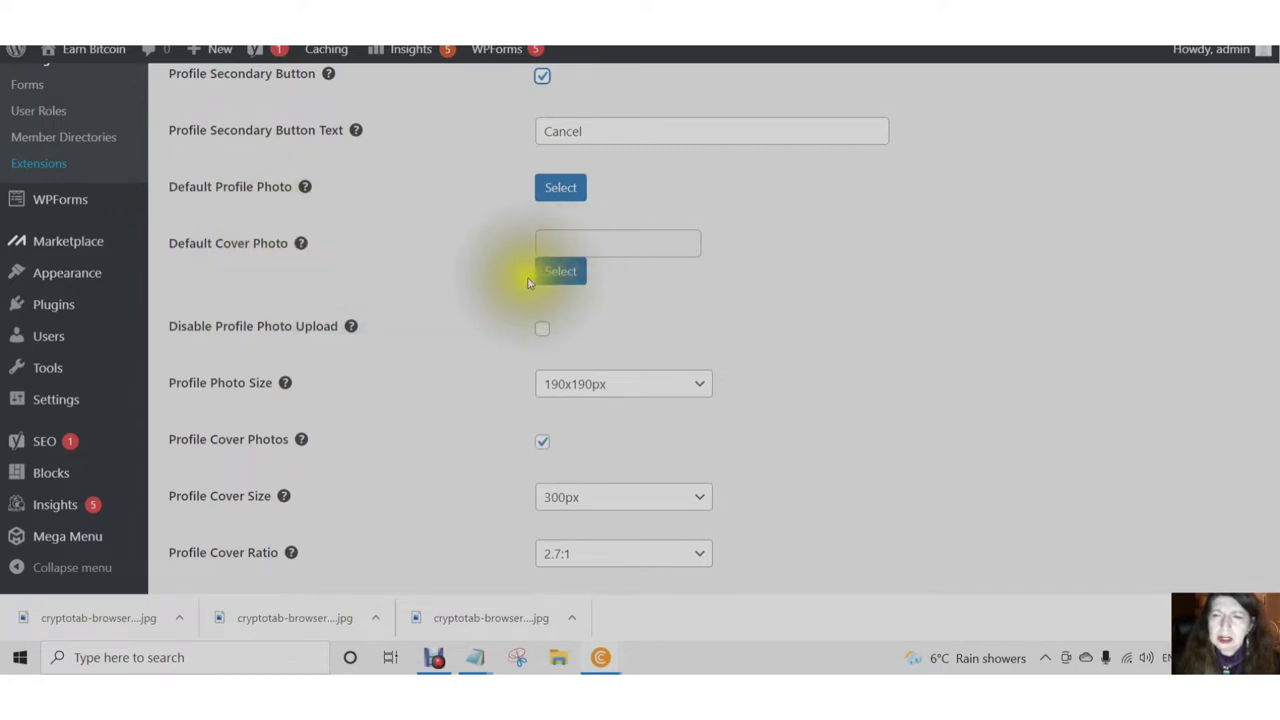
scroll(529, 283, "down", 1)
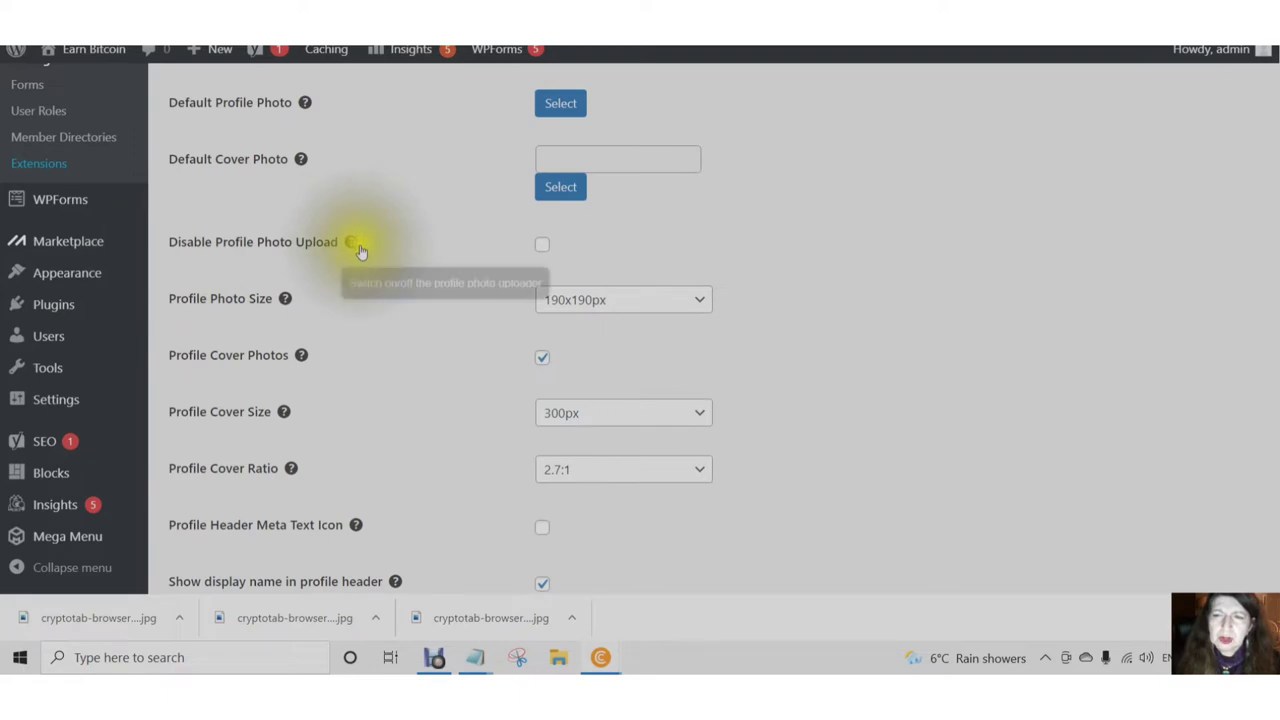
scroll(420, 245, "down", 2)
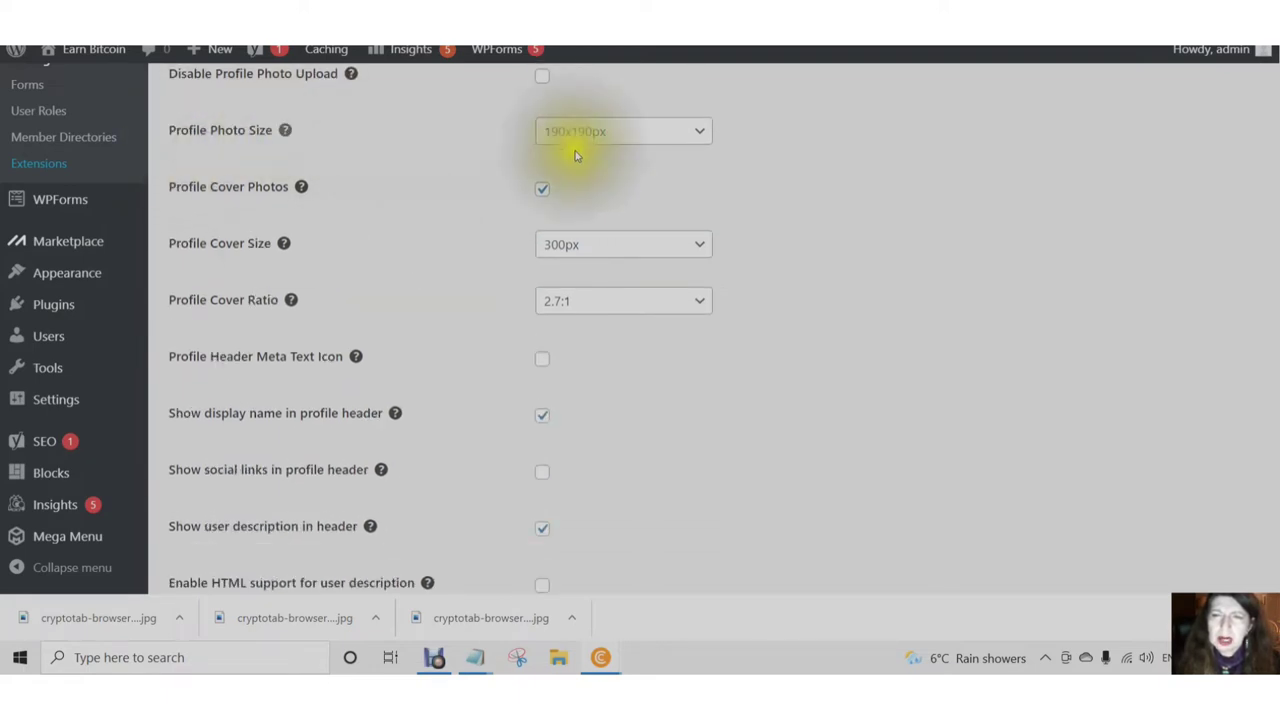
left_click(702, 132)
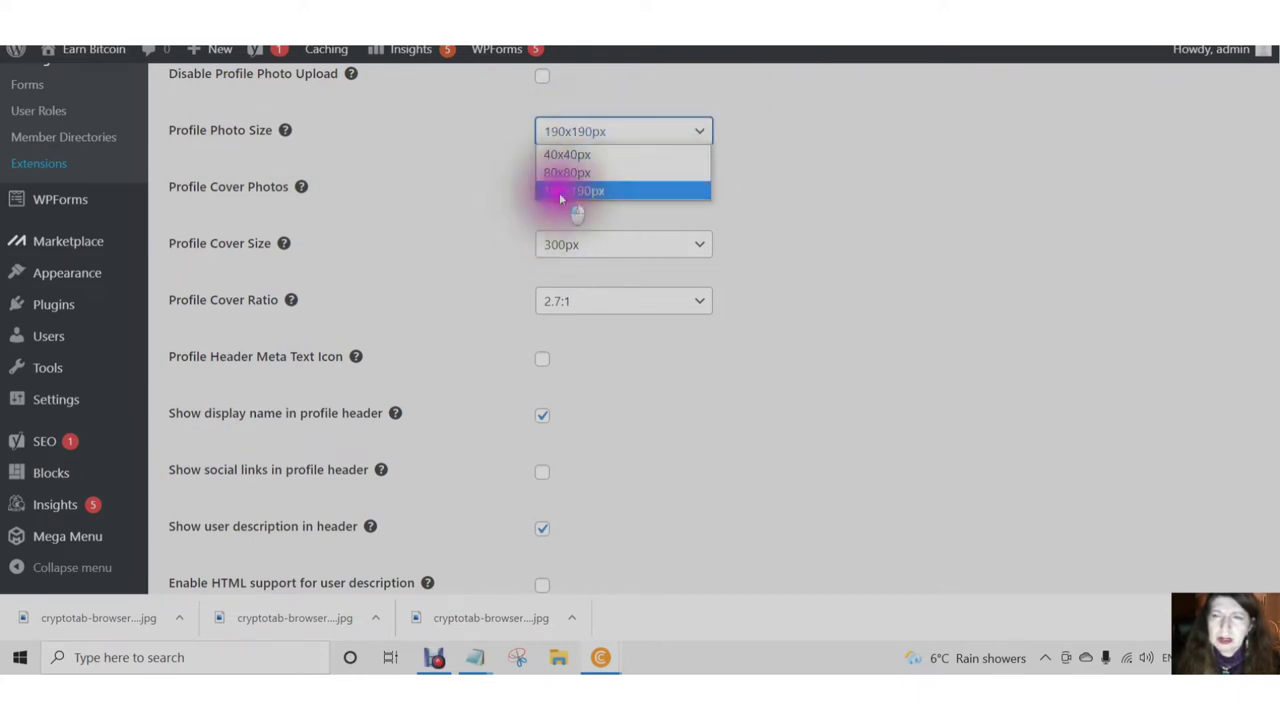
left_click(560, 192)
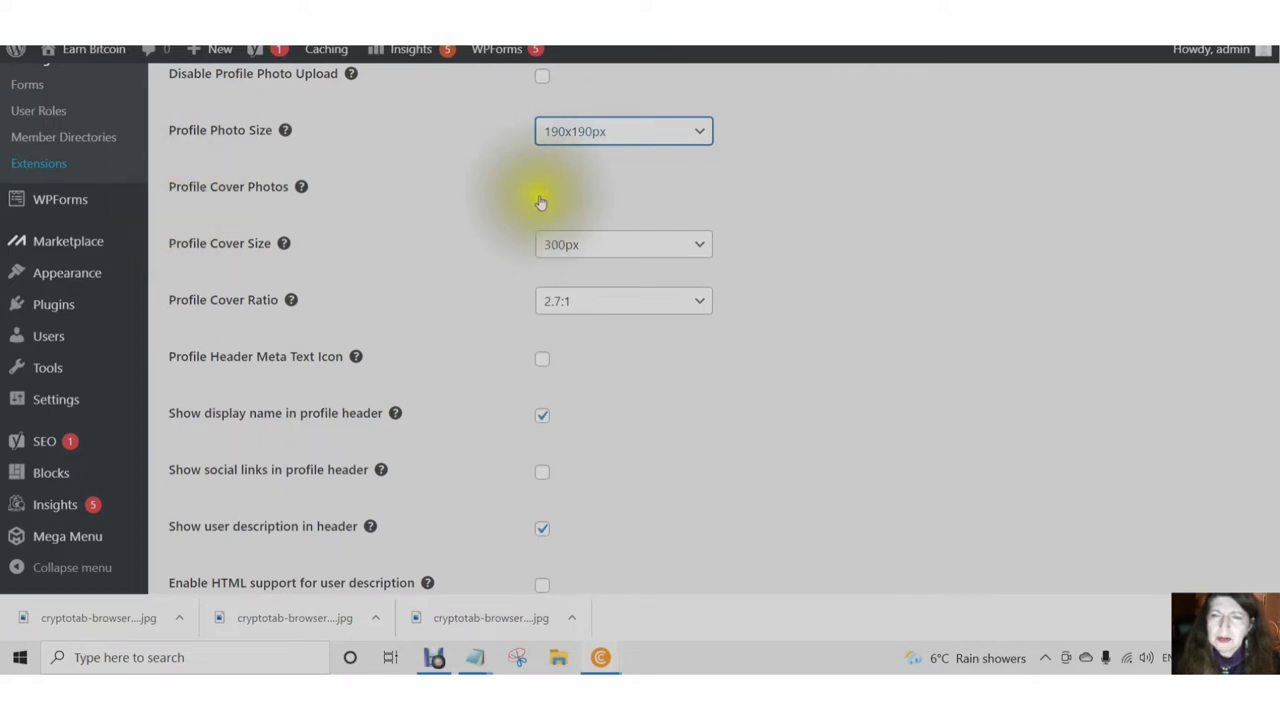
left_click(541, 192)
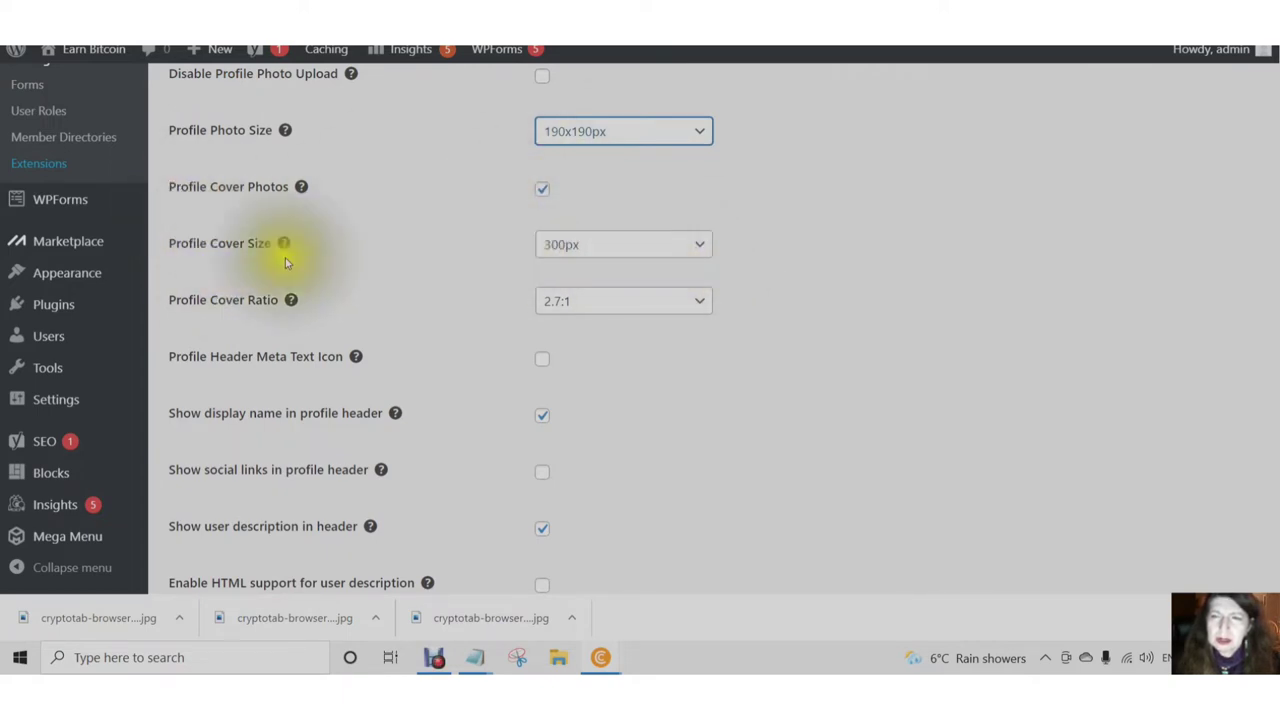
left_click(582, 258)
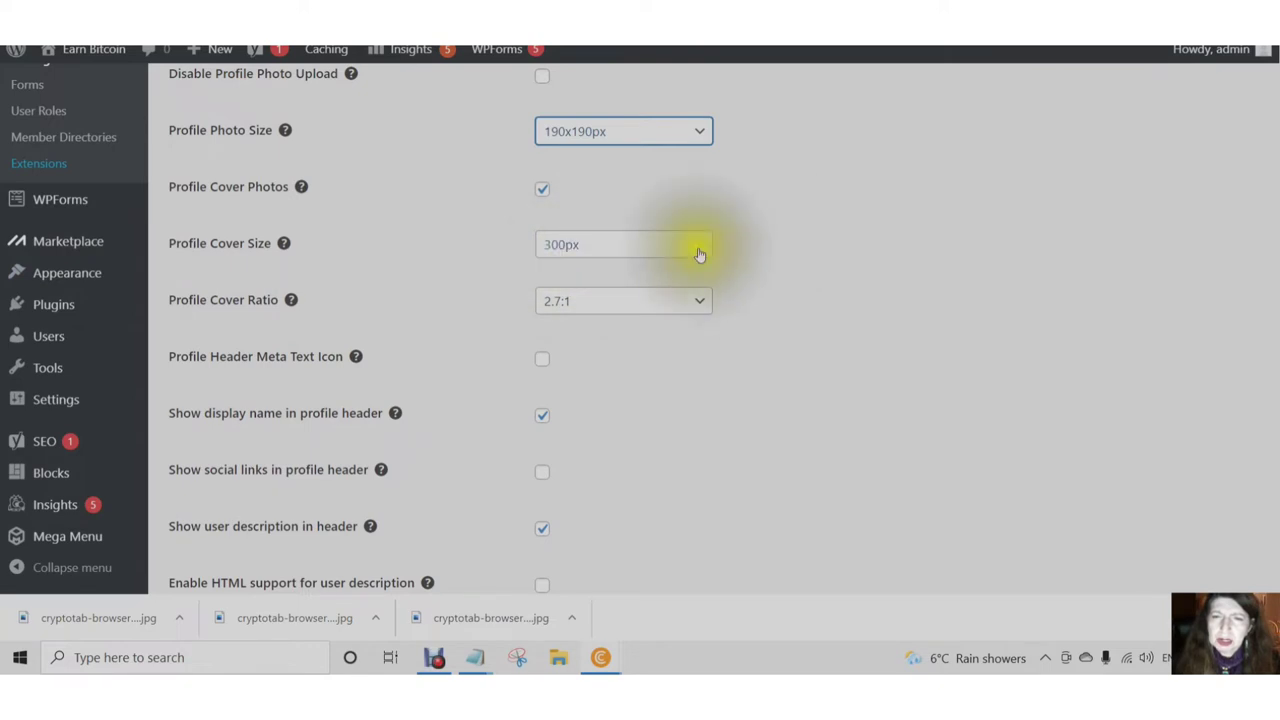
scroll(300, 300, "down", 1)
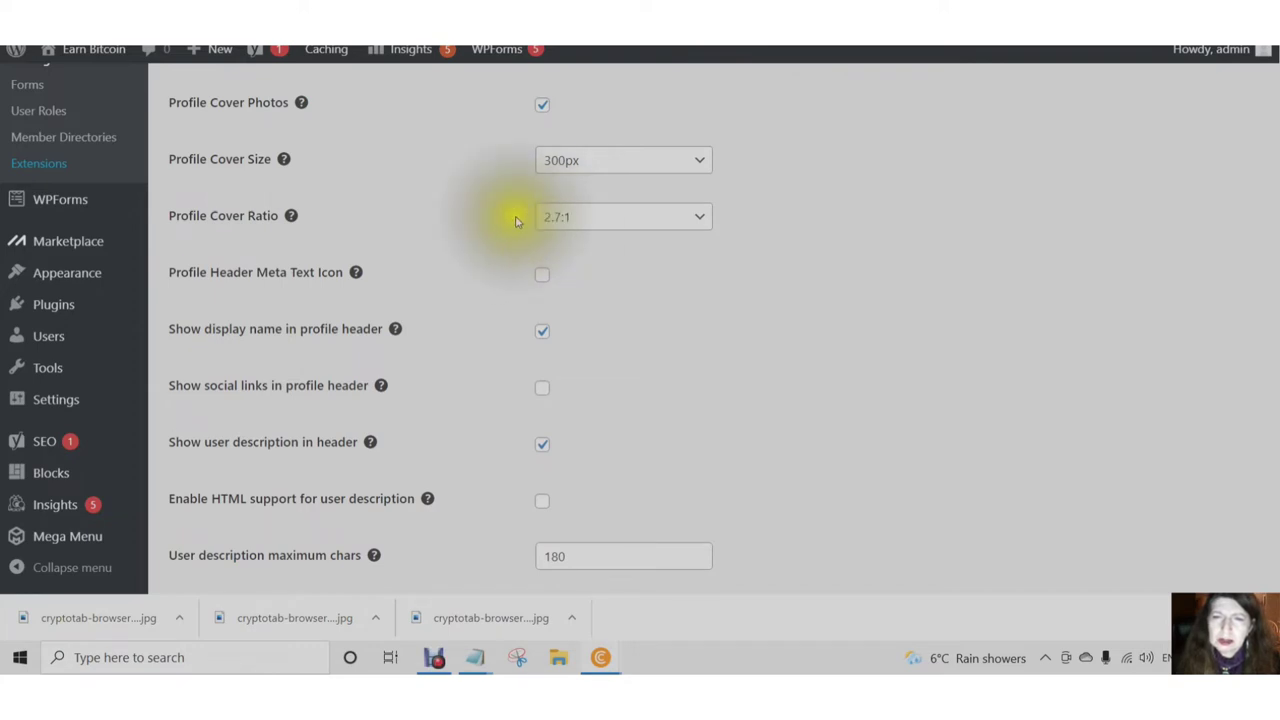
left_click(704, 227)
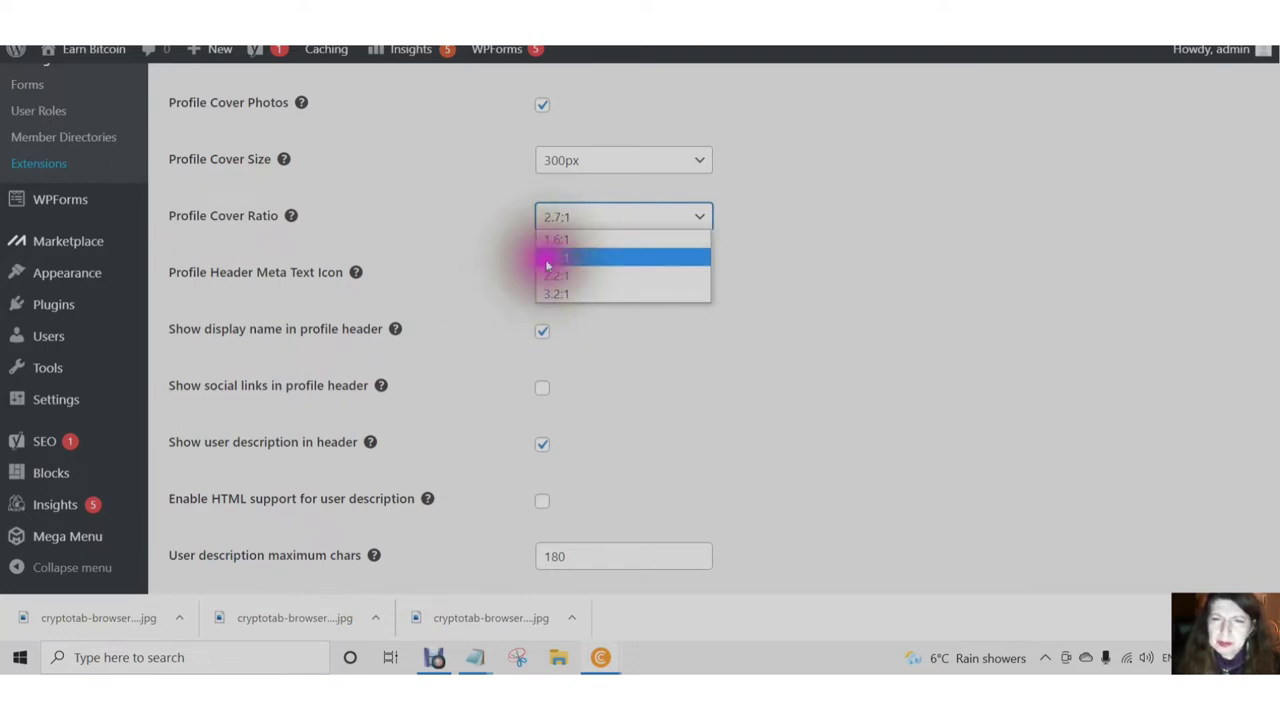
left_click(548, 263)
scroll(450, 230, "down", 2)
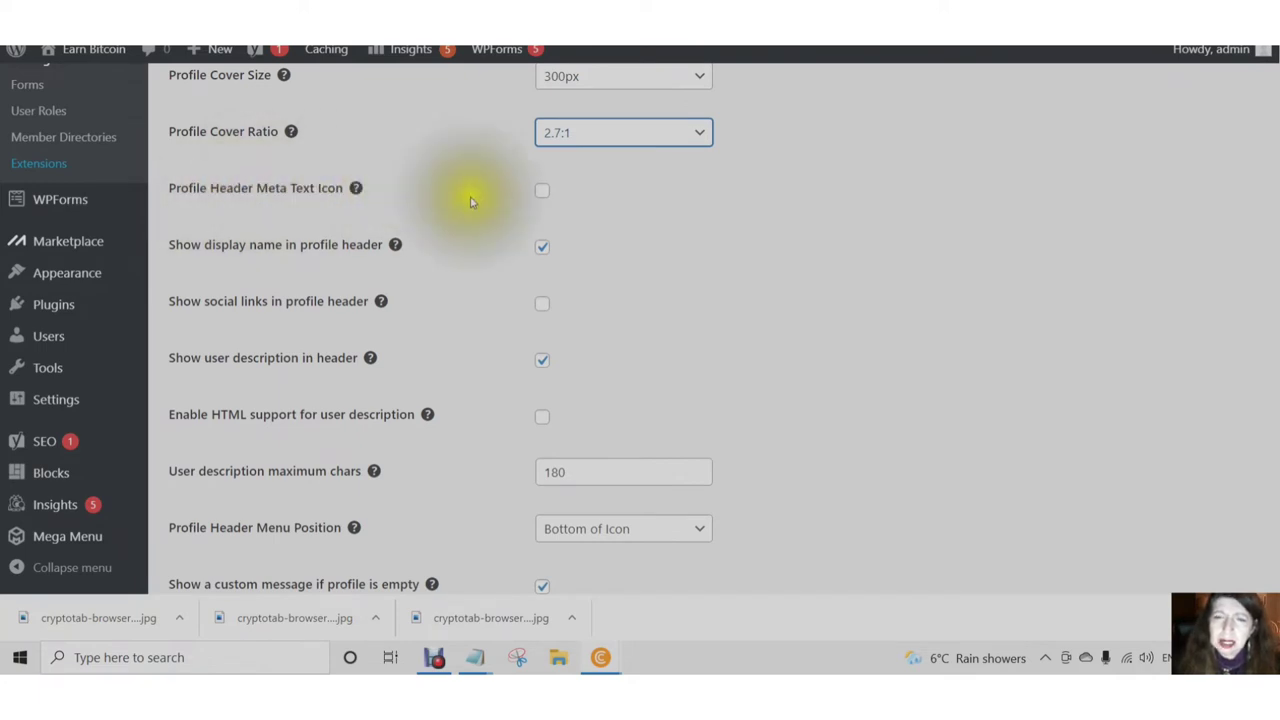
- Enable the header meta text icon and social links, and set the description limit to 300
left_click(546, 194)
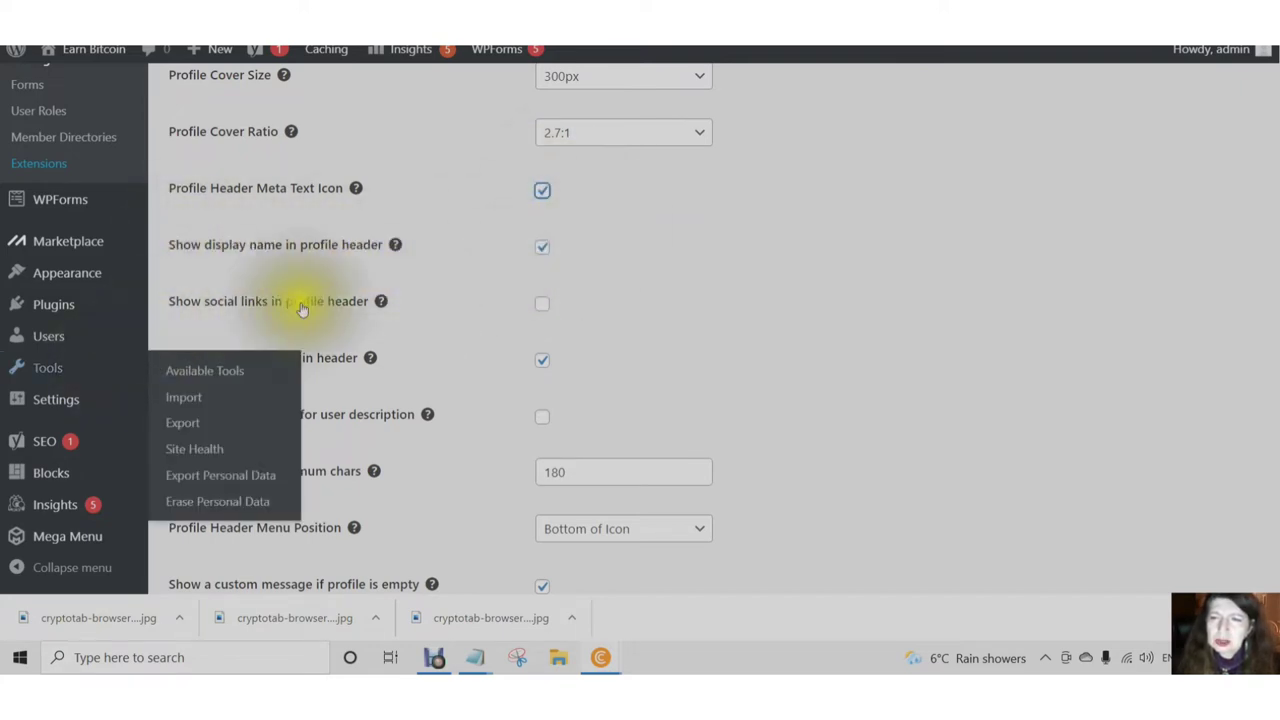
left_click(541, 303)
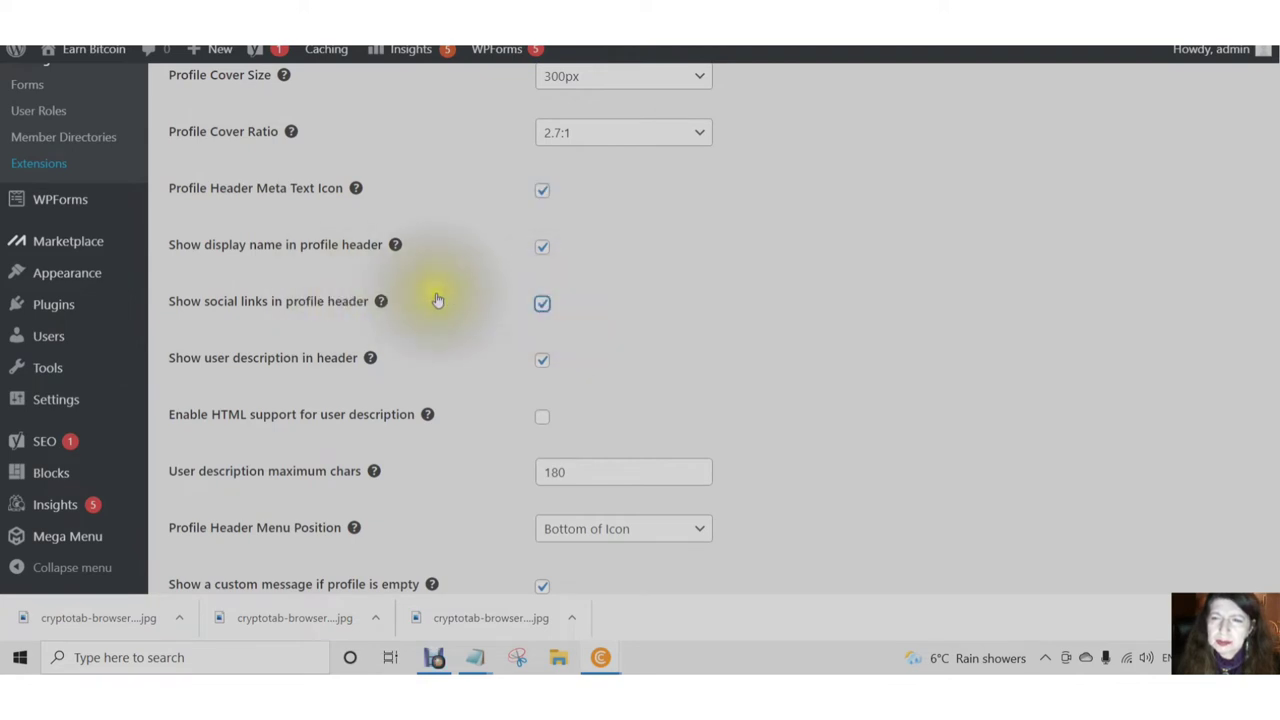
scroll(437, 297, "down", 1)
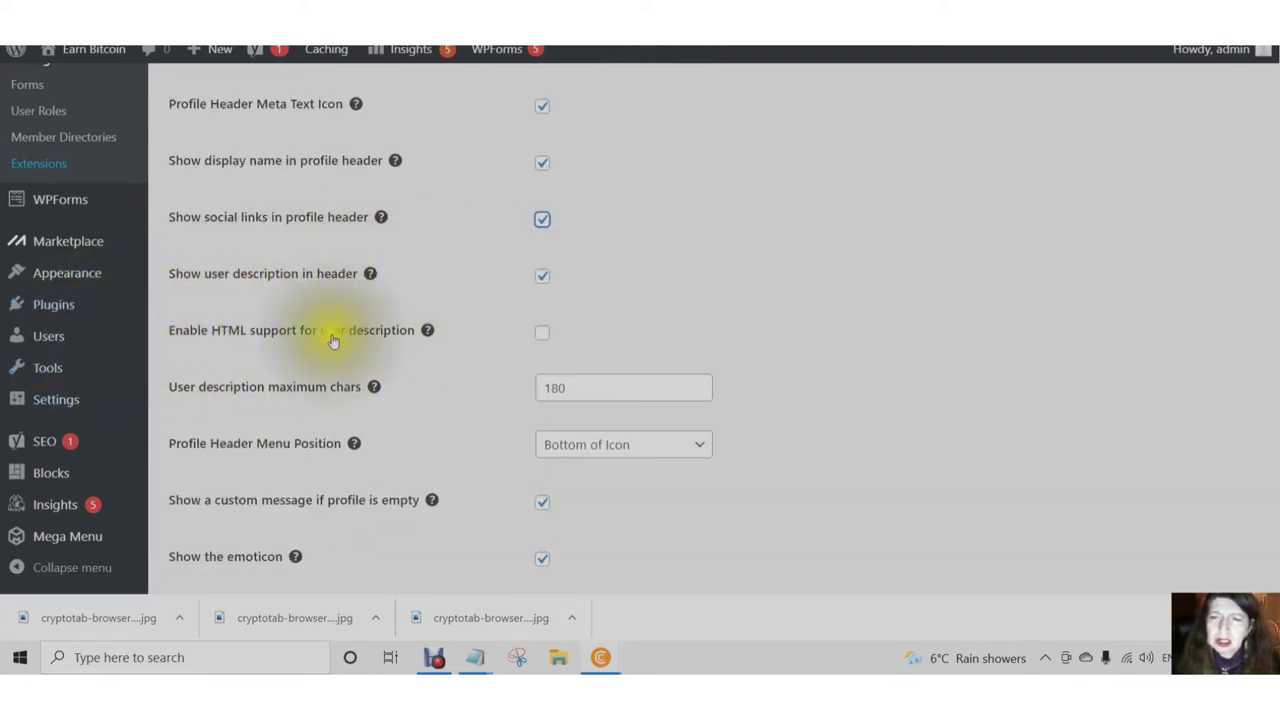
scroll(500, 353, "down", 1)
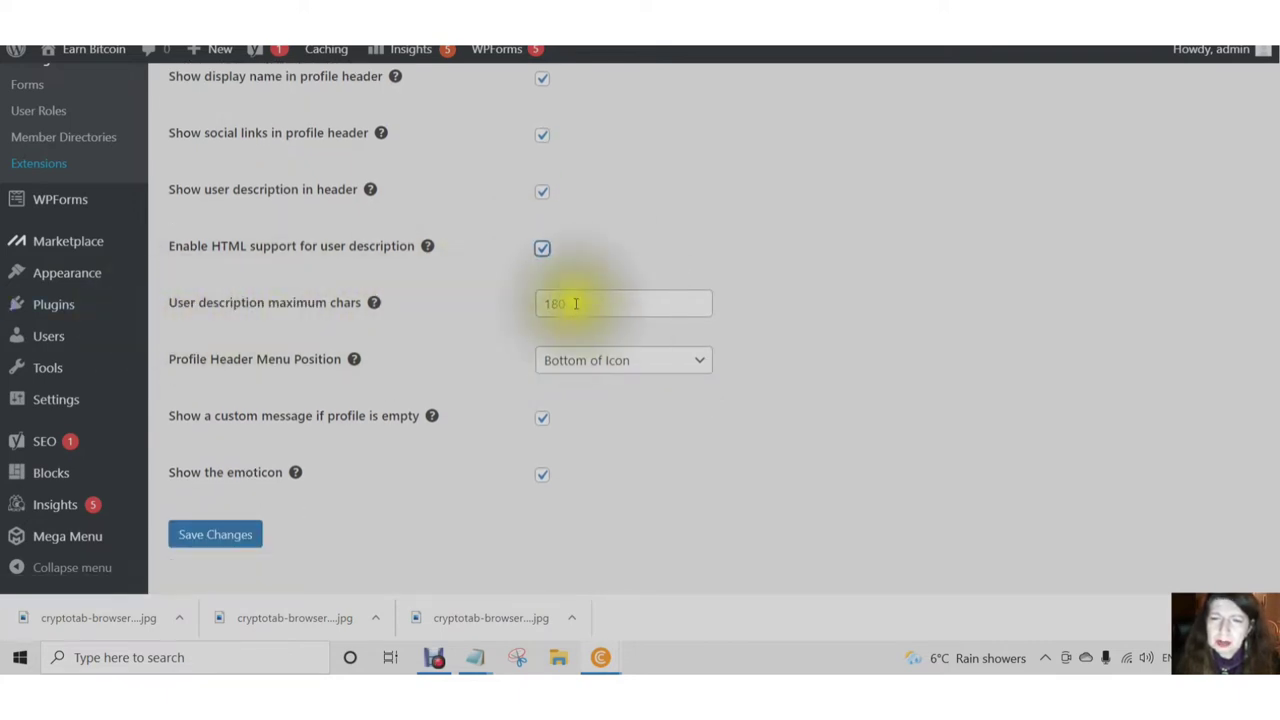
left_click(570, 303)
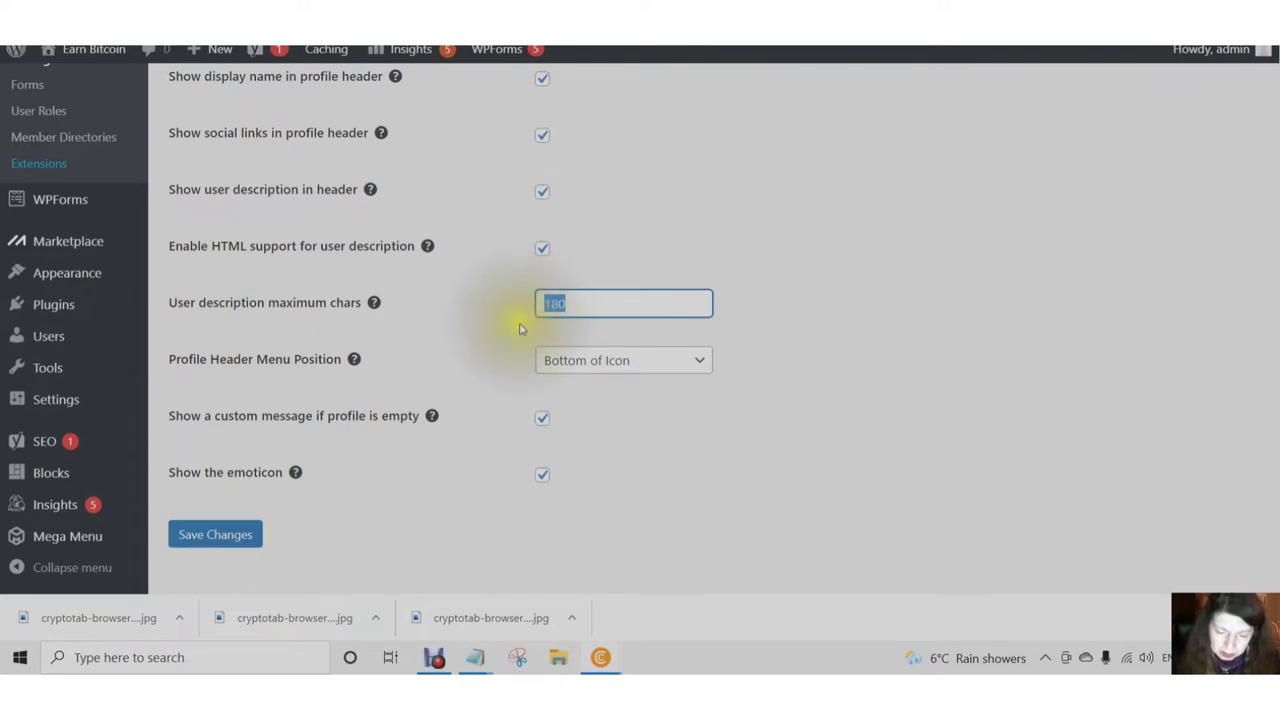
type("300")
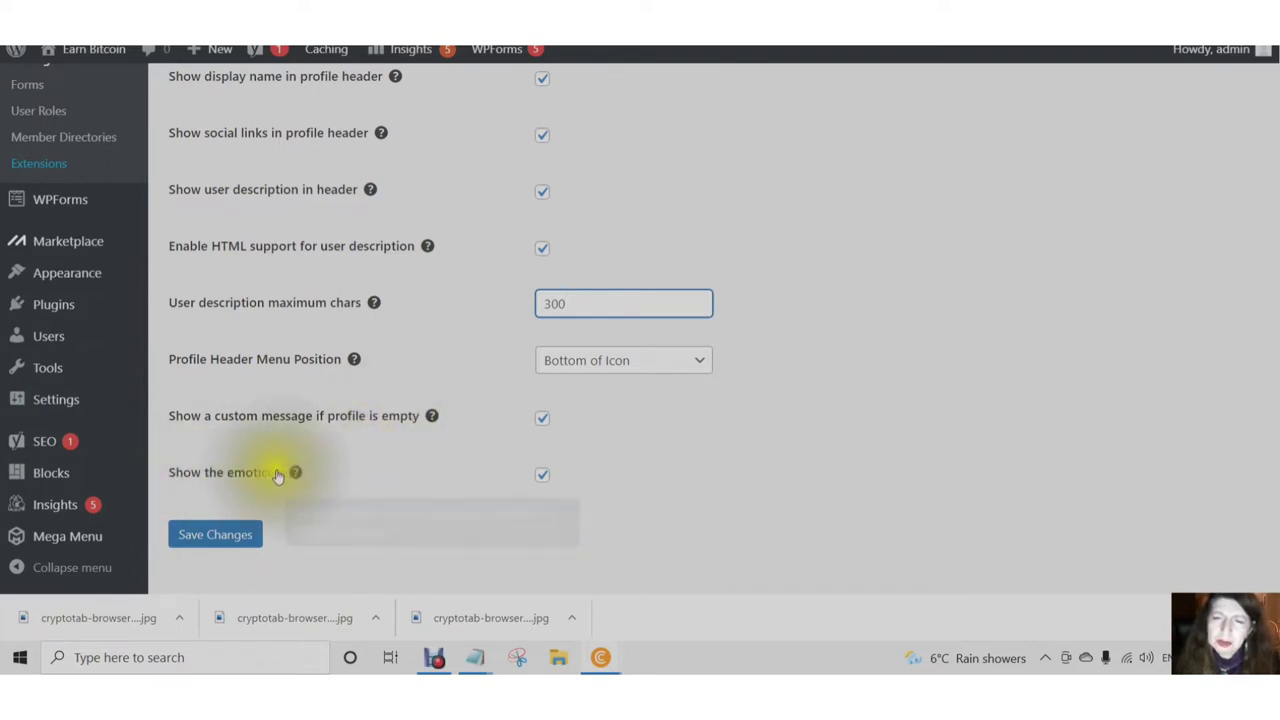
- Keep the empty-profile custom message enabled, save the profile appearance settings, and go to Misc
left_click(541, 418)
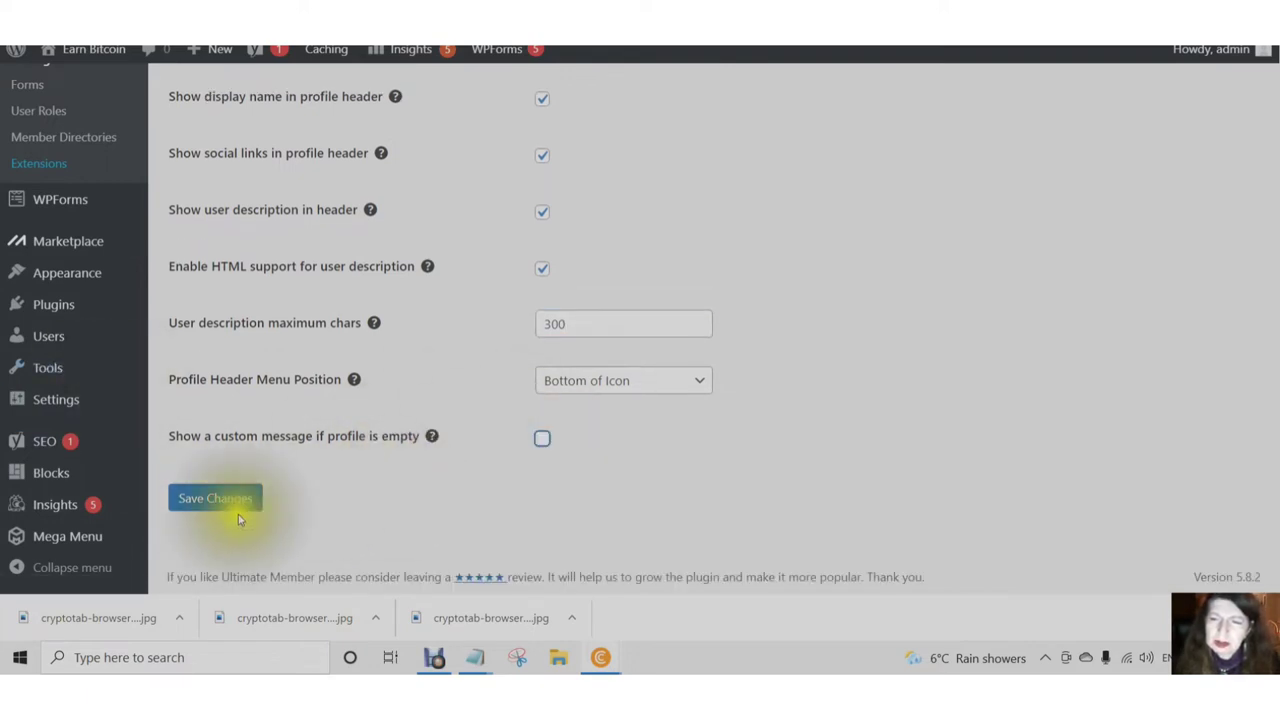
left_click(210, 498)
left_click(206, 540)
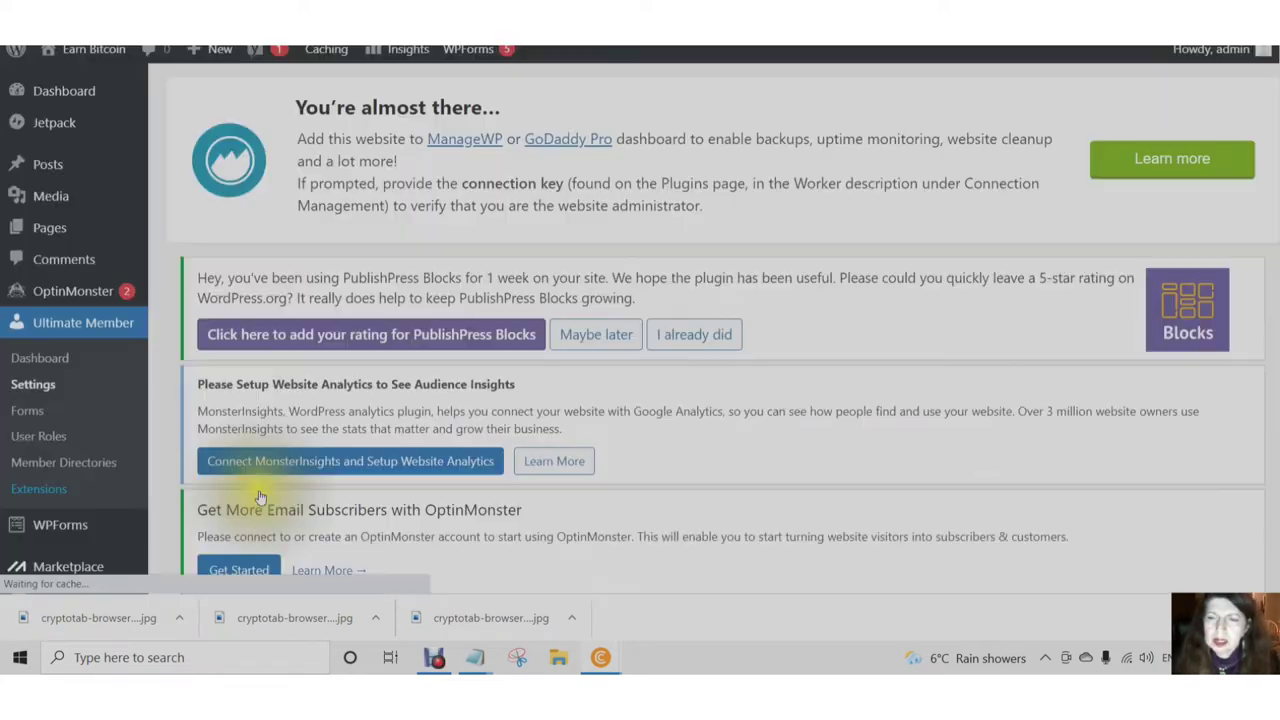
scroll(476, 493, "down", 7)
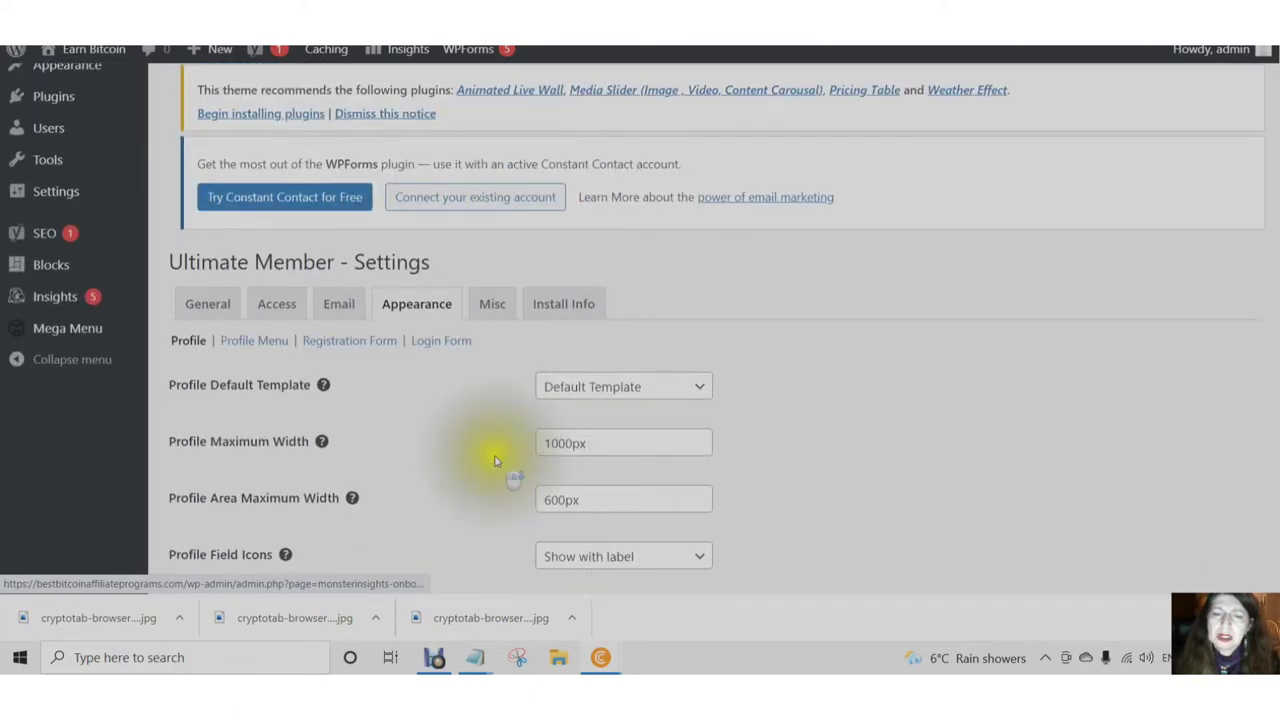
scroll(476, 493, "down", 3)
scroll(474, 486, "up", 3)
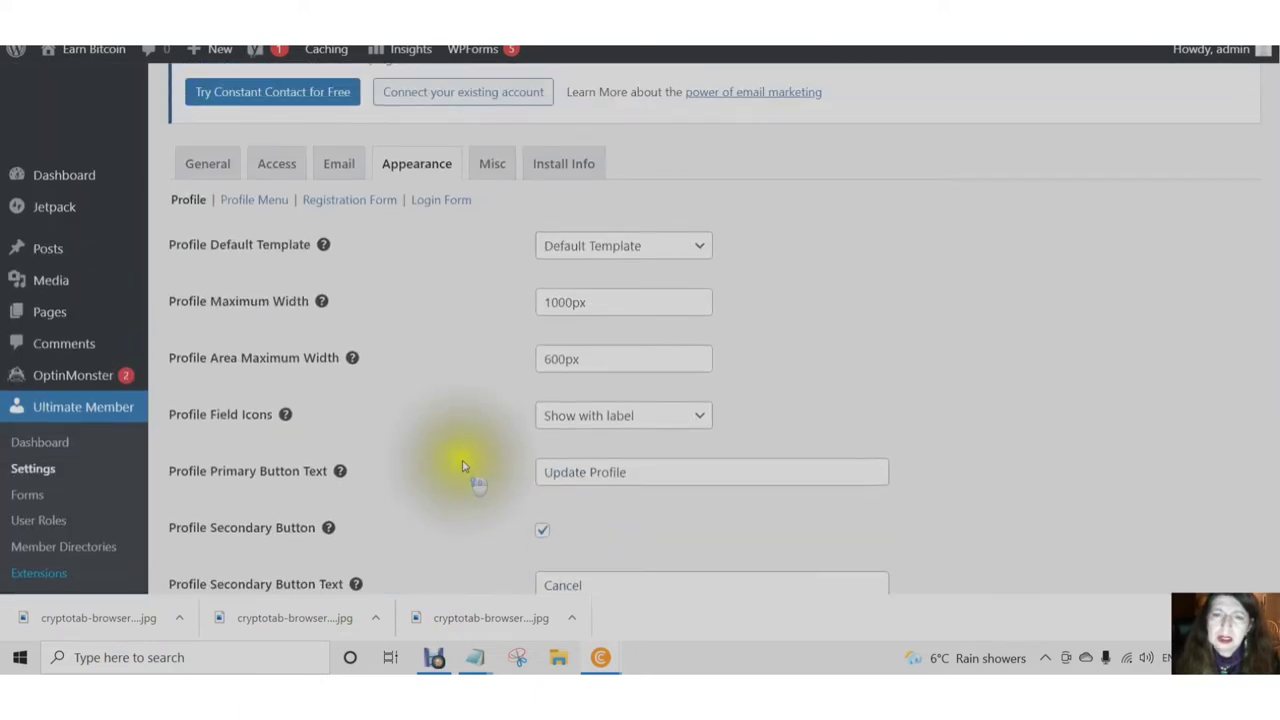
scroll(474, 486, "down", 1)
scroll(463, 465, "down", 7)
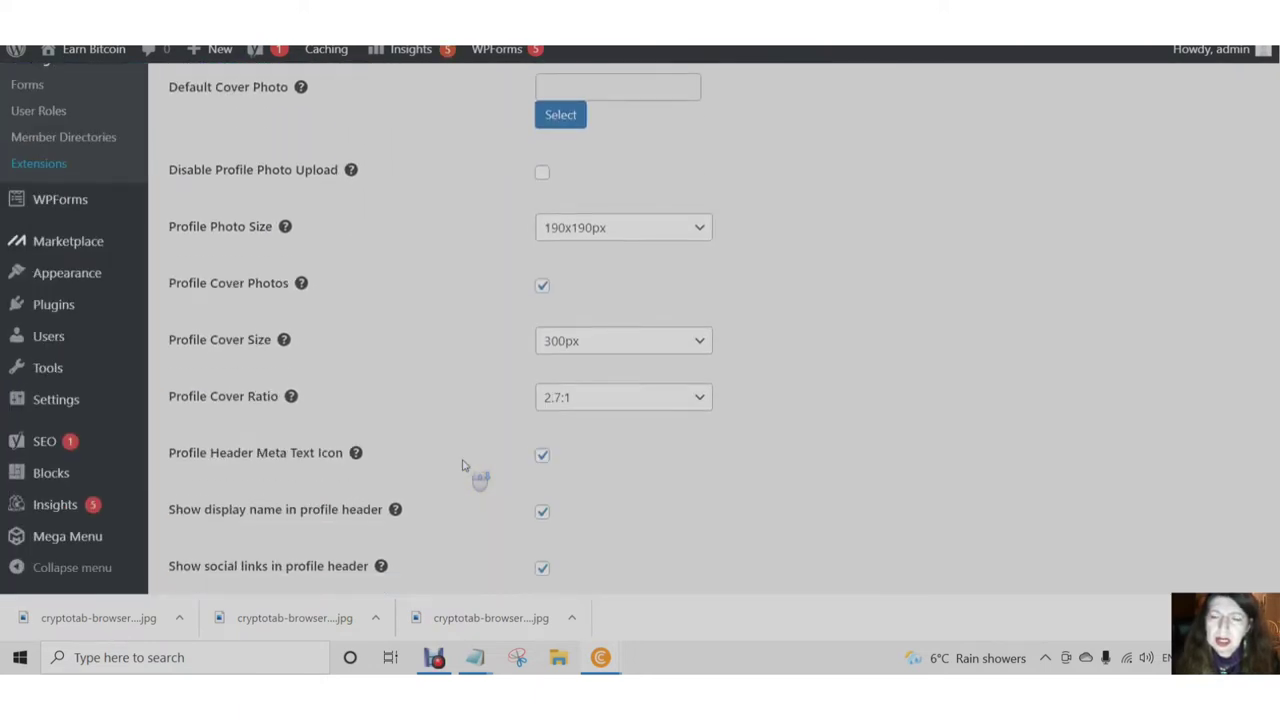
scroll(474, 477, "down", 3)
scroll(474, 460, "up", 10)
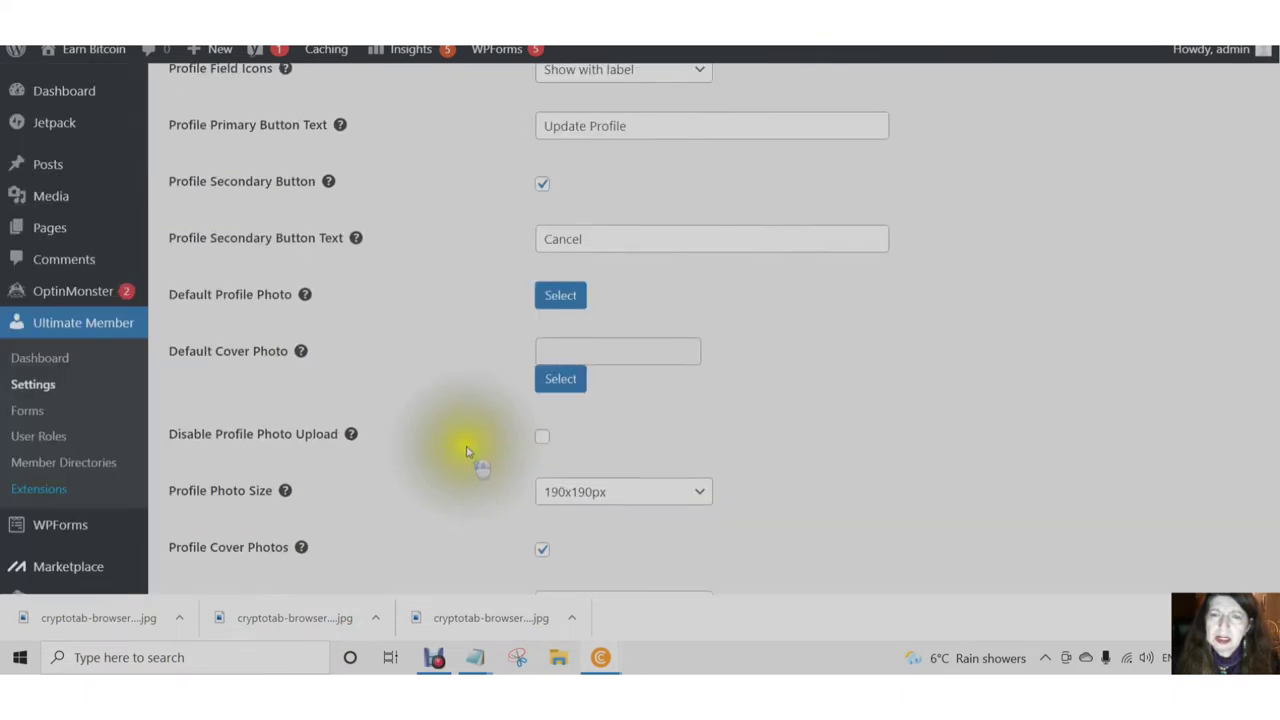
scroll(473, 437, "up", 2)
scroll(380, 380, "down", 1)
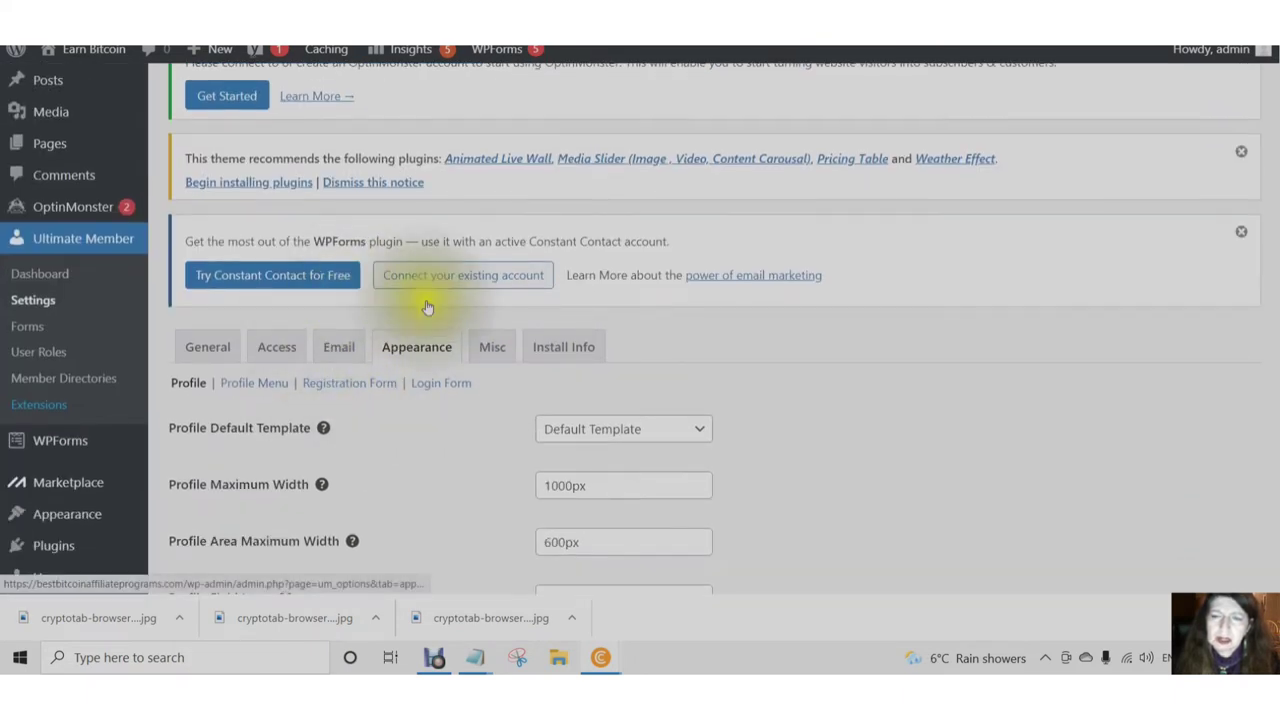
left_click(492, 350)
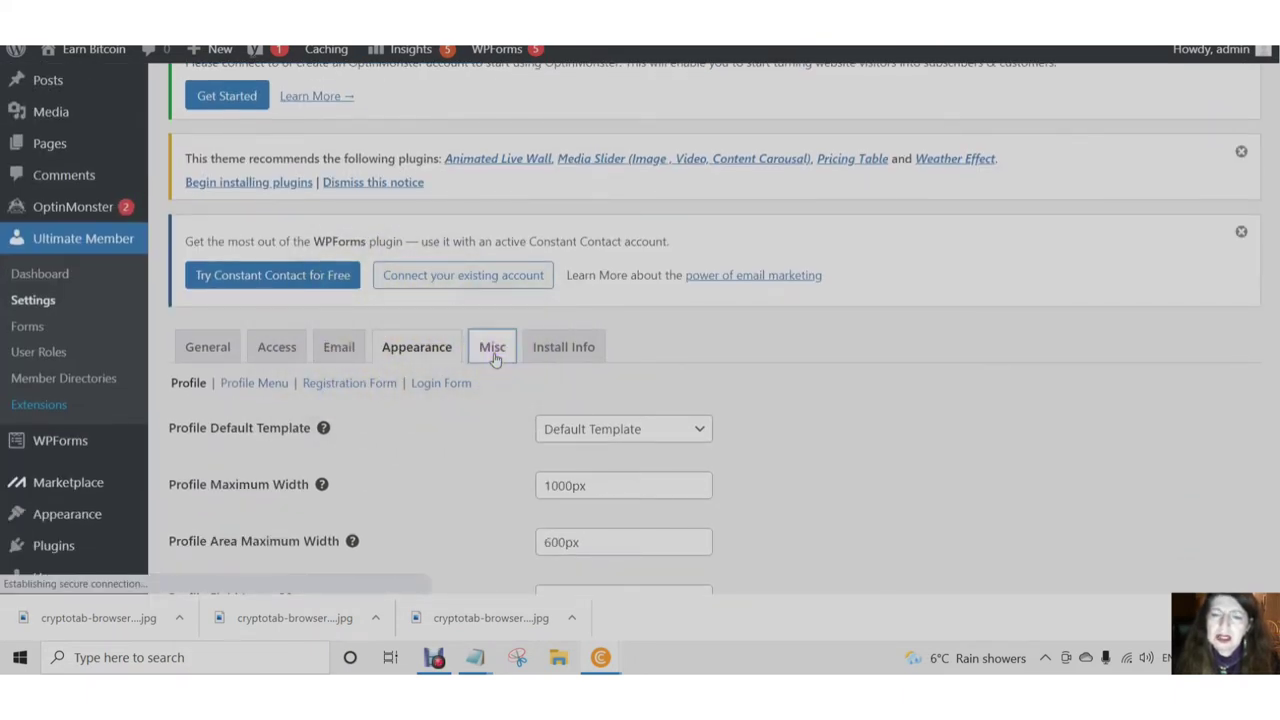
- Open the Misc settings and turn on asterisks for required fields
left_click(493, 357)
left_click(492, 356)
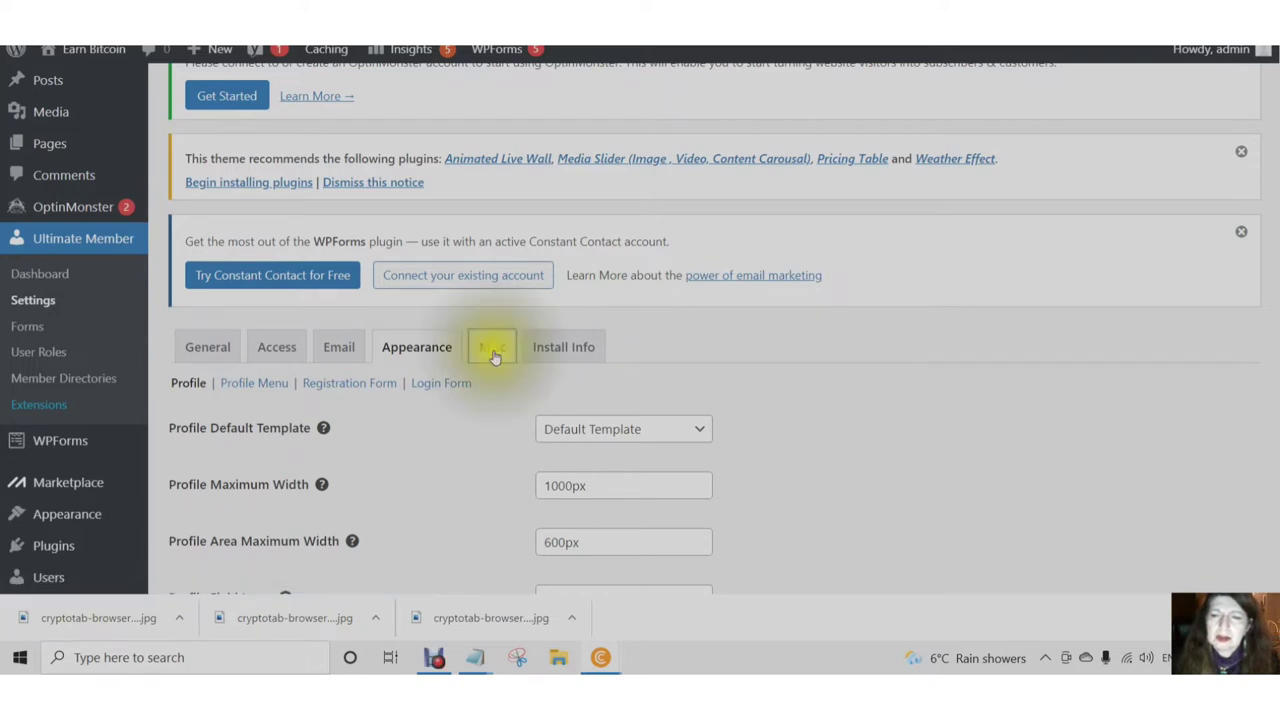
left_click(492, 356)
left_click(496, 356)
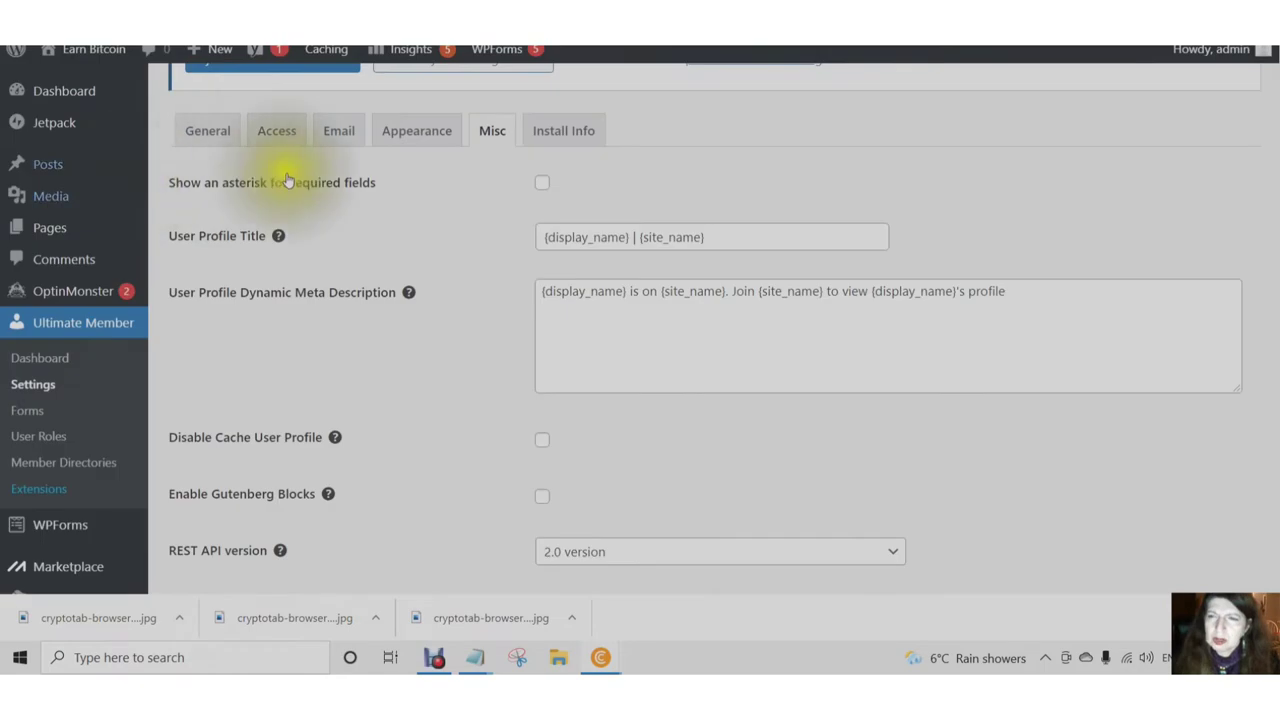
left_click(542, 183)
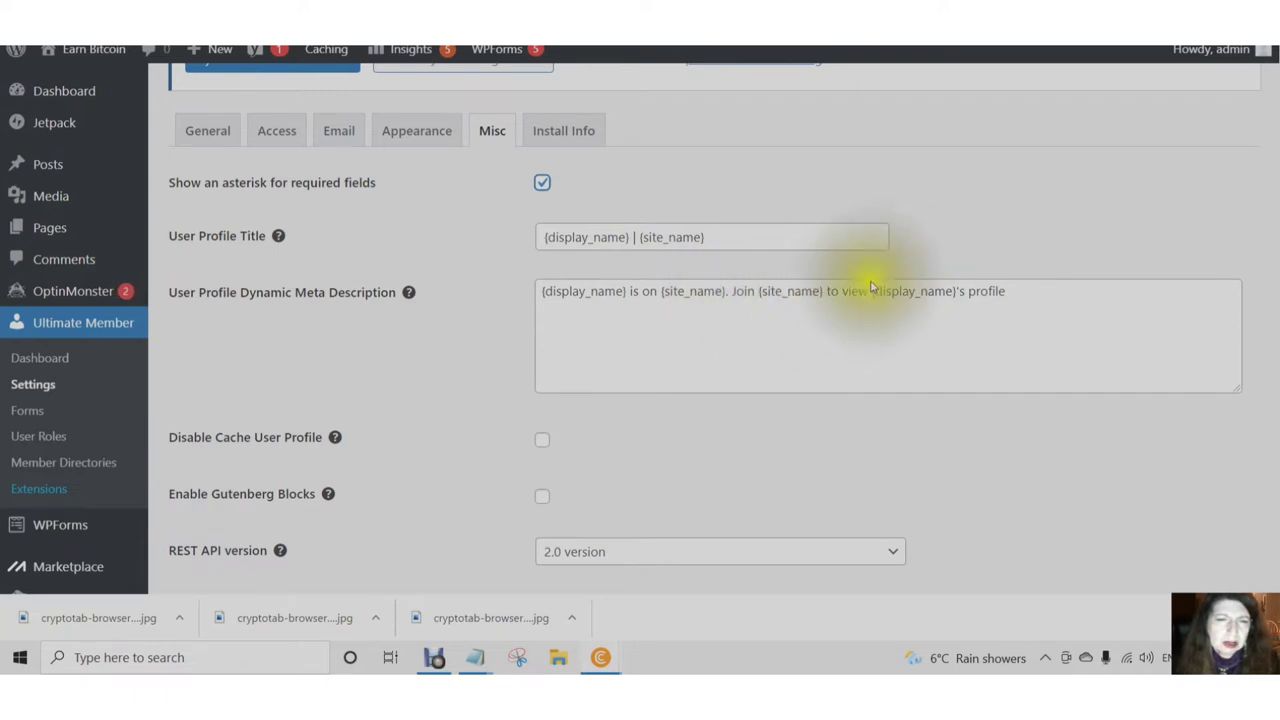
- Enable Gutenberg blocks, keep REST API at version 2.0, and save the settings
scroll(623, 325, "down", 3)
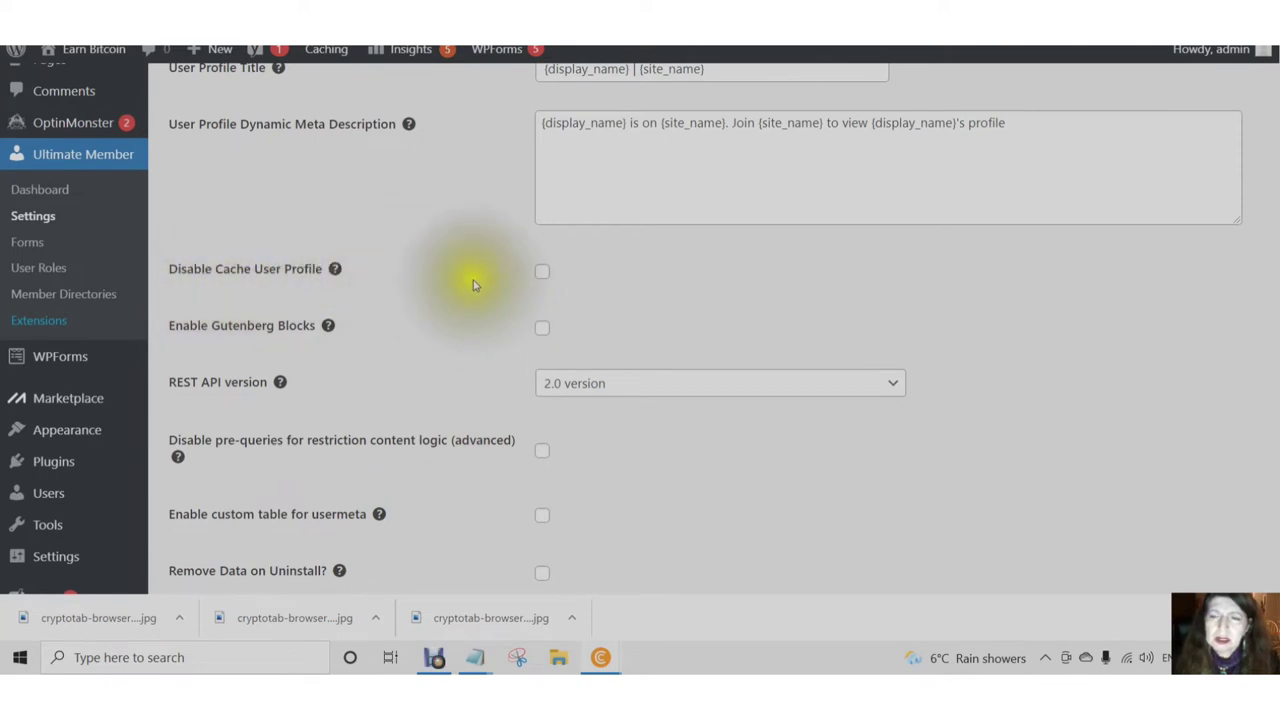
scroll(474, 285, "down", 1)
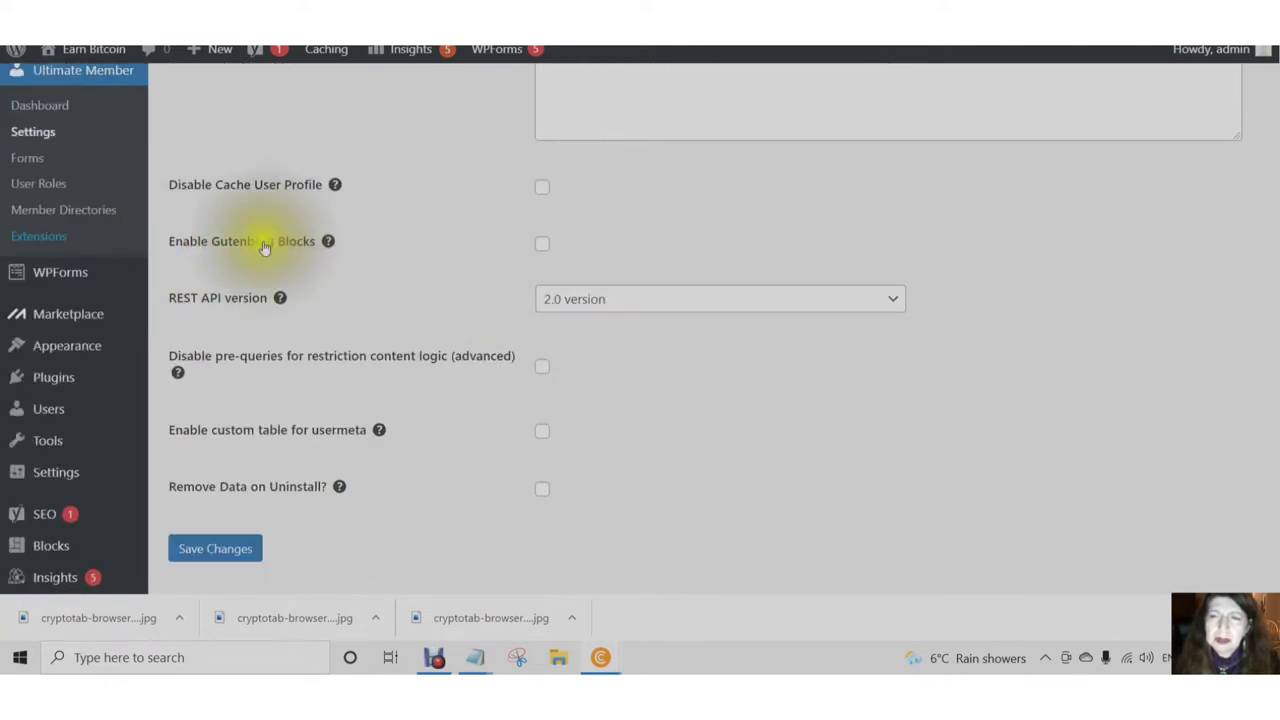
mouse_move(330, 243)
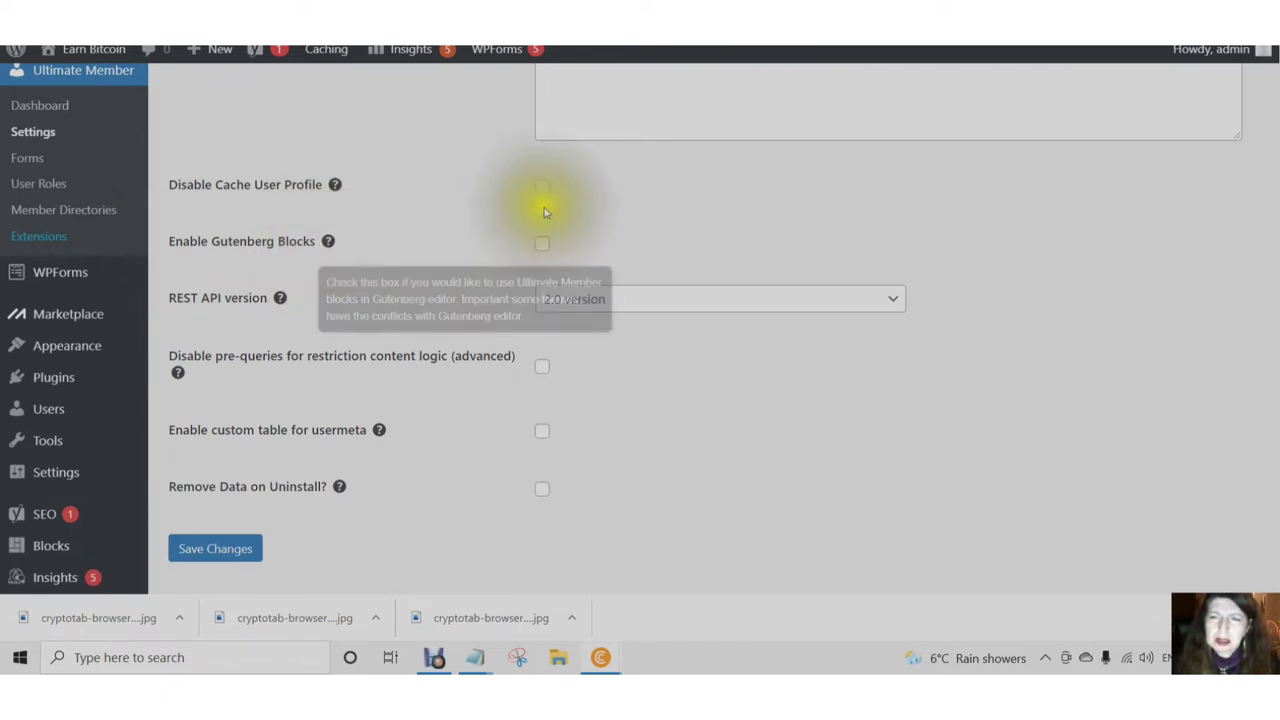
left_click(542, 246)
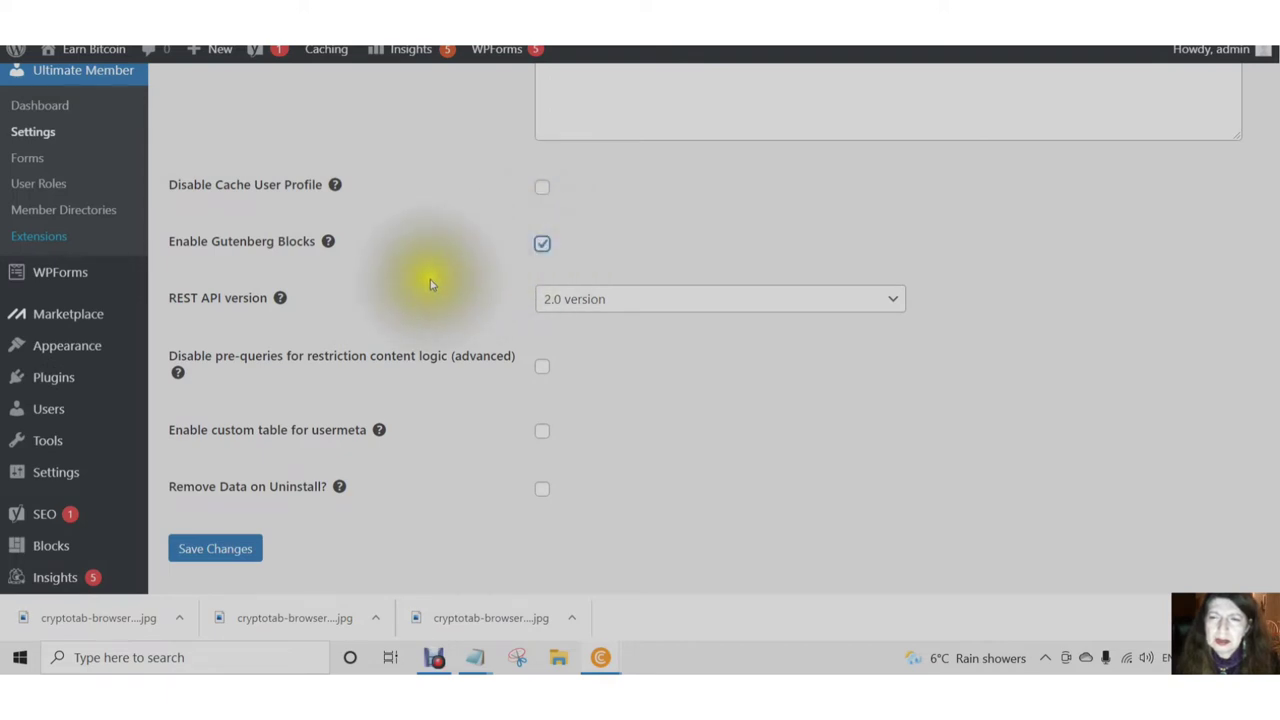
scroll(340, 265, "down", 1)
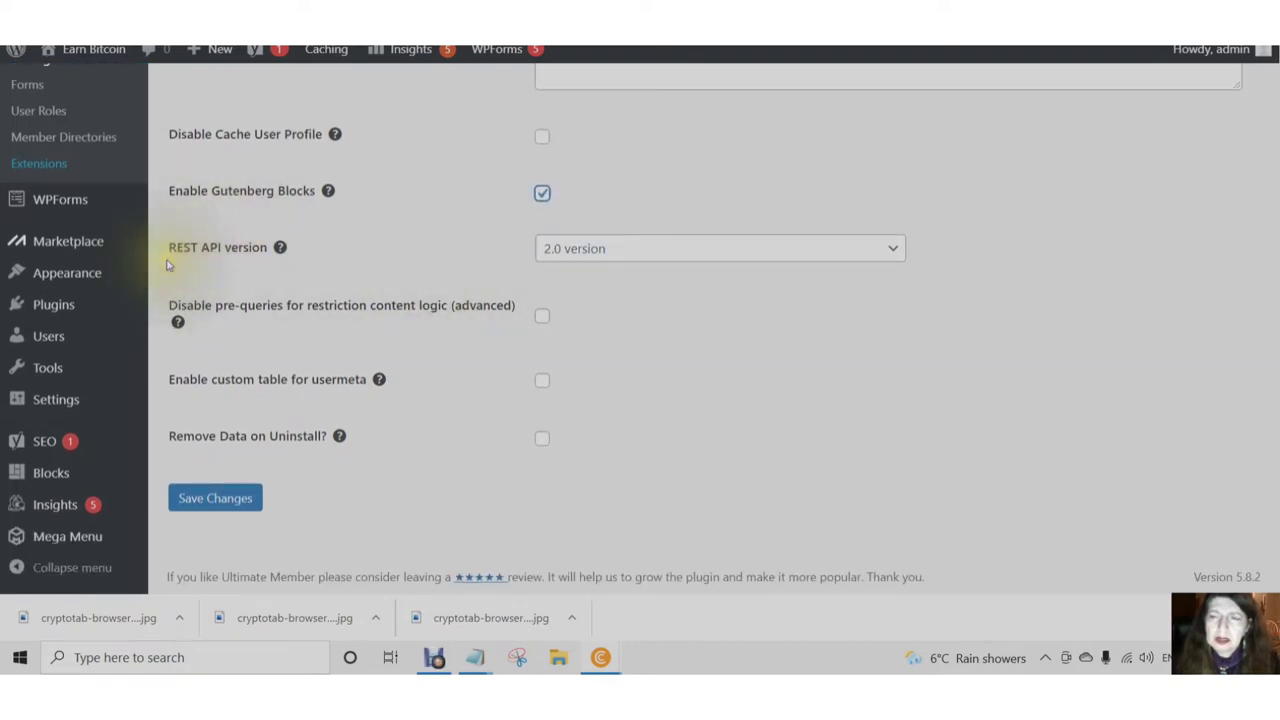
left_click(891, 250)
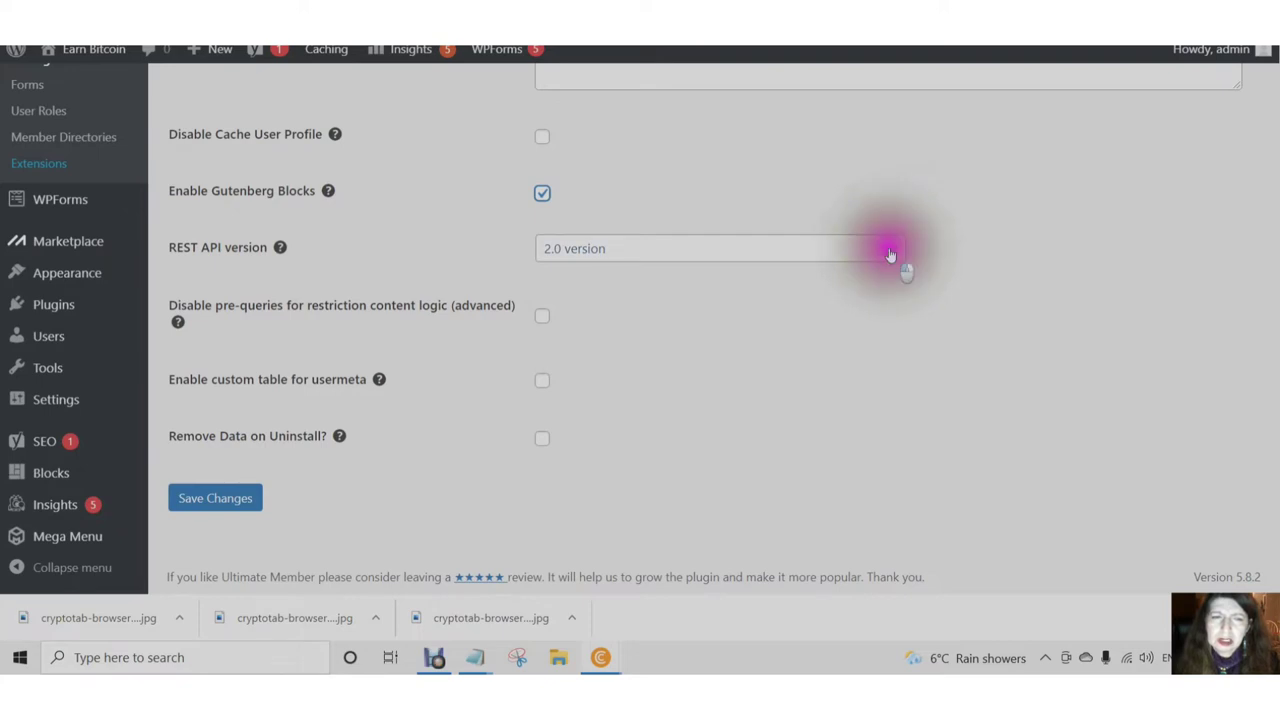
left_click(870, 291)
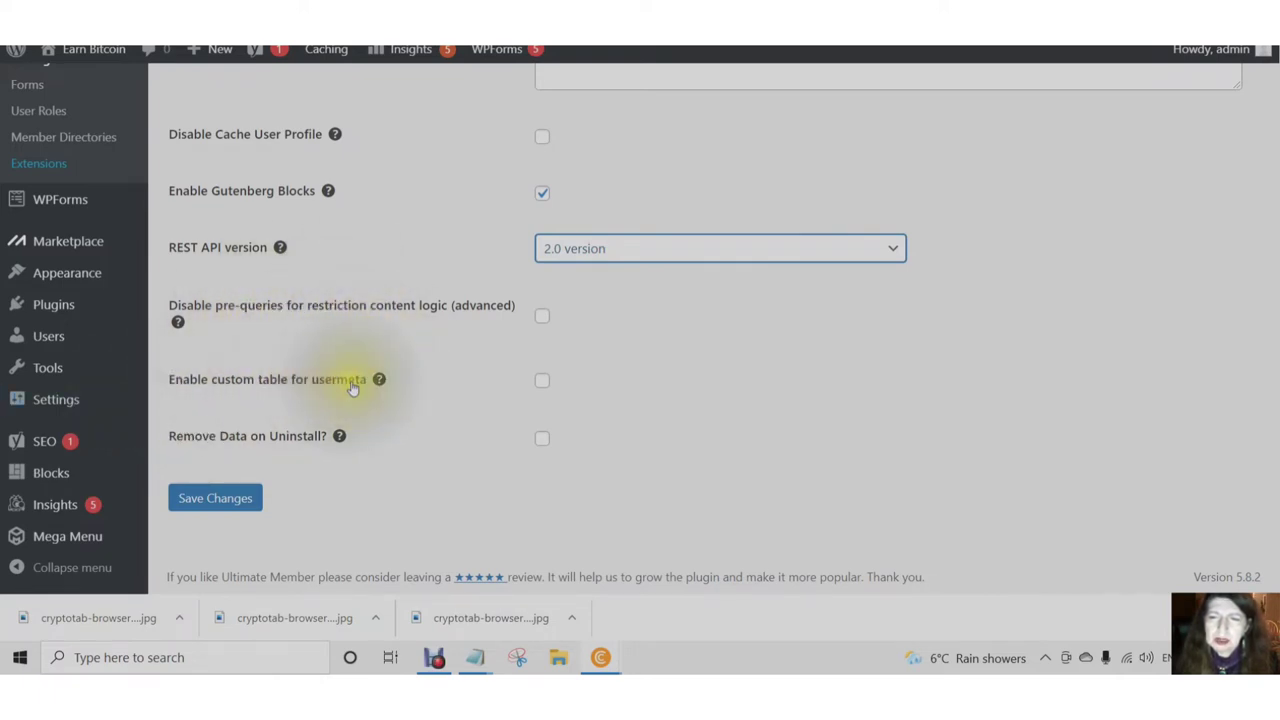
left_click(221, 508)
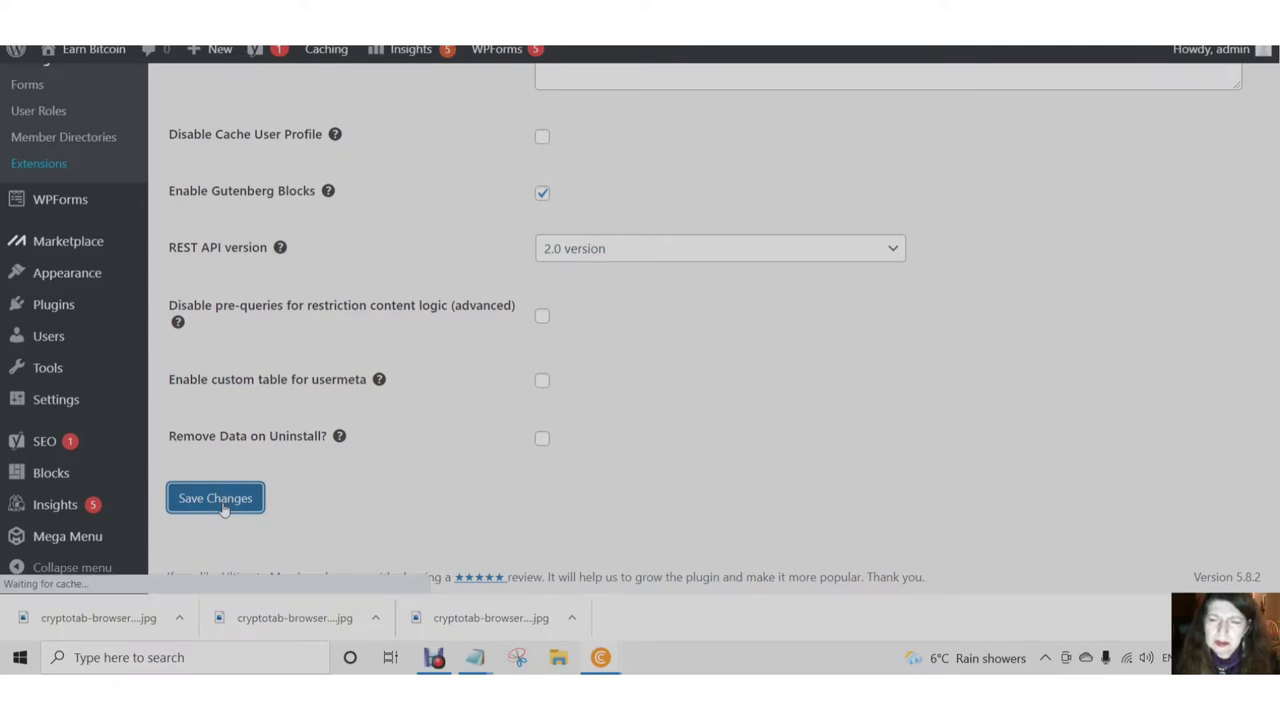
- Go to Ultimate Member's General settings and load its Users section
scroll(285, 460, "down", 4)
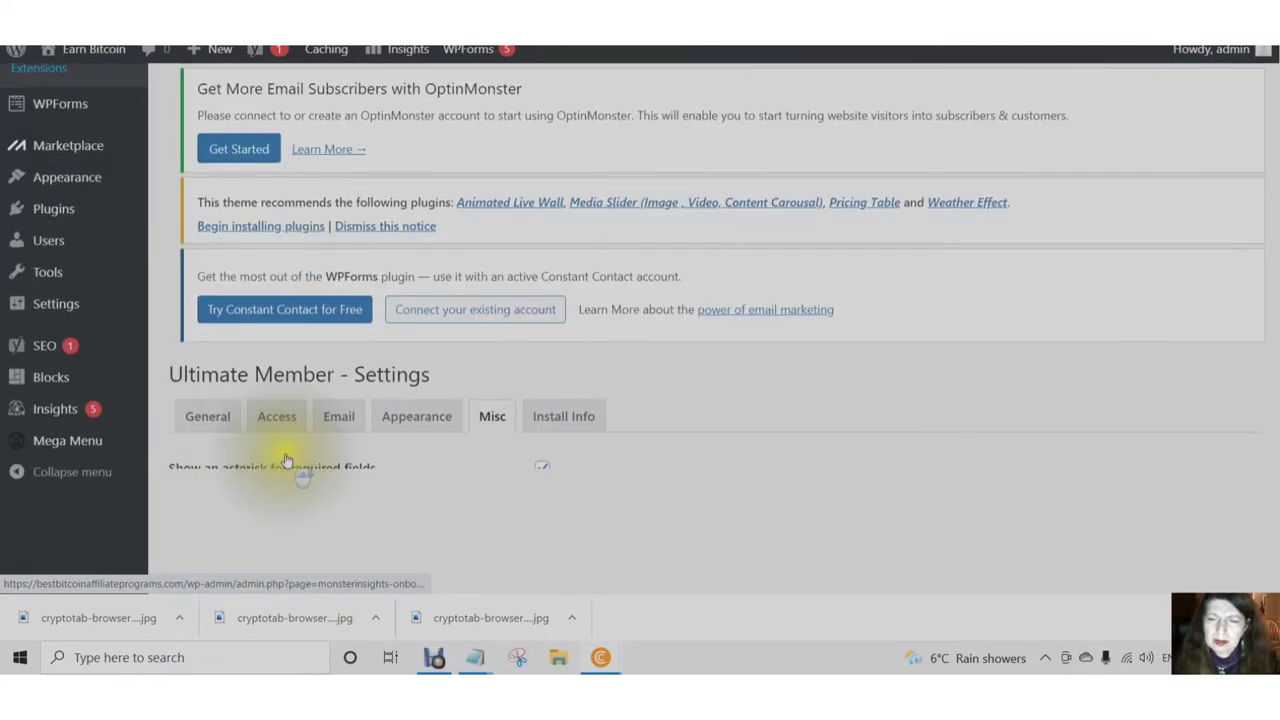
scroll(285, 460, "down", 5)
scroll(443, 300, "up", 3)
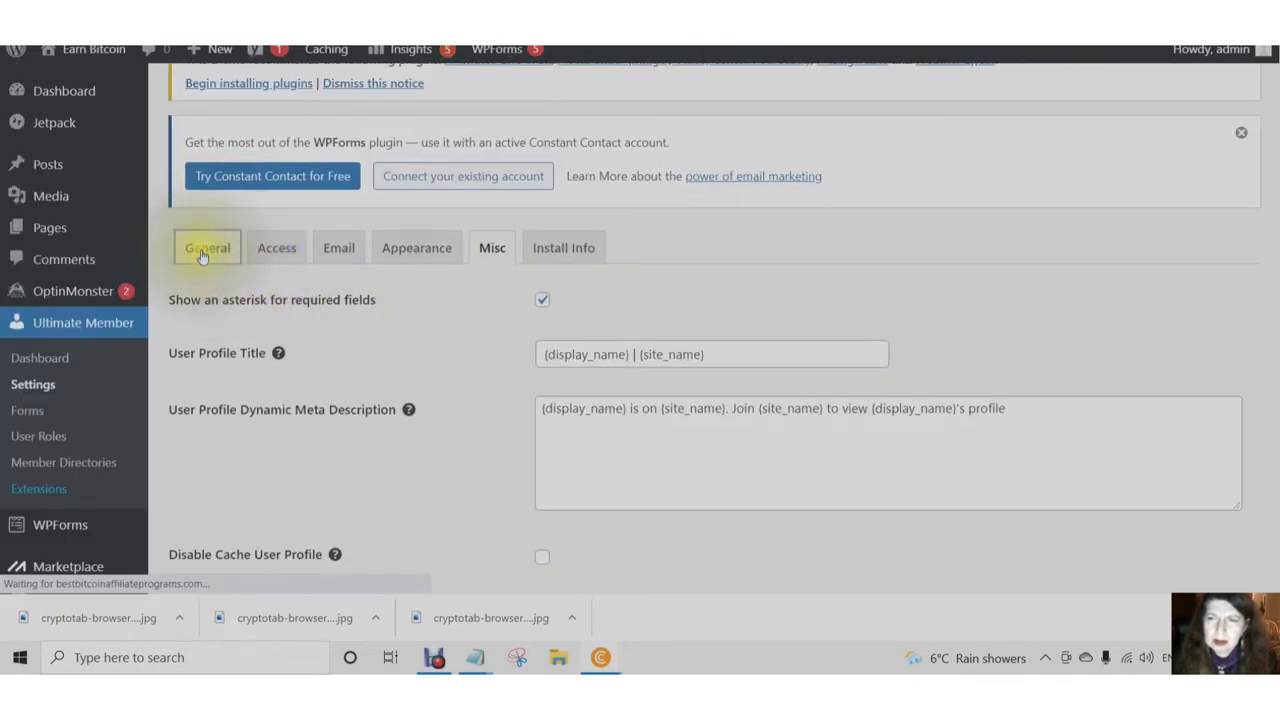
left_click(203, 257)
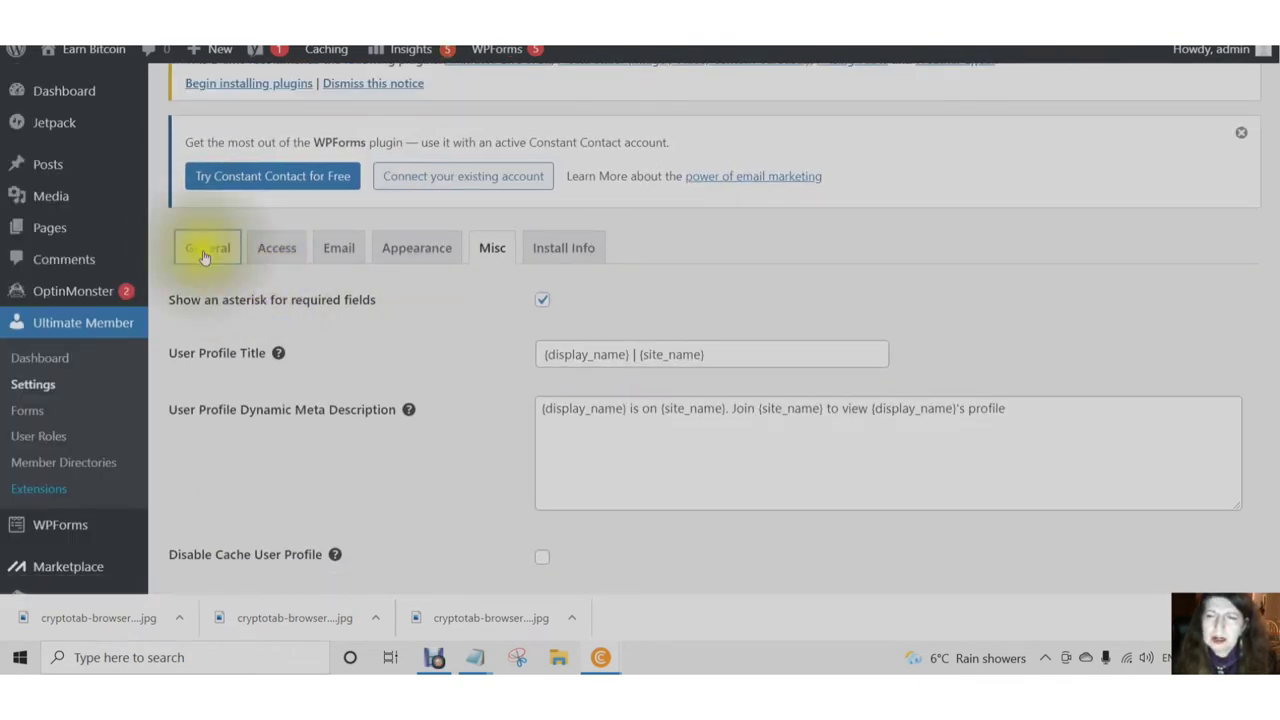
left_click(205, 258)
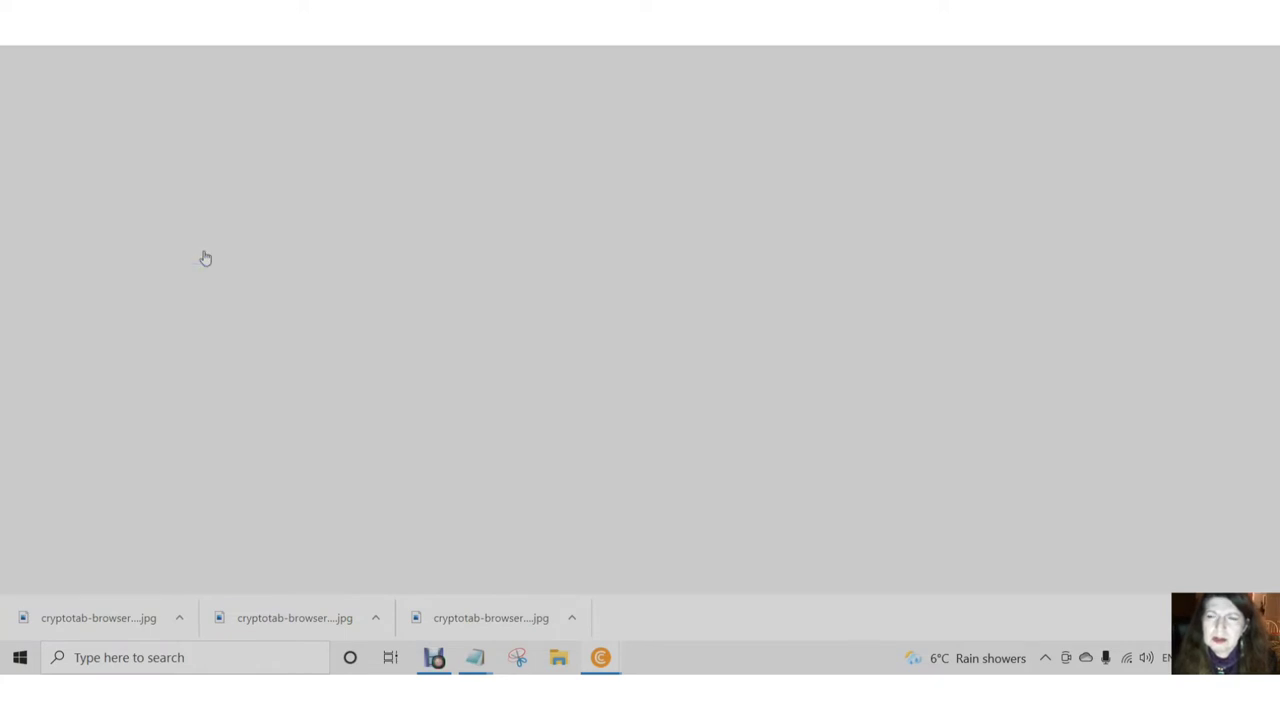
left_click(205, 258)
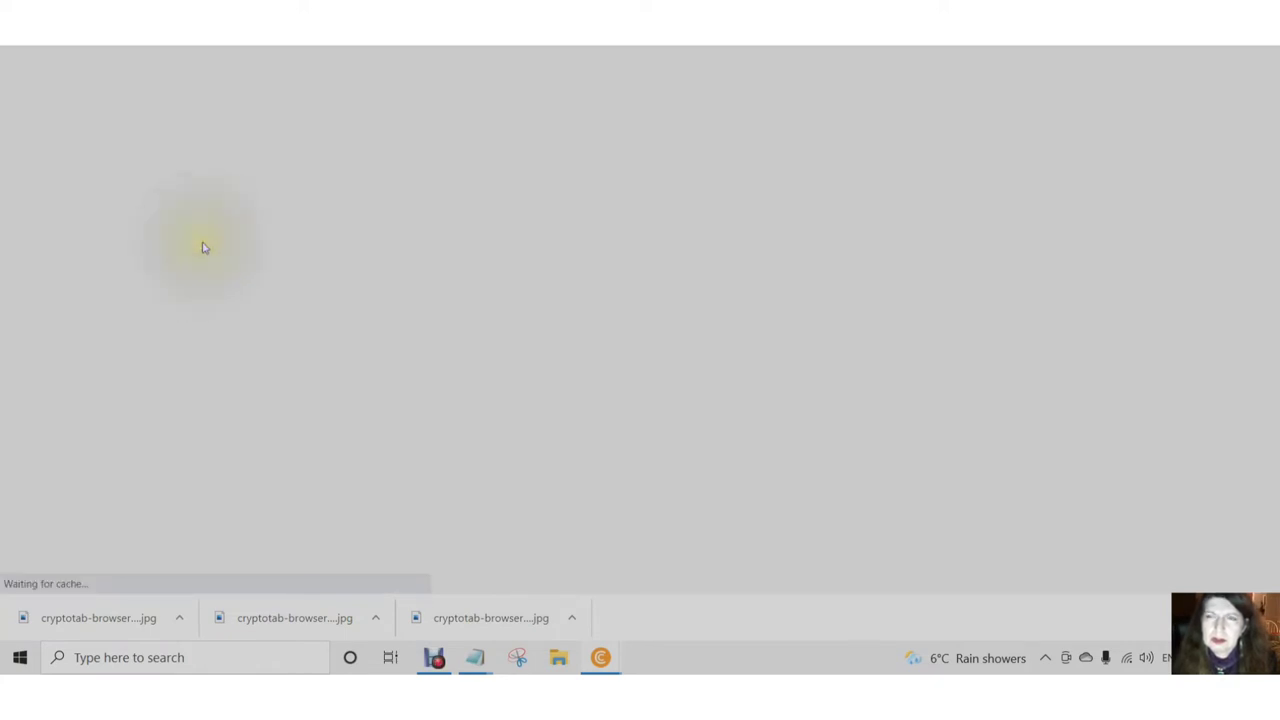
scroll(258, 386, "down", 8)
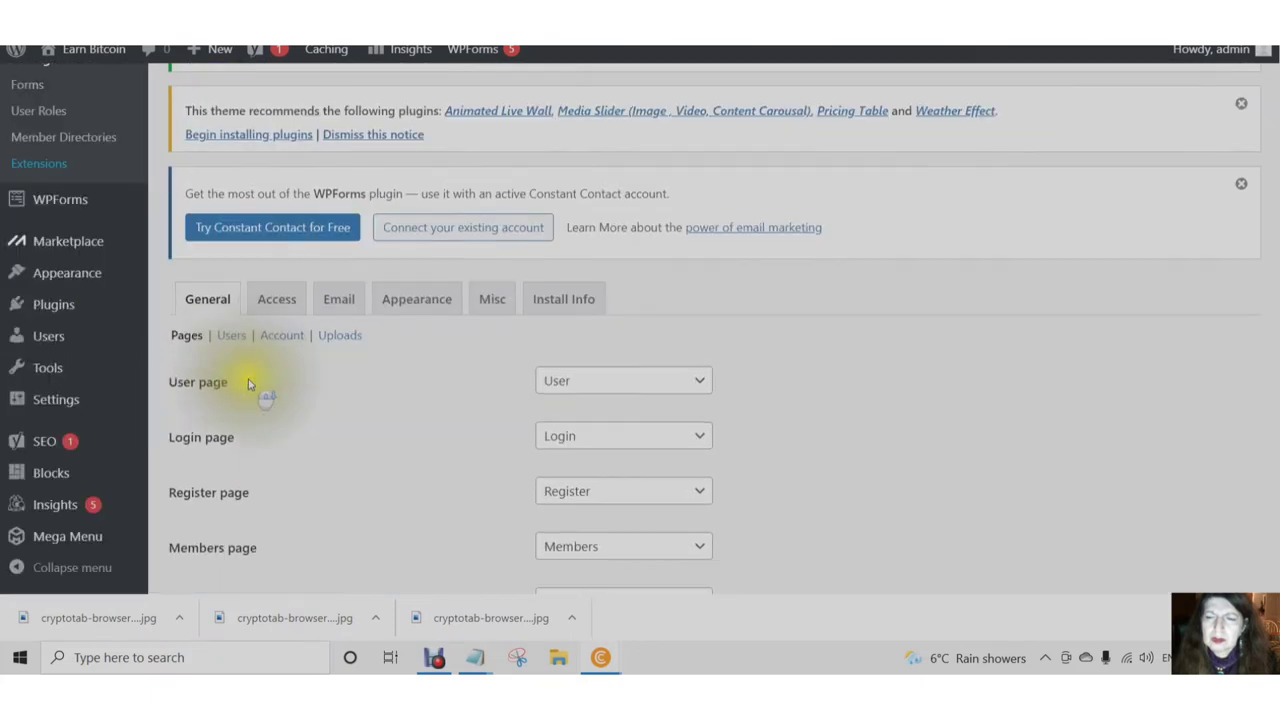
scroll(250, 390, "up", 2)
left_click(230, 255)
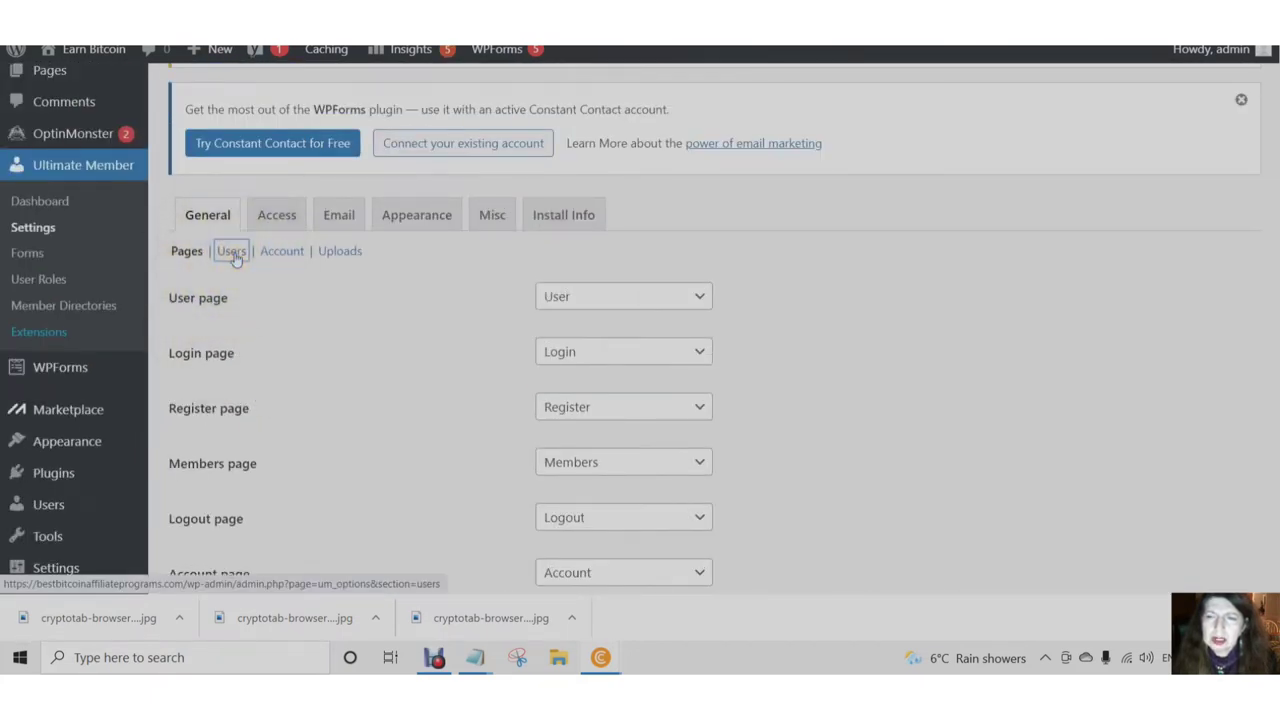
left_click(234, 256)
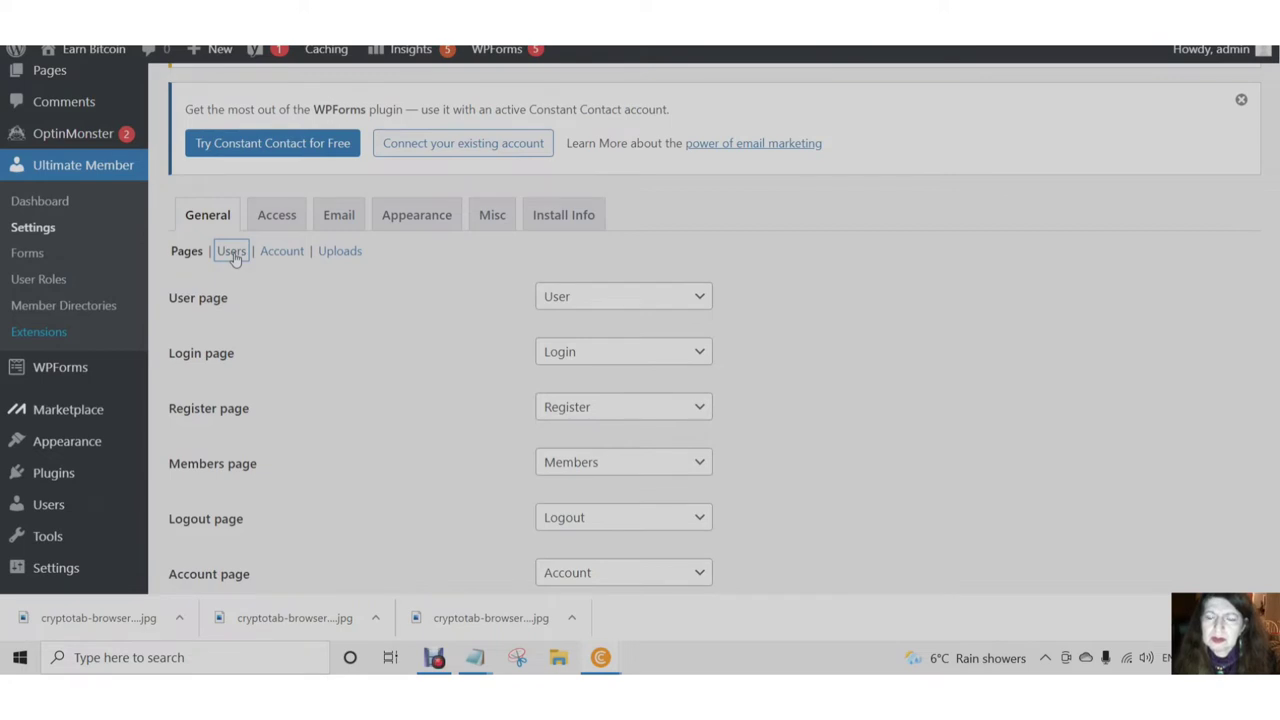
left_click(234, 256)
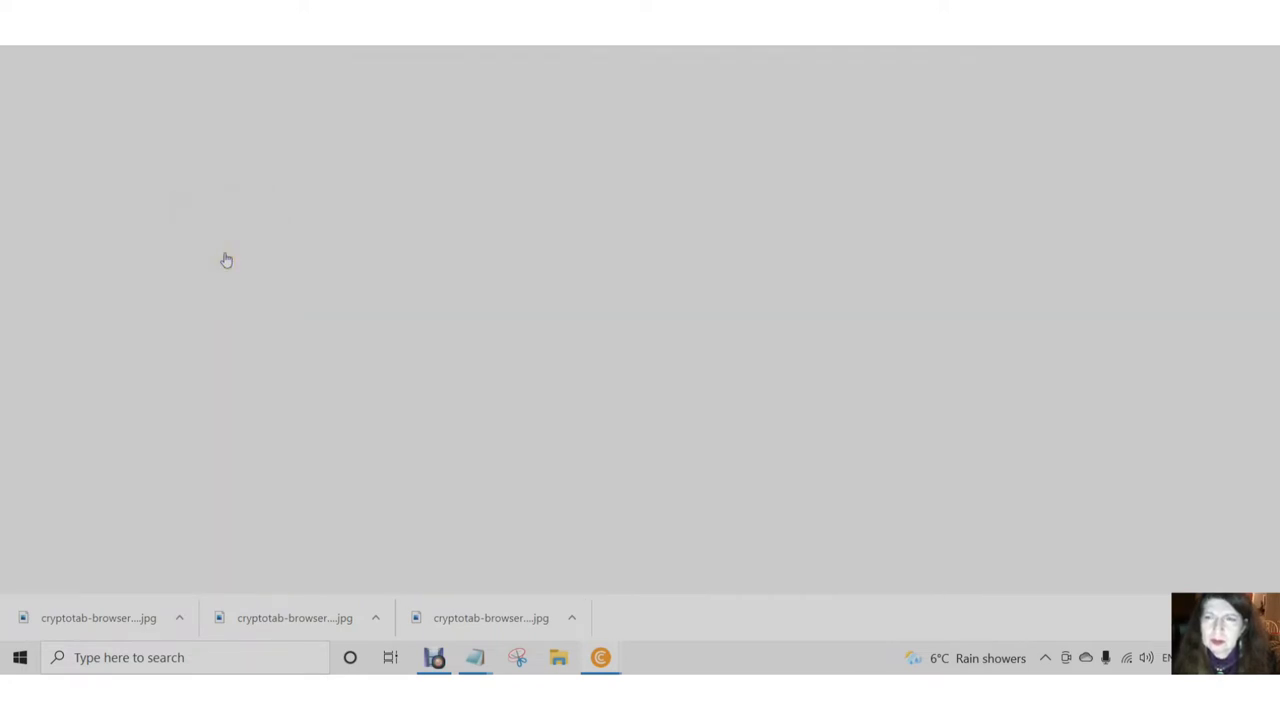
- Keep Username as the profile permalink base and set display name to Nickname
scroll(265, 360, "down", 5)
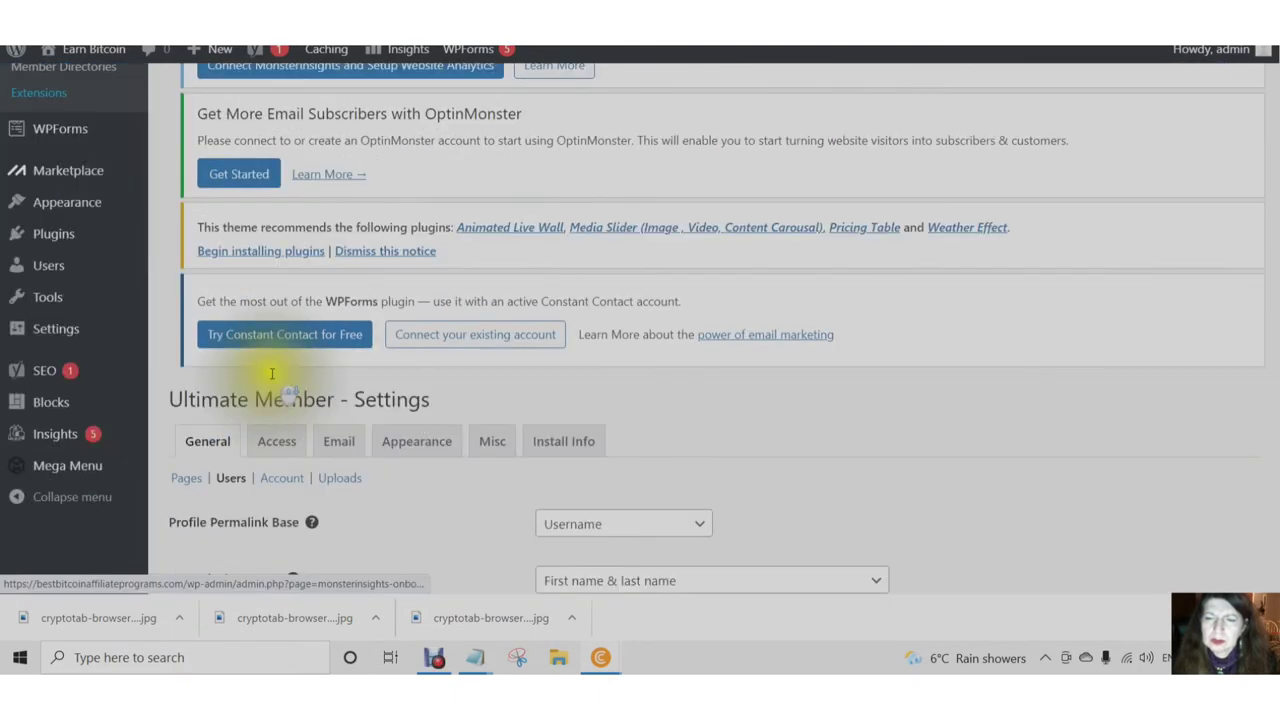
scroll(271, 373, "down", 4)
scroll(257, 371, "up", 2)
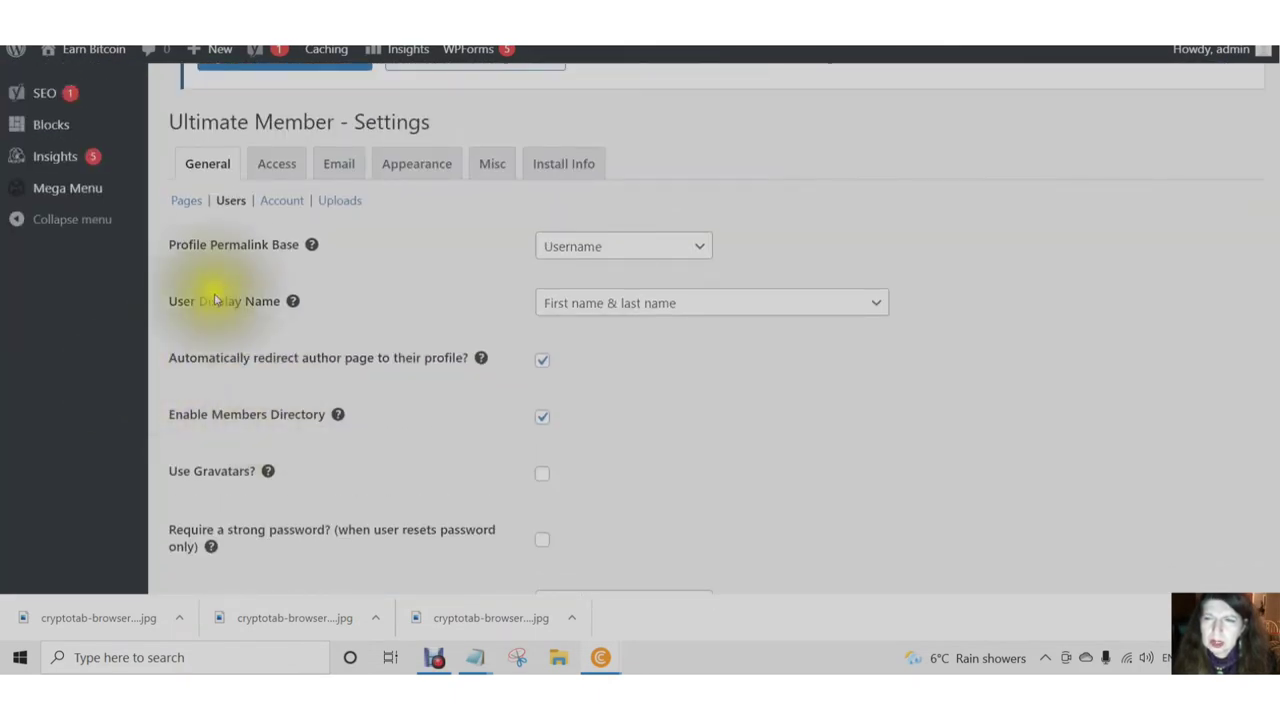
scroll(180, 310, "up", 2)
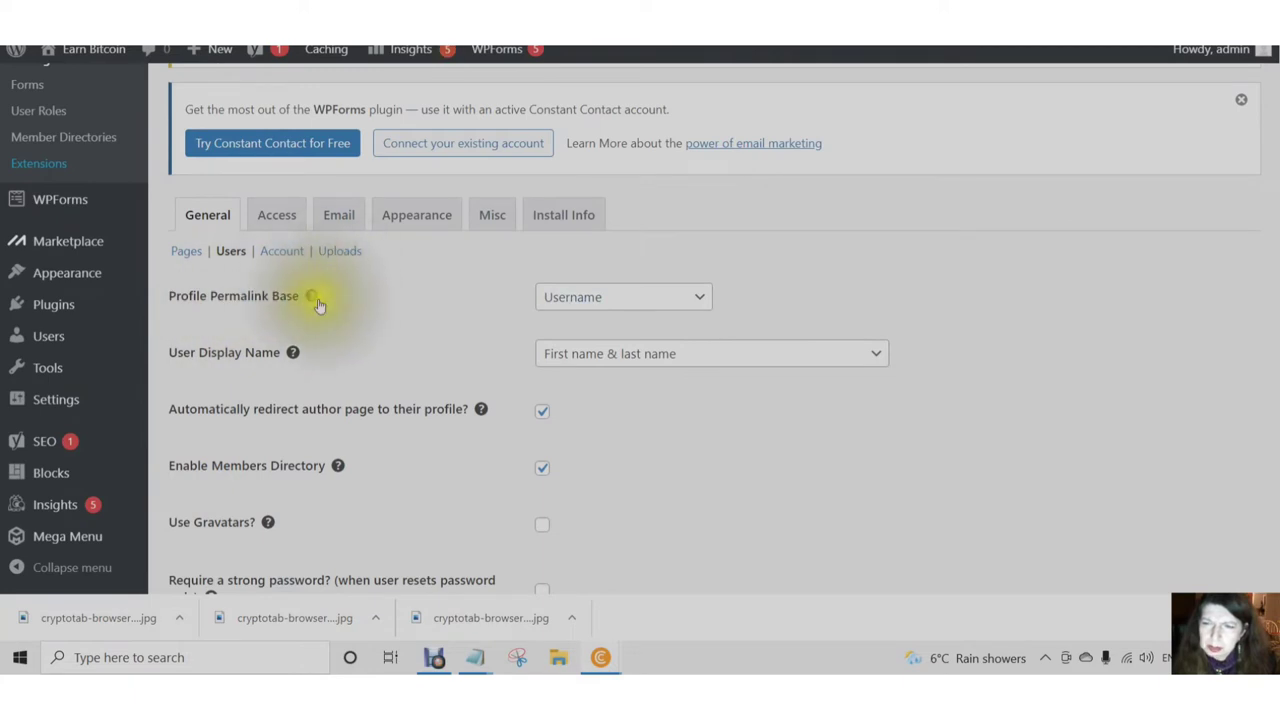
mouse_move(311, 298)
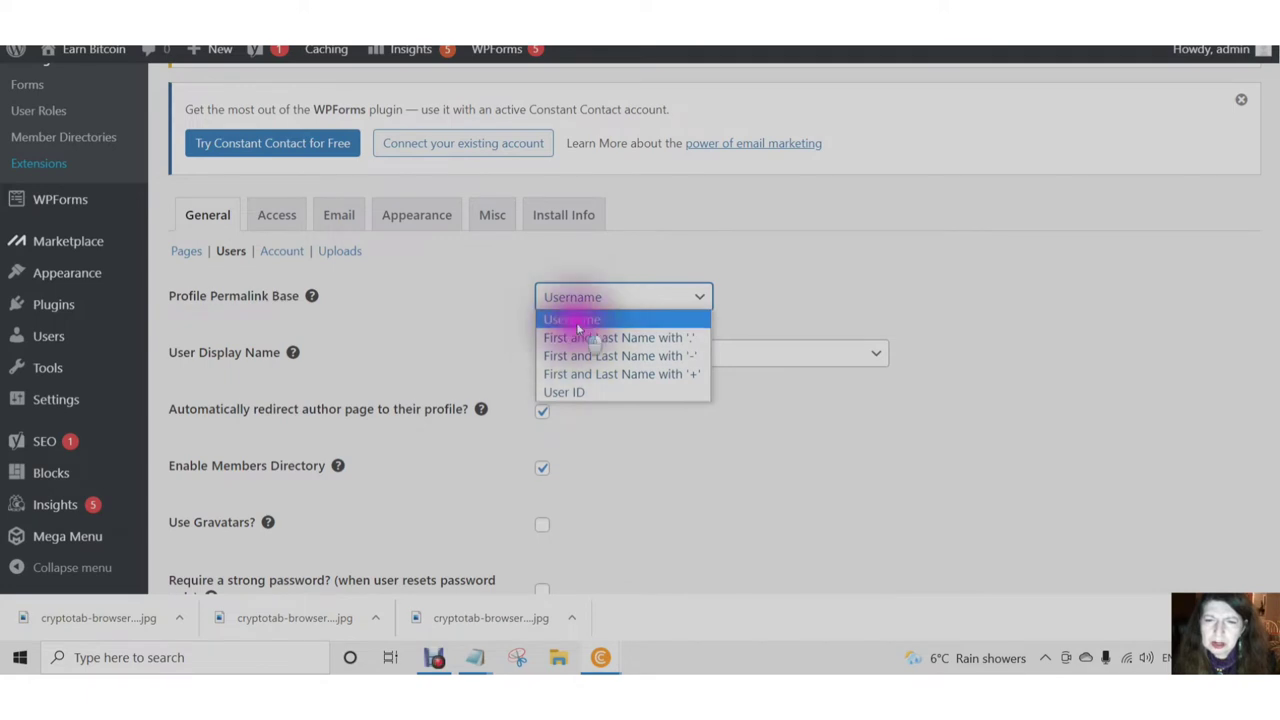
left_click(577, 328)
scroll(500, 286, "down", 1)
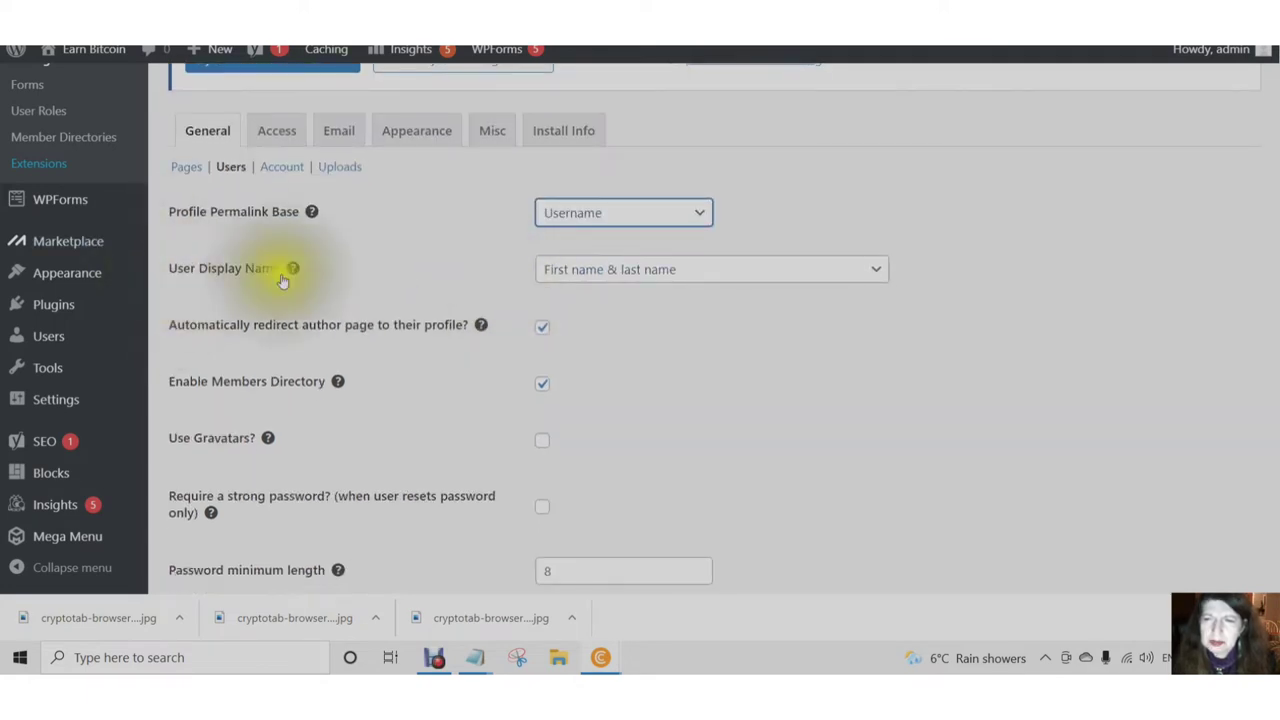
left_click(877, 279)
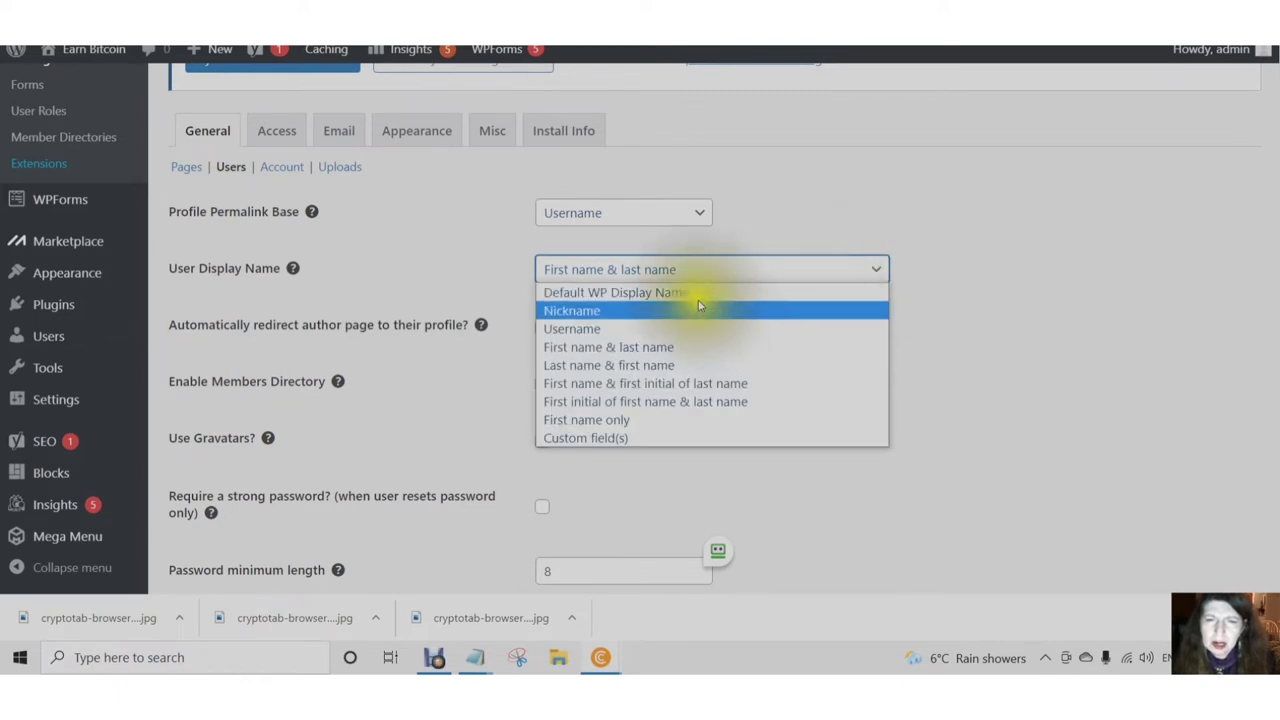
left_click(570, 312)
- Turn on Gravatars, using the plugin's default avatar as Gravatar's fallback
scroll(465, 325, "down", 1)
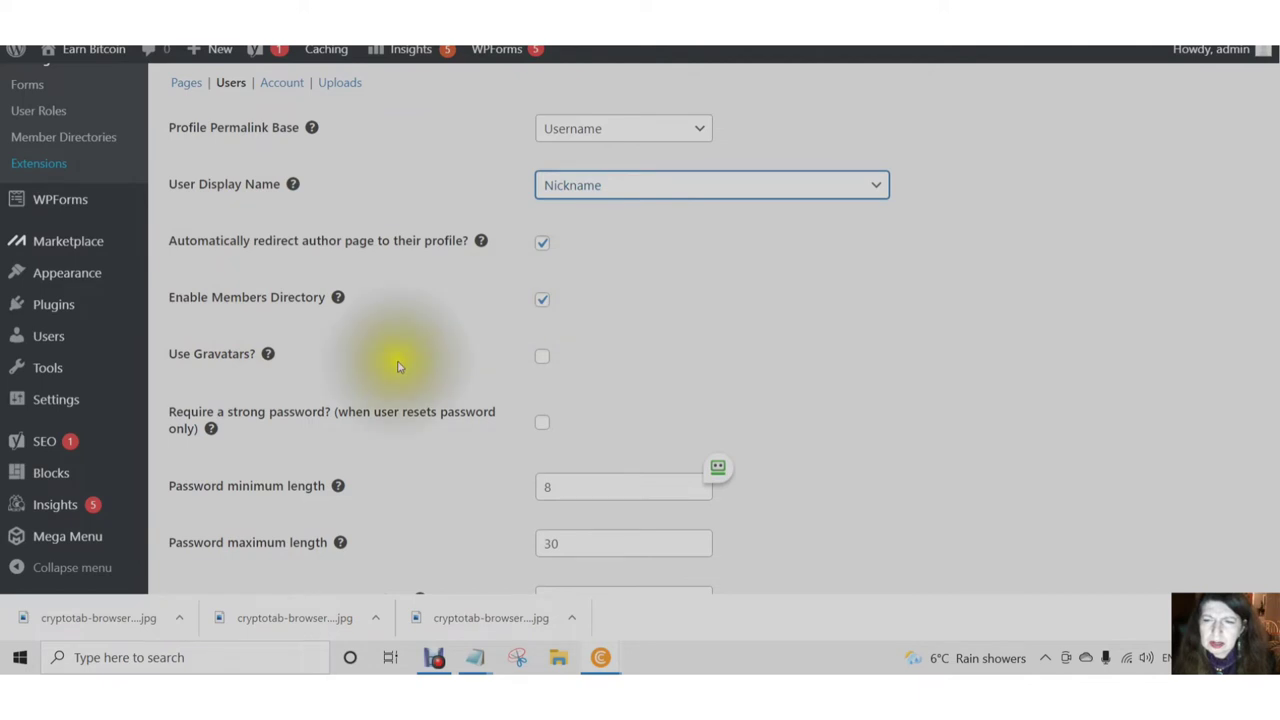
scroll(420, 340, "down", 1)
left_click(541, 273)
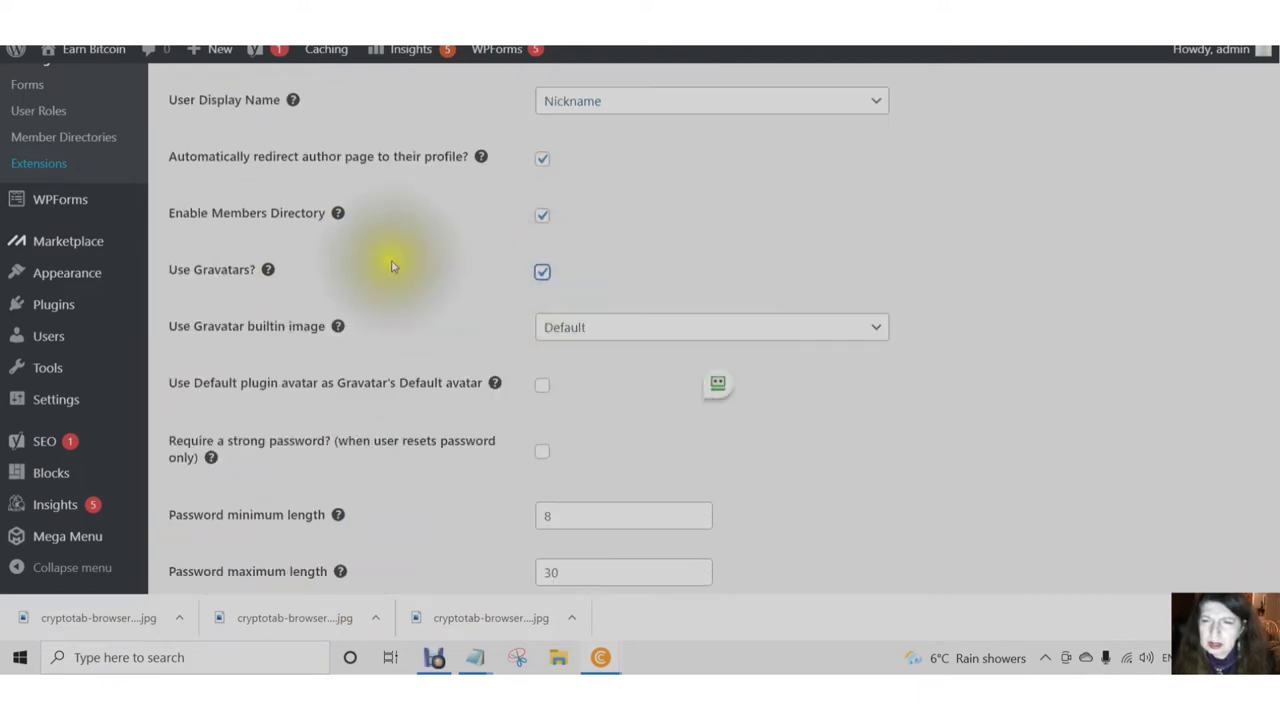
scroll(277, 263, "down", 1)
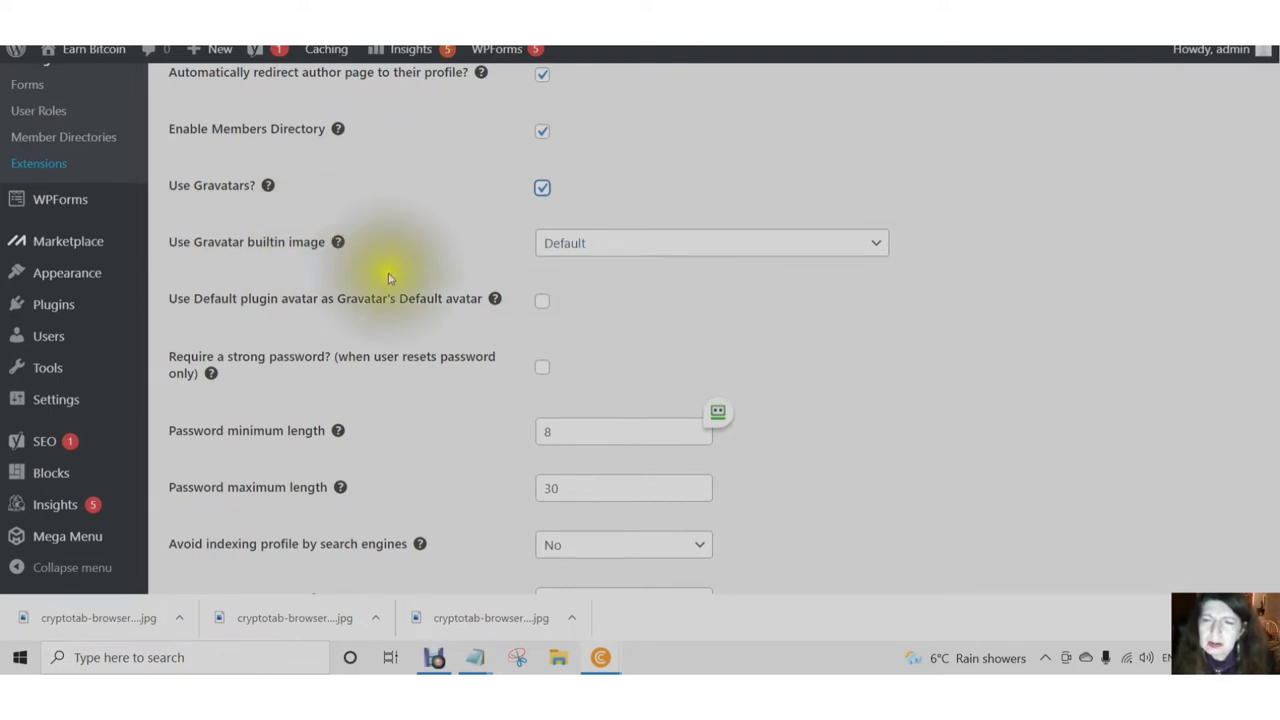
left_click(541, 304)
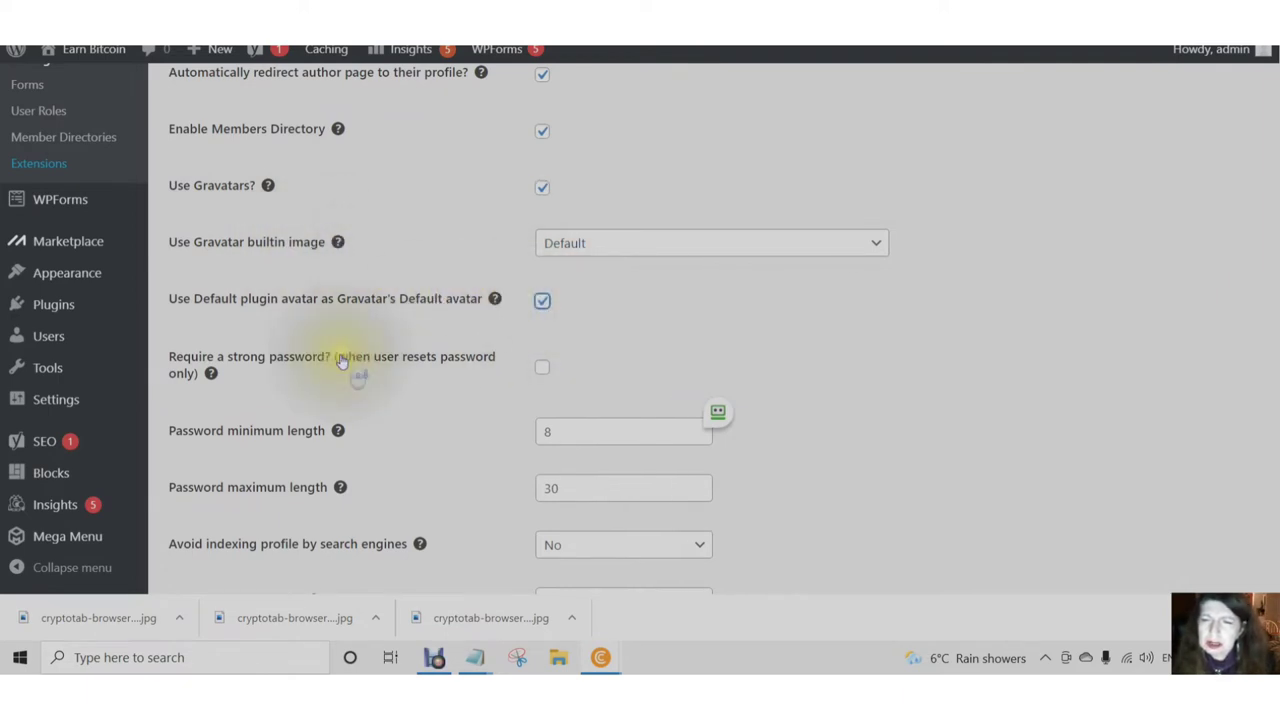
- Set password minimum length to 6 and maximum to 20, strong passwords not required
scroll(343, 363, "down", 1)
key("Tab")
key("Tab")
key("BackSpace")
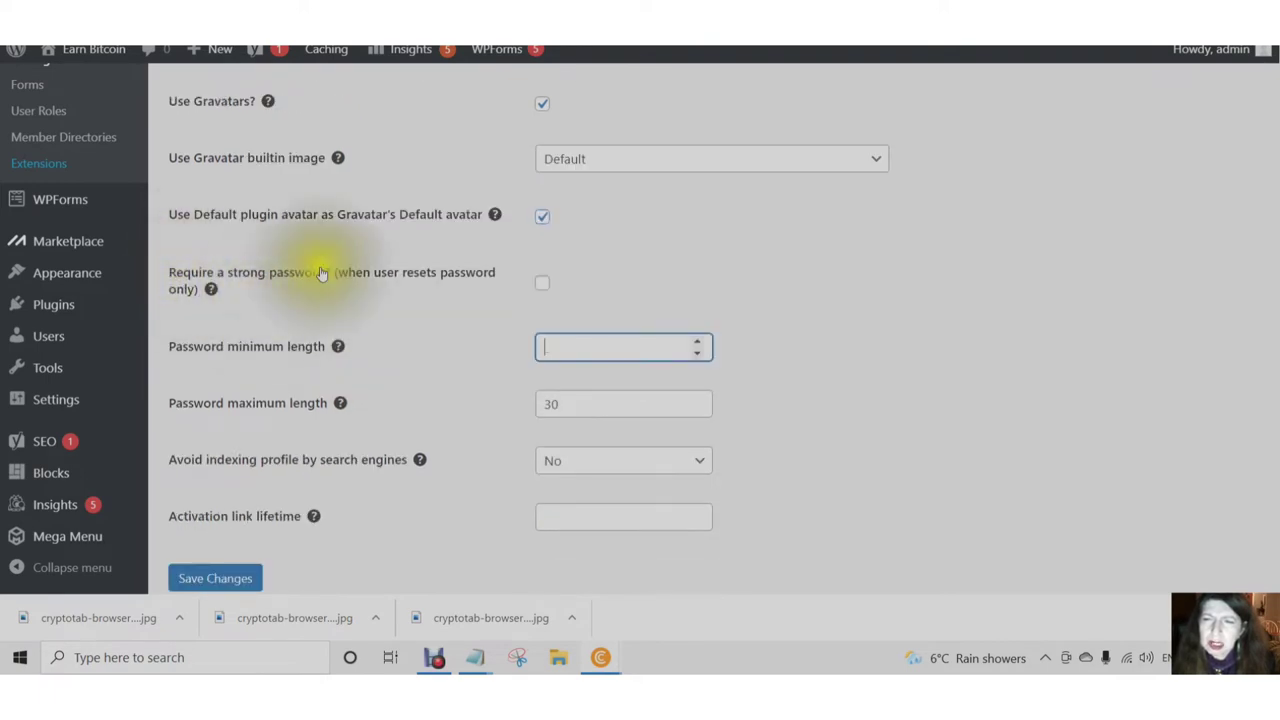
left_click(542, 287)
left_click(543, 286)
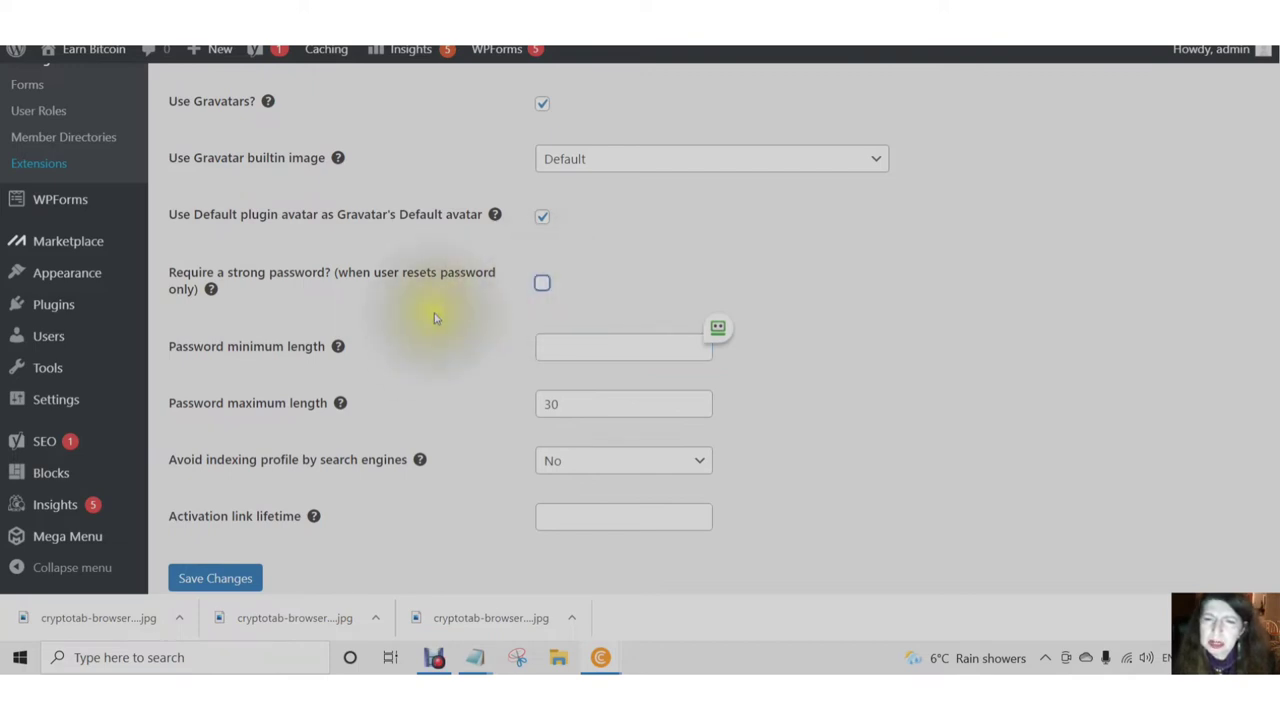
scroll(435, 318, "down", 1)
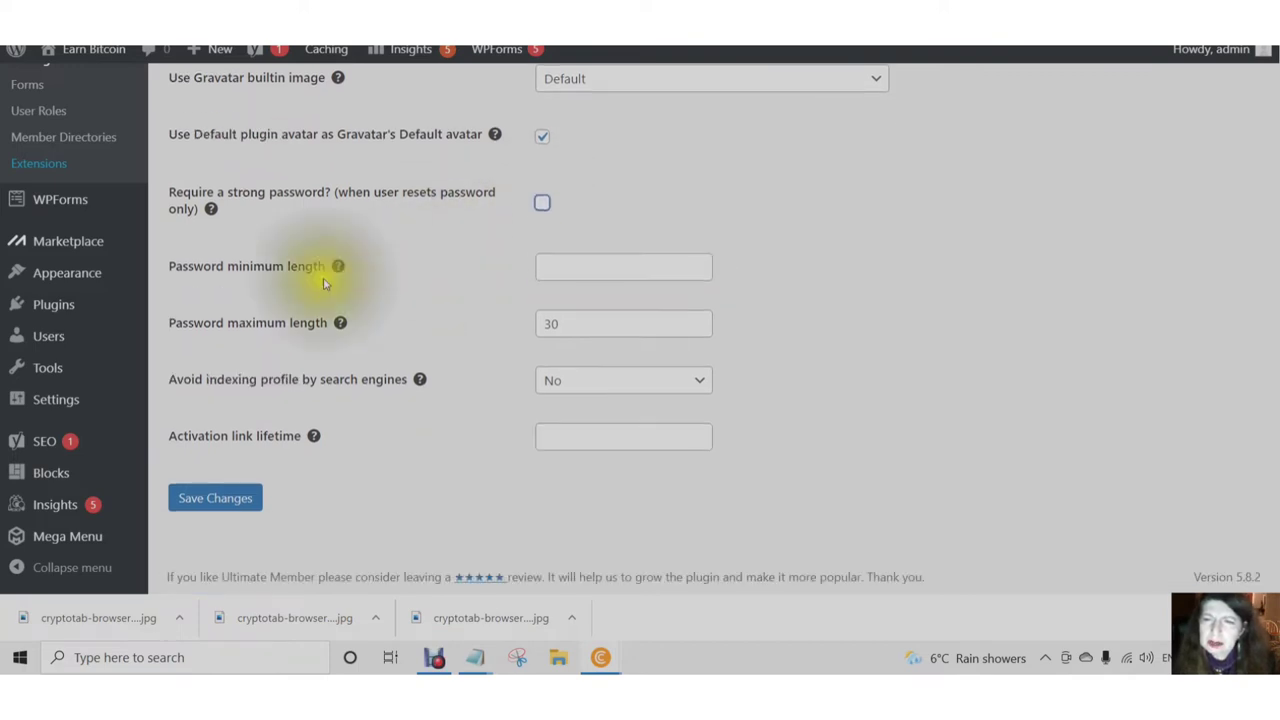
left_click(552, 269)
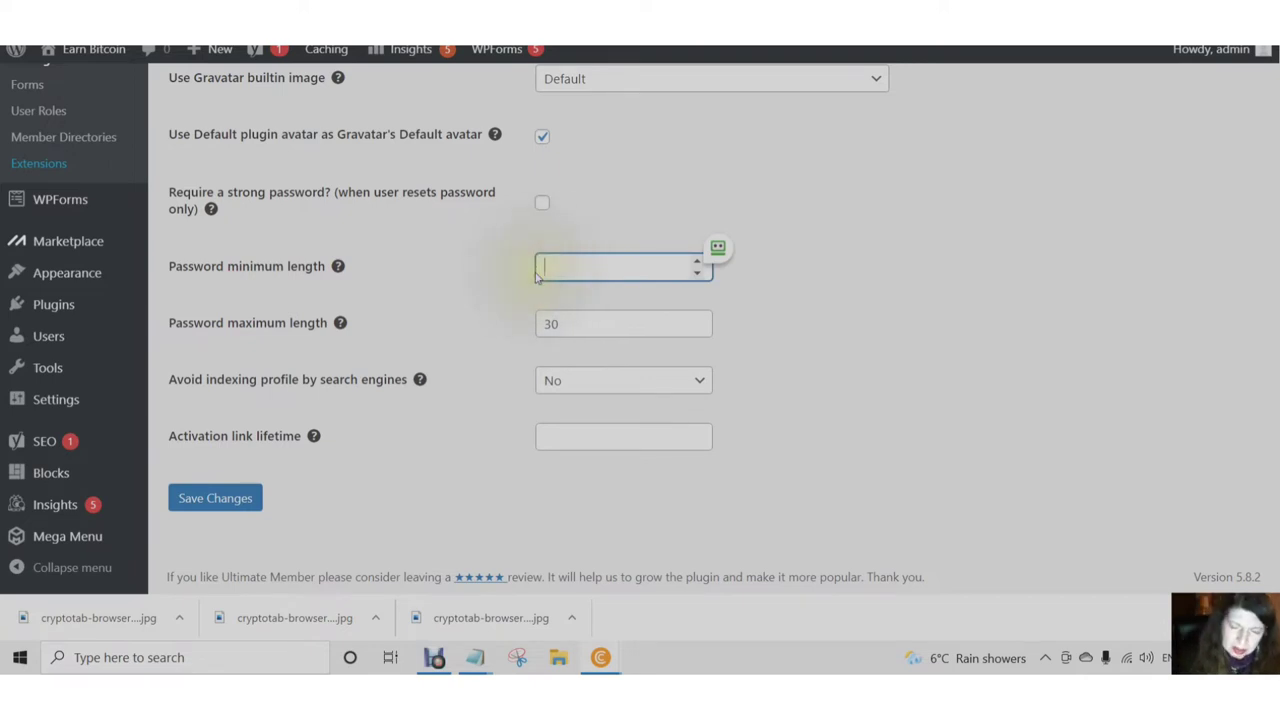
type("6")
double_click(560, 324)
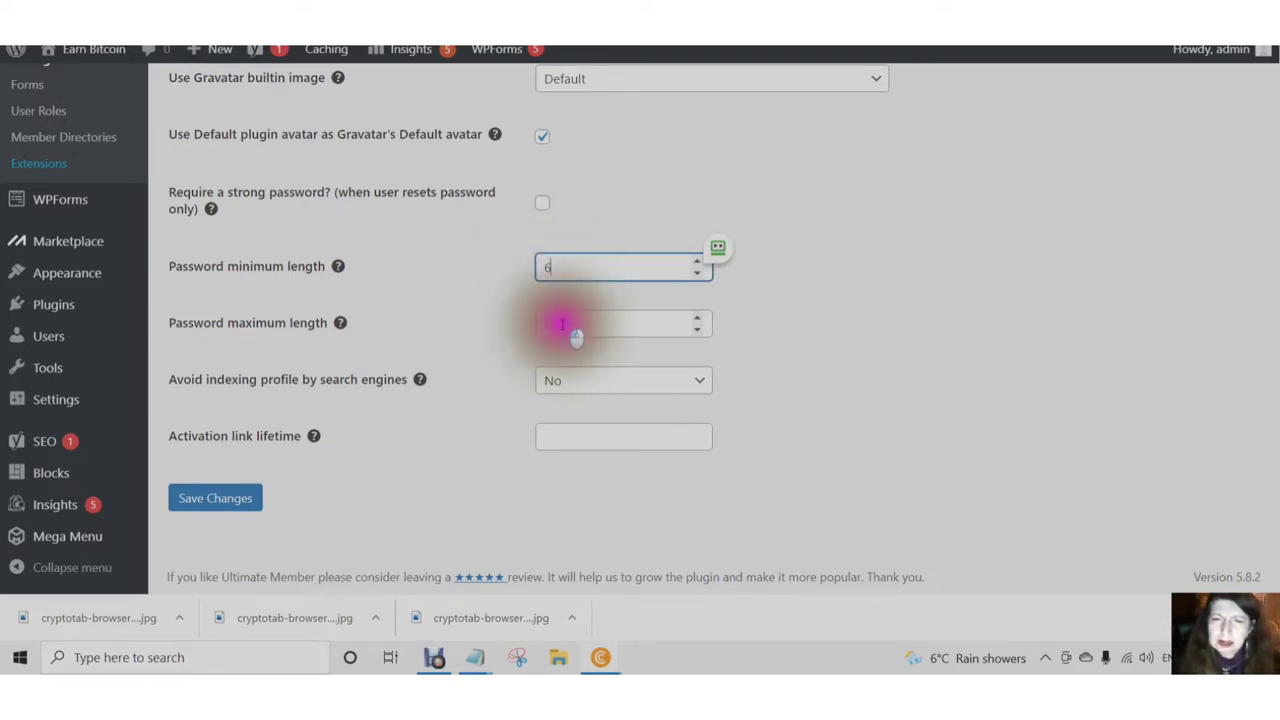
type("20")
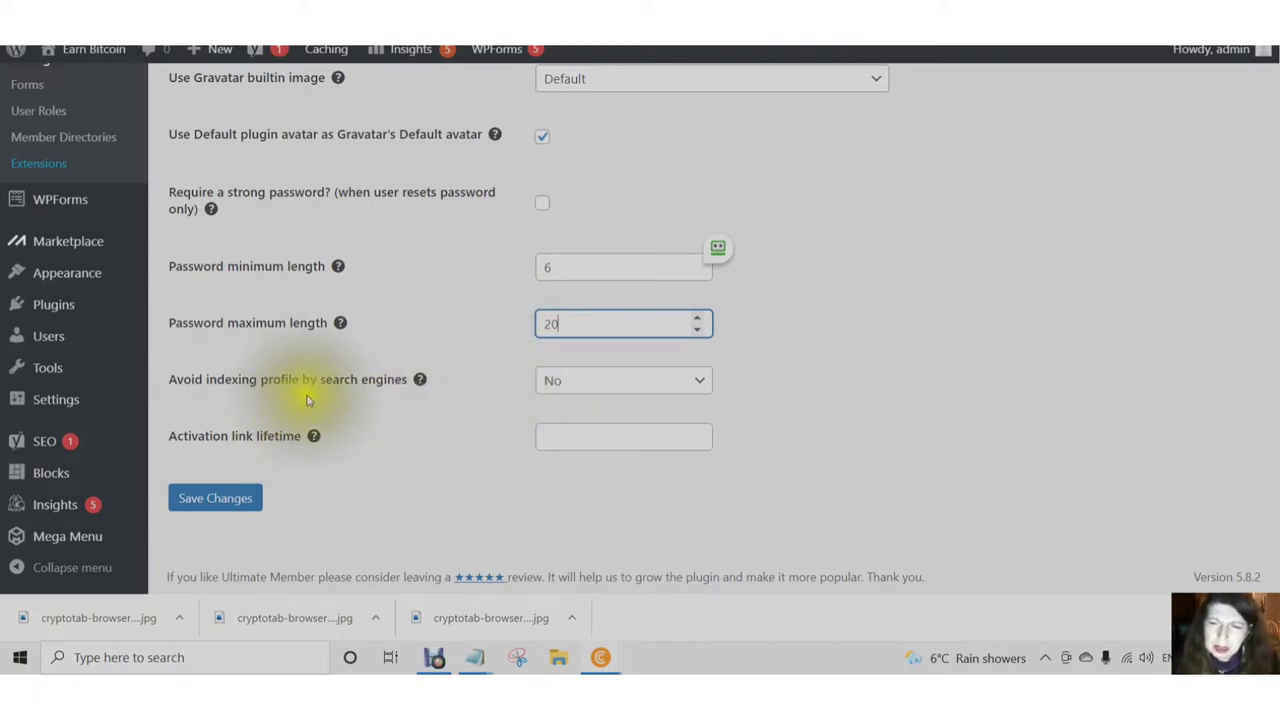
- Keep profile indexing avoidance at No, clear activation link lifetime, and save
mouse_move(419, 381)
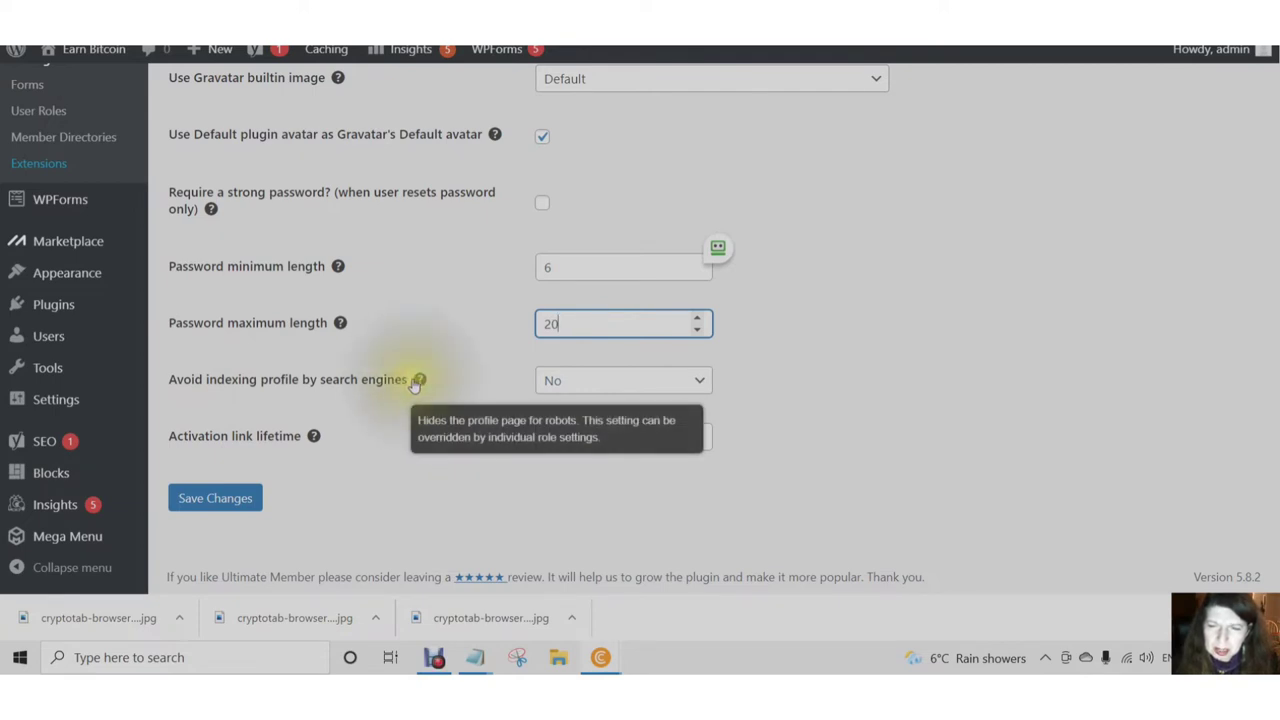
left_click(414, 387)
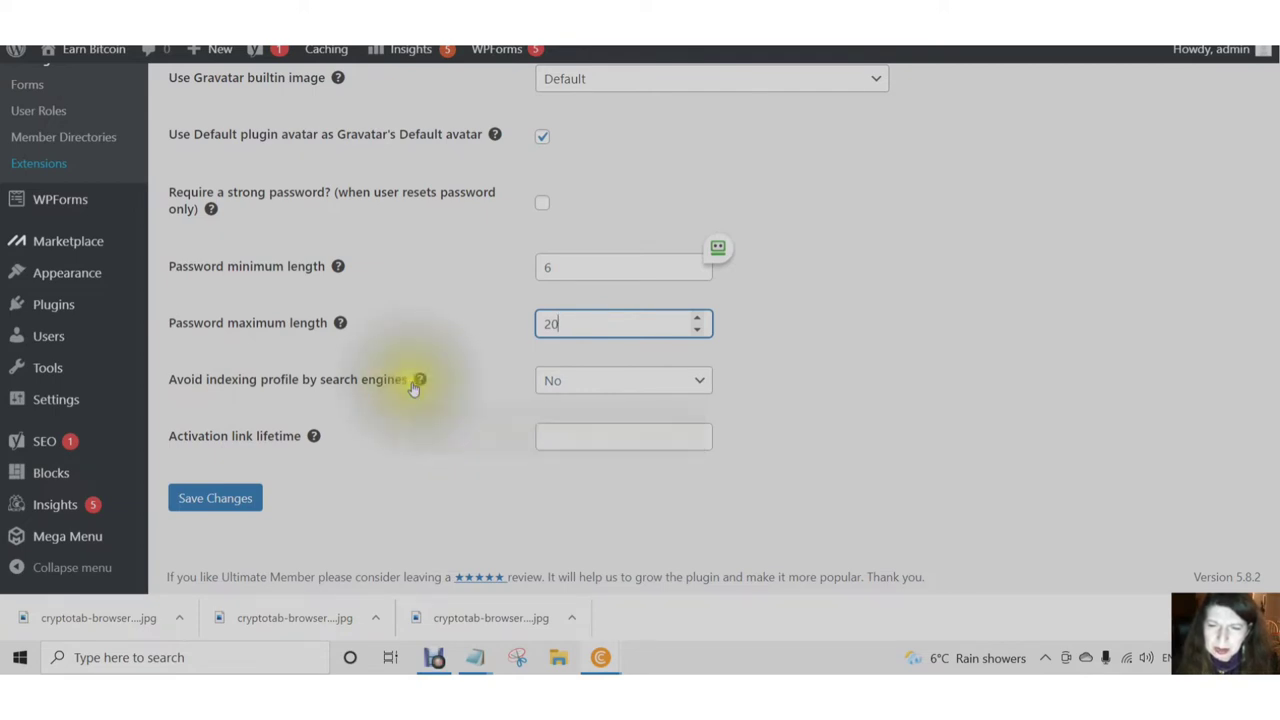
left_click(703, 386)
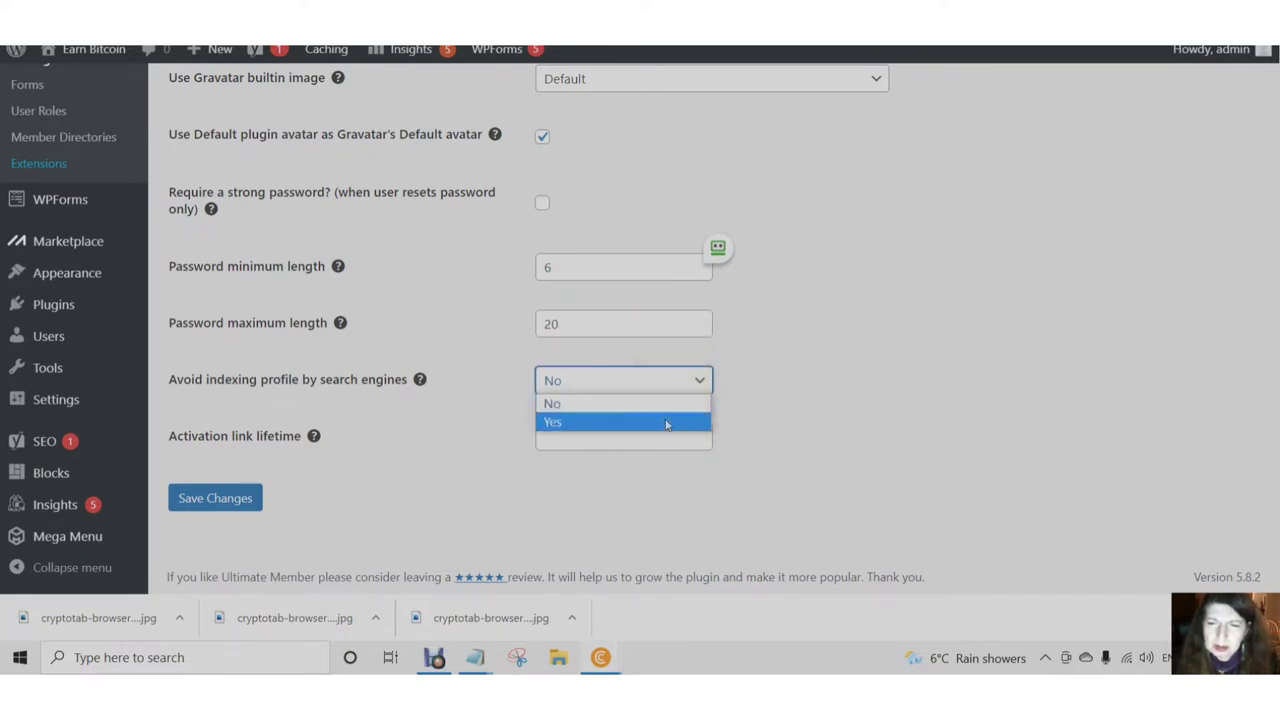
left_click(309, 437)
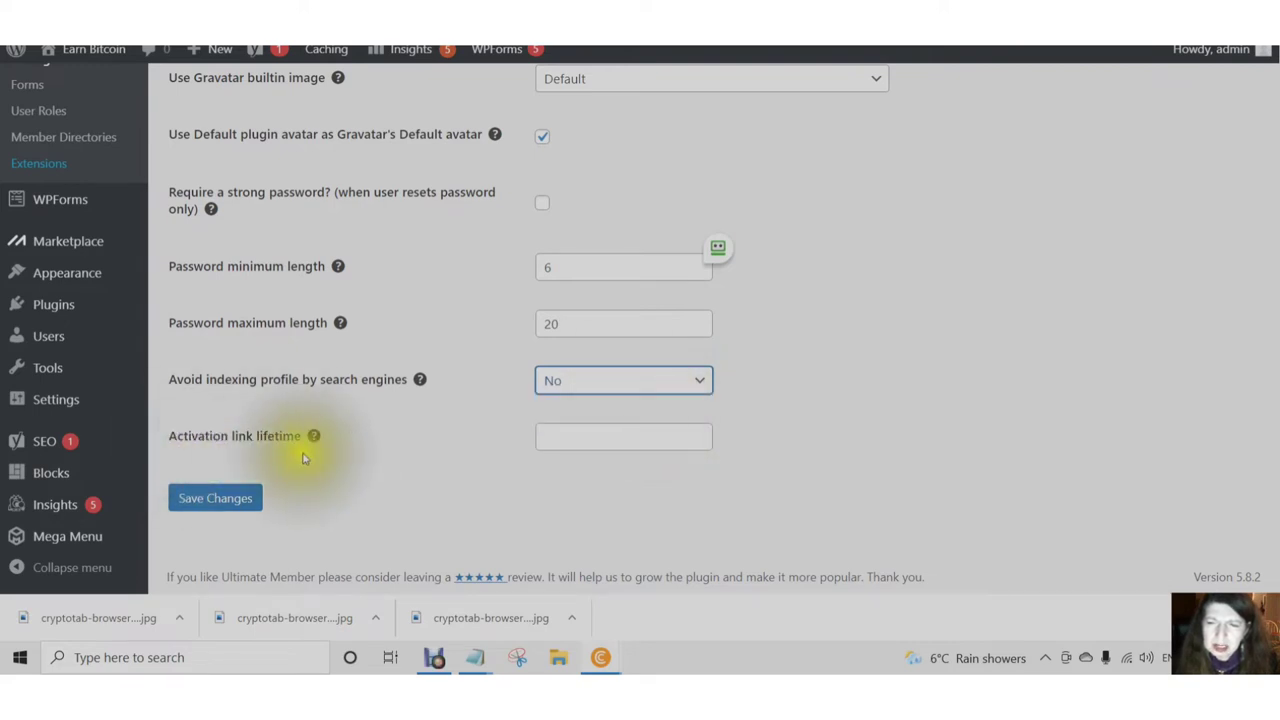
mouse_move(313, 439)
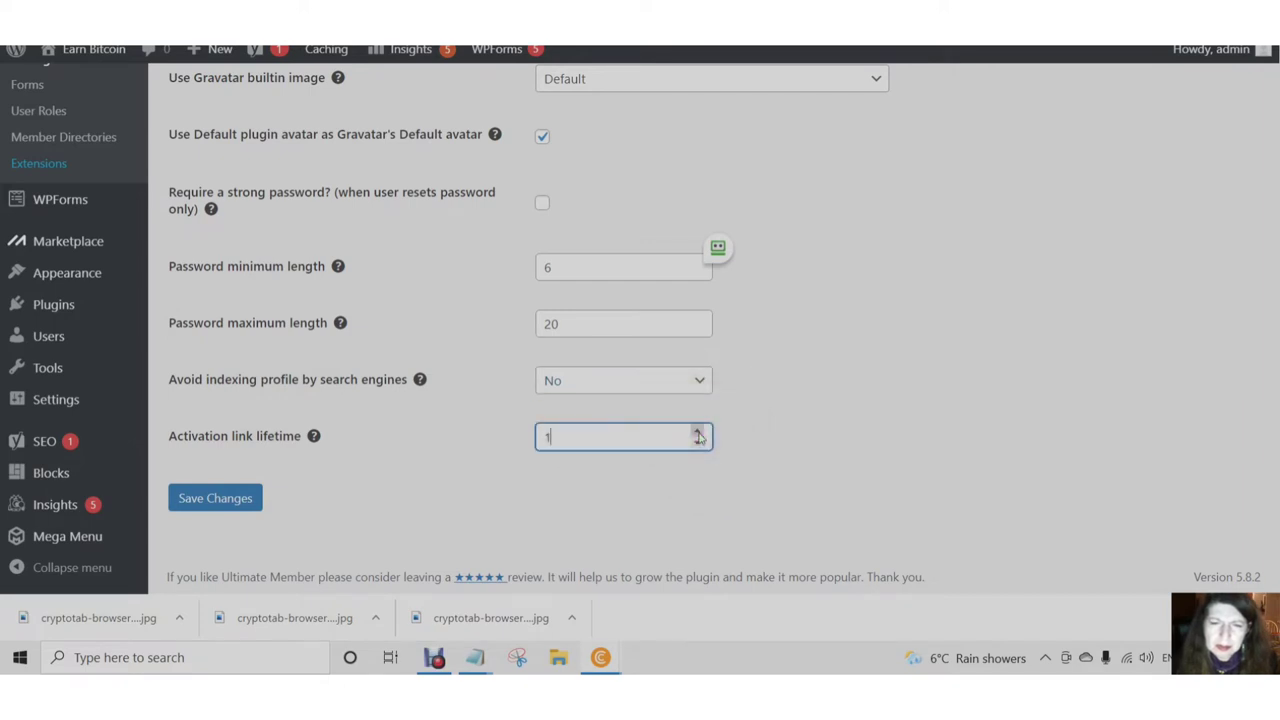
left_click_drag(550, 440, 525, 439)
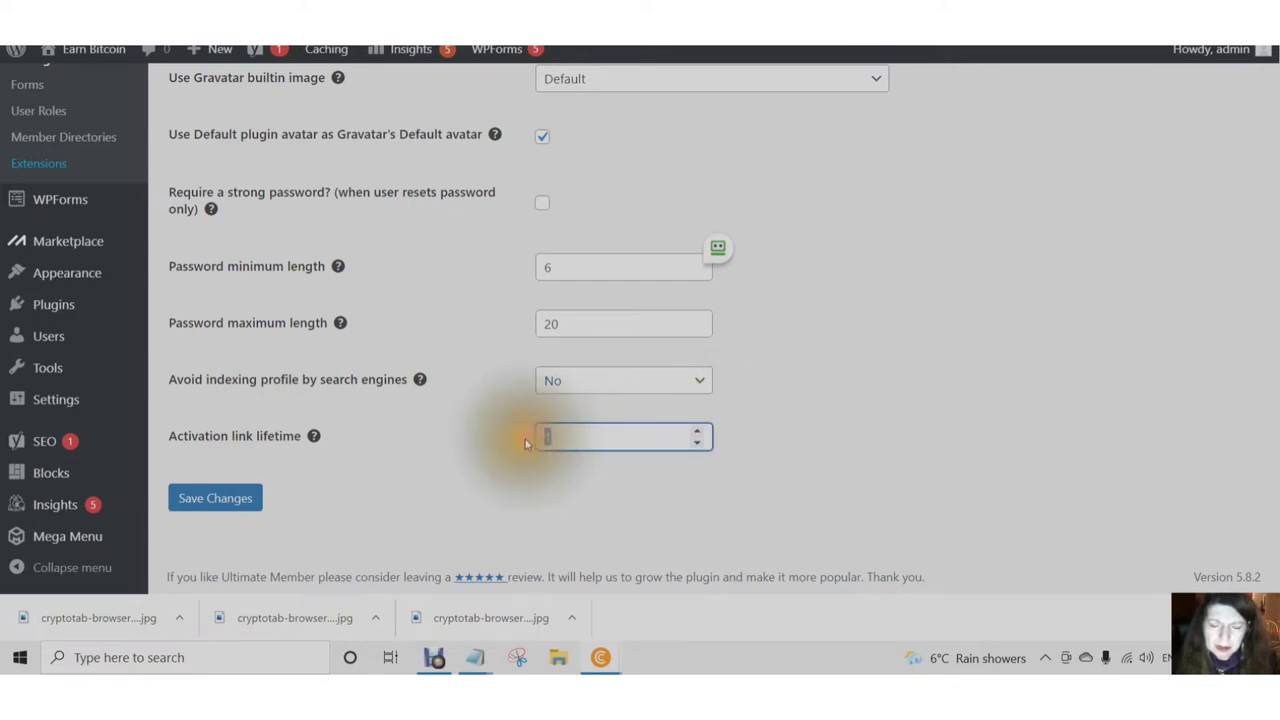
left_click(205, 504)
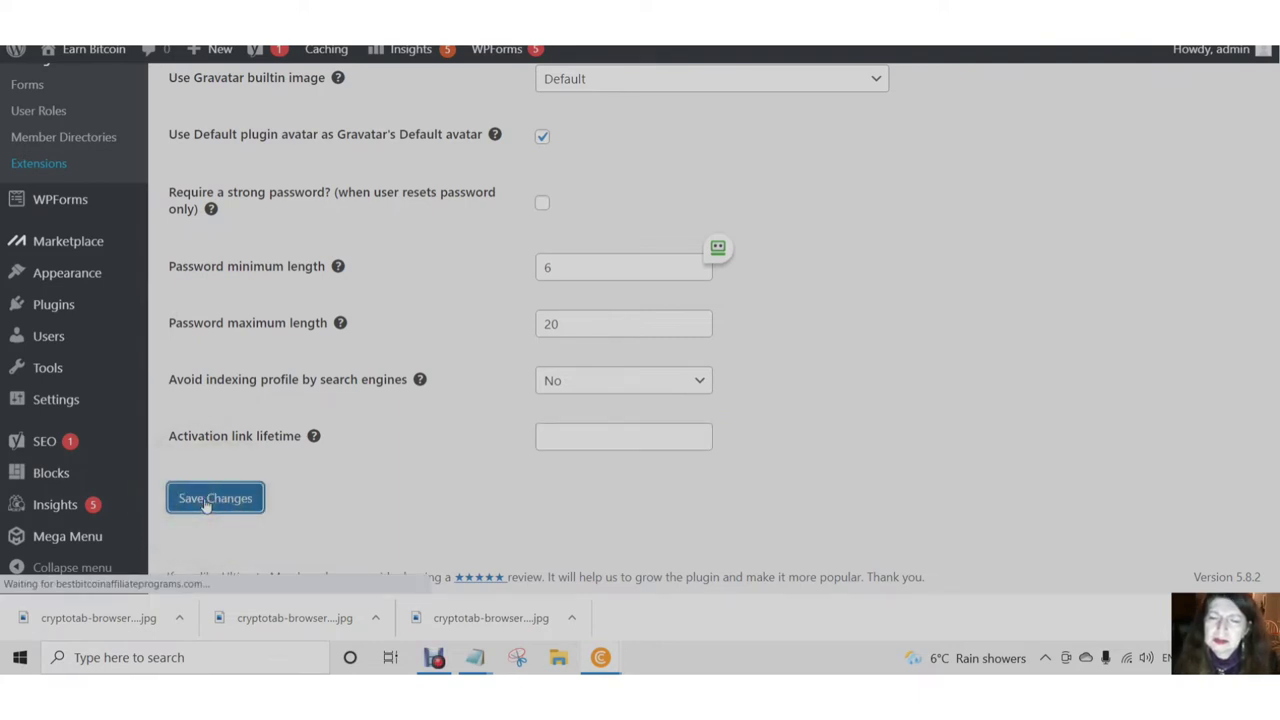
left_click(205, 504)
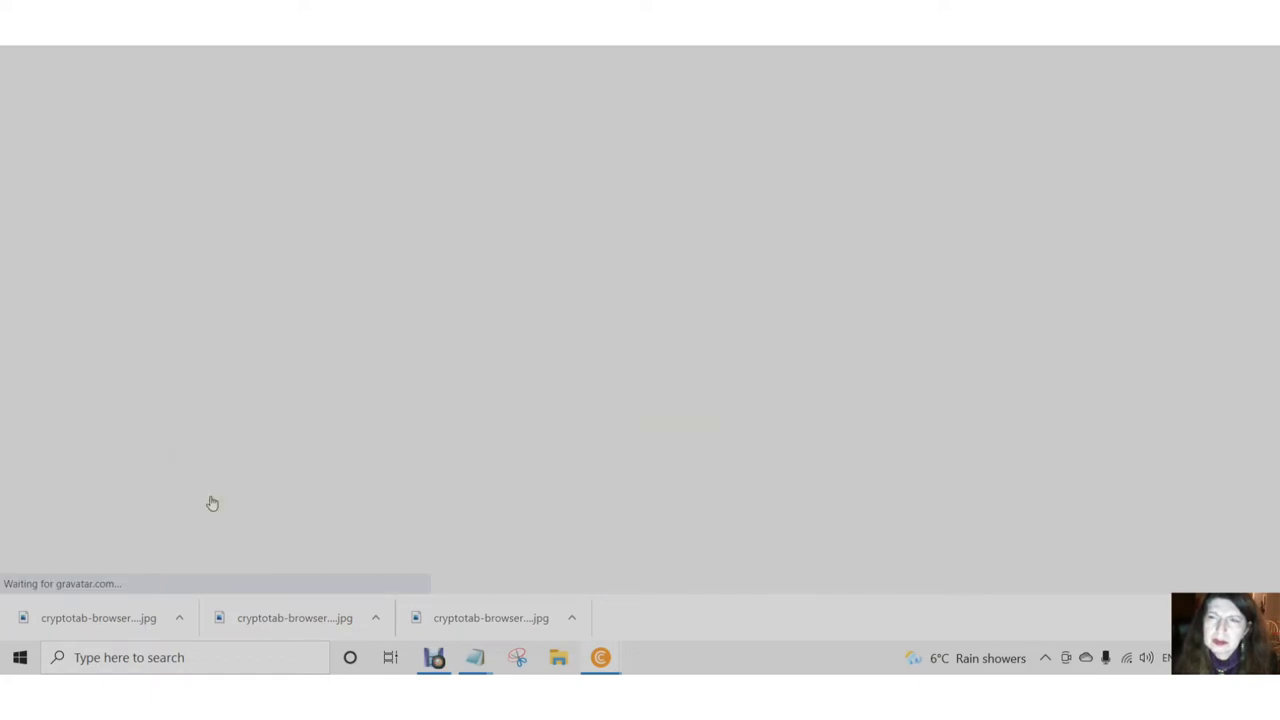
- Open the Account section of Ultimate Member's General settings
scroll(243, 491, "down", 9)
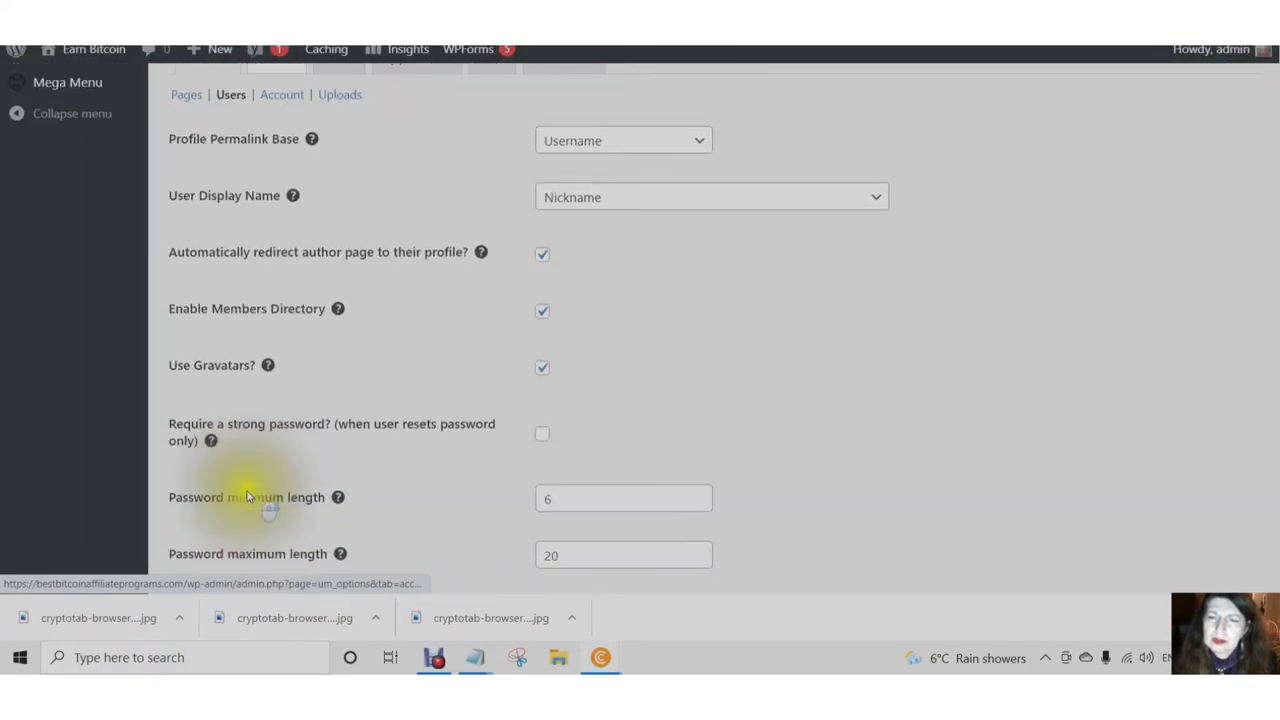
scroll(248, 497, "down", 2)
scroll(251, 500, "up", 4)
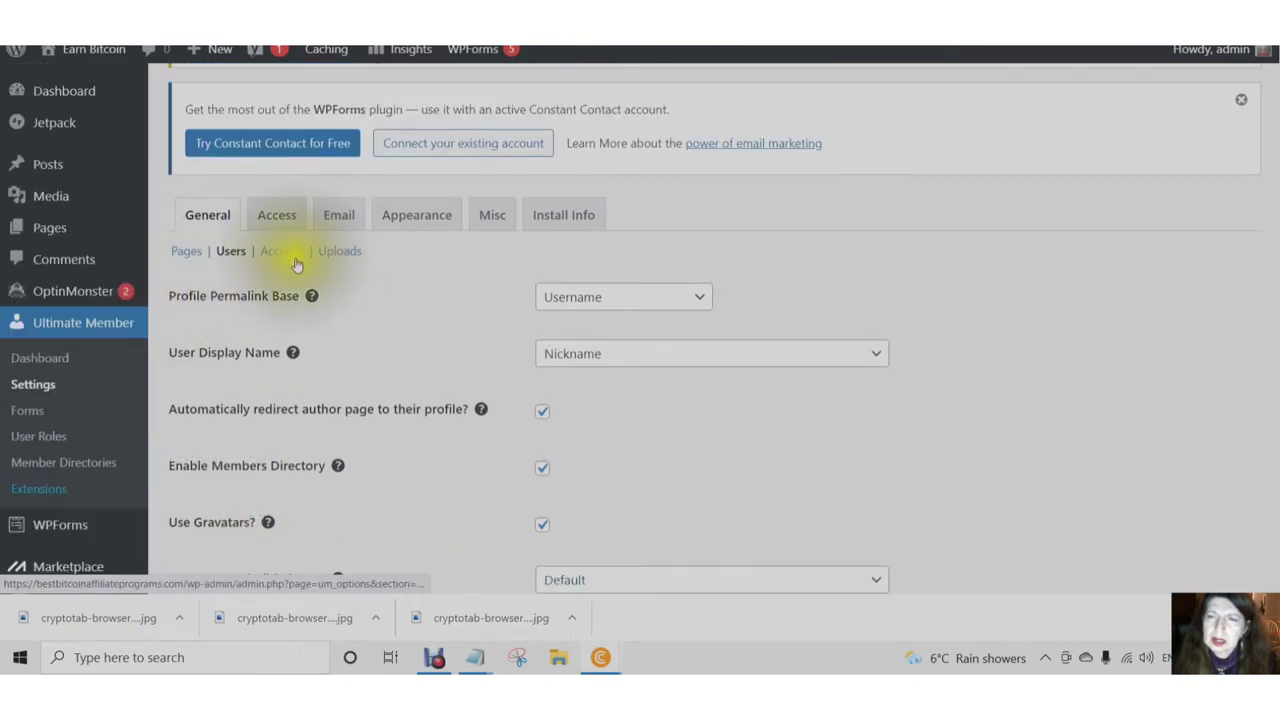
left_click(282, 252)
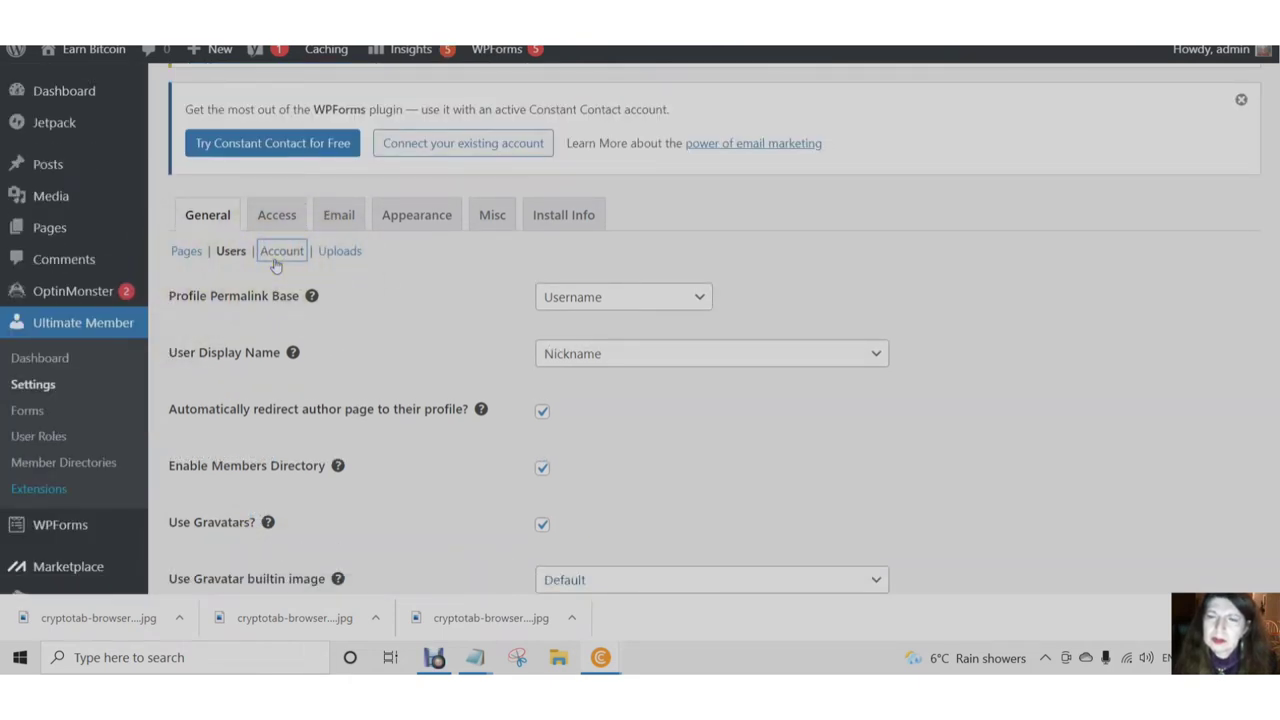
left_click(276, 262)
left_click(274, 266)
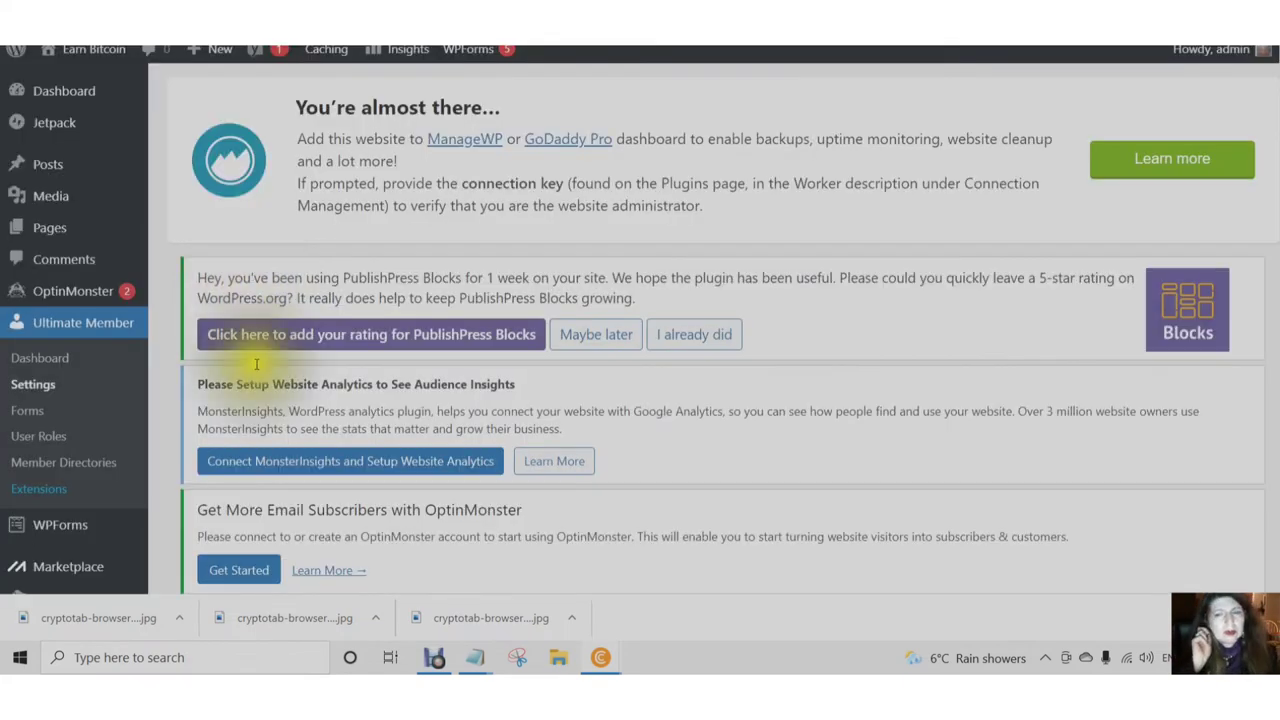
scroll(330, 468, "down", 3)
scroll(360, 477, "down", 6)
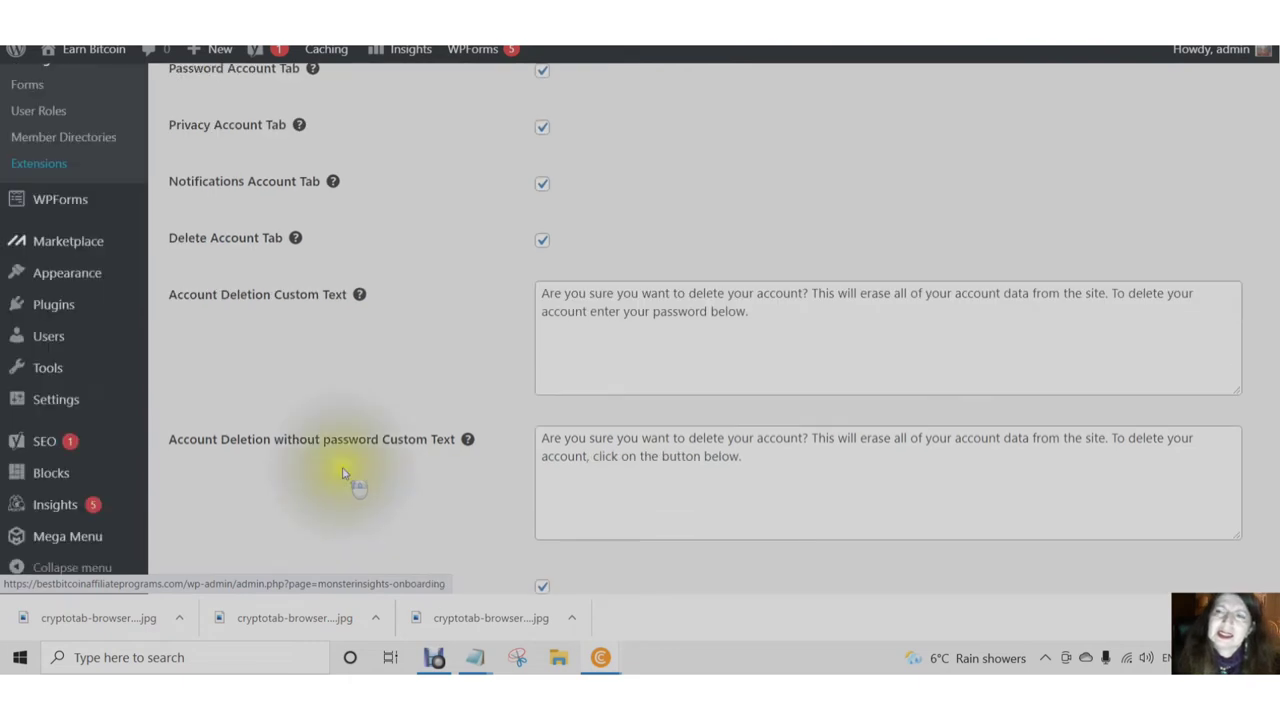
scroll(343, 471, "up", 4)
scroll(340, 475, "down", 1)
scroll(337, 480, "down", 1)
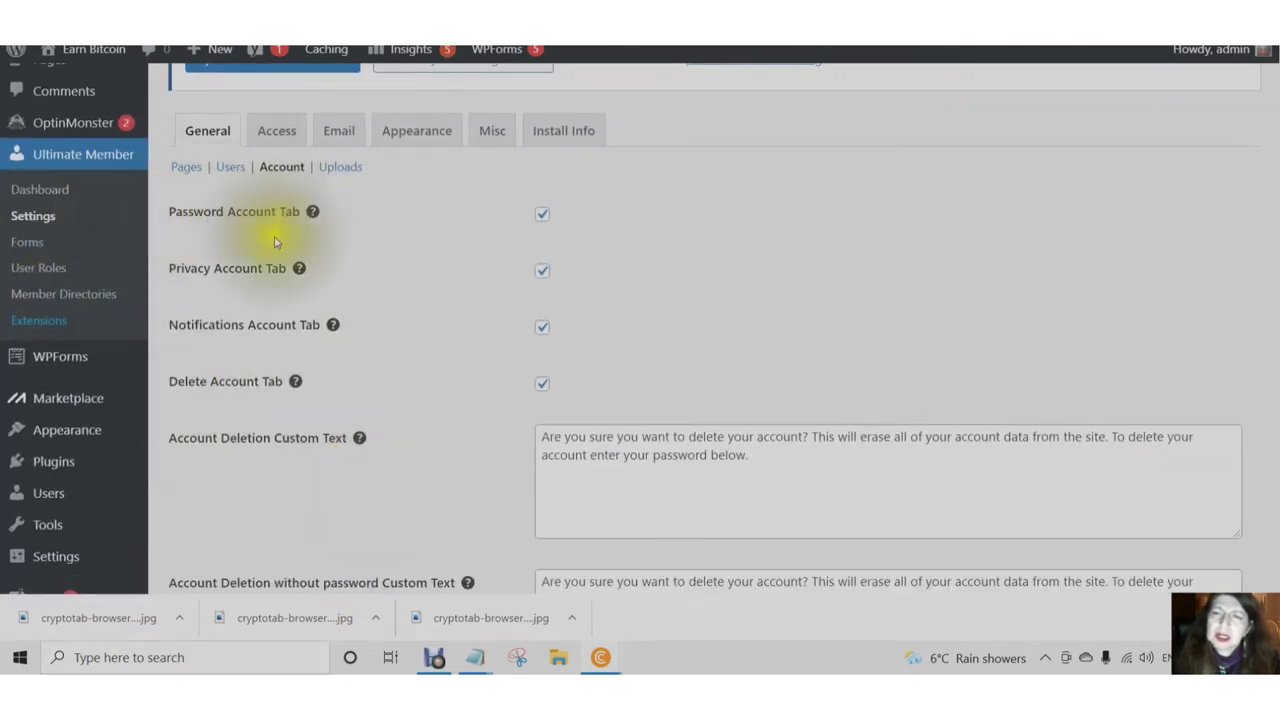
- Replace the no-password deletion text with 'rock', keeping Privacy, Notifications and Delete tabs enabled
mouse_move(311, 214)
key("ctrl+a")
type("rock")
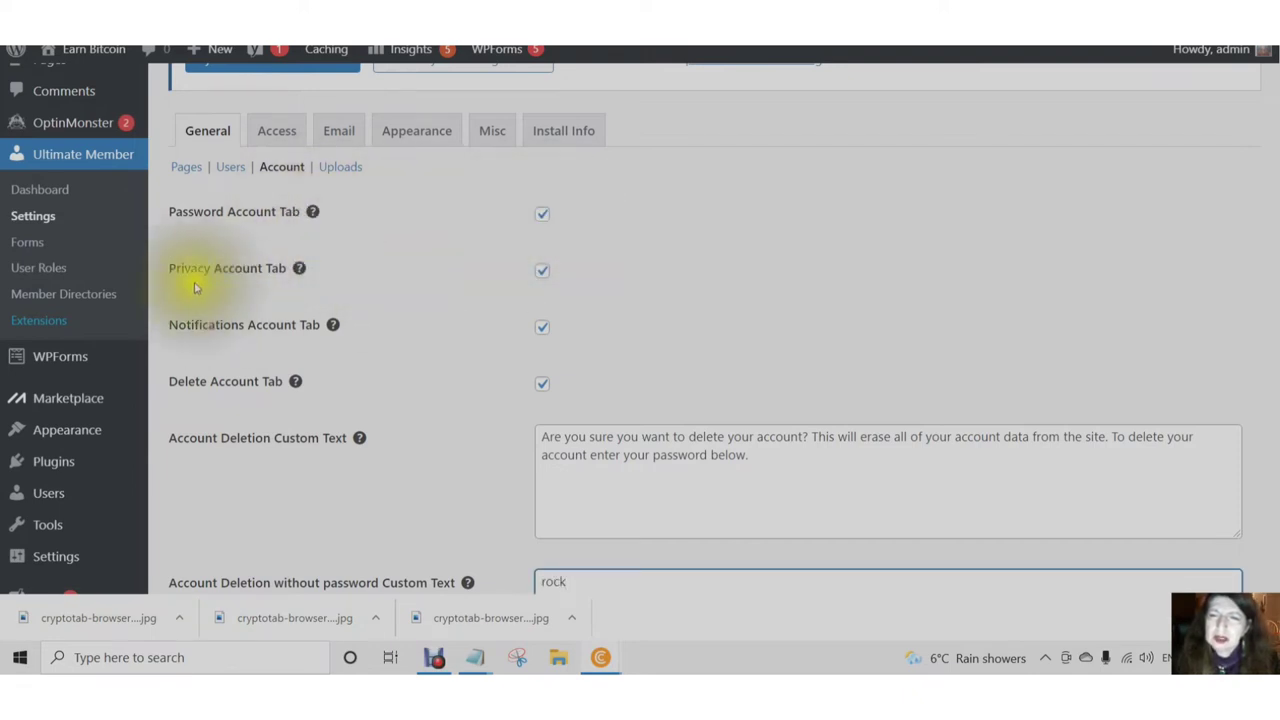
left_click(542, 278)
left_click(542, 272)
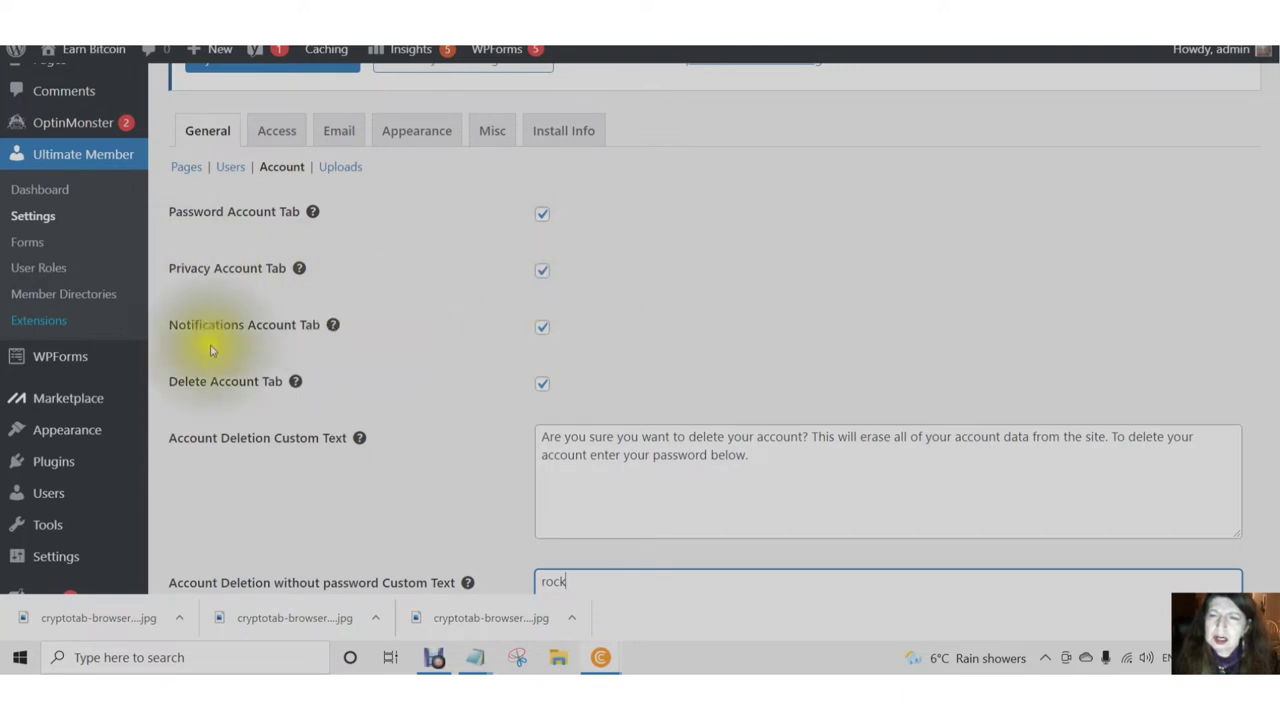
left_click(534, 330)
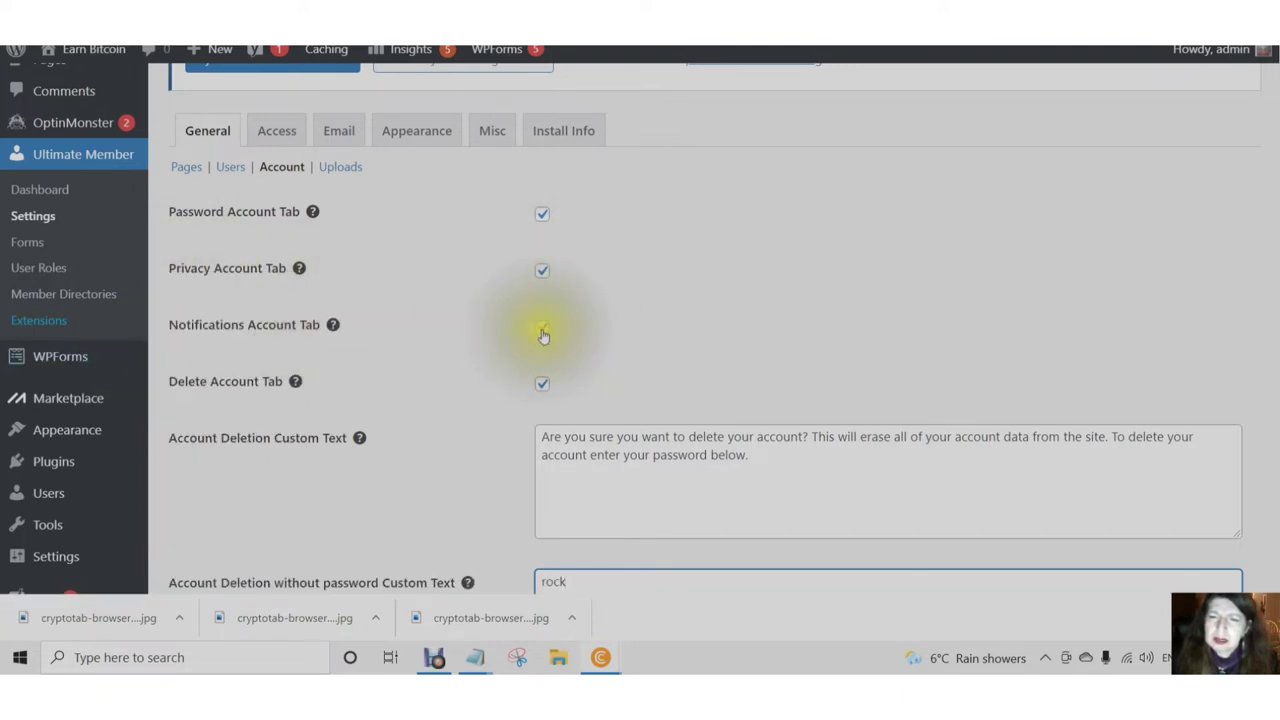
scroll(535, 336, "down", 1)
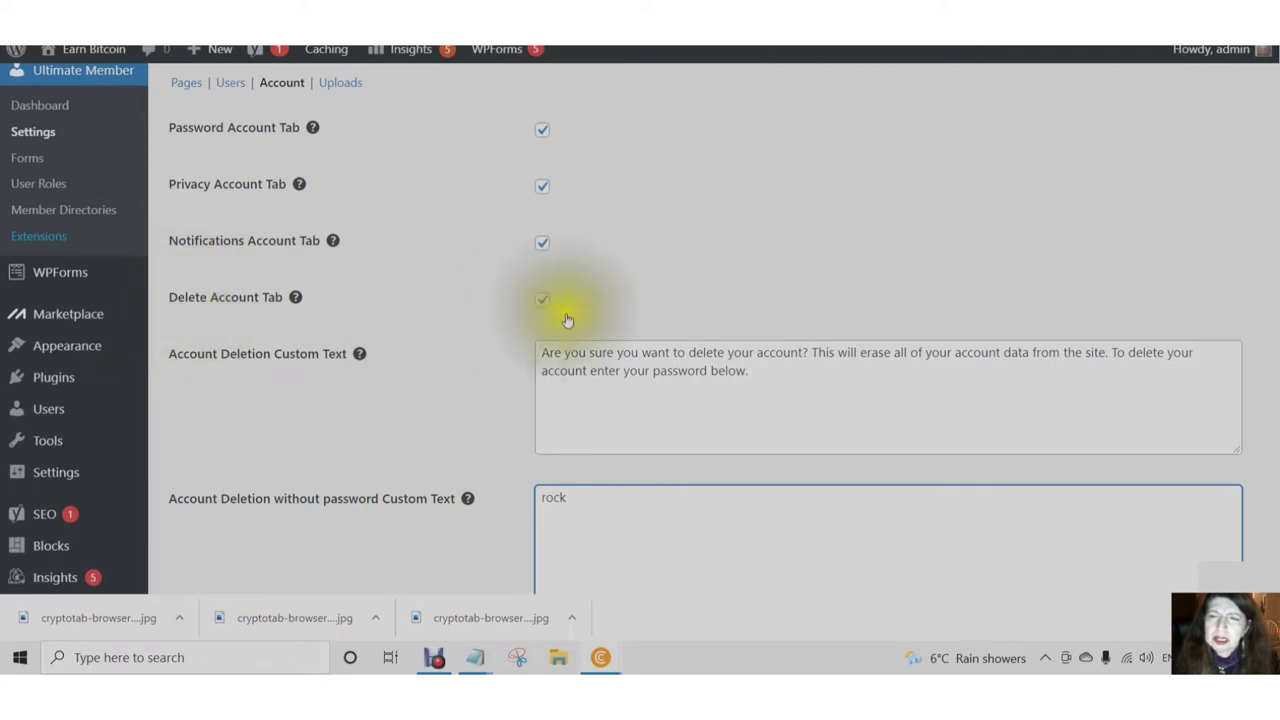
left_click(541, 300)
scroll(540, 310, "down", 1)
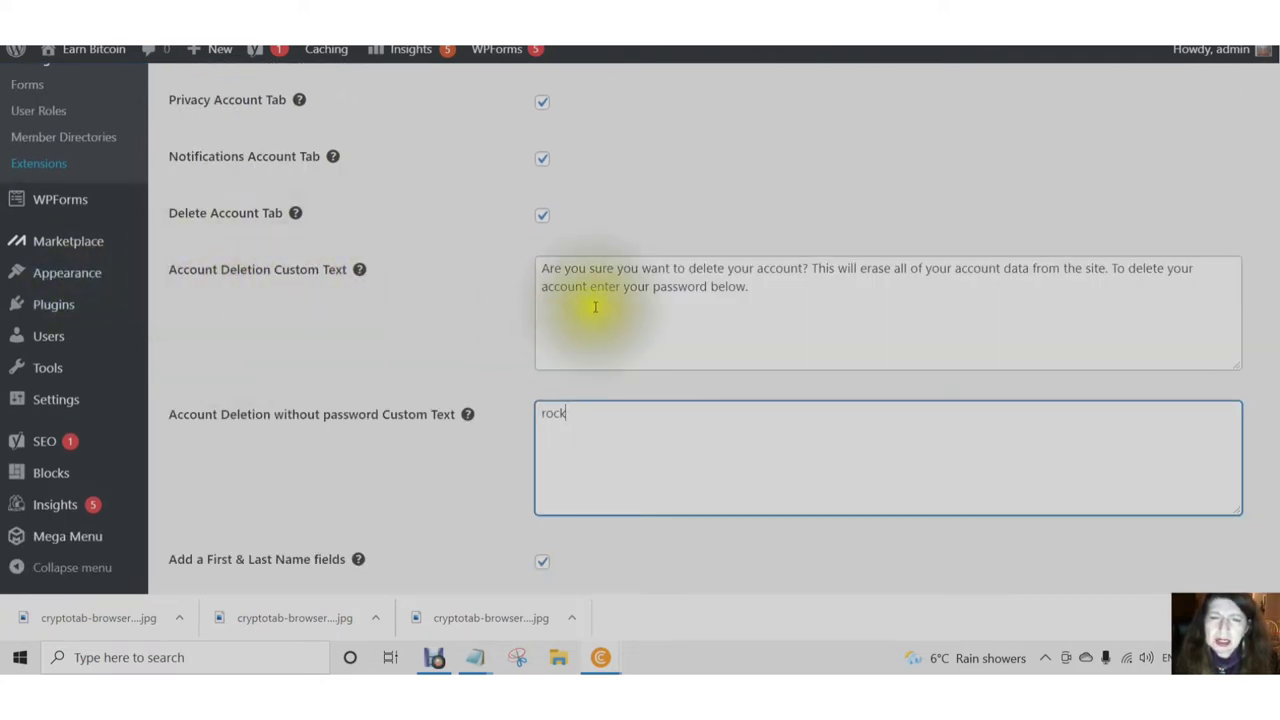
scroll(523, 325, "down", 1)
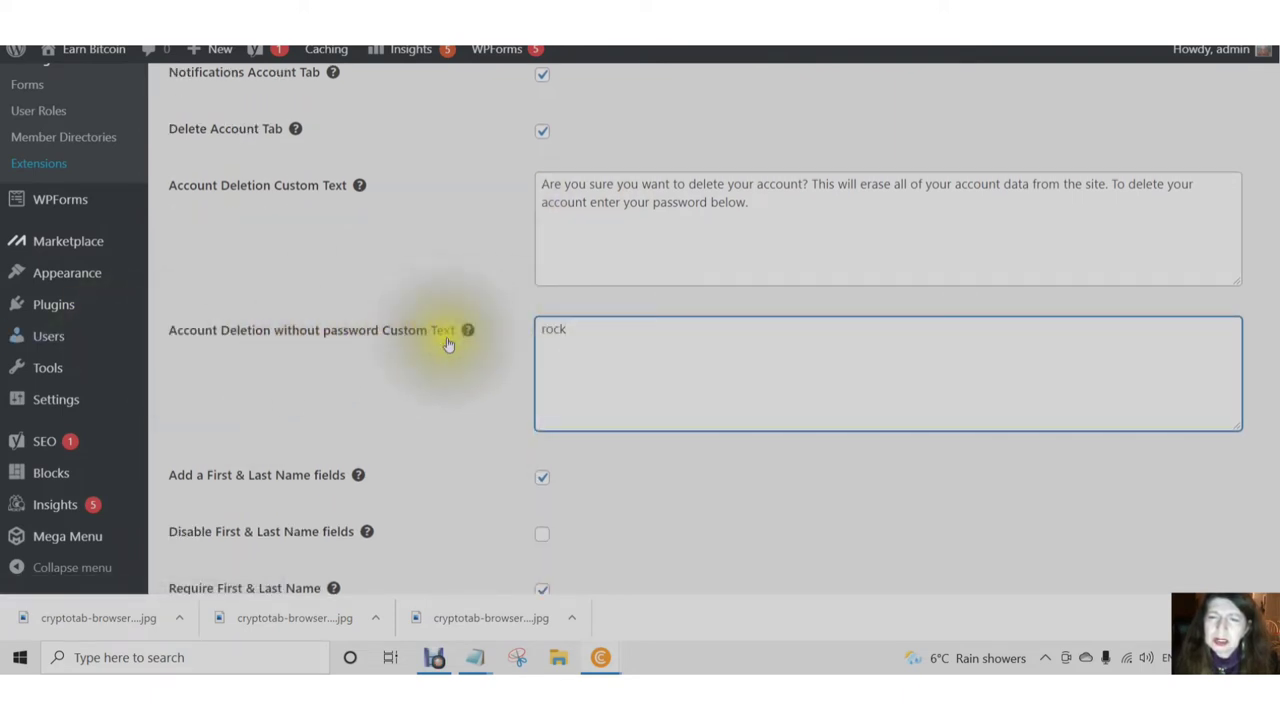
mouse_move(467, 330)
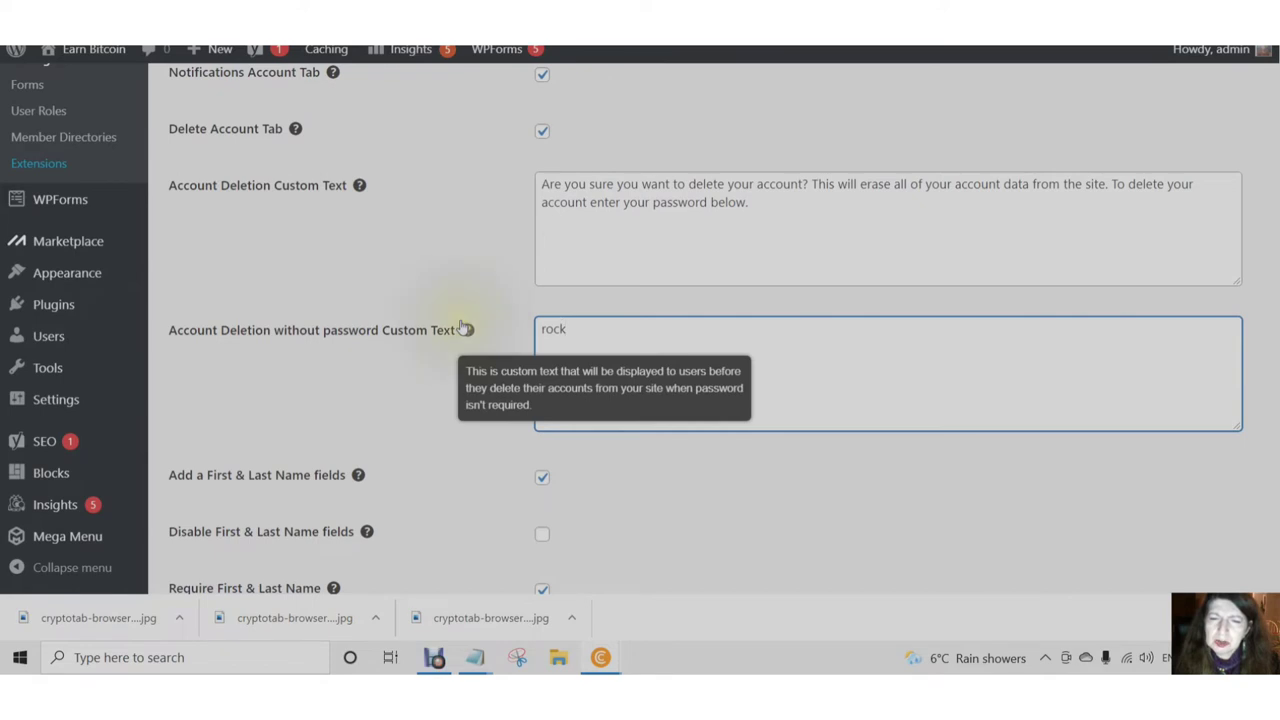
- Change the deletion text to 'Password is not required' and turn off first/last name fields
double_click(577, 335)
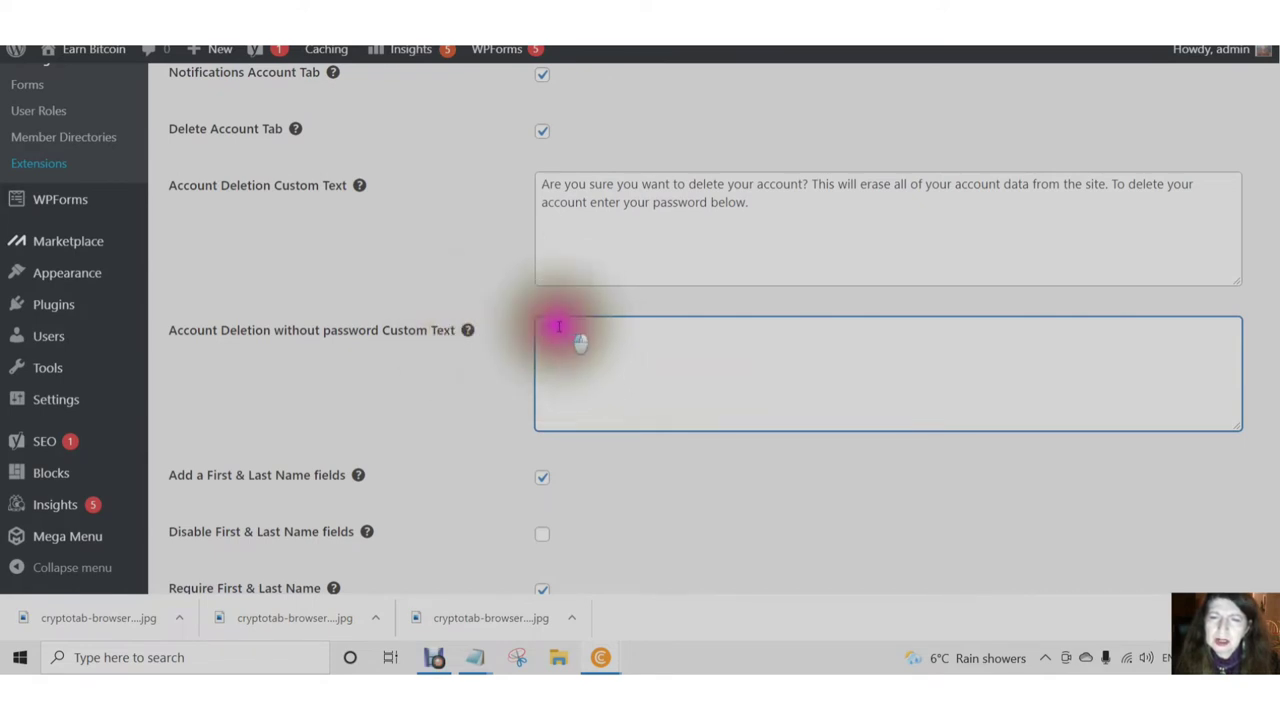
type("Passw")
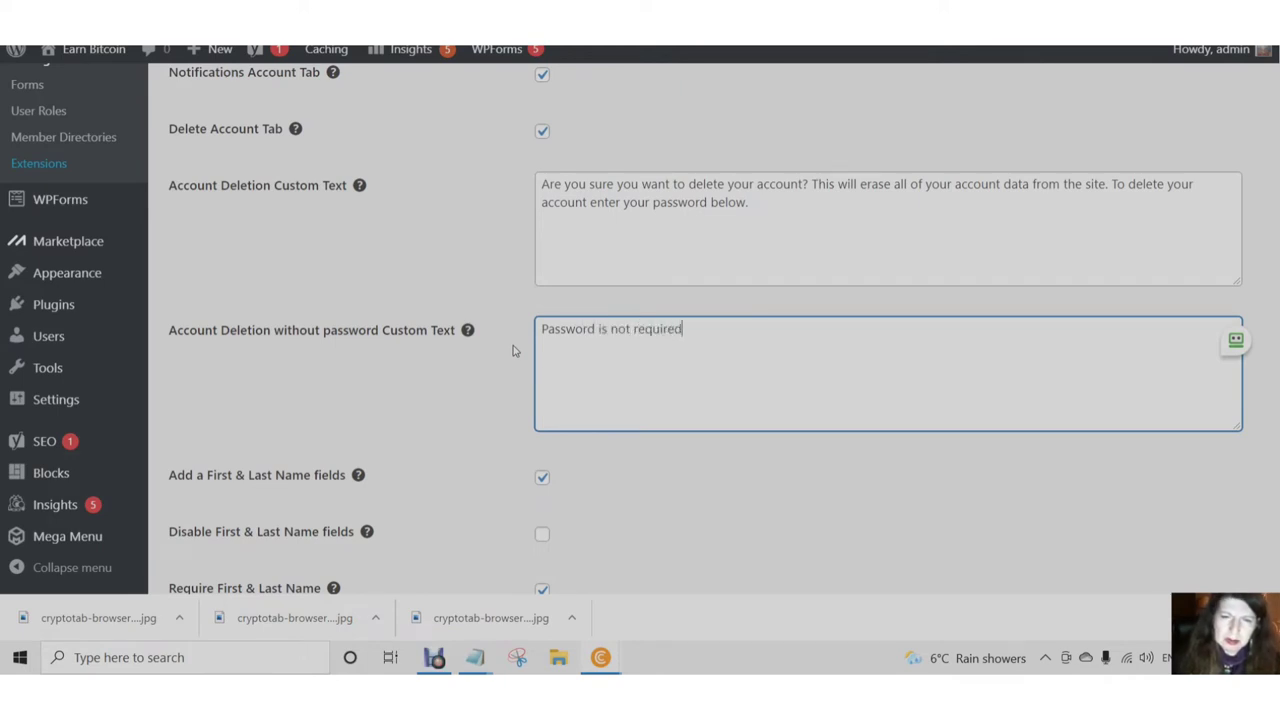
type("ord is not required")
scroll(460, 429, "down", 2)
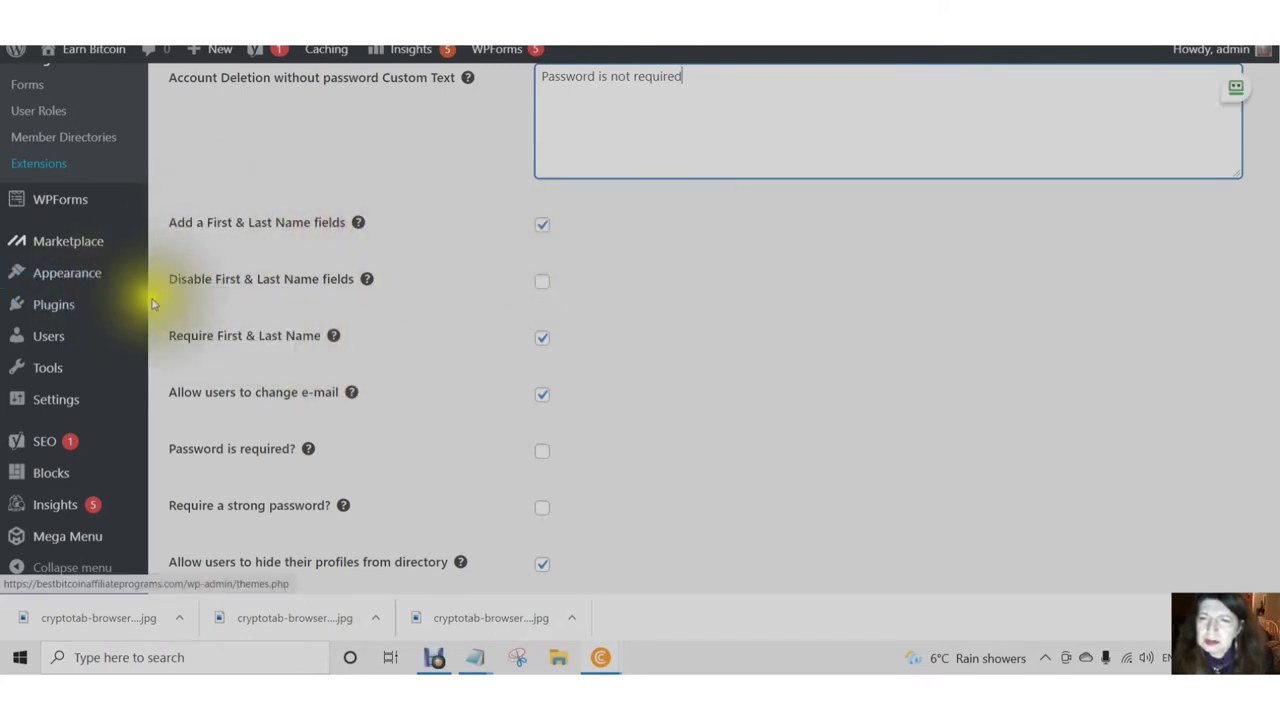
left_click(542, 284)
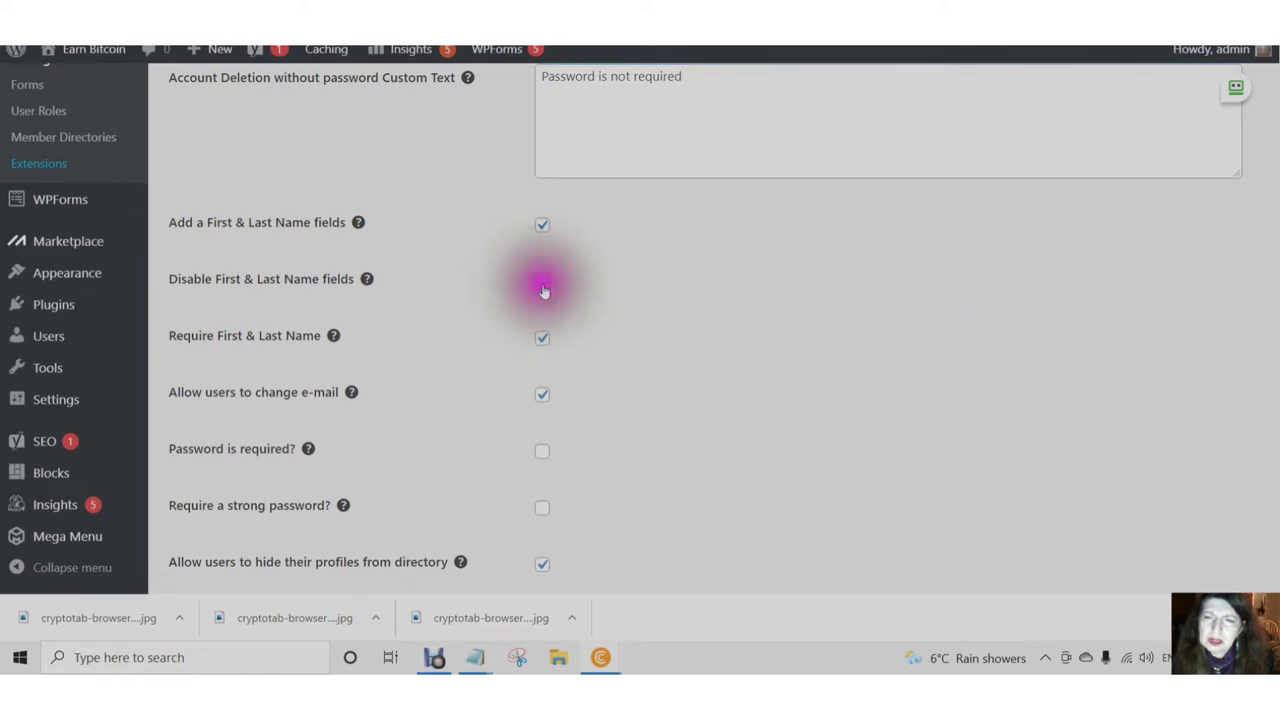
left_click(542, 226)
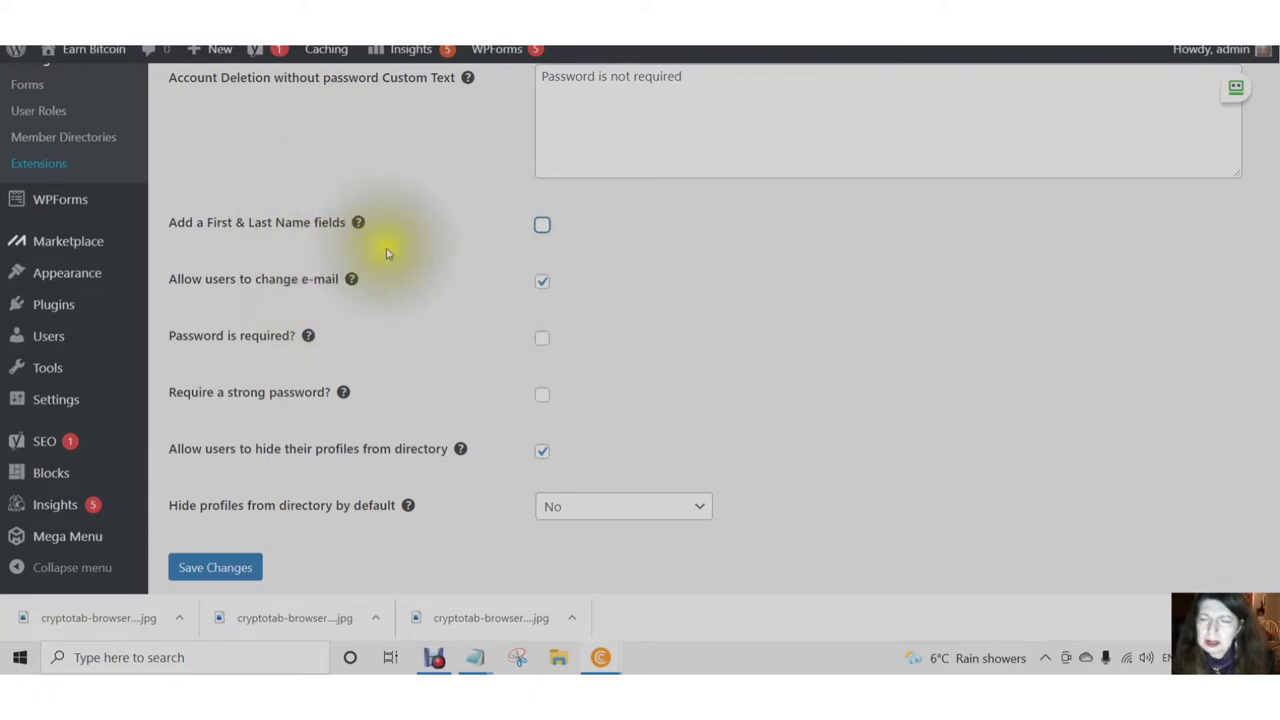
- Require a password, disallow hiding profiles from the directory, and save
scroll(386, 257, "down", 1)
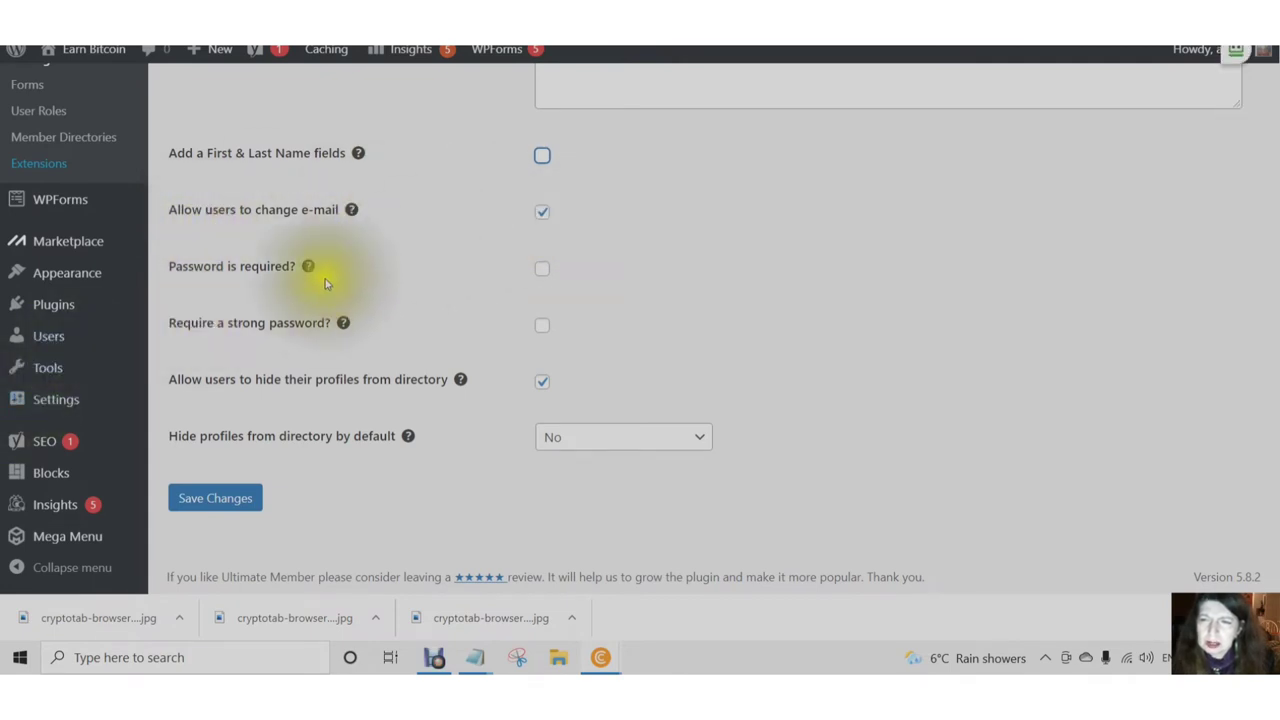
mouse_move(305, 273)
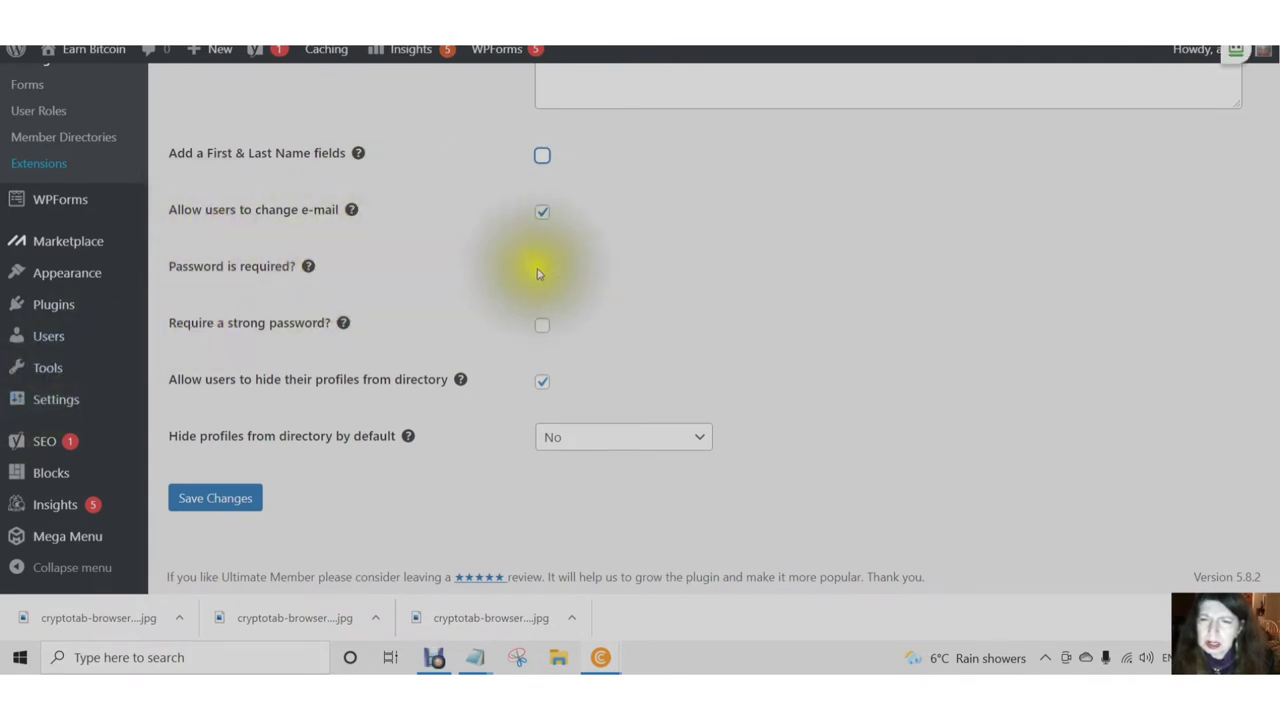
left_click(548, 272)
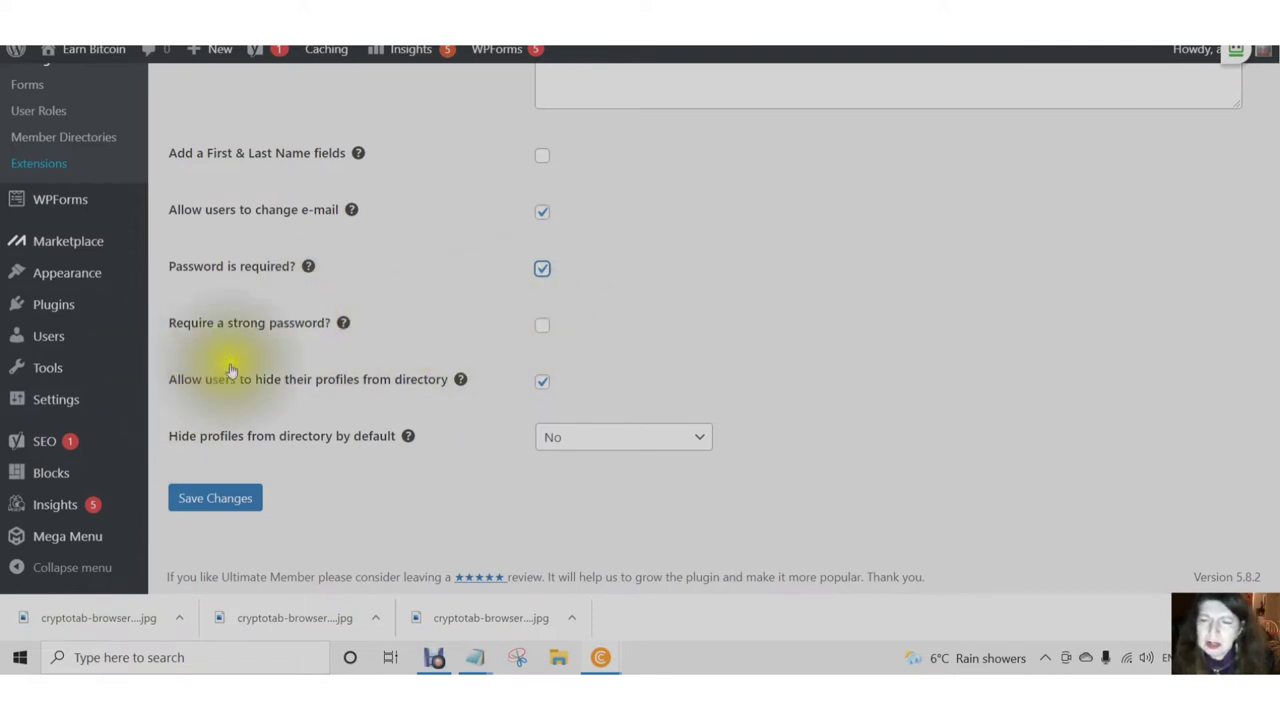
left_click(543, 386)
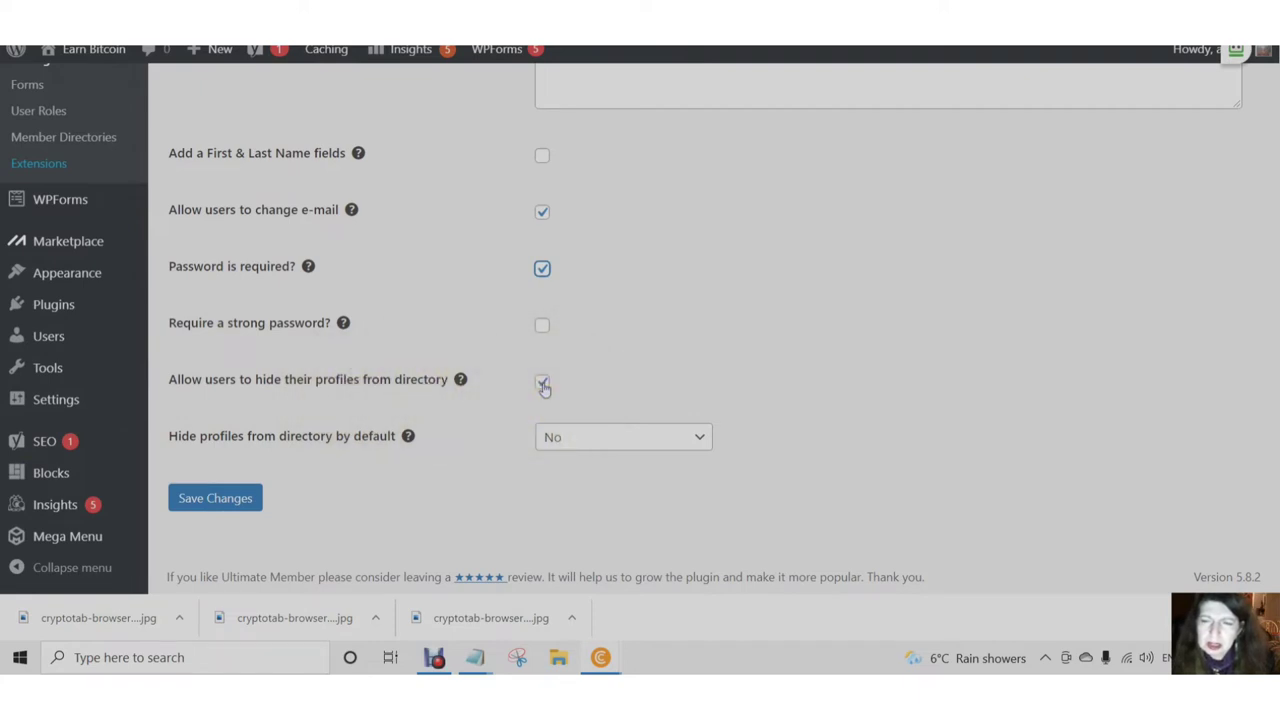
left_click(543, 386)
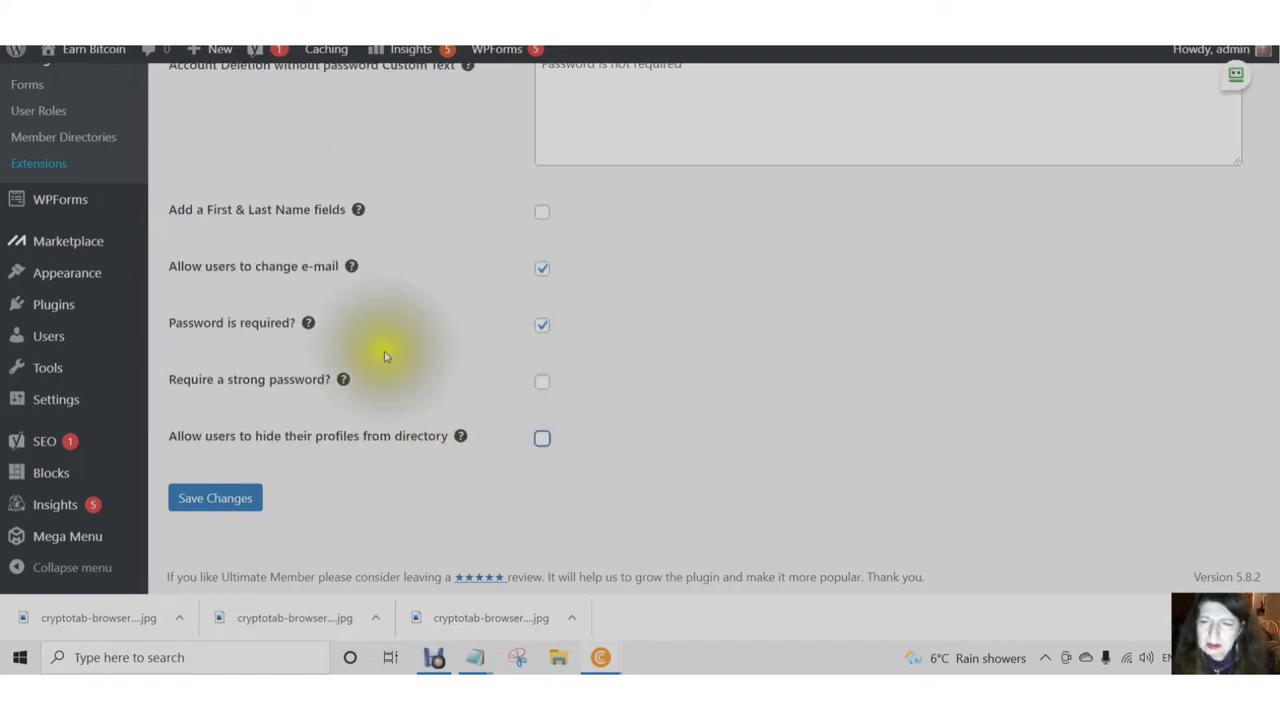
left_click(218, 506)
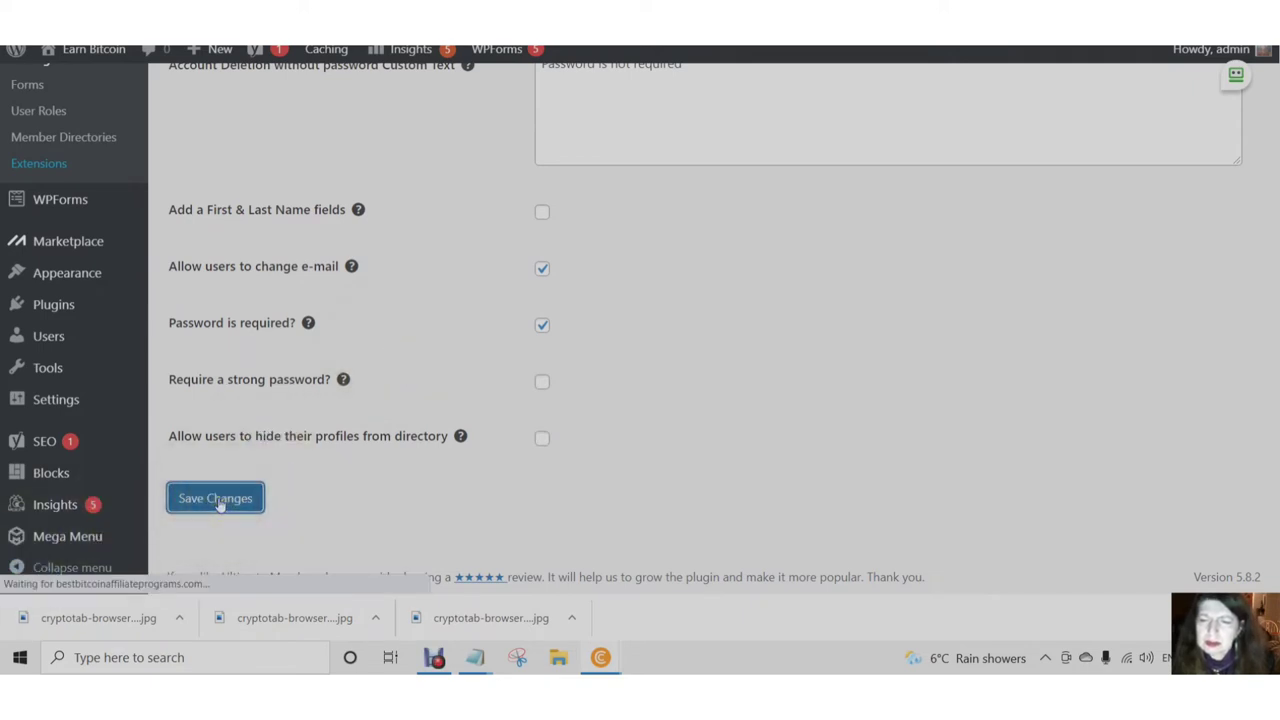
left_click(221, 505)
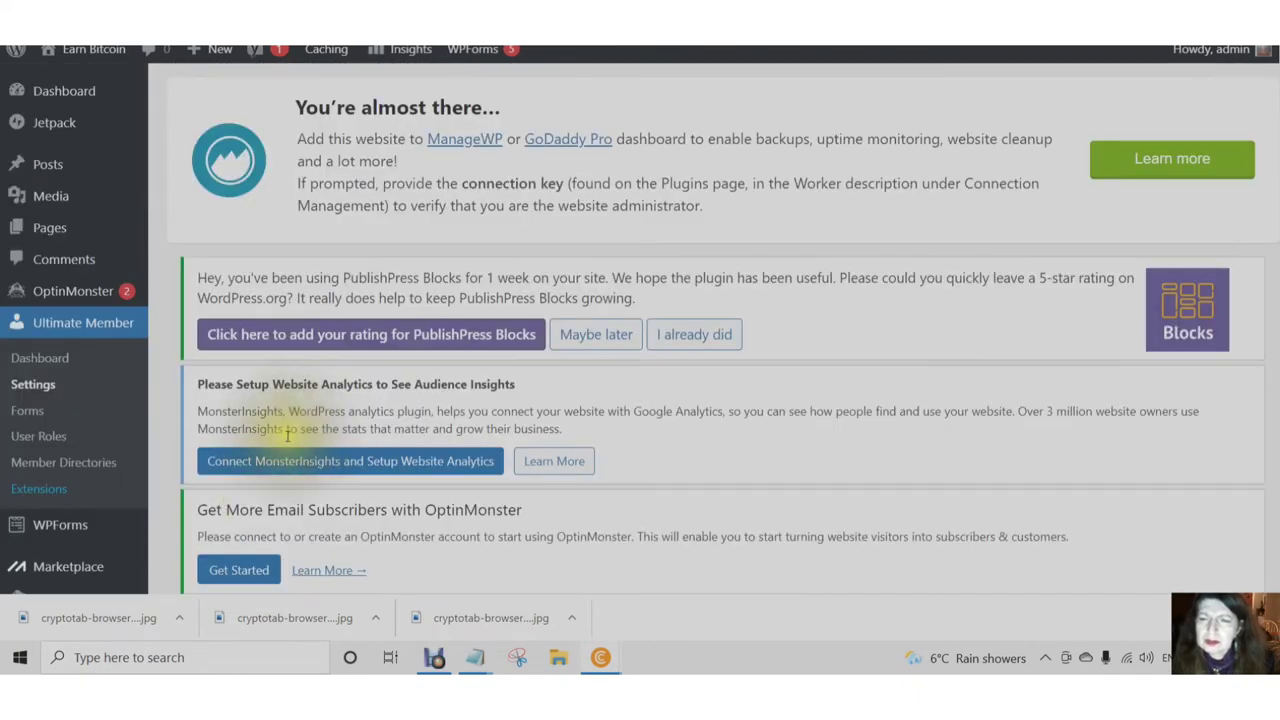
- Save the Account settings once more
scroll(287, 435, "down", 10)
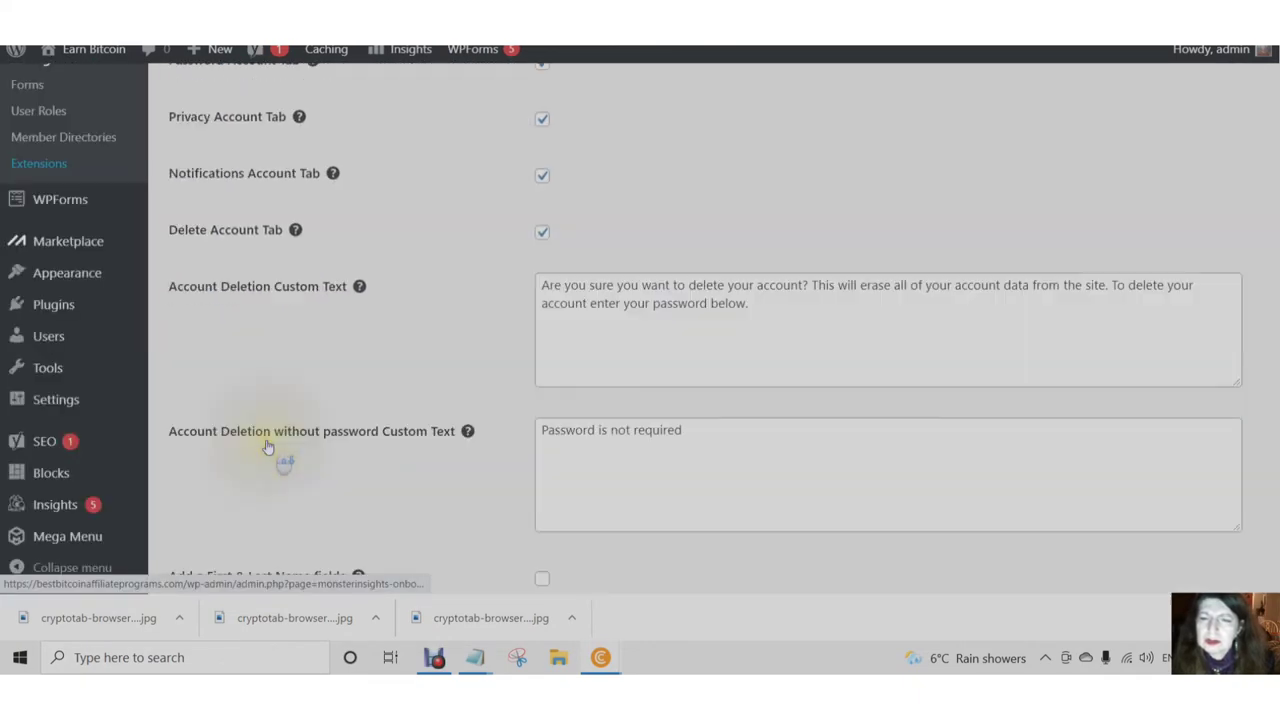
scroll(275, 450, "down", 4)
left_click(243, 495)
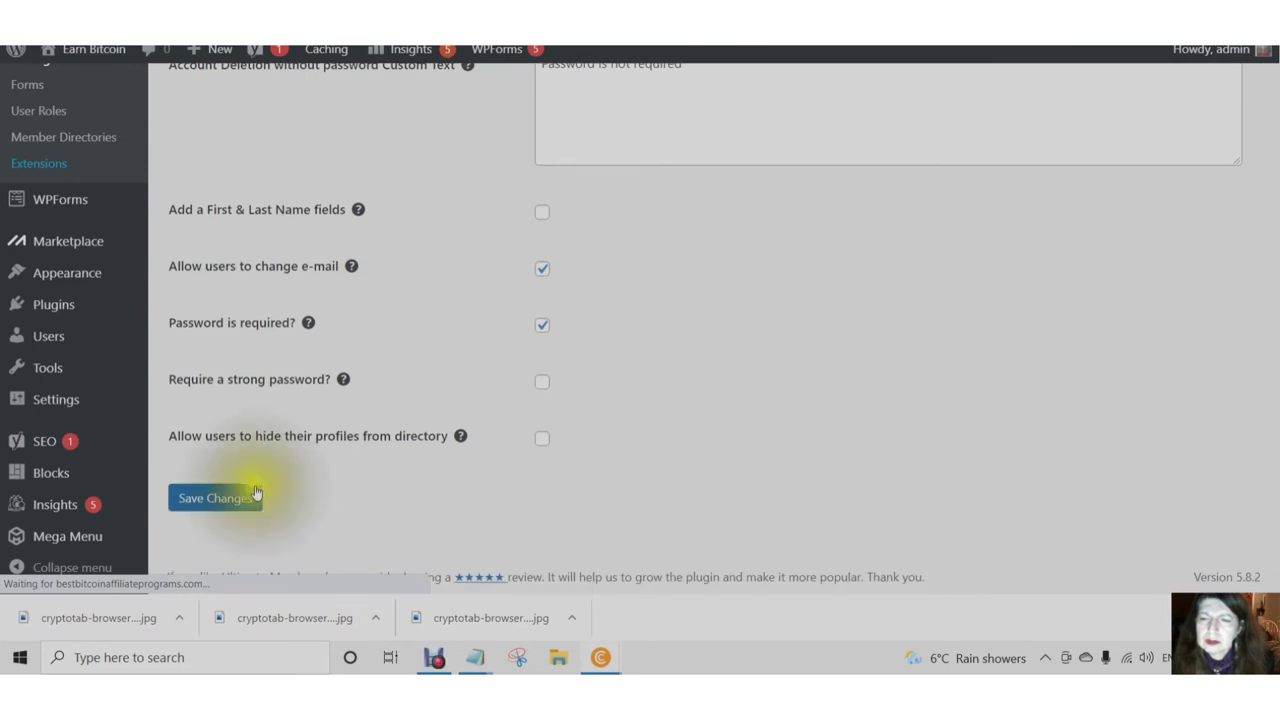
mouse_move(459, 440)
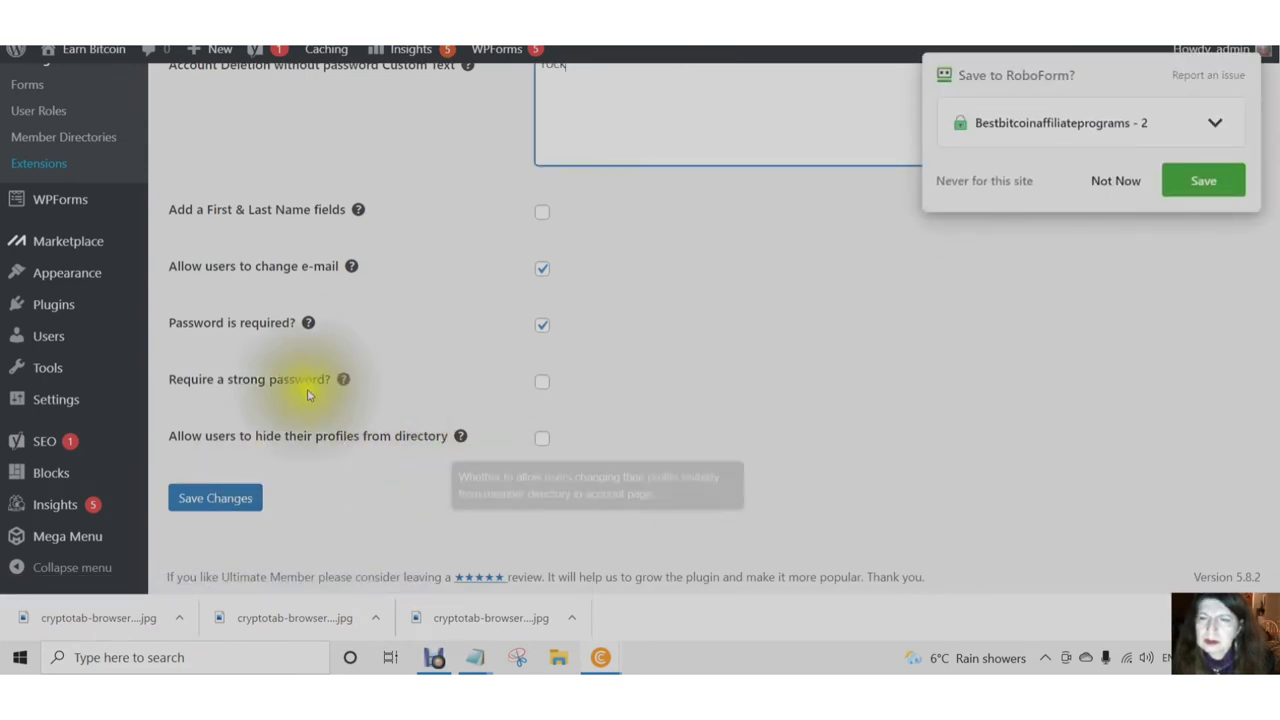
scroll(300, 390, "up", 8)
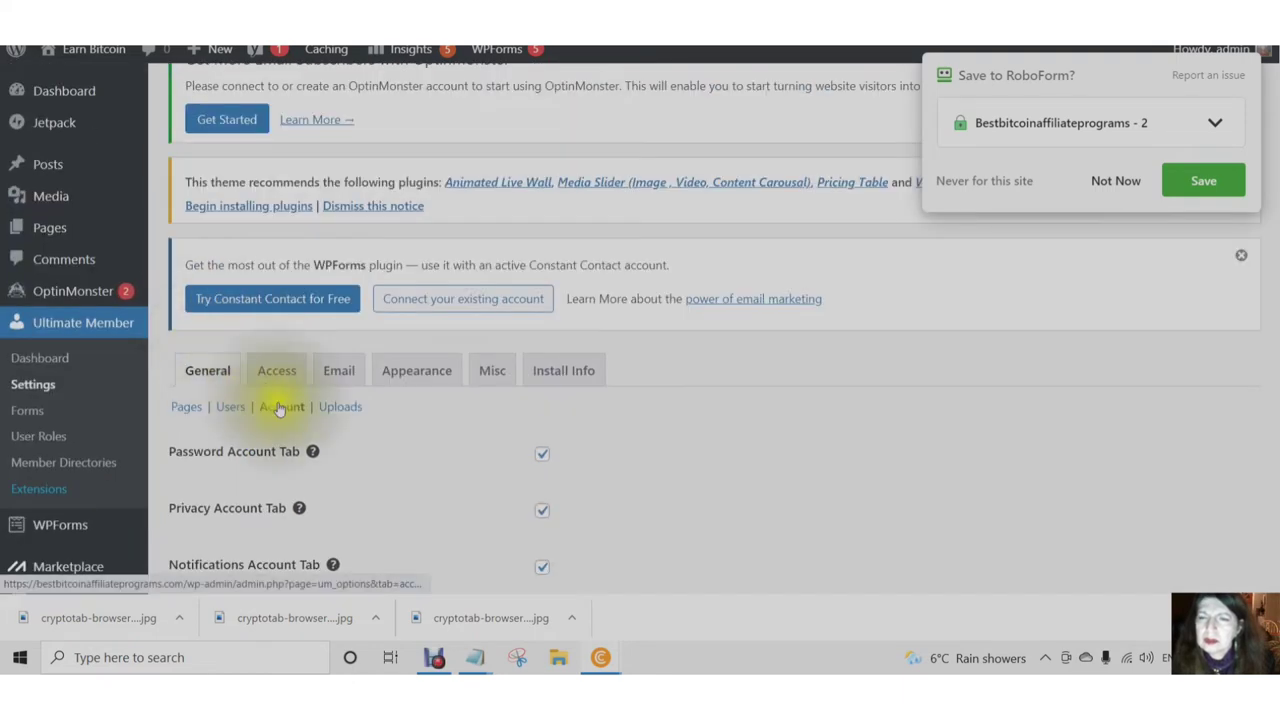
- Stay on the Account page, decline RoboForm's login save, and switch to Uploads
left_click(340, 410)
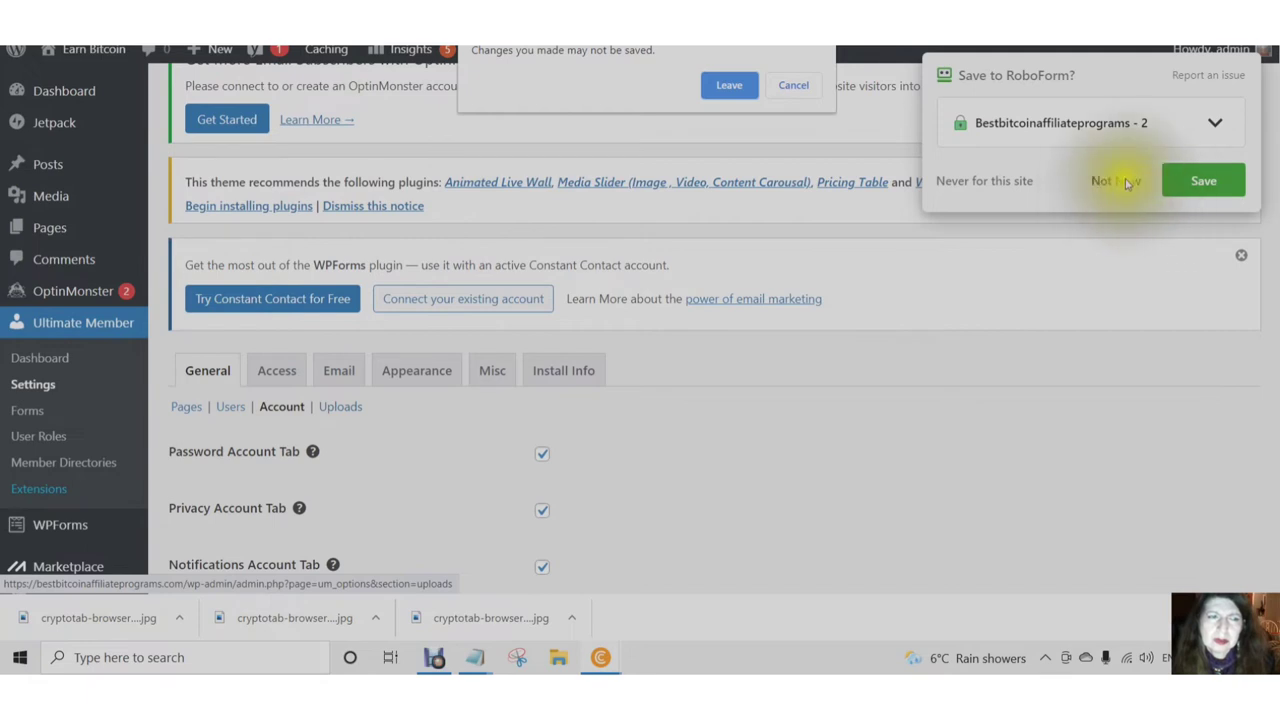
left_click(794, 88)
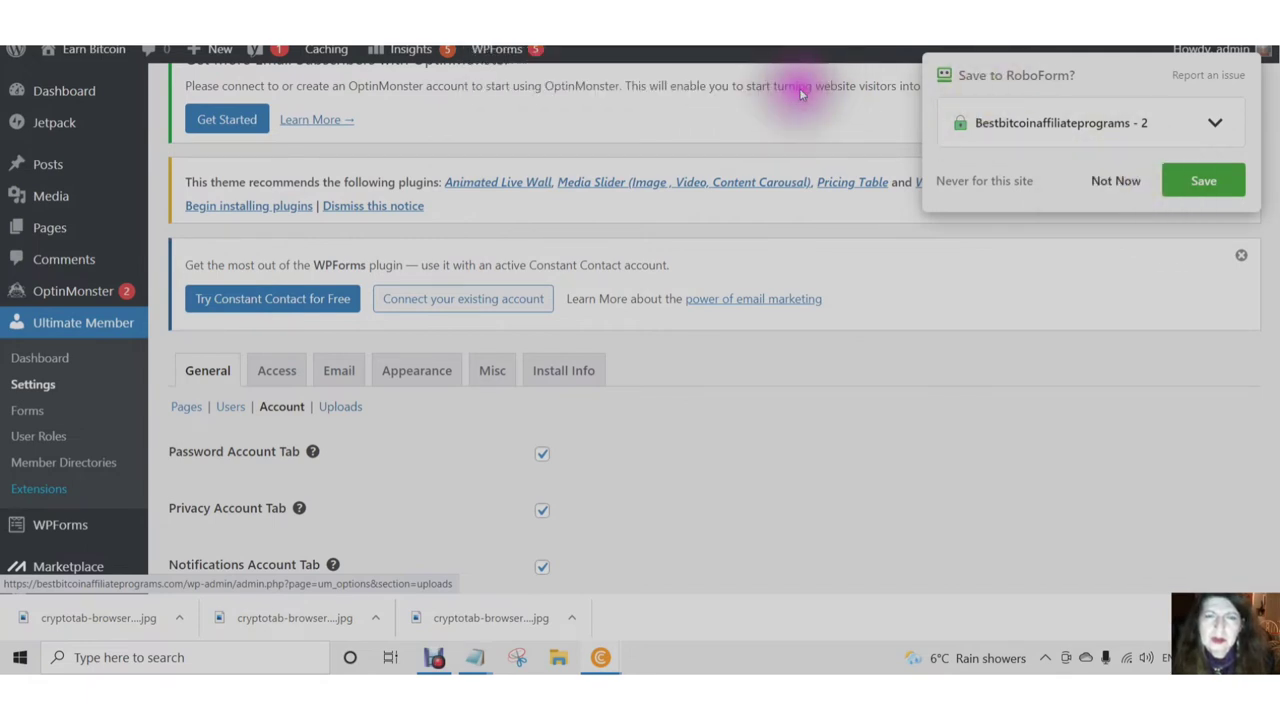
left_click(1122, 184)
scroll(380, 370, "down", 1)
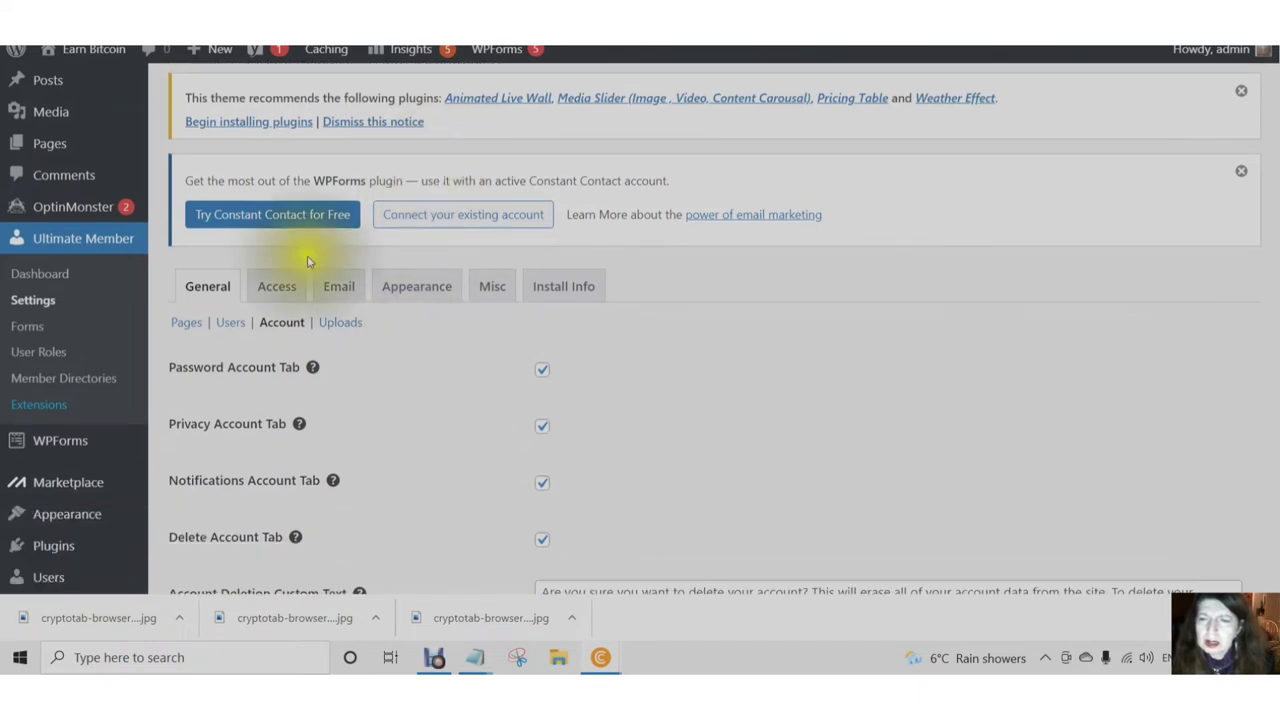
left_click(340, 325)
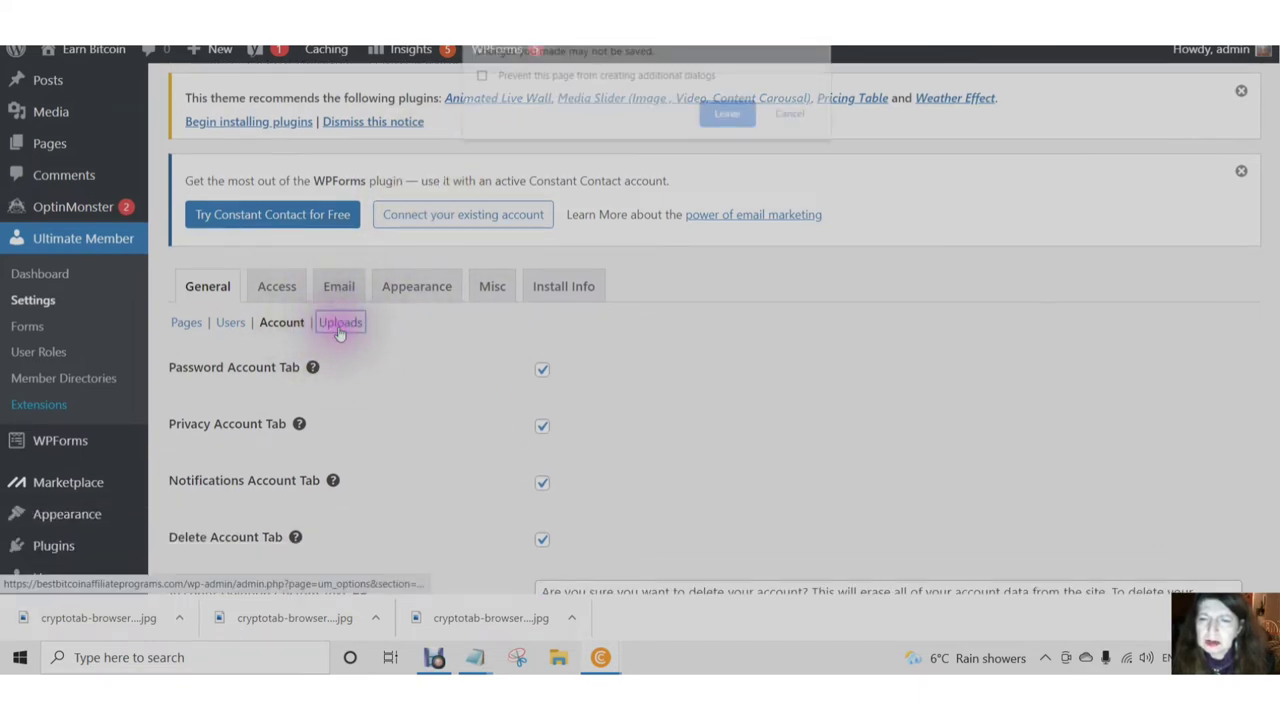
- Leave the Account page and review the Uploads photo size and 600 px cover thumbnail values
left_click(731, 117)
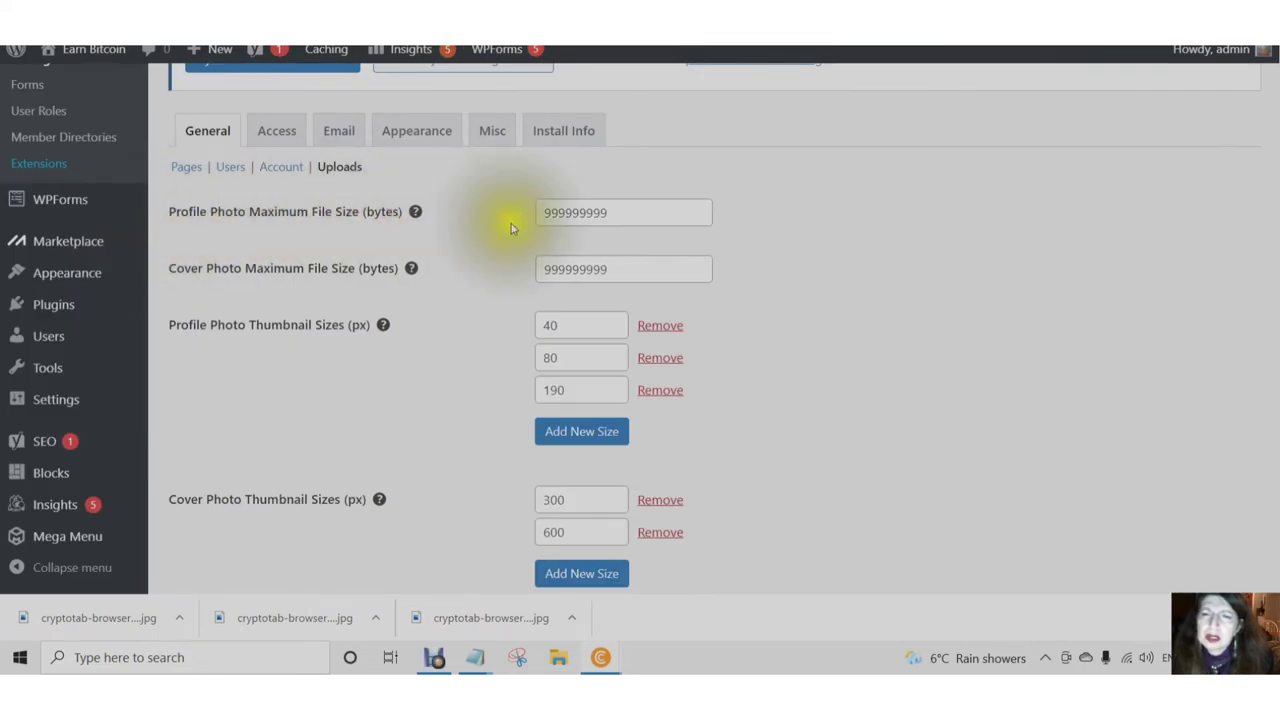
left_click(618, 211)
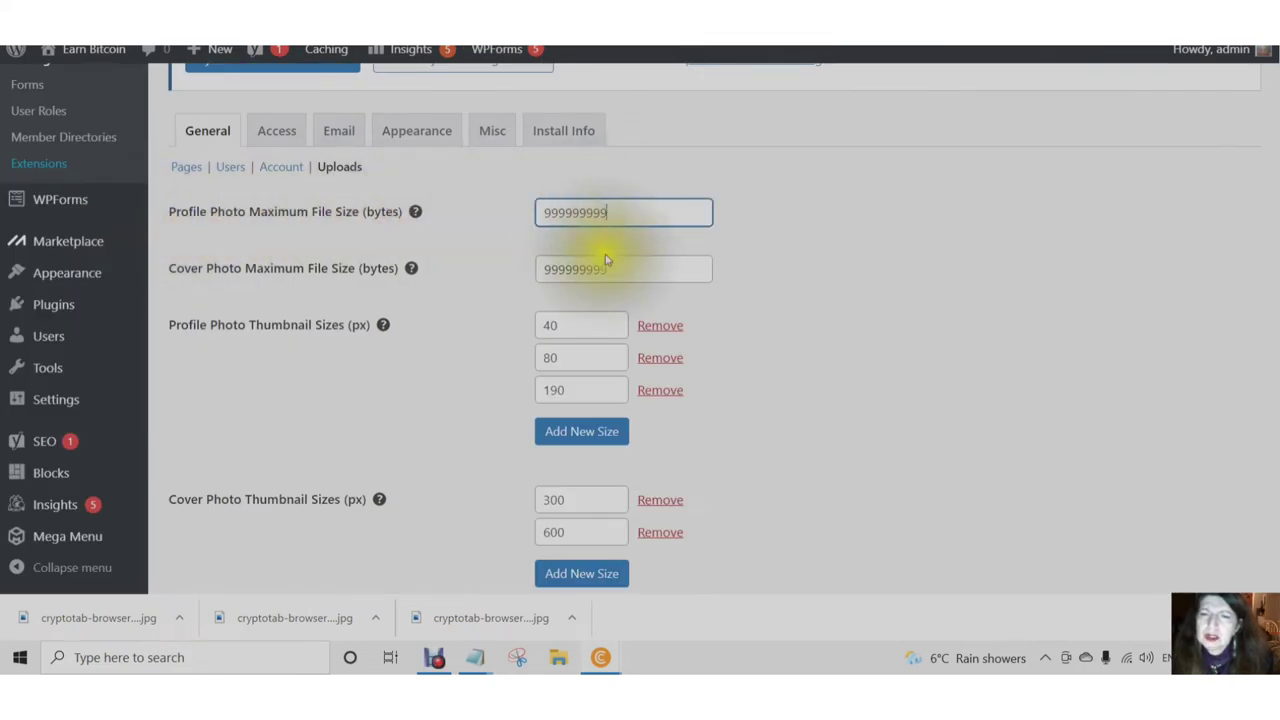
scroll(465, 340, "down", 1)
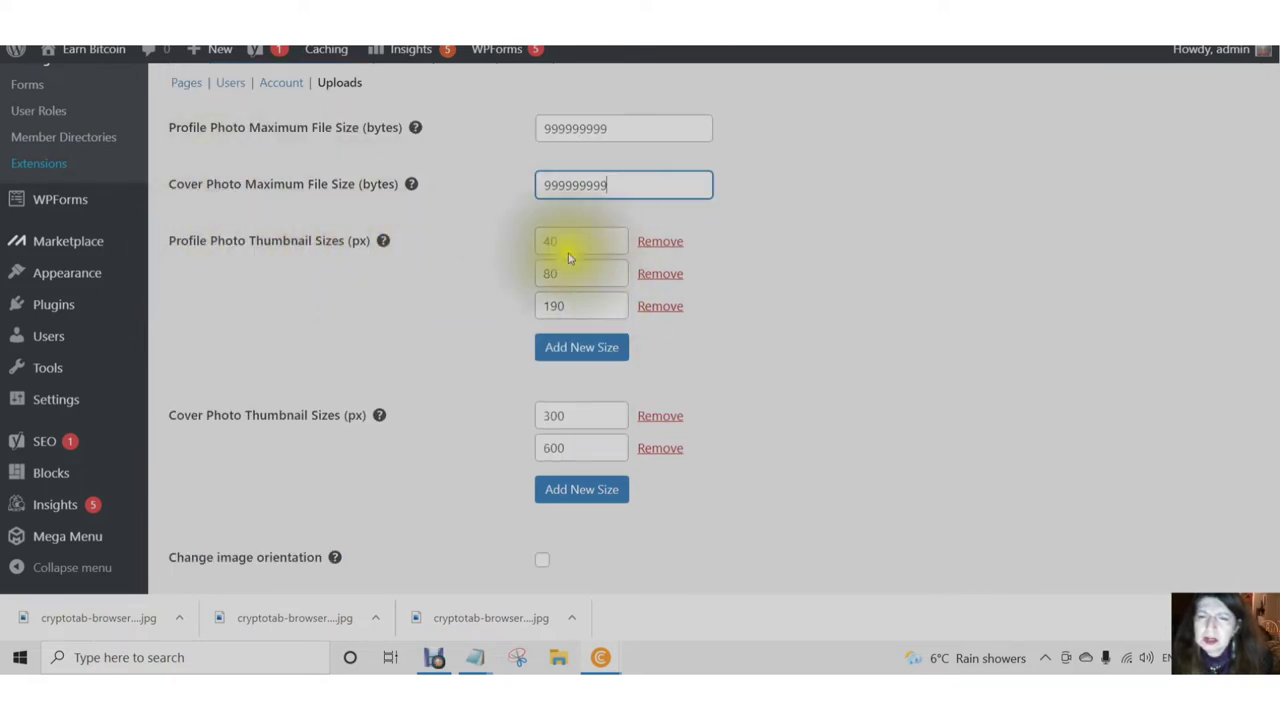
scroll(545, 324, "down", 2)
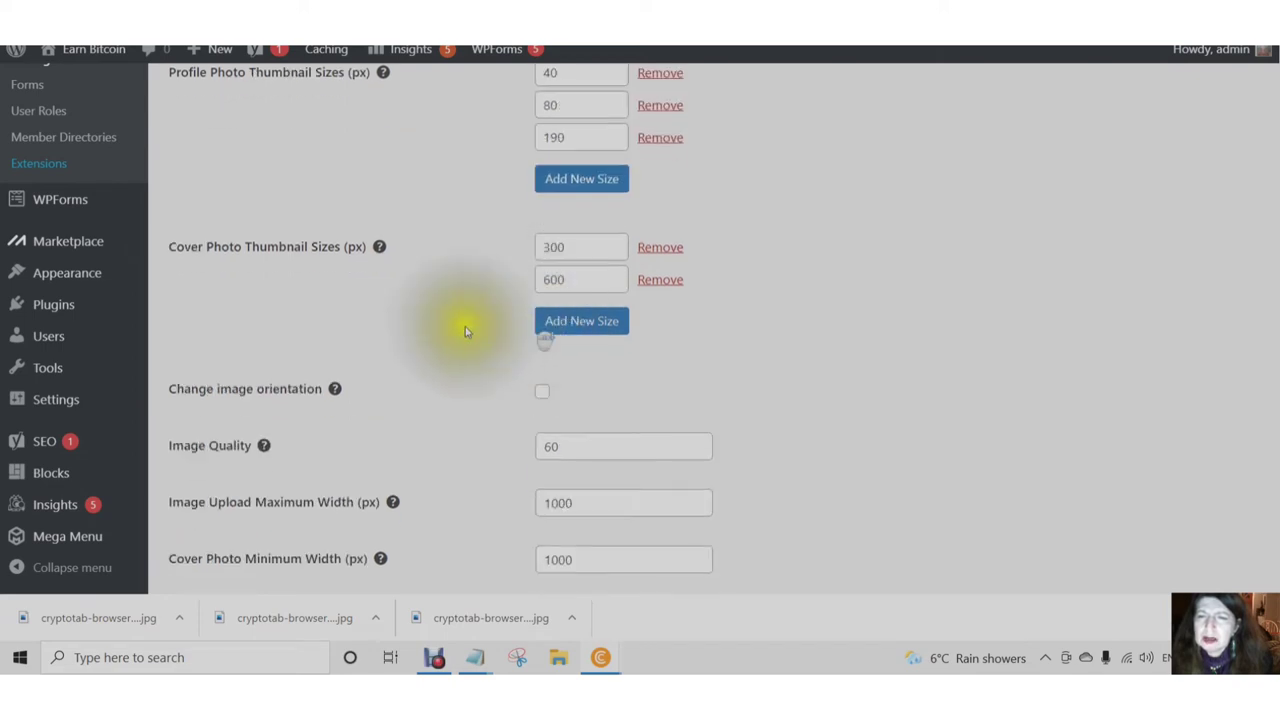
left_click(574, 282)
scroll(460, 310, "down", 1)
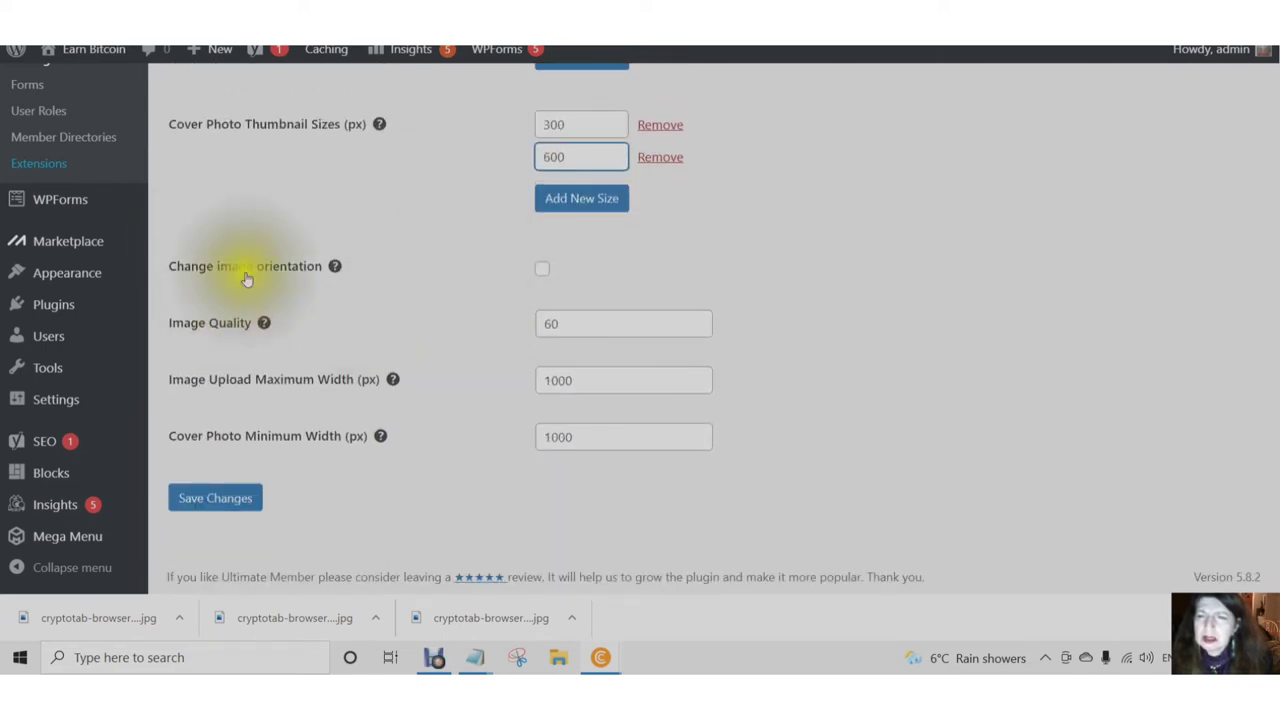
left_click(334, 270)
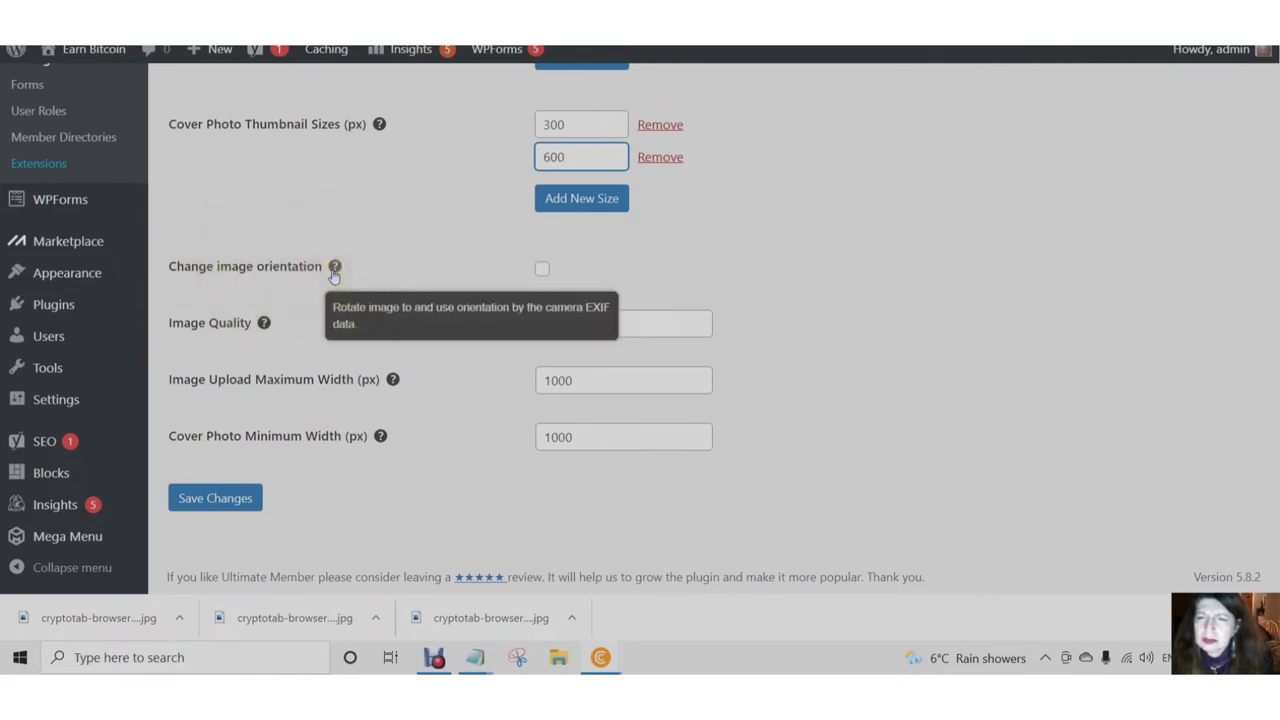
left_click(334, 270)
- Enable image orientation correction, set maximum upload width to 1280, and save
left_click(541, 268)
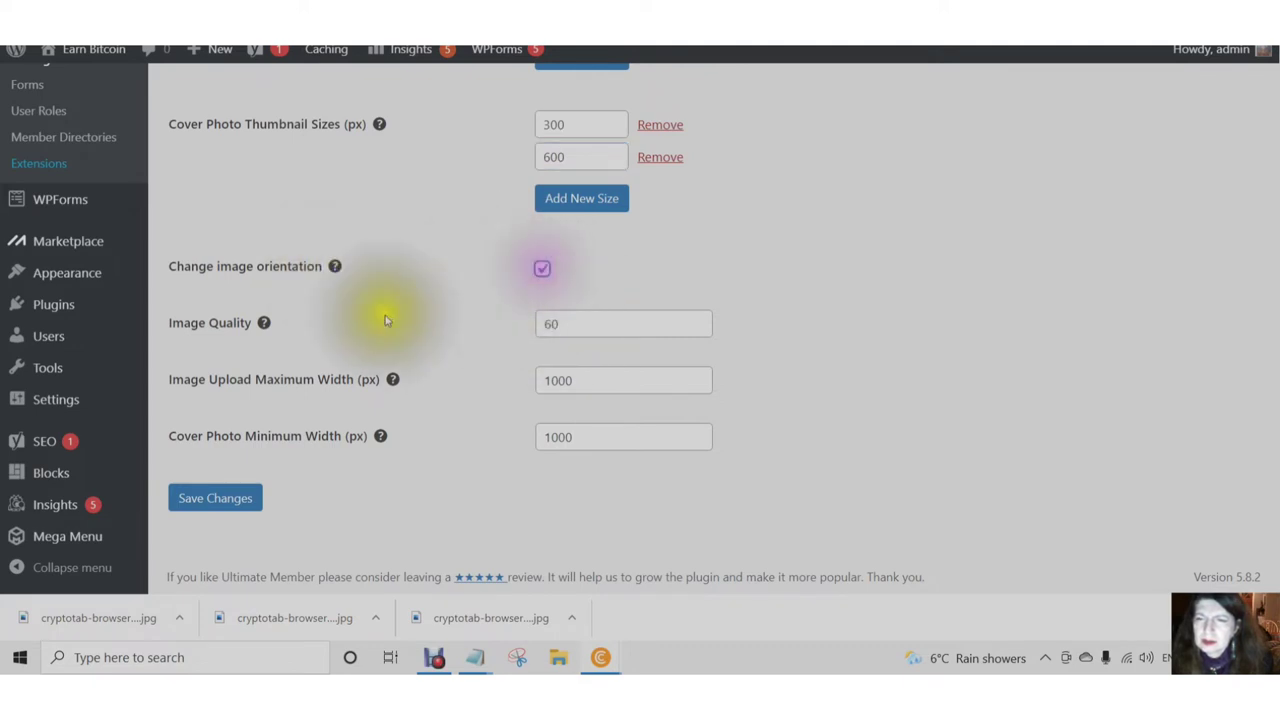
left_click(565, 330)
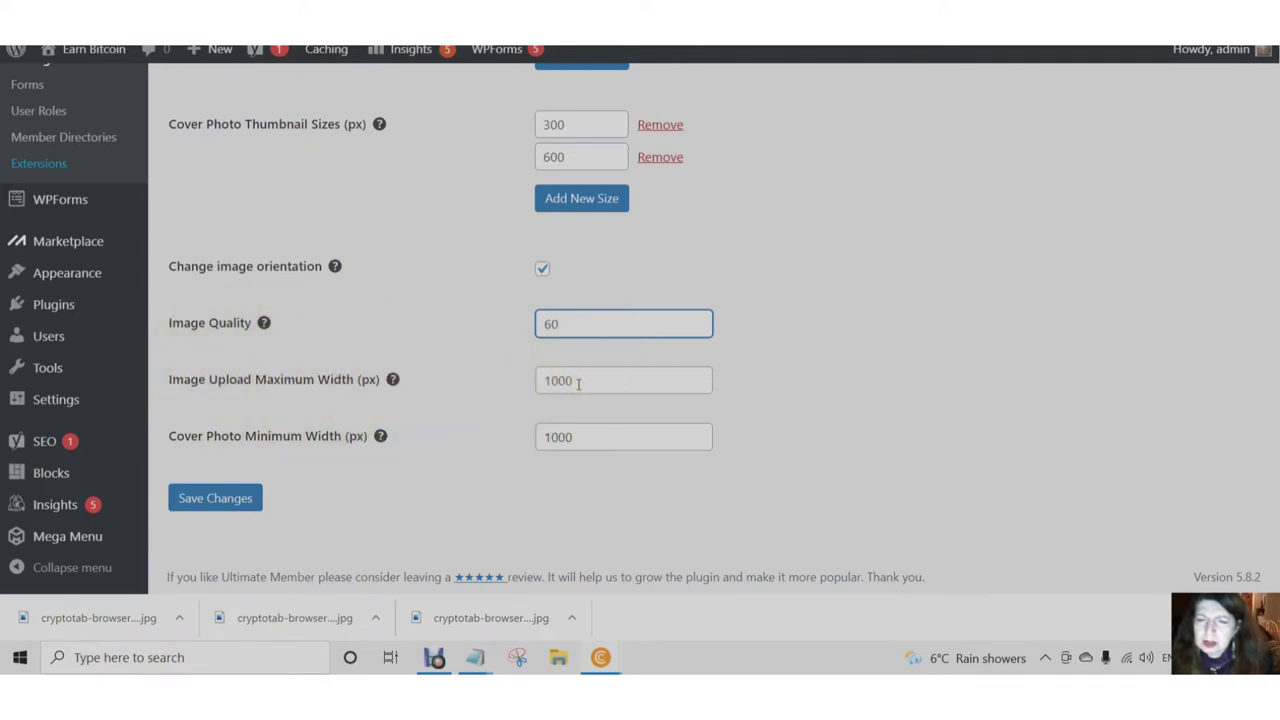
left_click_drag(575, 381, 513, 380)
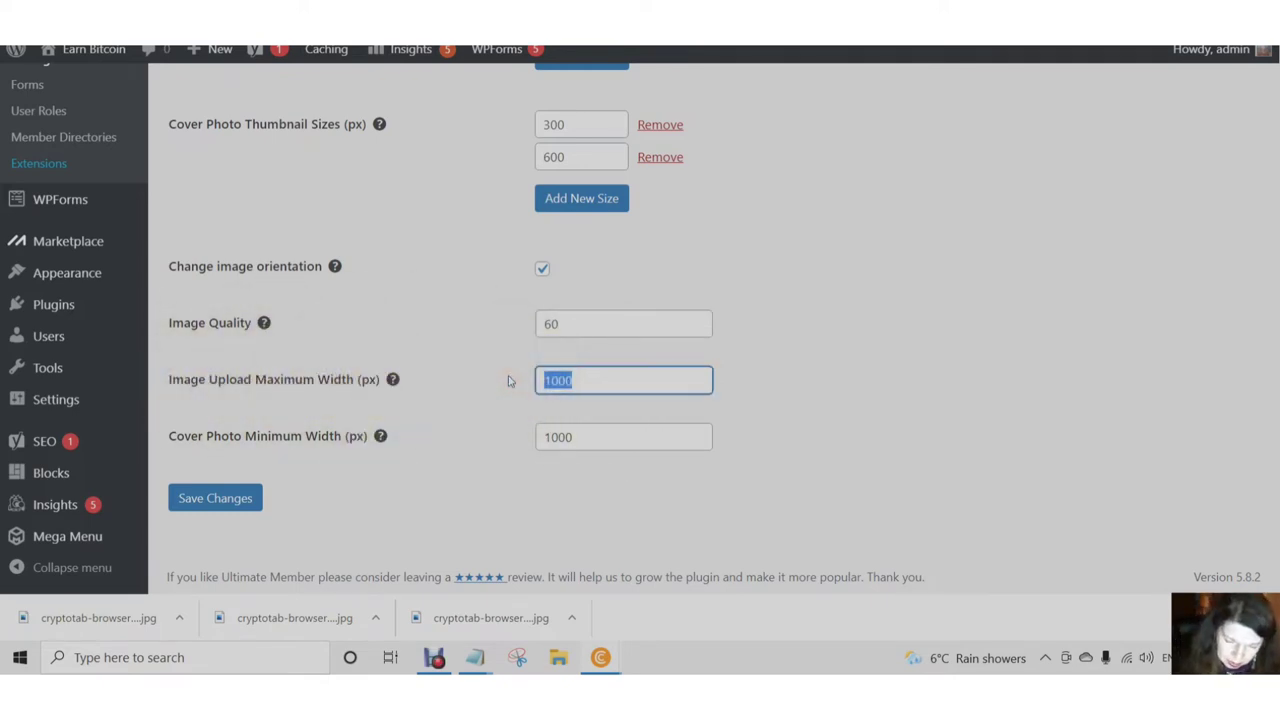
type("1280")
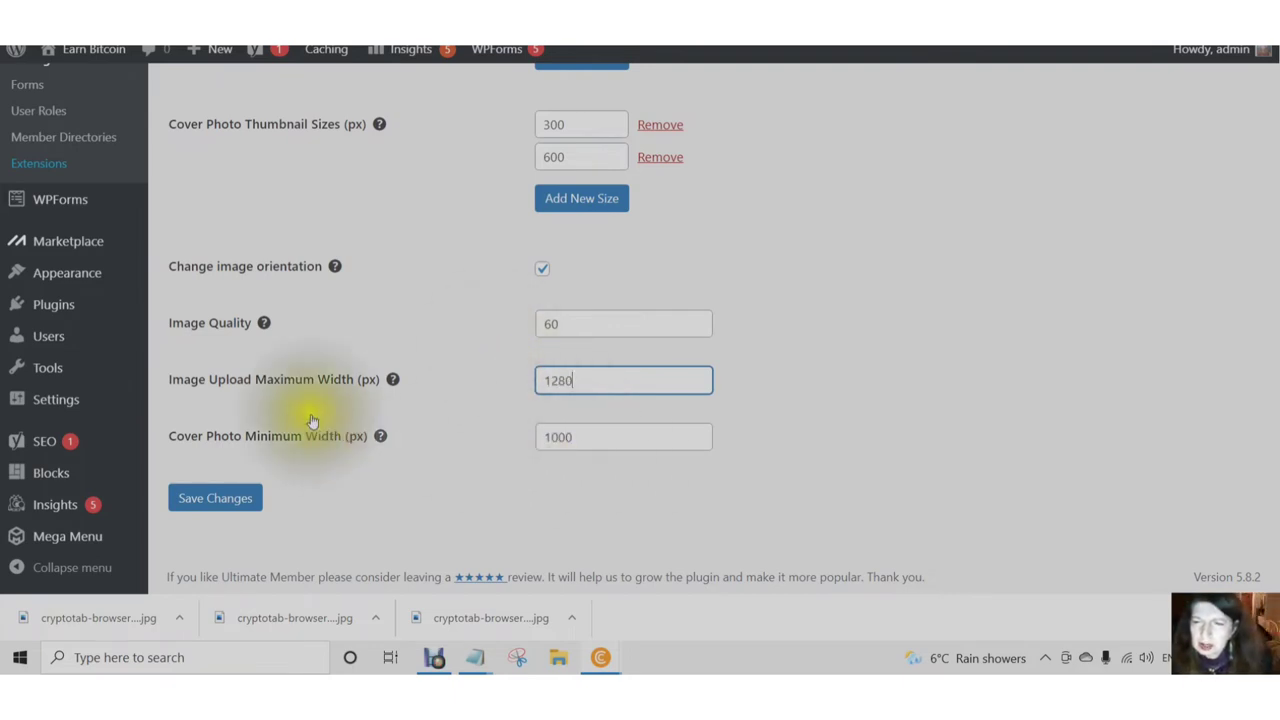
mouse_move(145, 440)
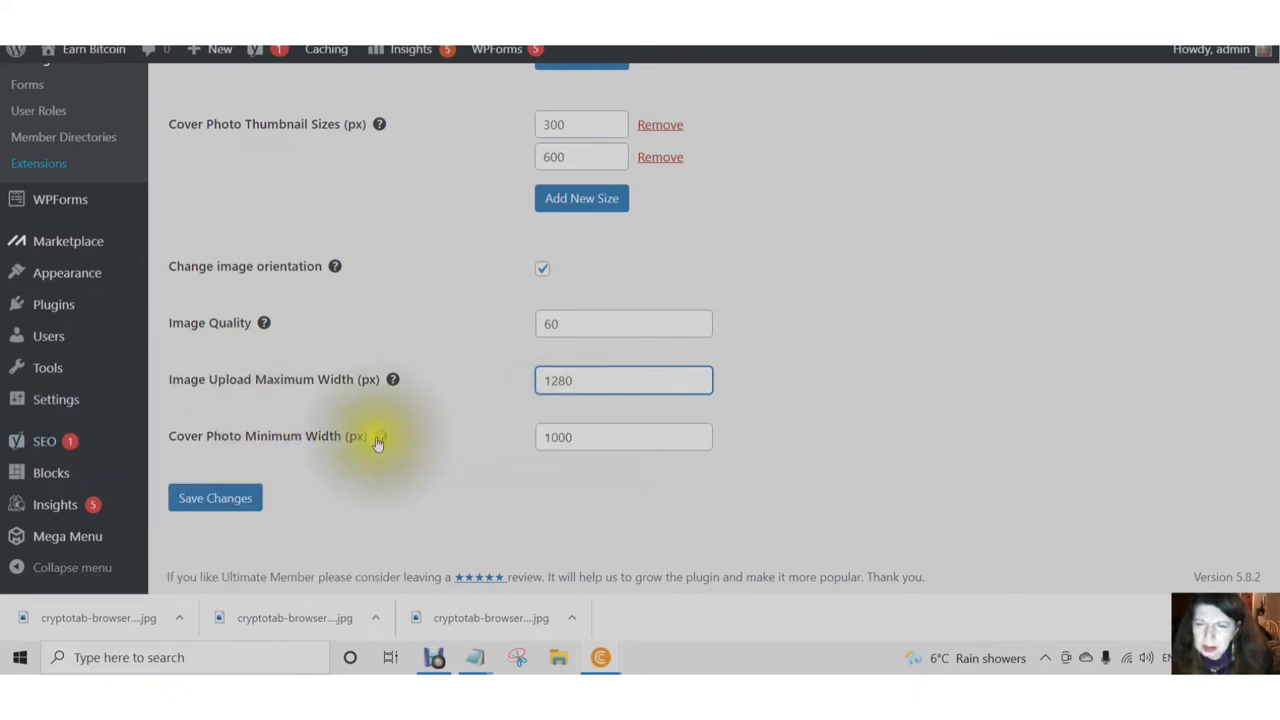
mouse_move(381, 441)
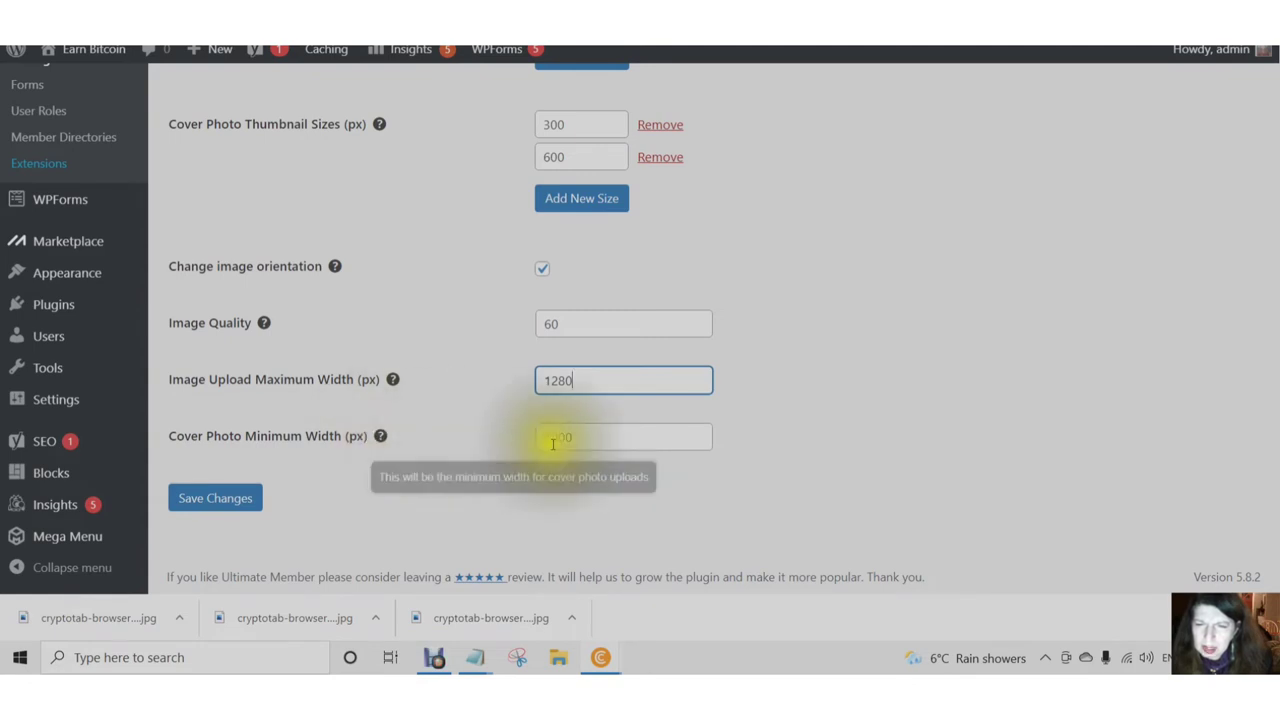
left_click(209, 502)
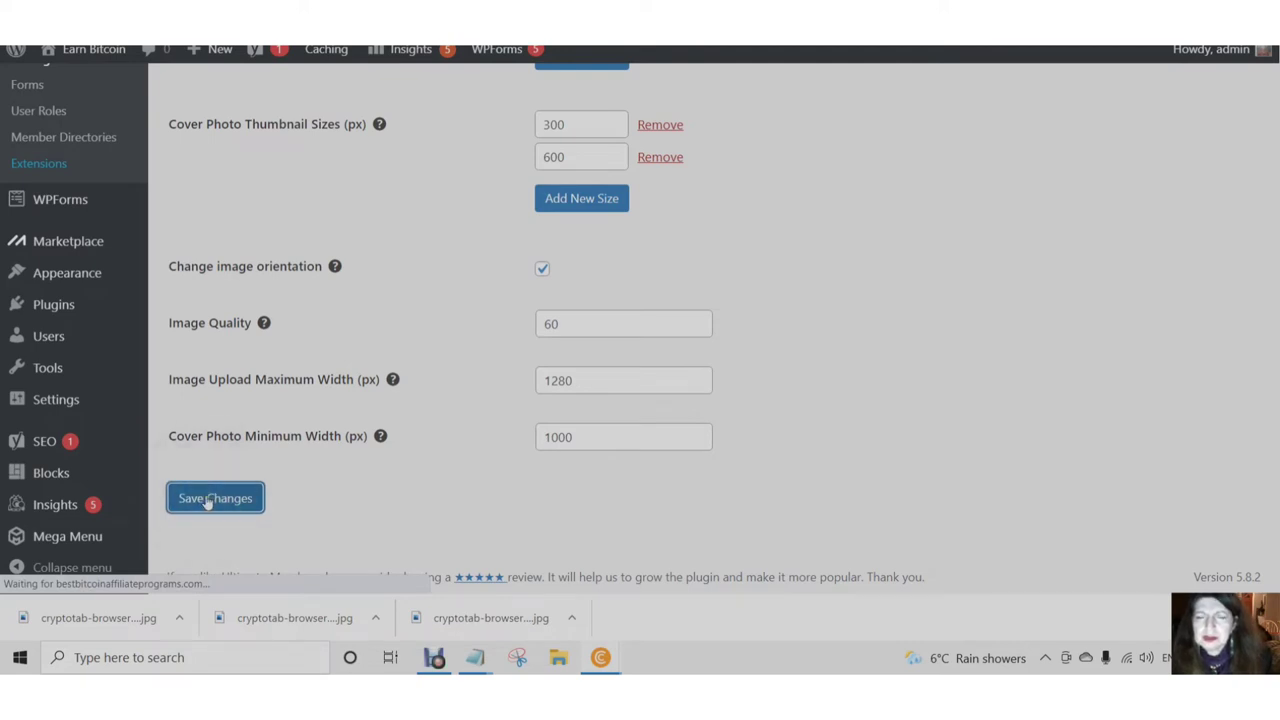
left_click(209, 502)
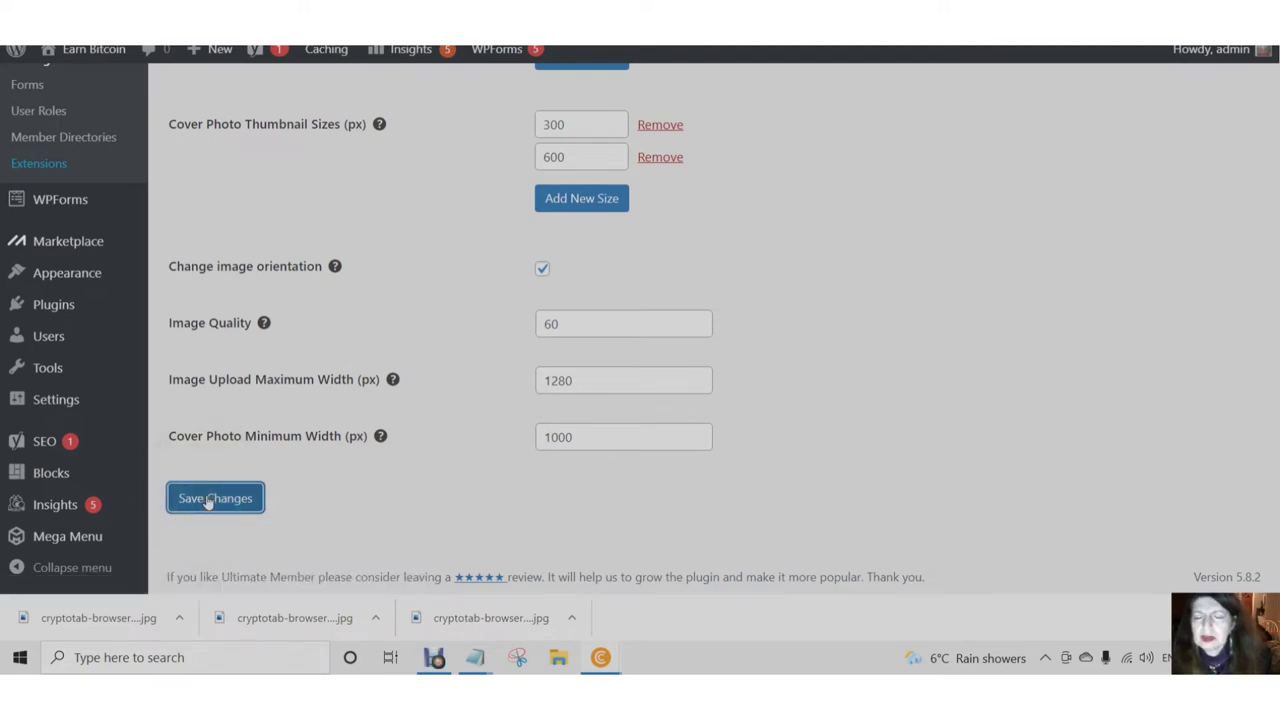
- Reload the Ultimate Member settings page
scroll(329, 417, "down", 4)
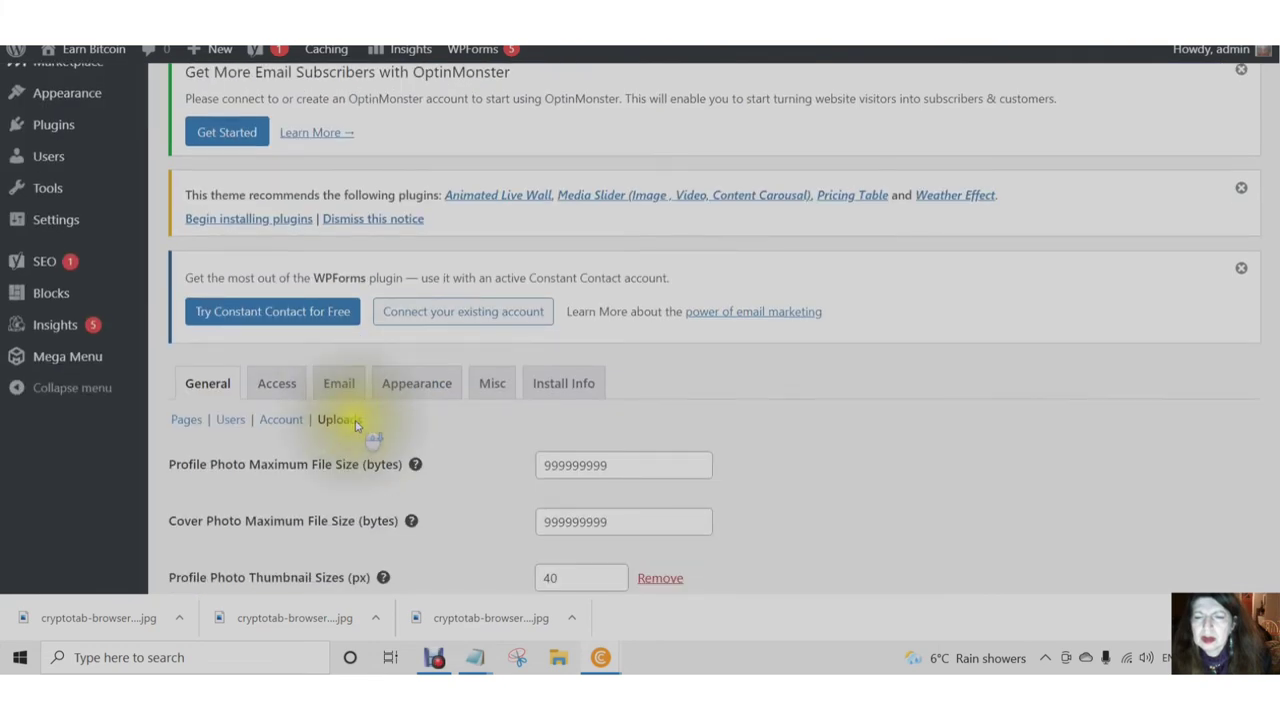
scroll(355, 425, "down", 6)
scroll(355, 425, "up", 5)
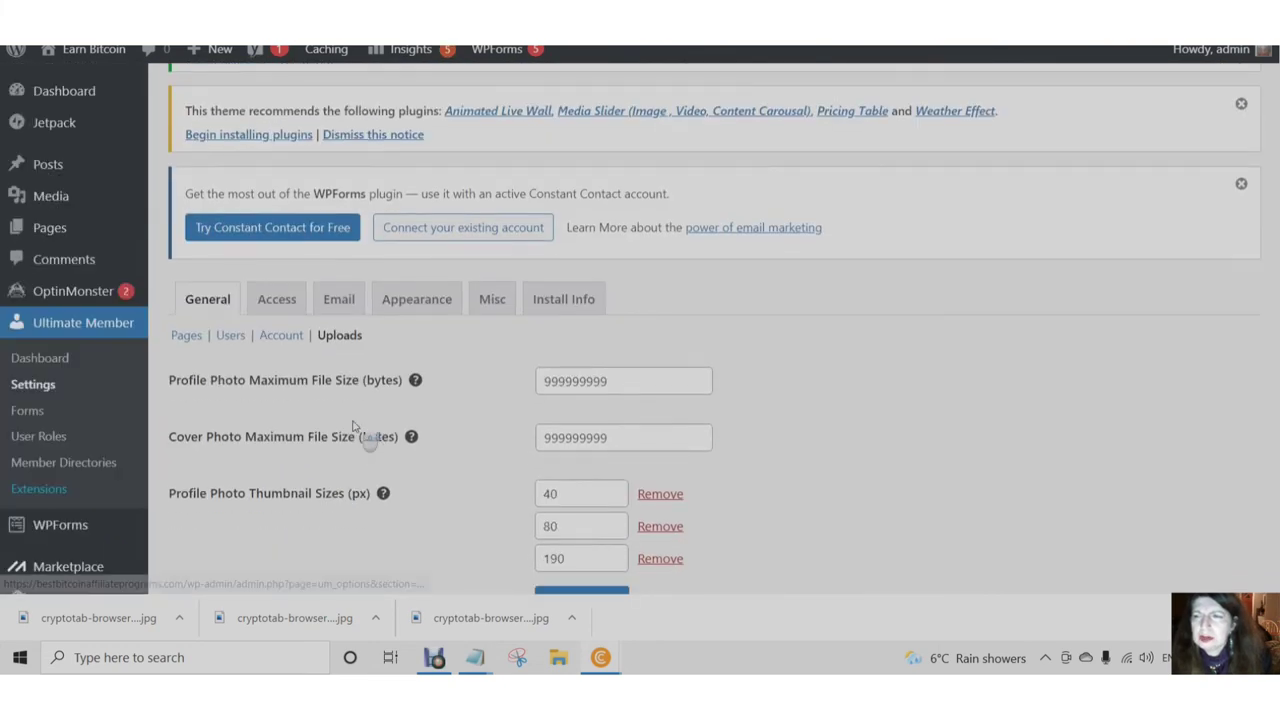
scroll(353, 427, "down", 1)
left_click(33, 222)
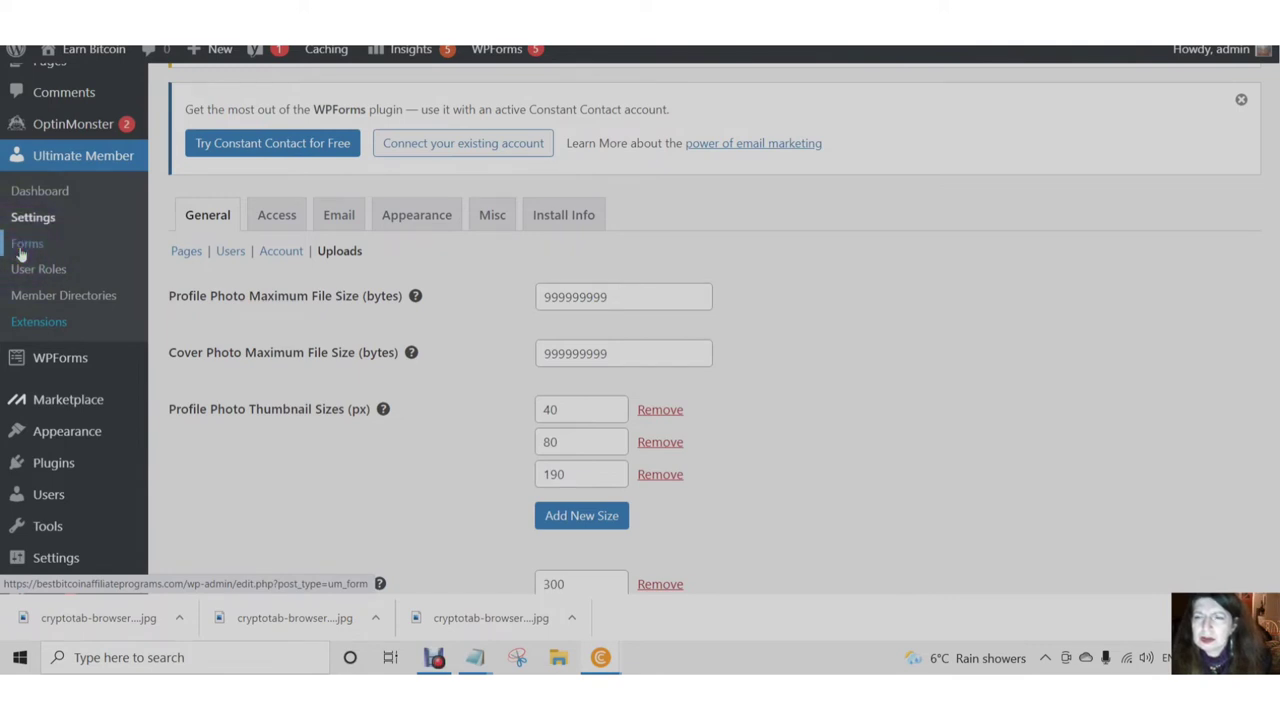
- Open Ultimate Member Forms and browse the Default Registration, Login and Profile forms
left_click(22, 248)
scroll(329, 366, "down", 3)
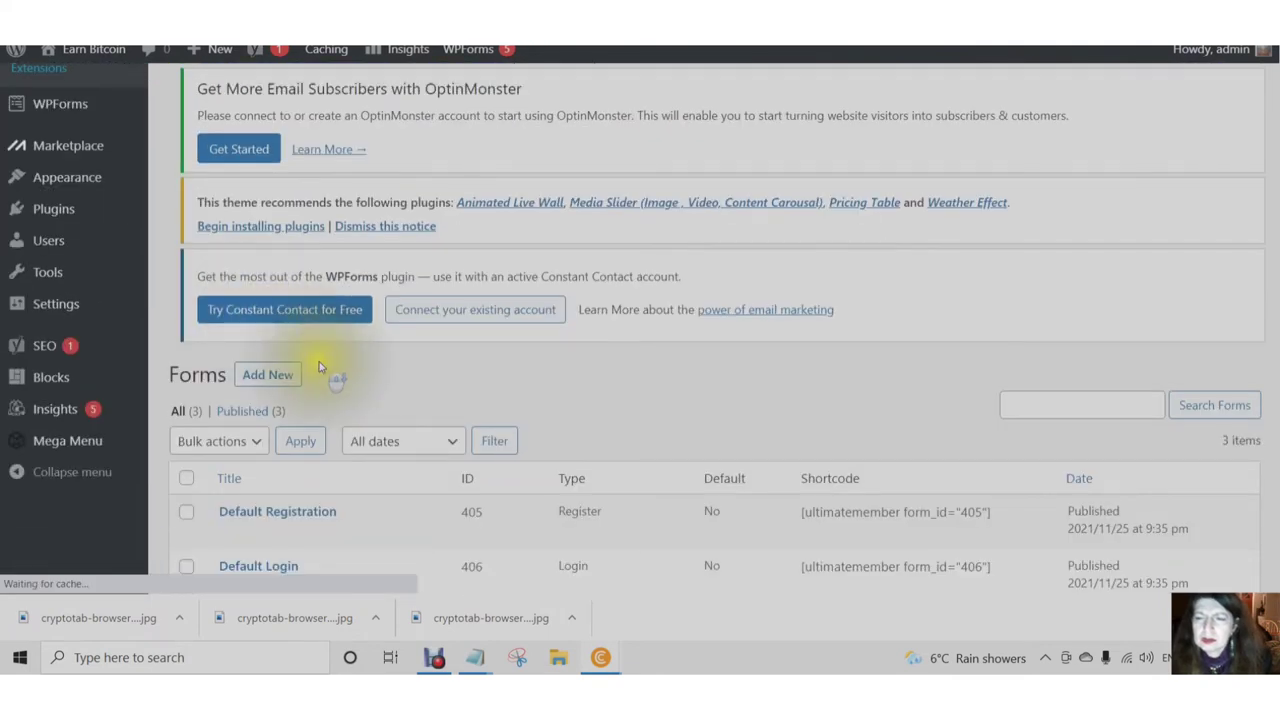
scroll(307, 383, "up", 1)
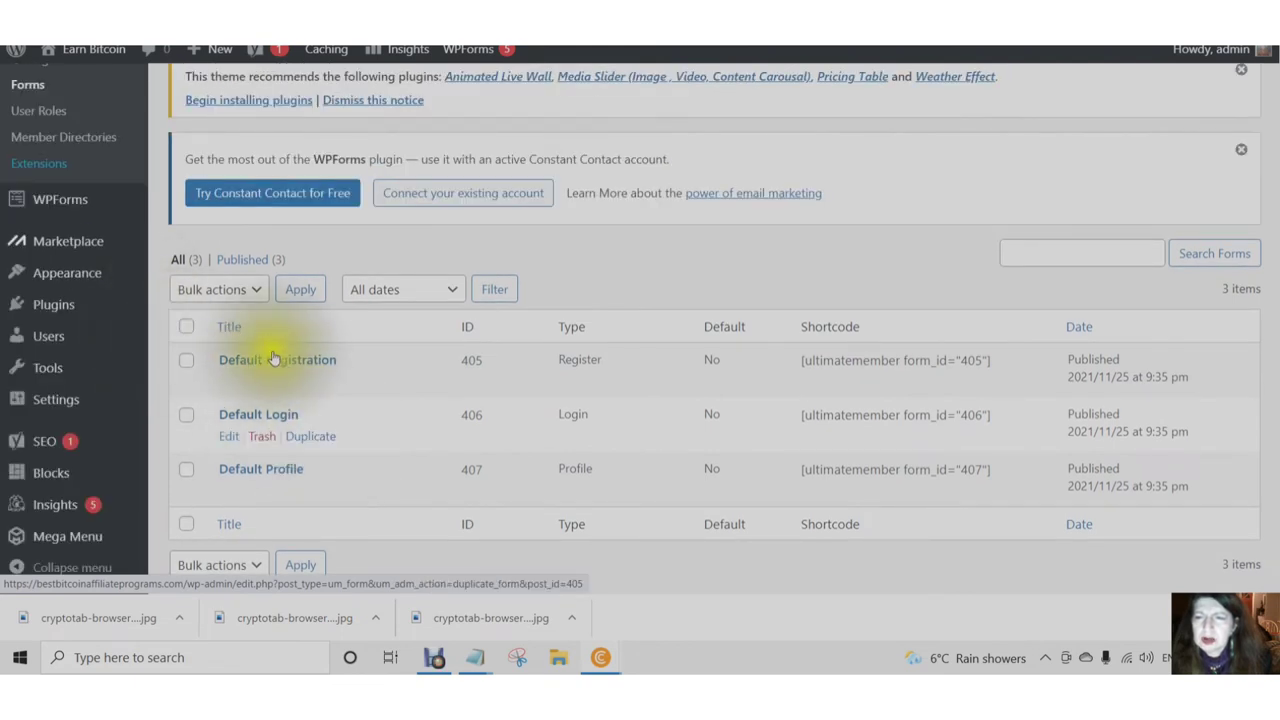
left_click(280, 416)
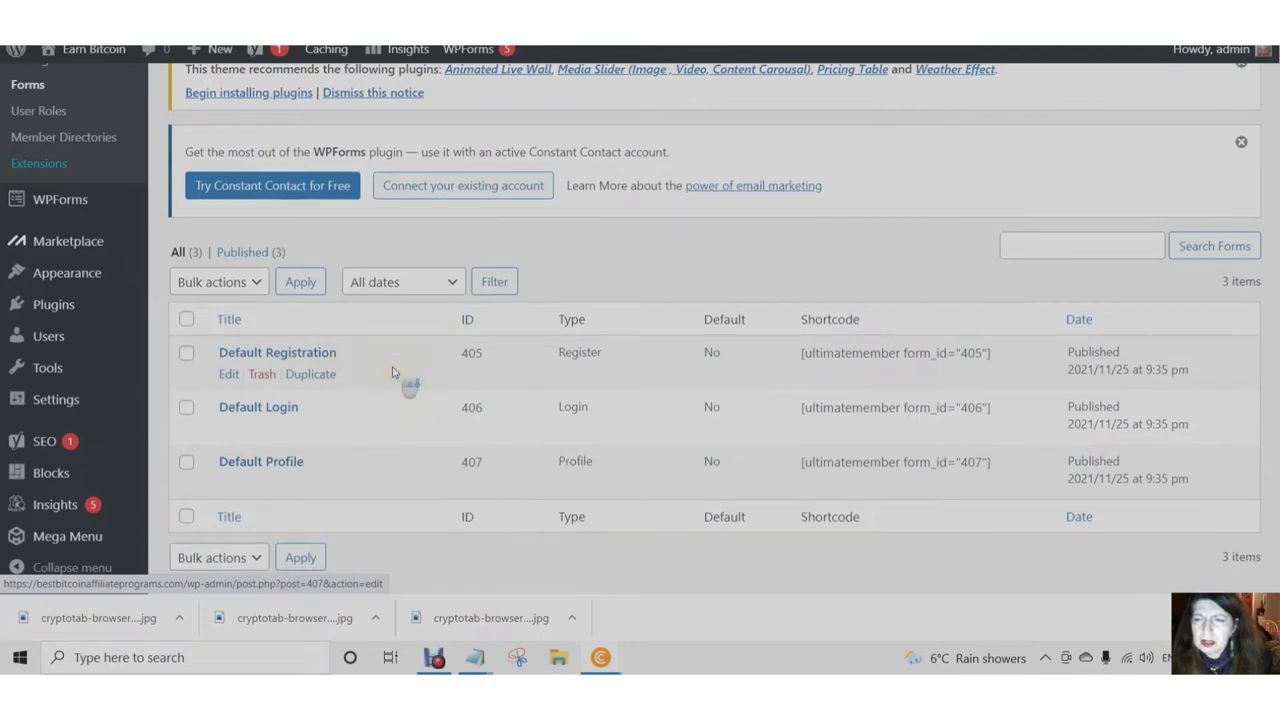
scroll(398, 378, "down", 1)
scroll(370, 390, "up", 2)
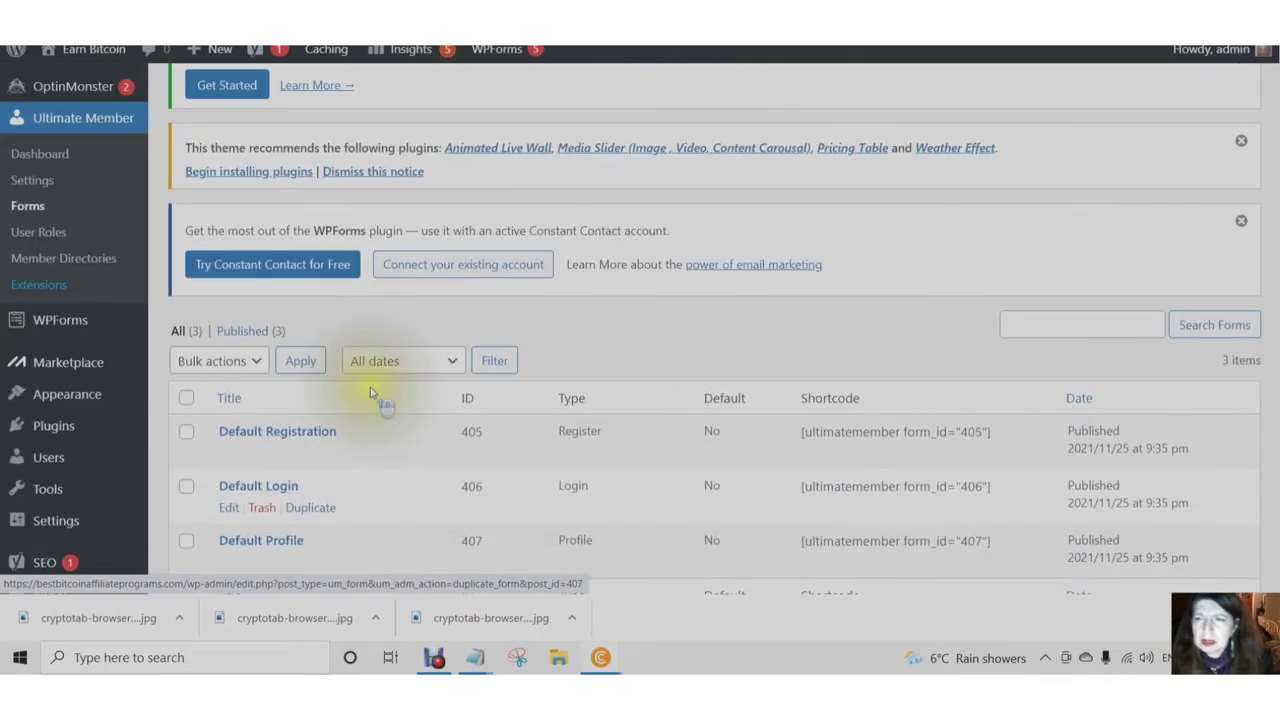
scroll(370, 390, "down", 1)
scroll(376, 388, "down", 1)
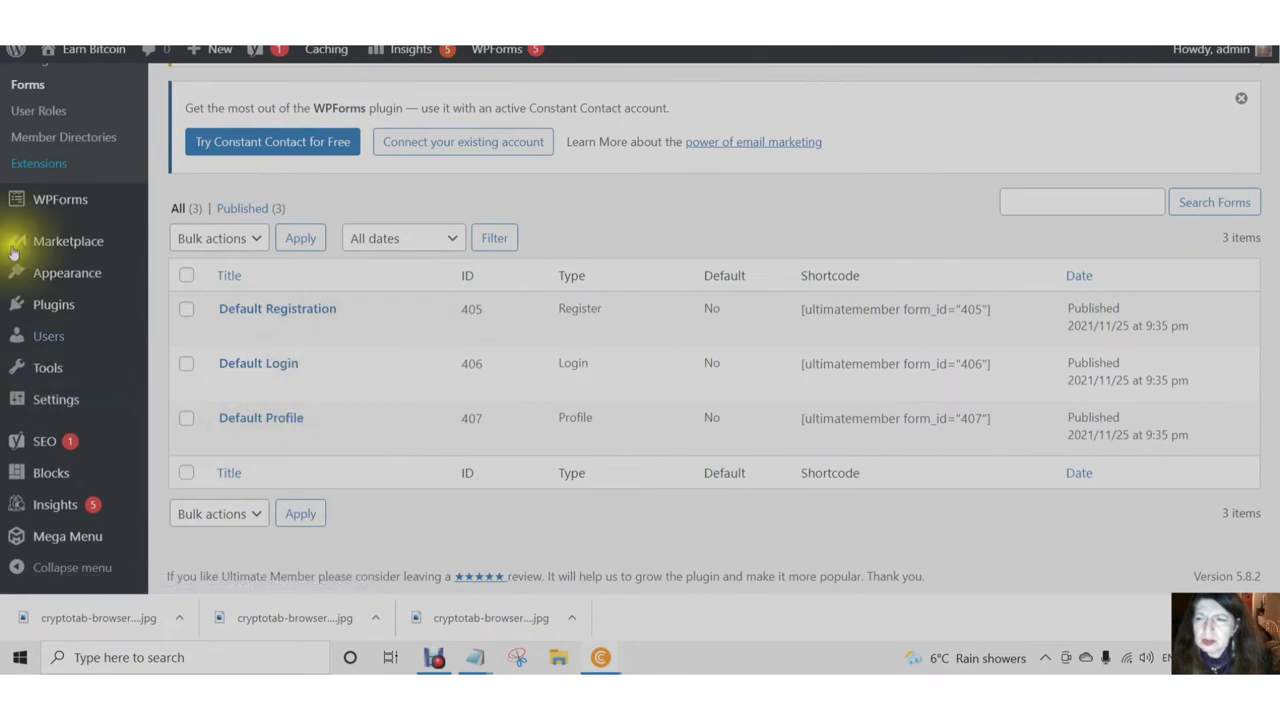
scroll(43, 270, "up", 4)
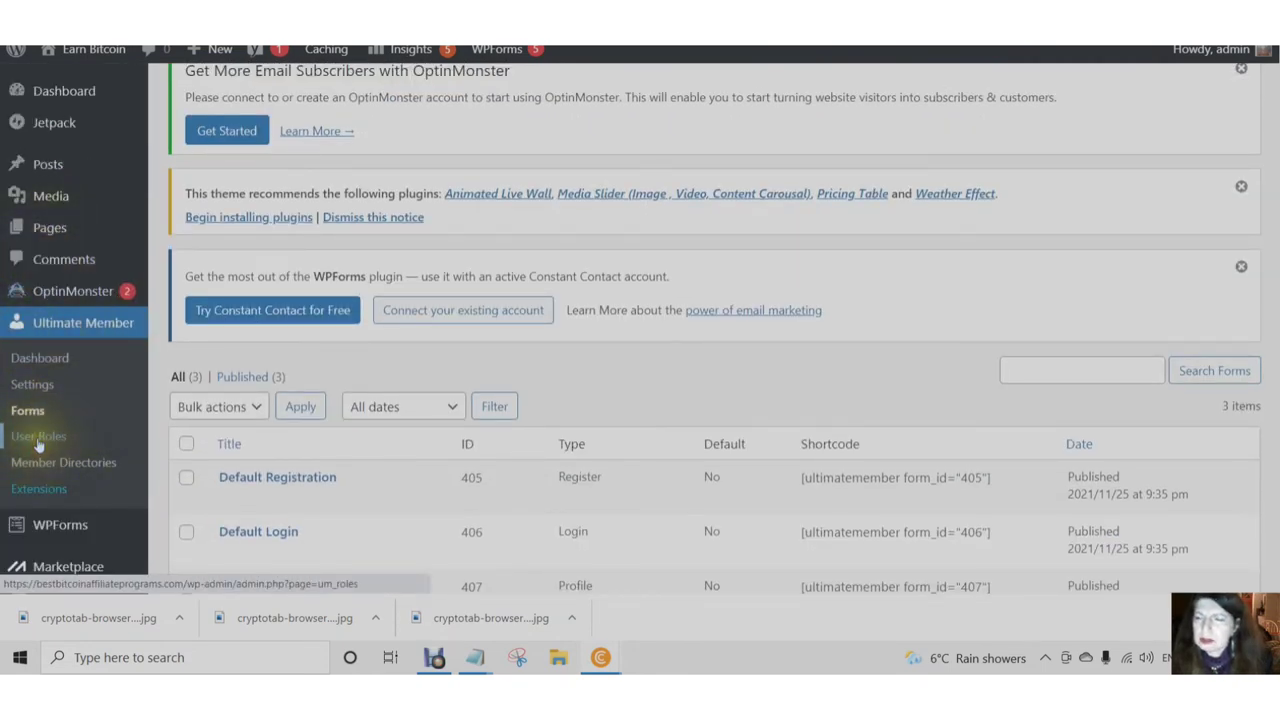
left_click(38, 438)
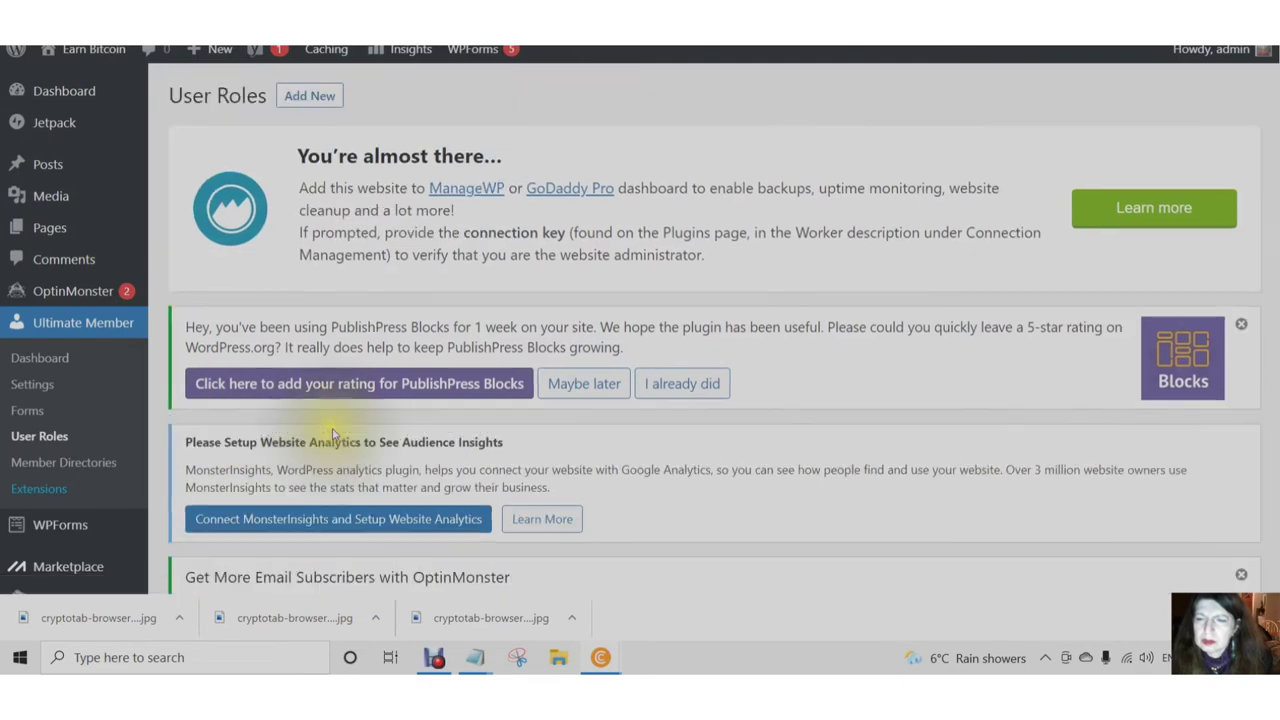
scroll(330, 435, "down", 2)
scroll(330, 435, "down", 8)
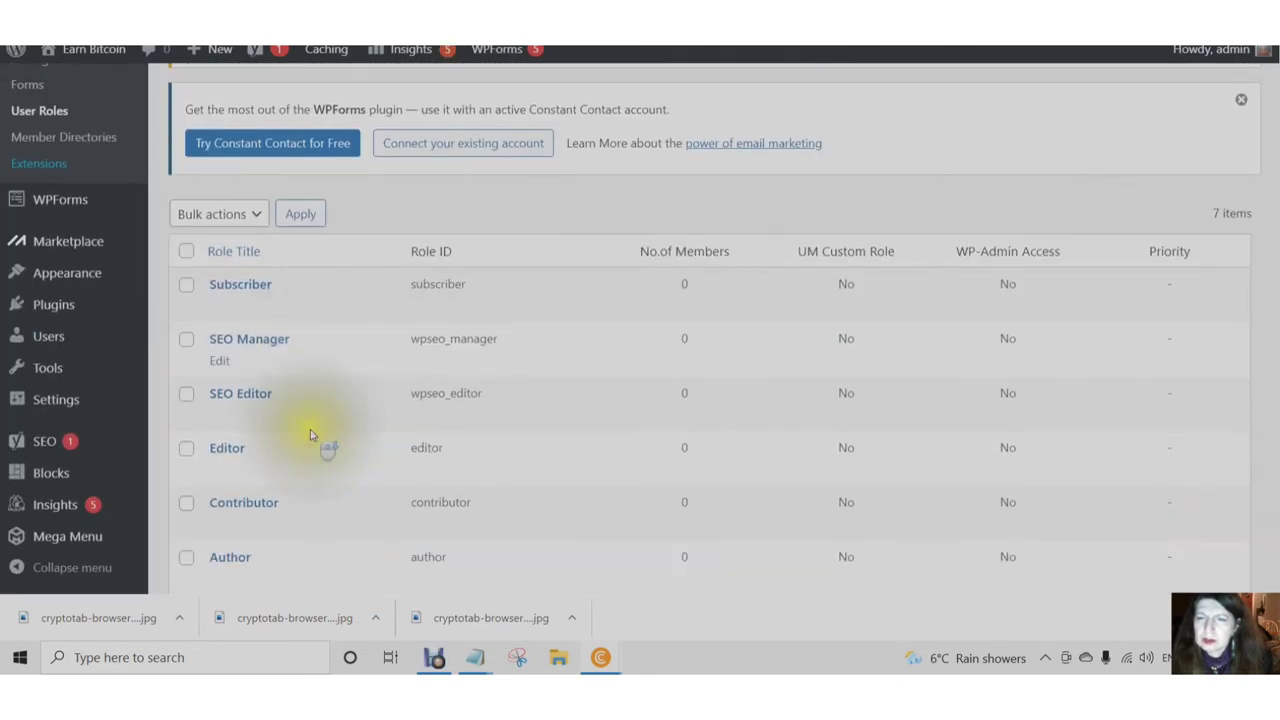
scroll(357, 415, "down", 1)
scroll(350, 417, "down", 1)
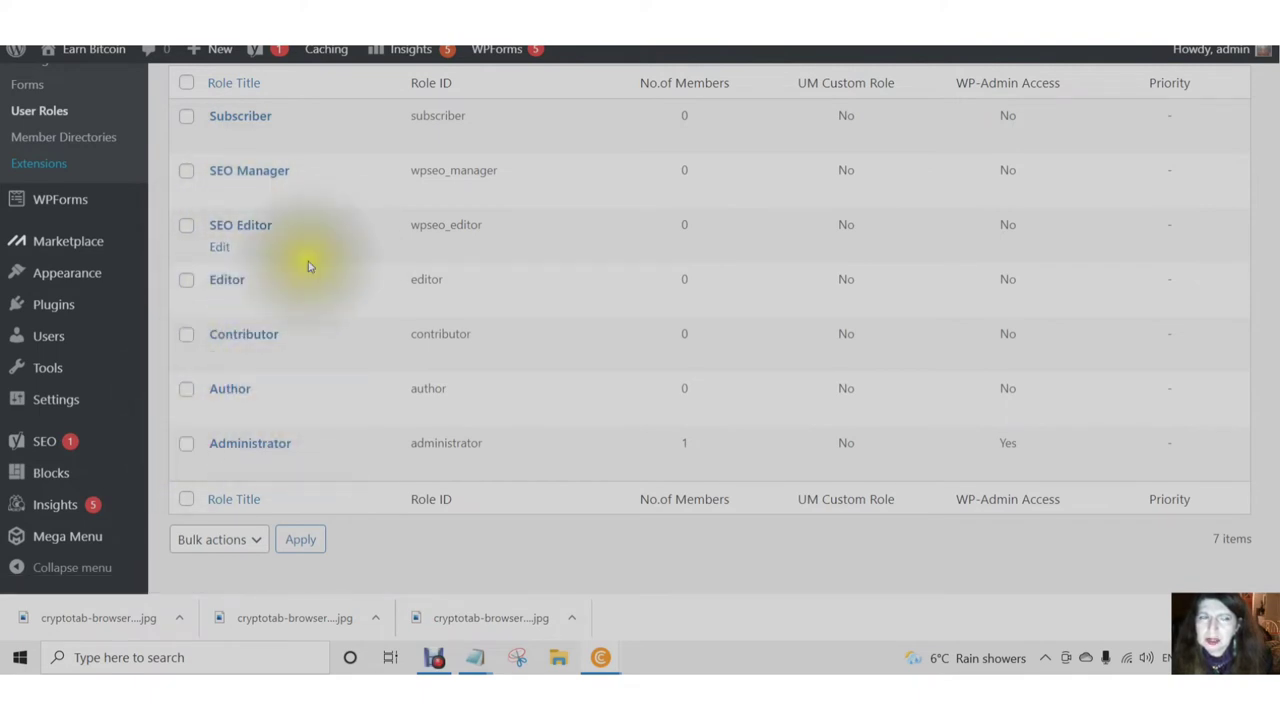
scroll(312, 270, "up", 3)
scroll(310, 268, "down", 3)
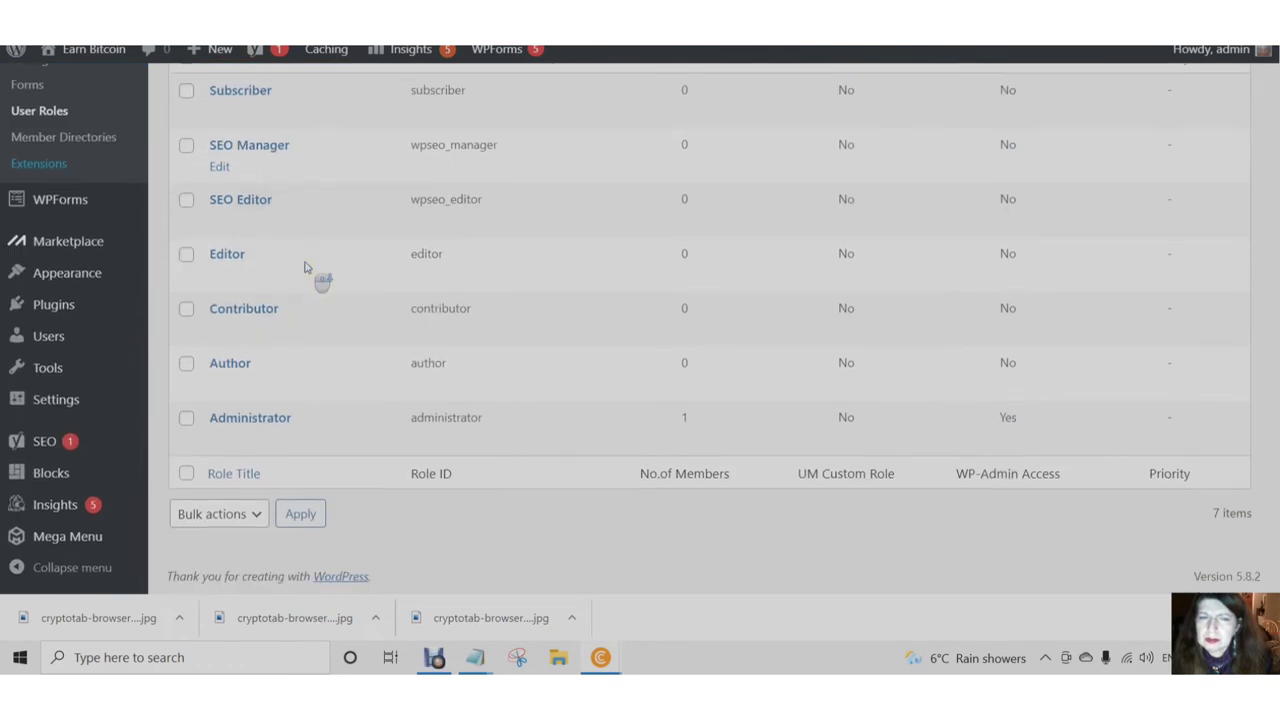
scroll(278, 258, "up", 3)
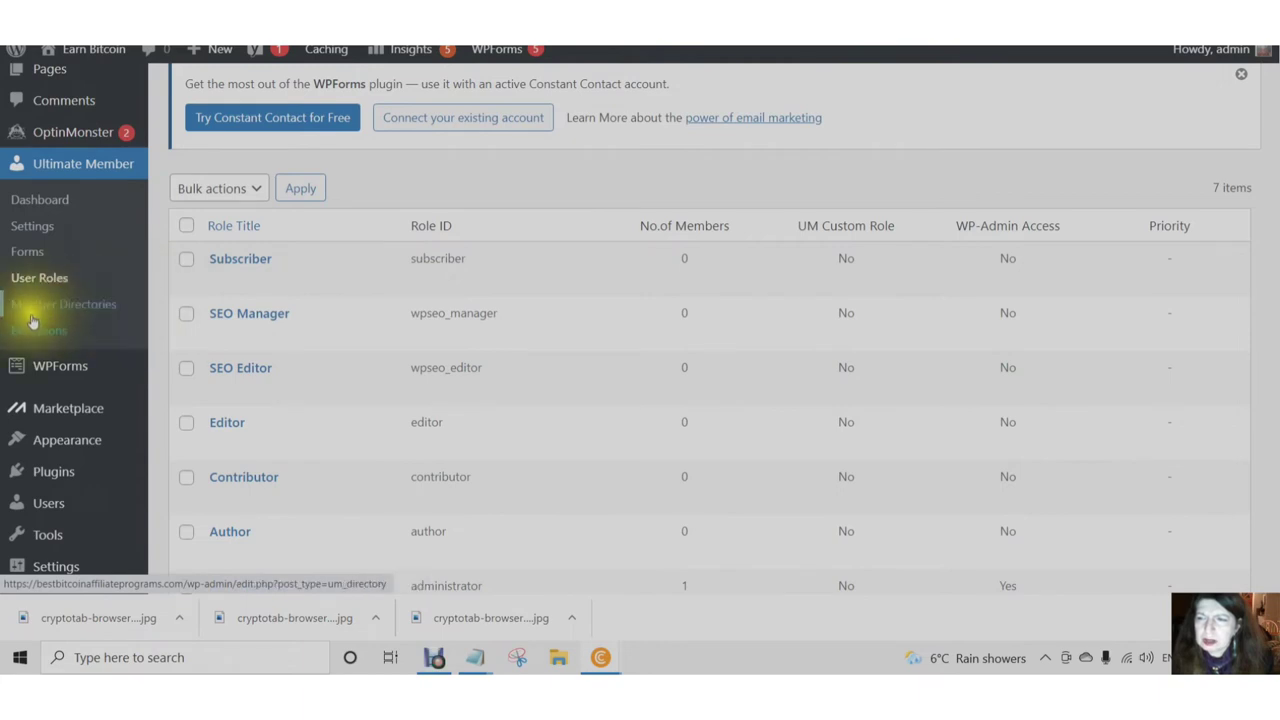
scroll(60, 355, "down", 2)
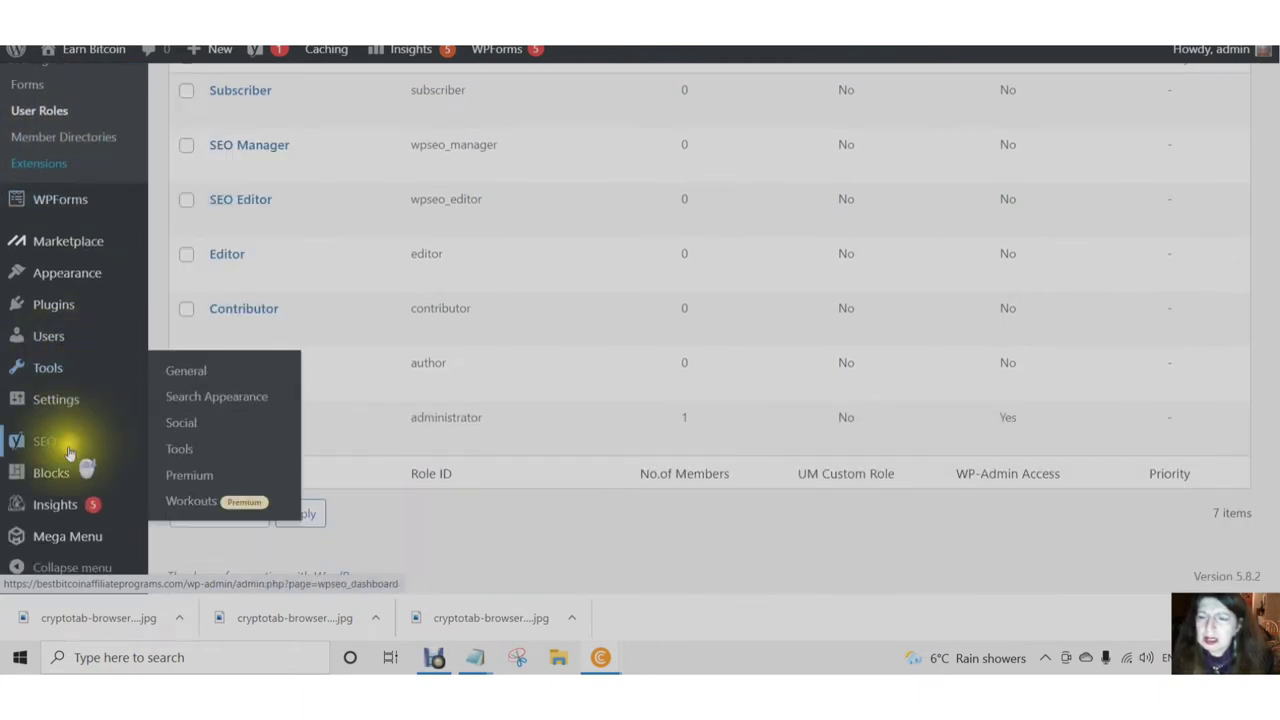
mouse_move(67, 541)
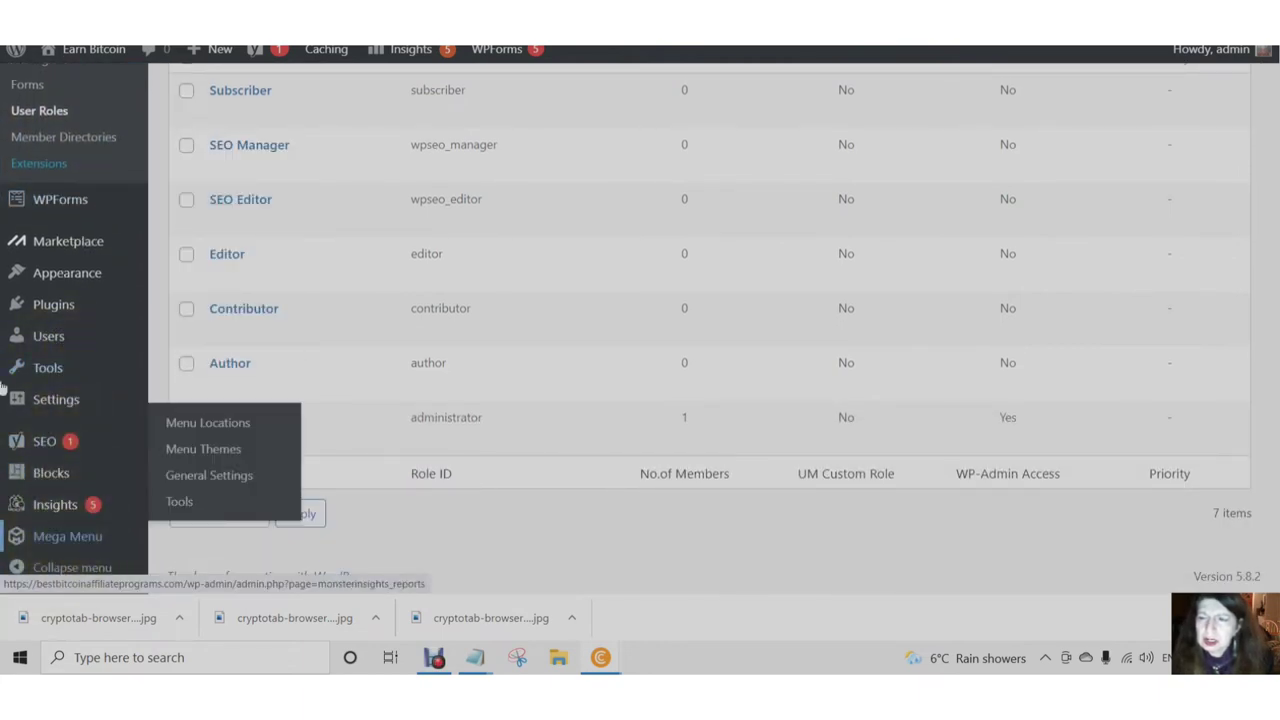
mouse_move(62, 281)
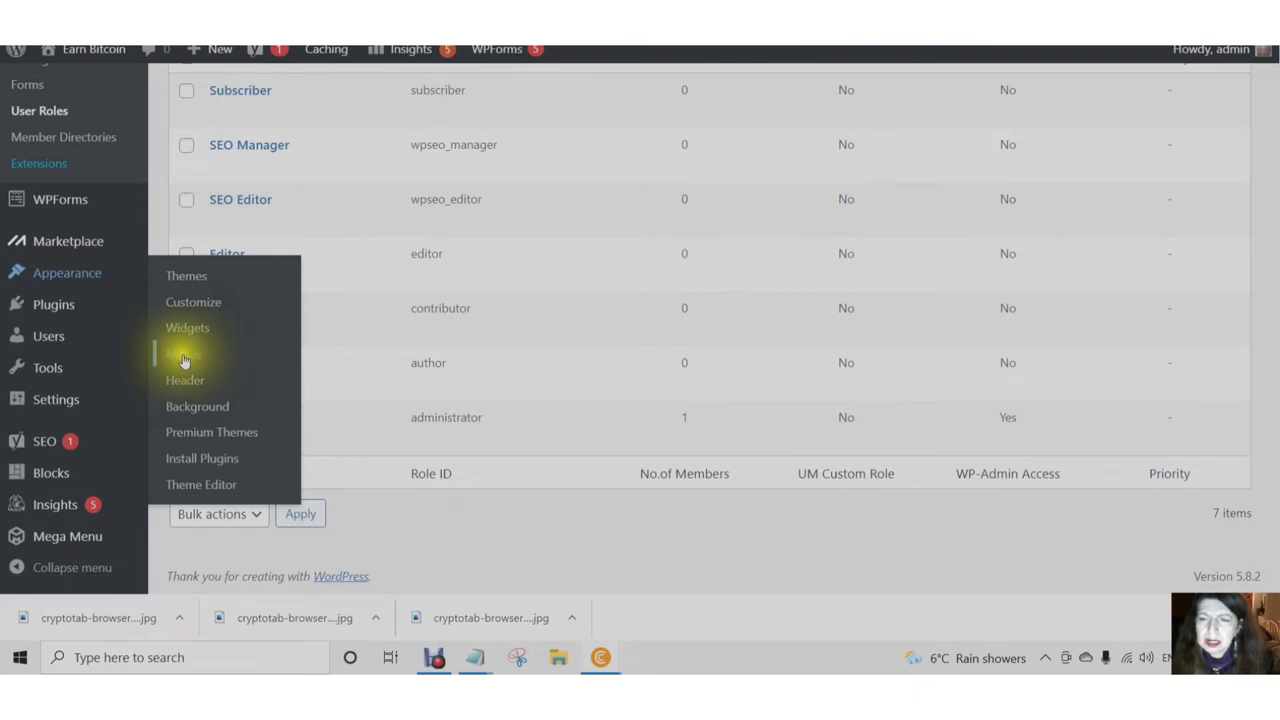
- Review the Bitcoin Info primary menu in Appearance > Menus and start a new menu
left_click(177, 362)
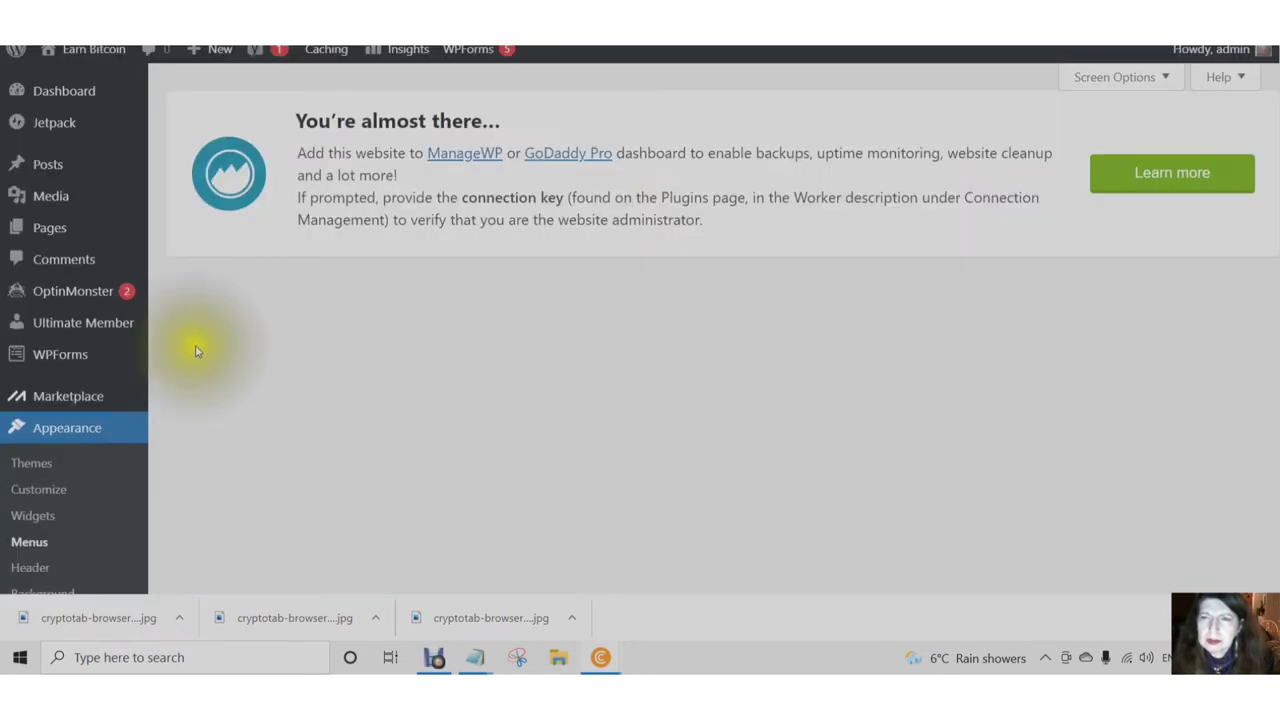
scroll(260, 335, "down", 10)
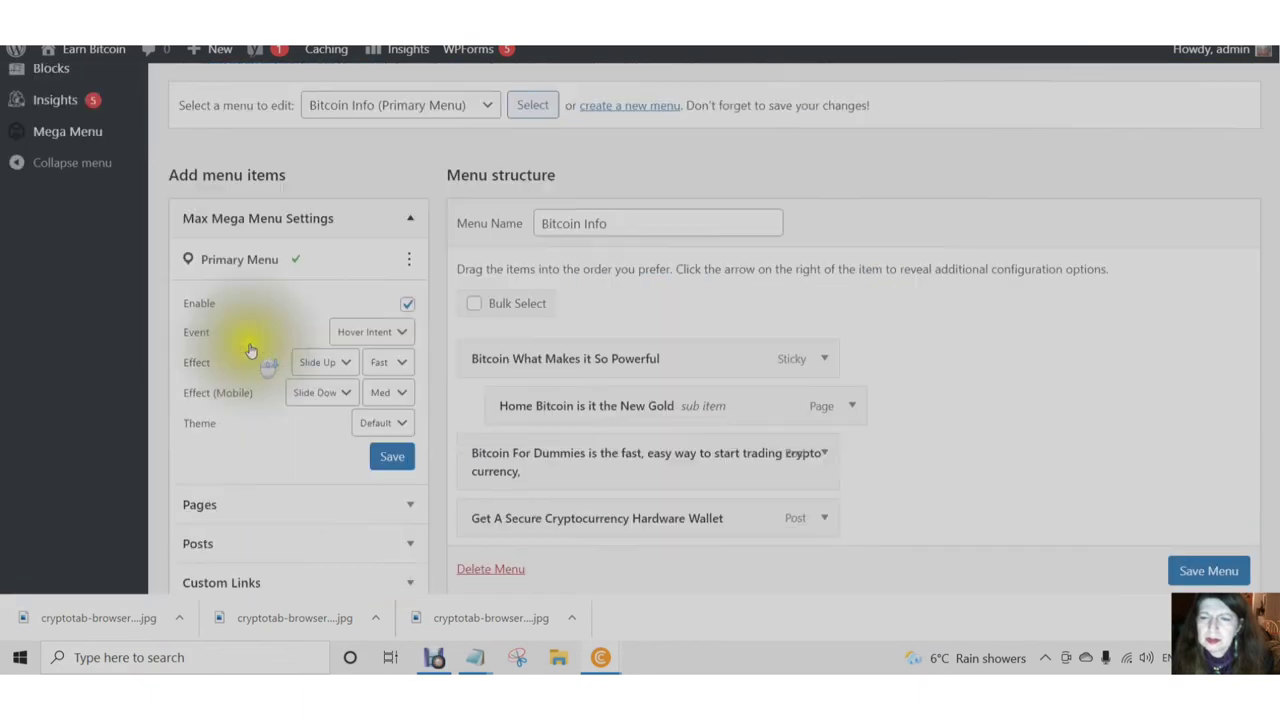
scroll(250, 350, "down", 2)
scroll(250, 355, "down", 1)
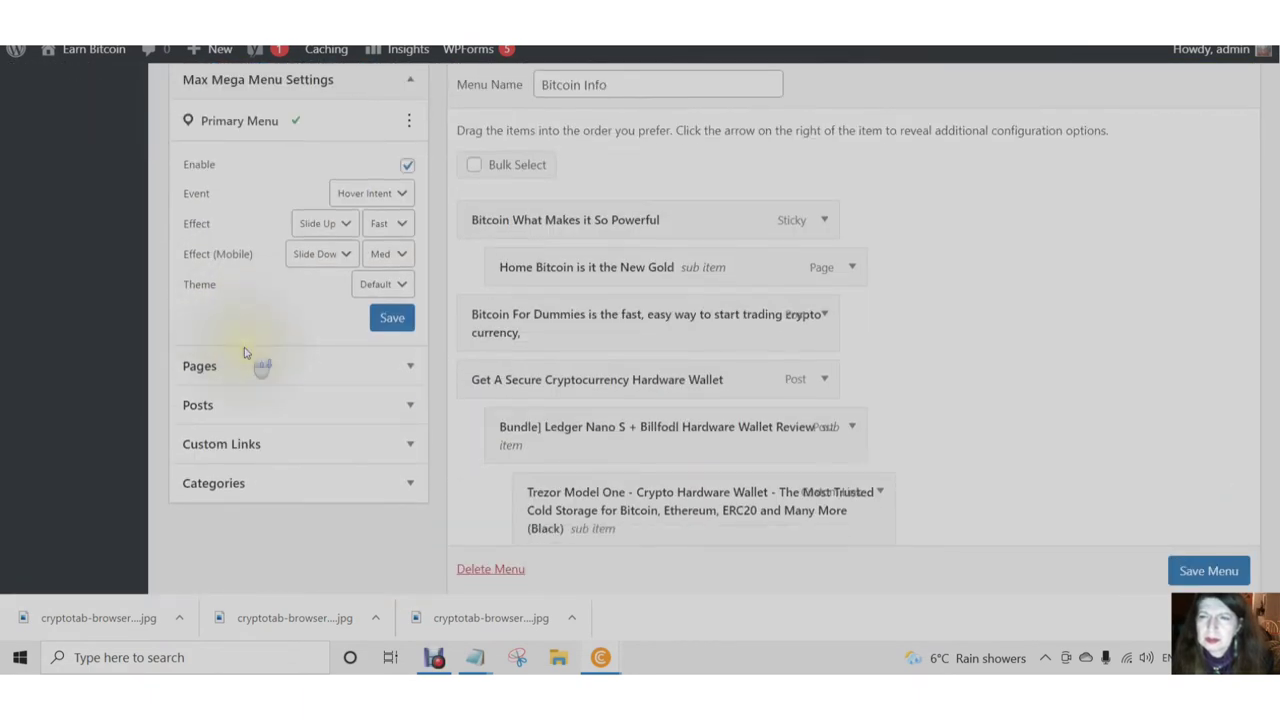
scroll(251, 366, "up", 2)
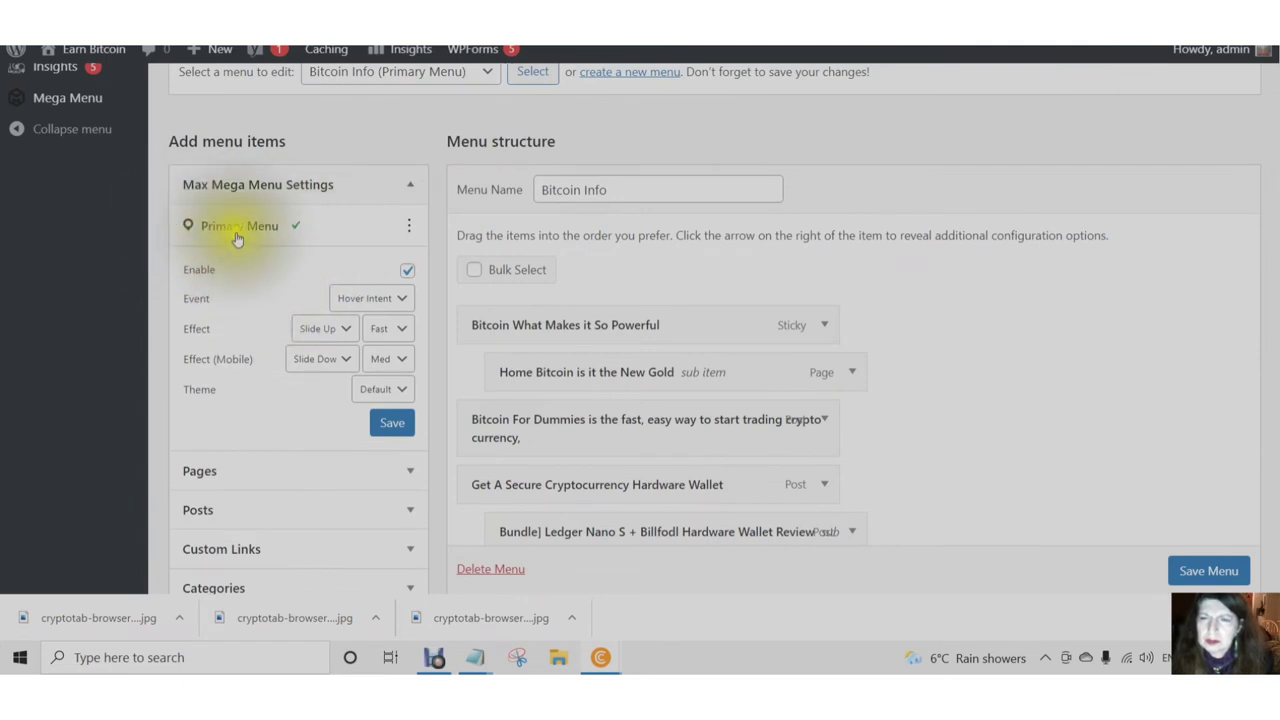
scroll(235, 243, "up", 2)
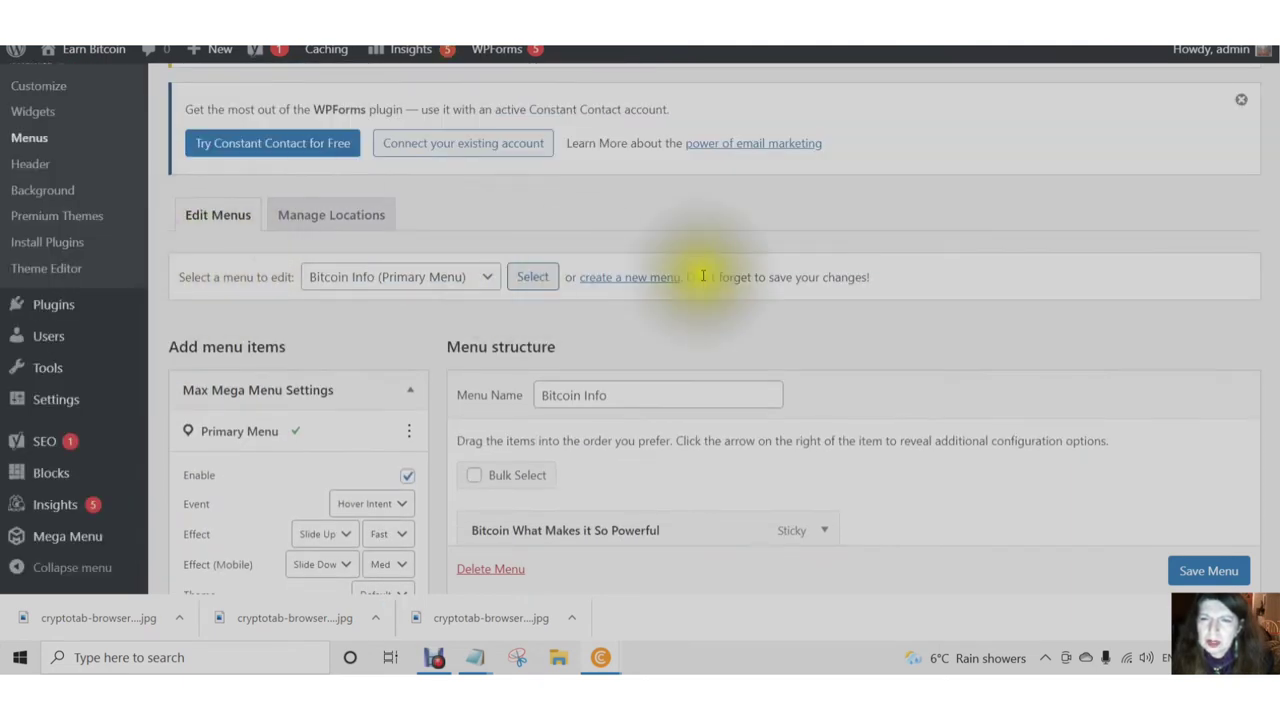
left_click(622, 280)
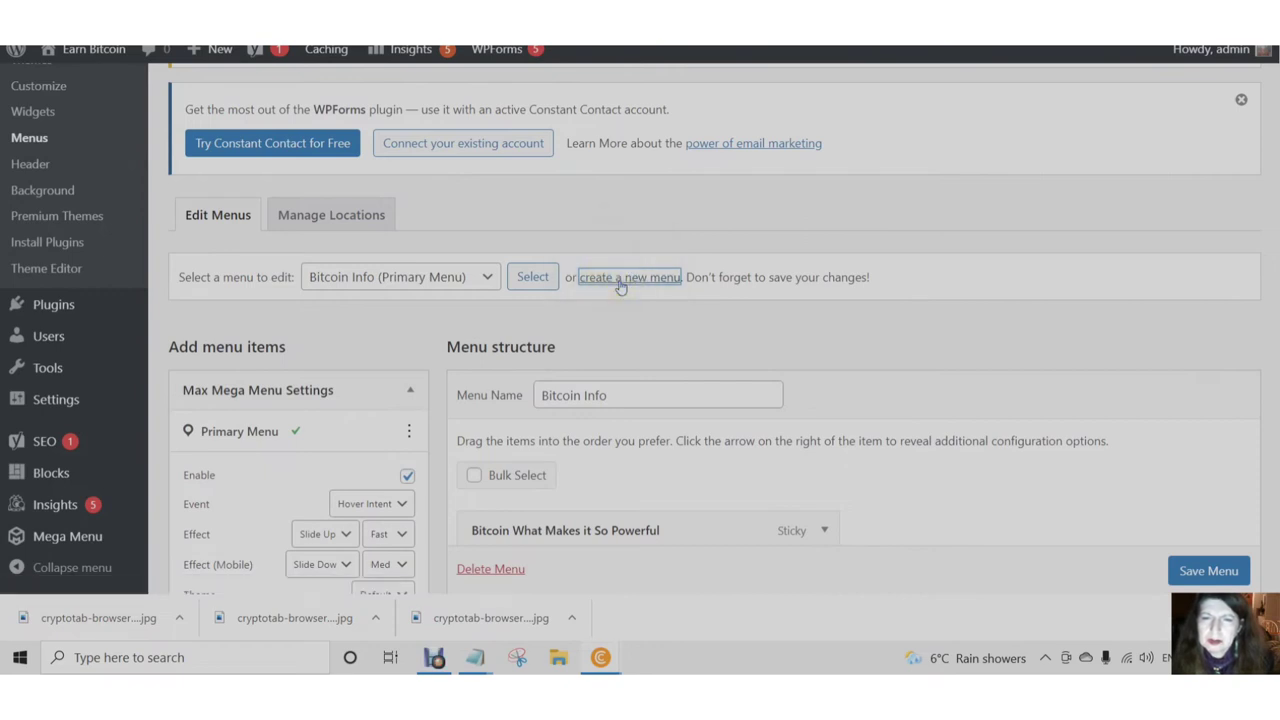
- Begin a new menu, dismiss the plugin rating notice, and enter 'Join Here' as the menu name
left_click(622, 283)
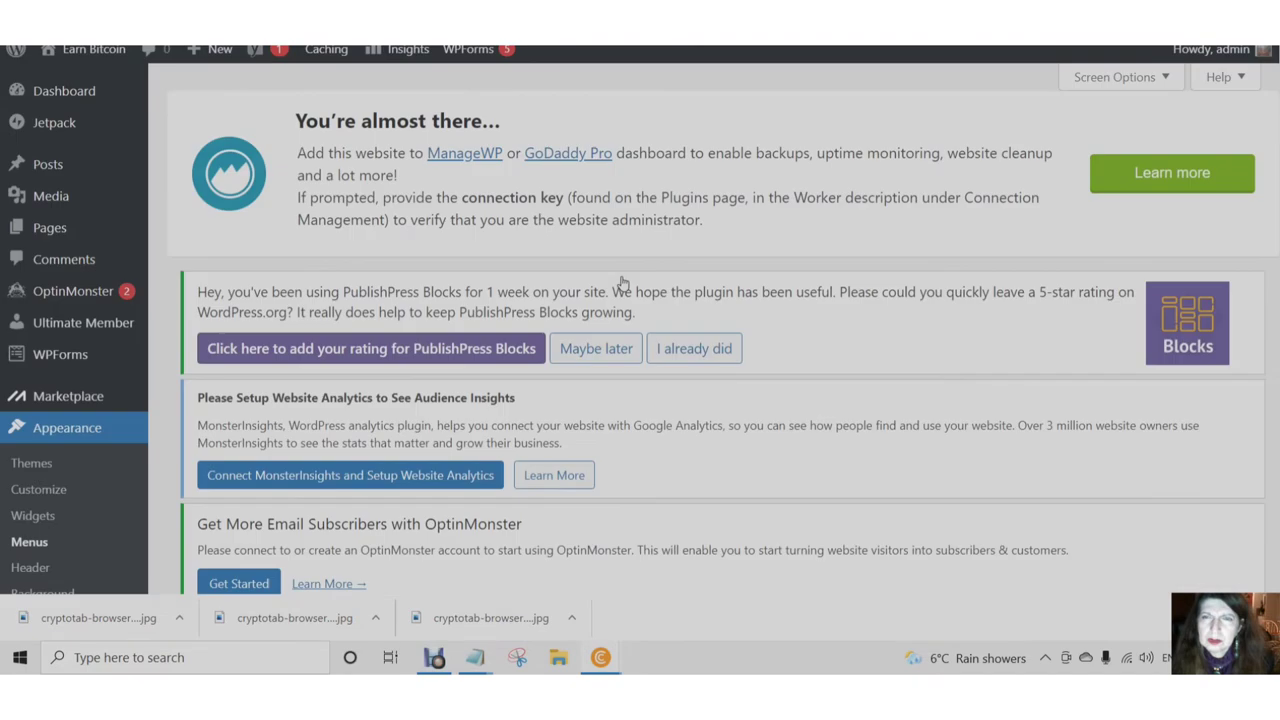
left_click(592, 344)
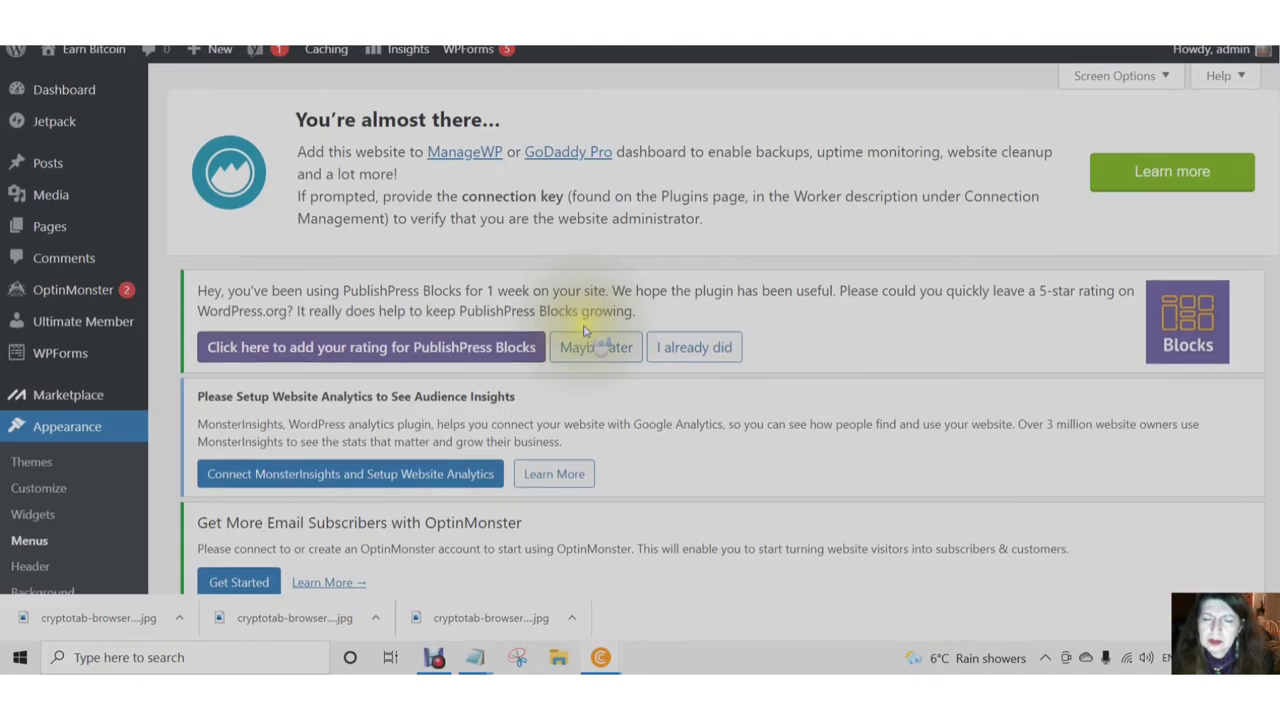
scroll(580, 330, "down", 3)
scroll(578, 327, "down", 4)
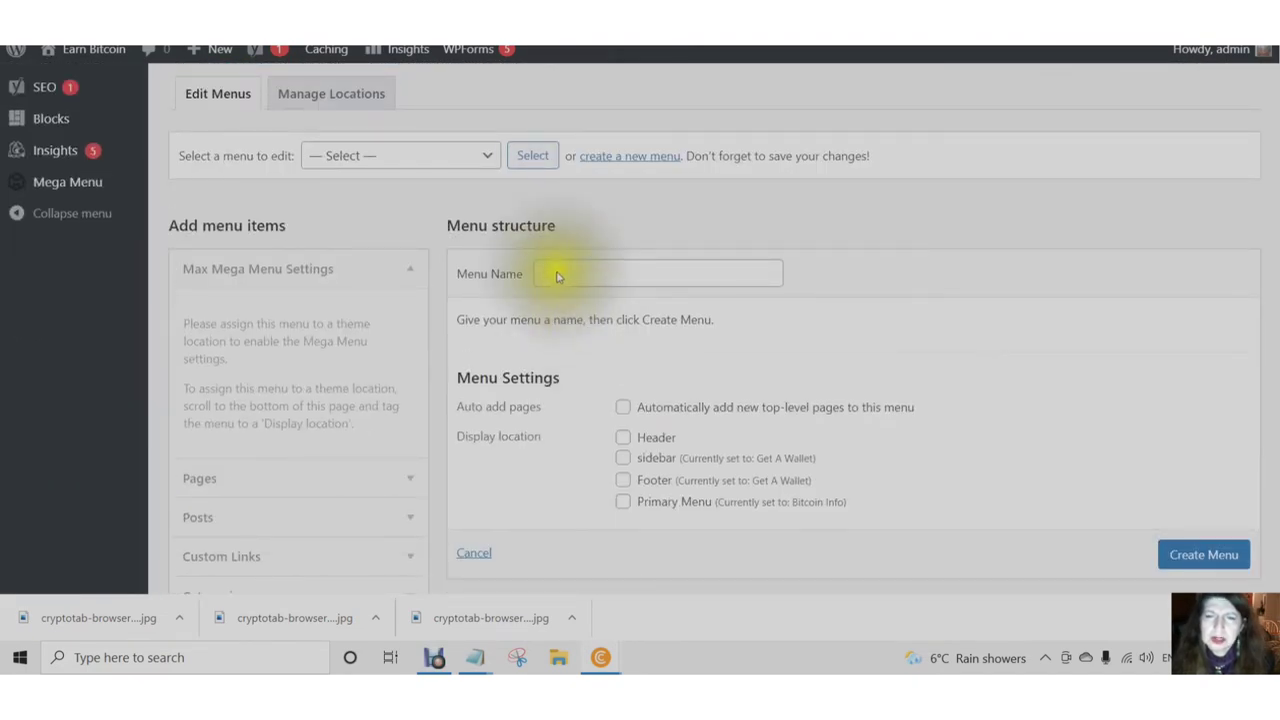
left_click(561, 278)
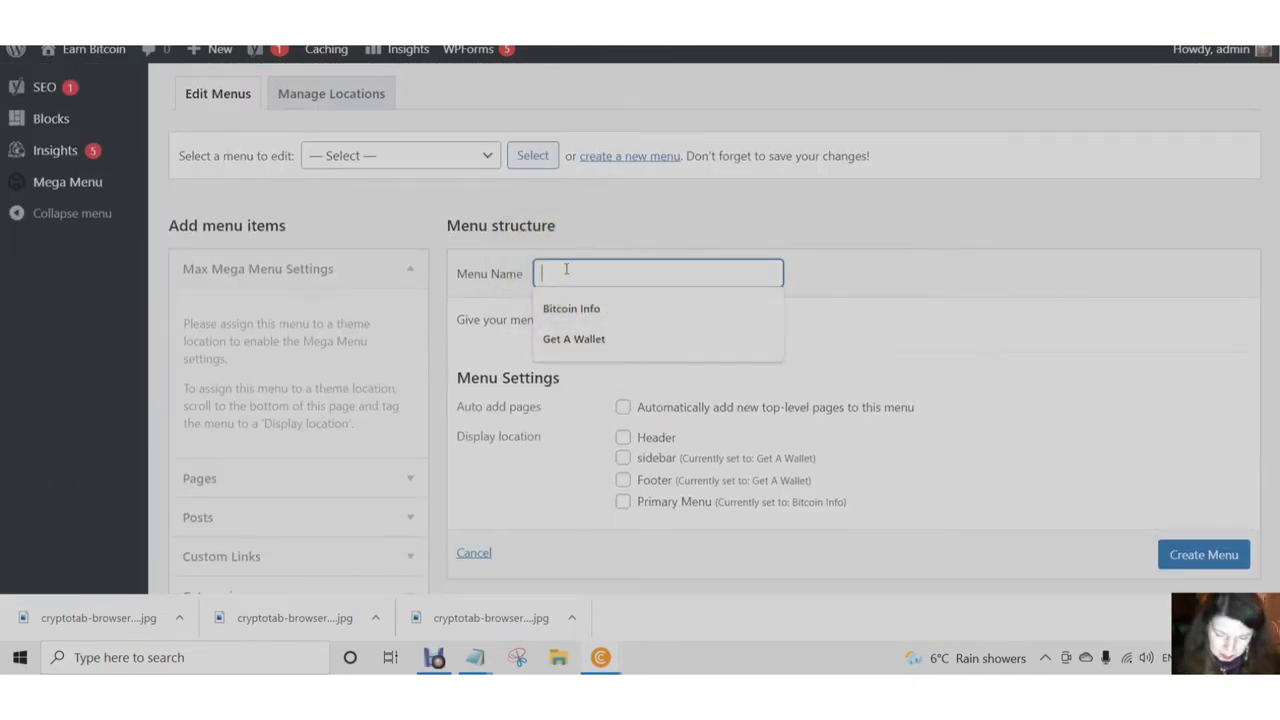
scroll(566, 268, "up", 1)
type("Jo")
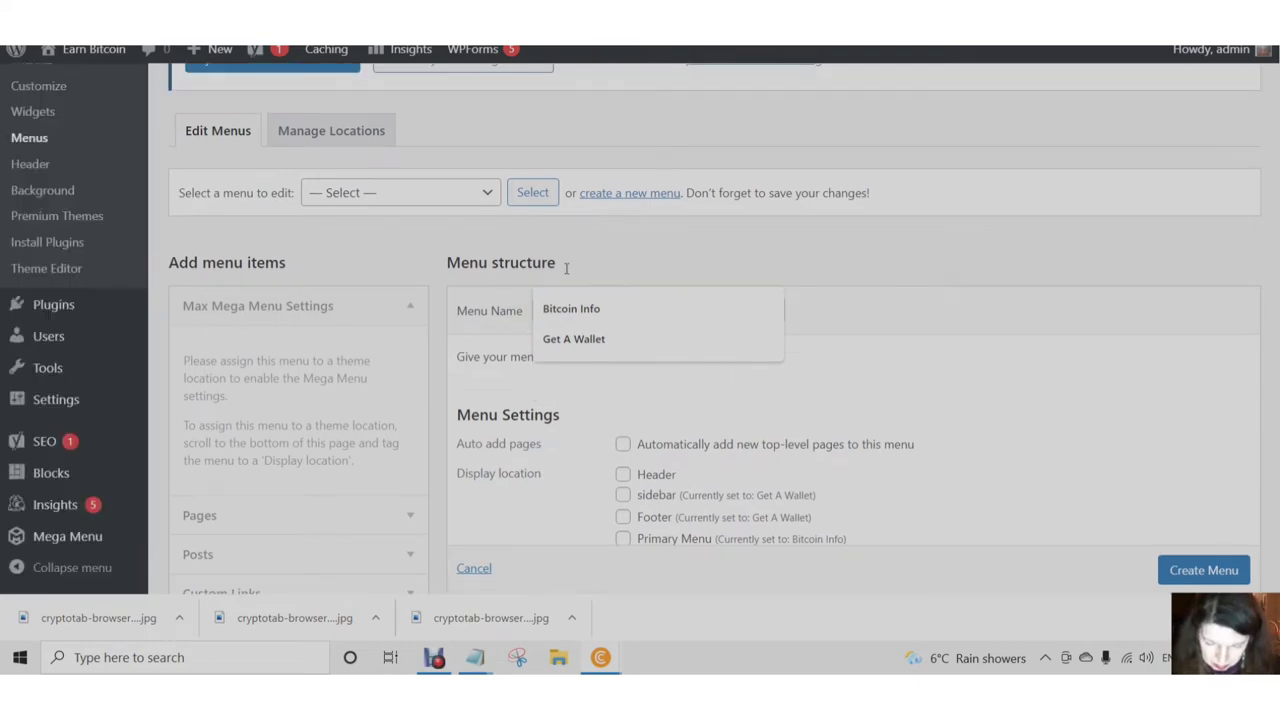
type("in Here")
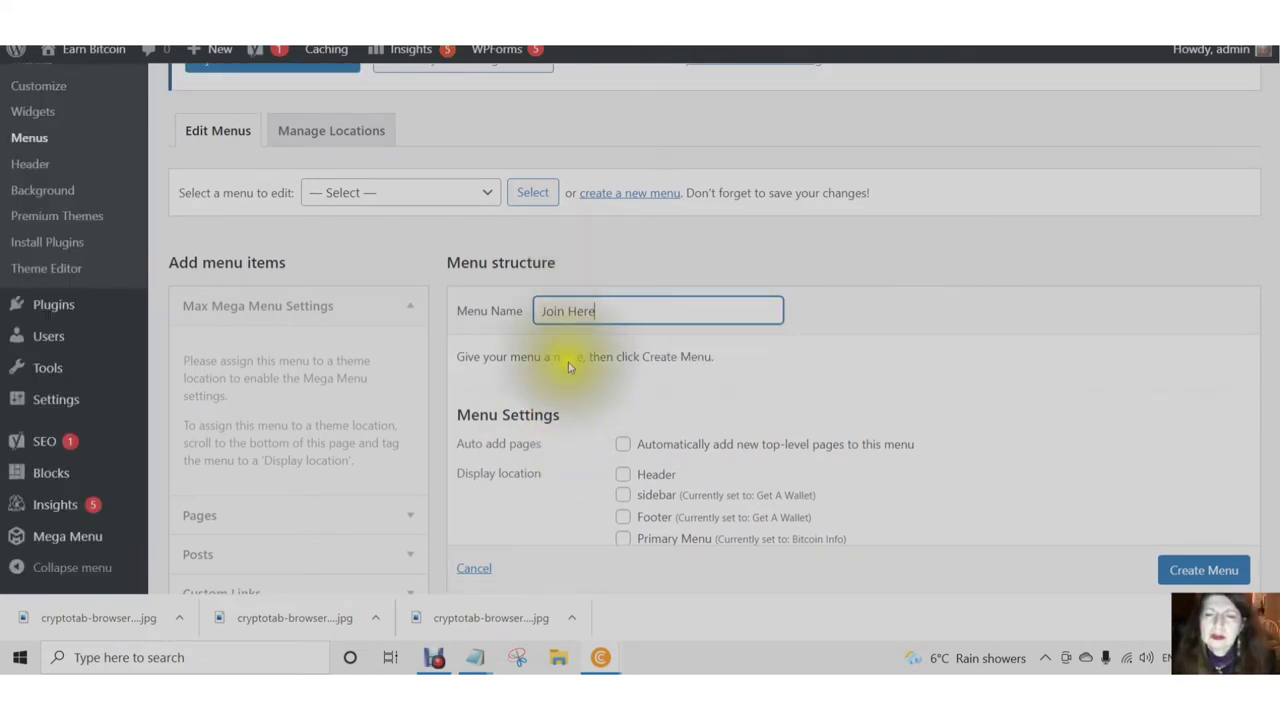
- Submit Create Menu for 'Join Here', retrying several times until it goes through
left_click(1196, 571)
scroll(1198, 575, "down", 1)
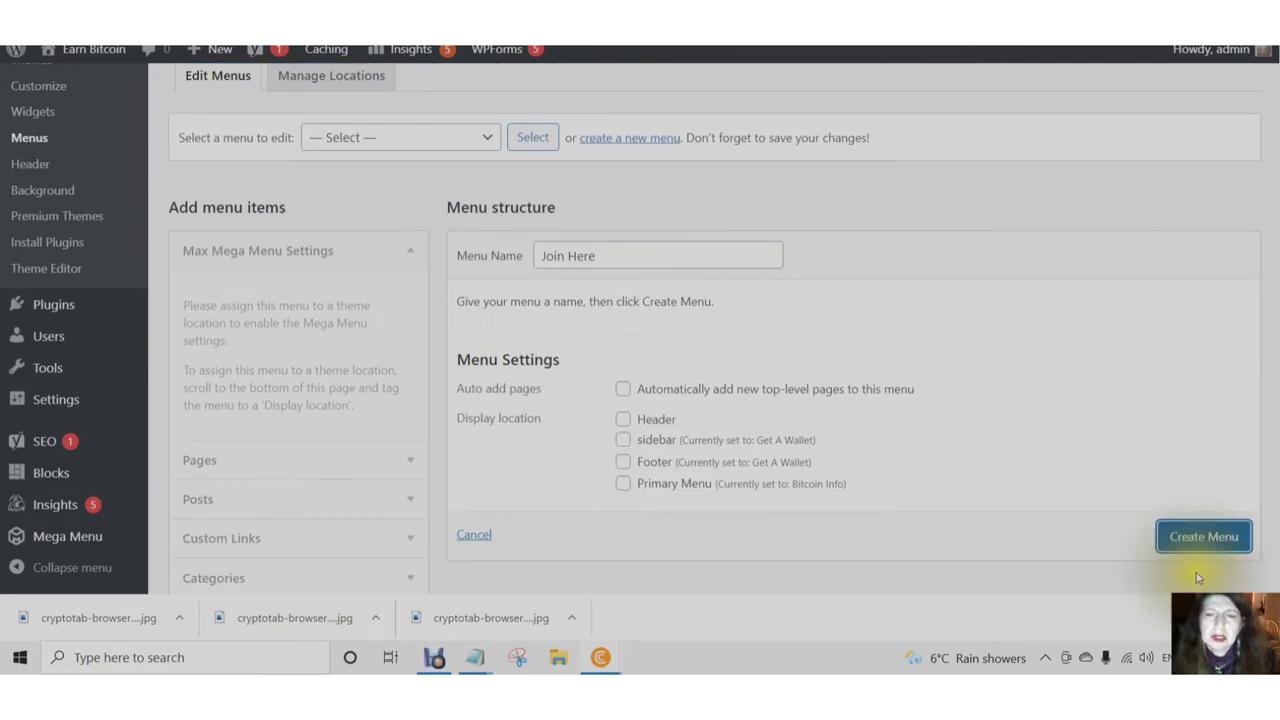
left_click(1198, 578)
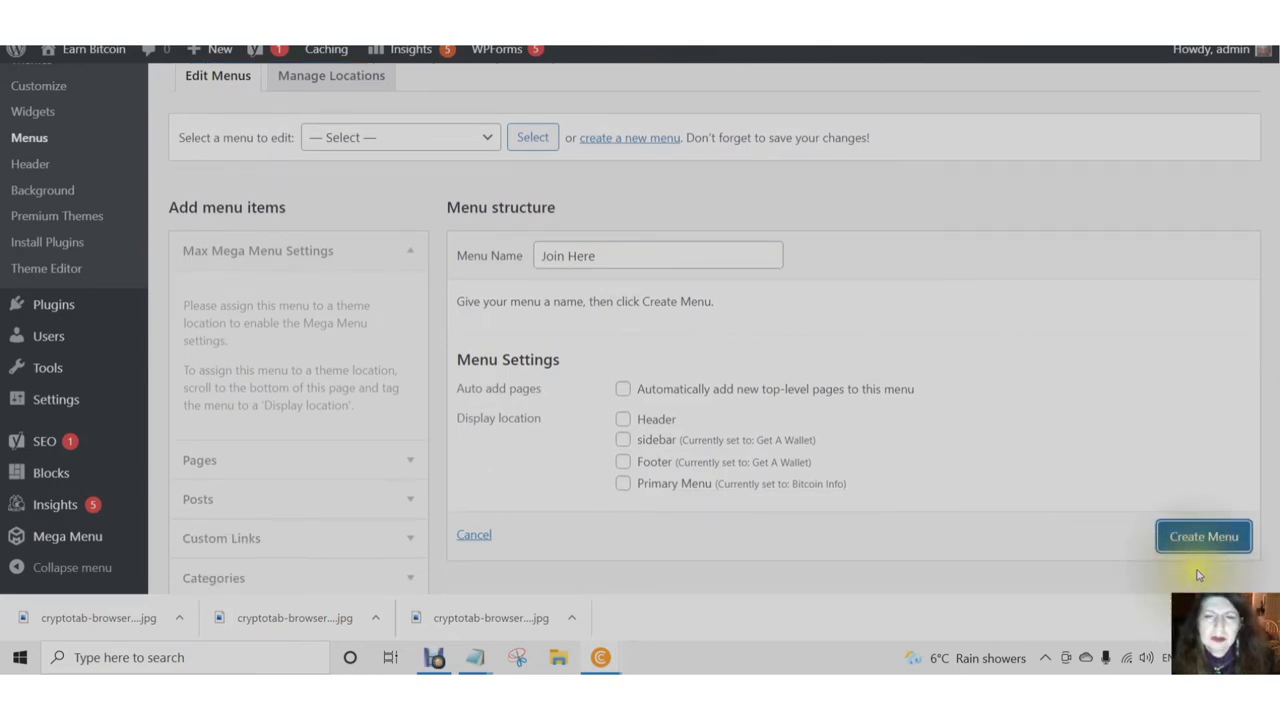
left_click(1195, 565)
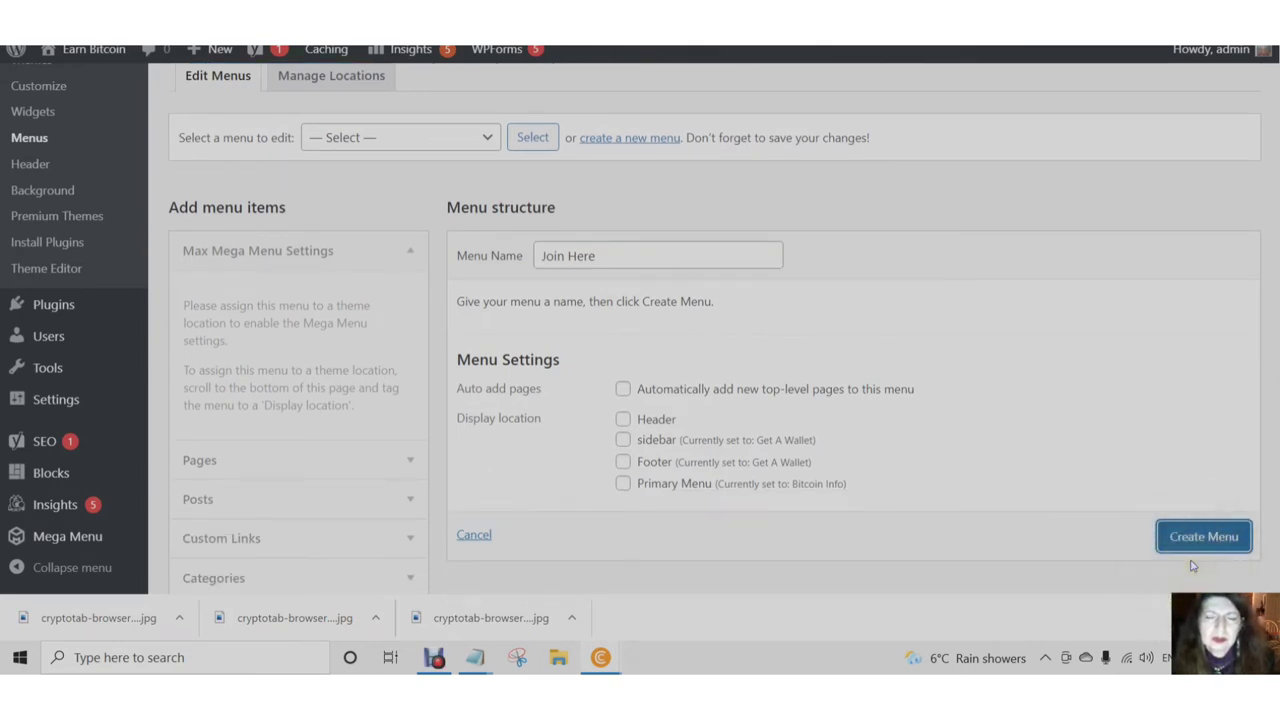
left_click(1190, 563)
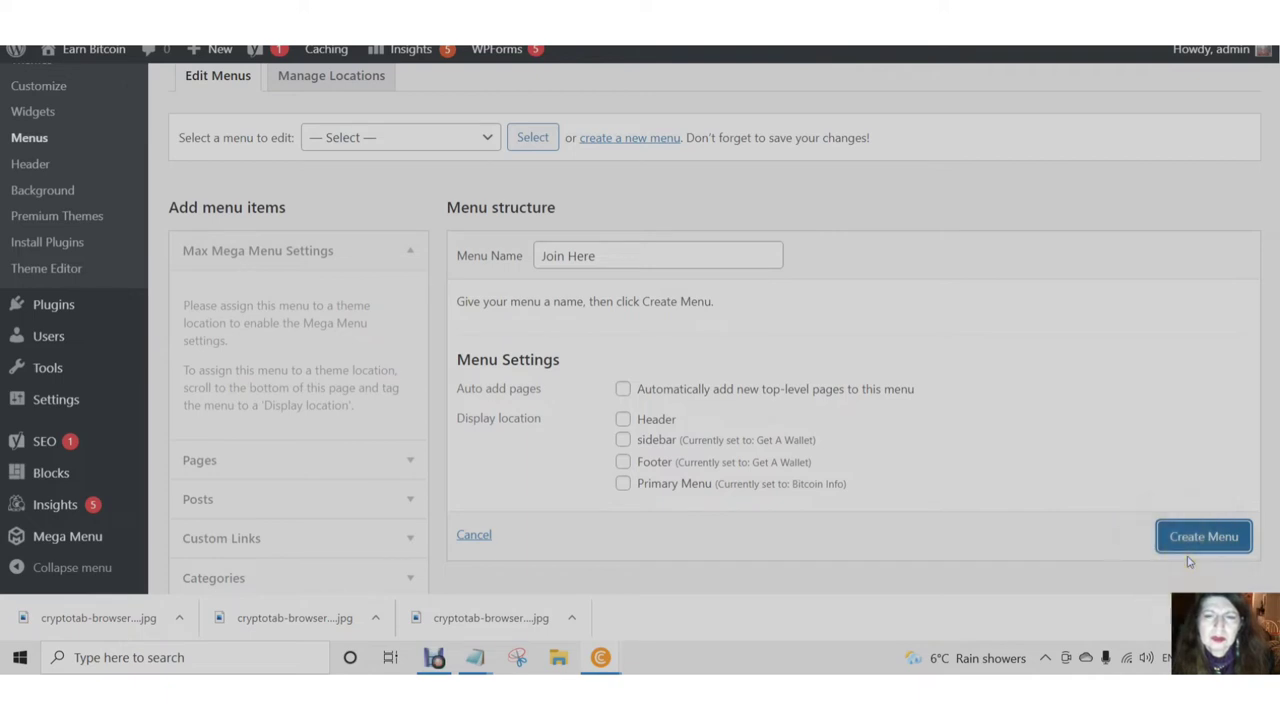
left_click(1187, 557)
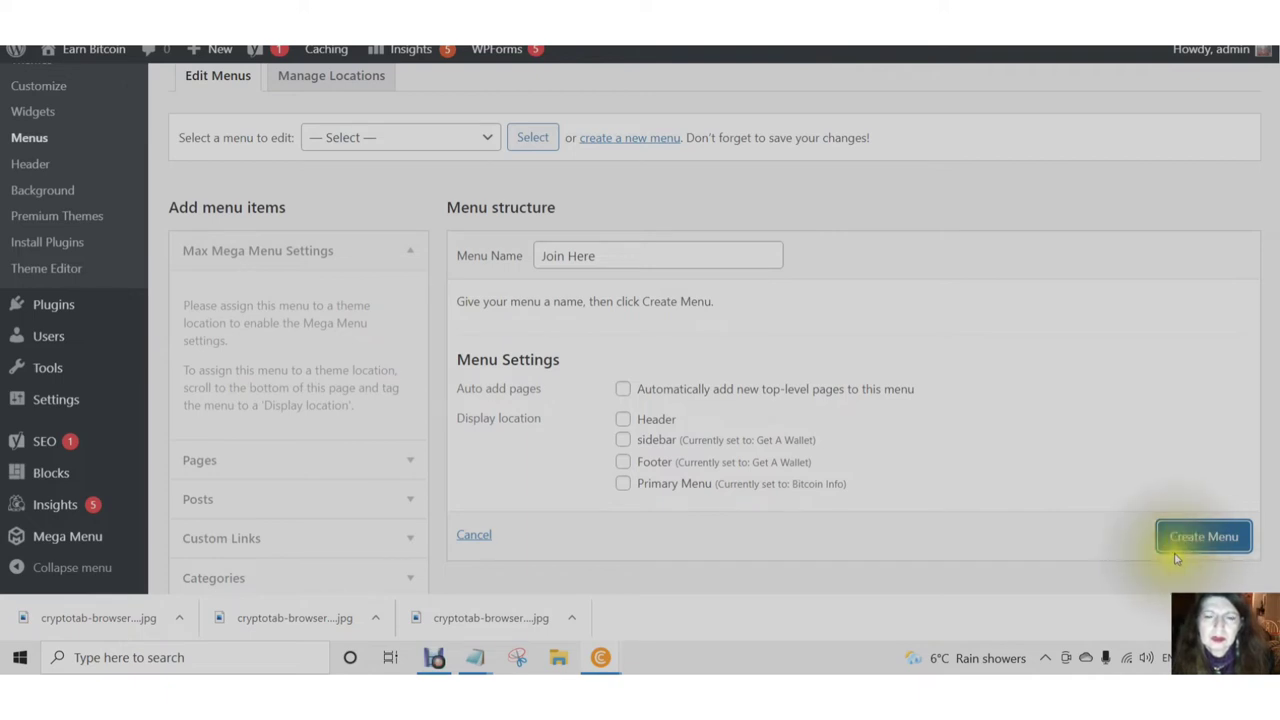
left_click(1176, 559)
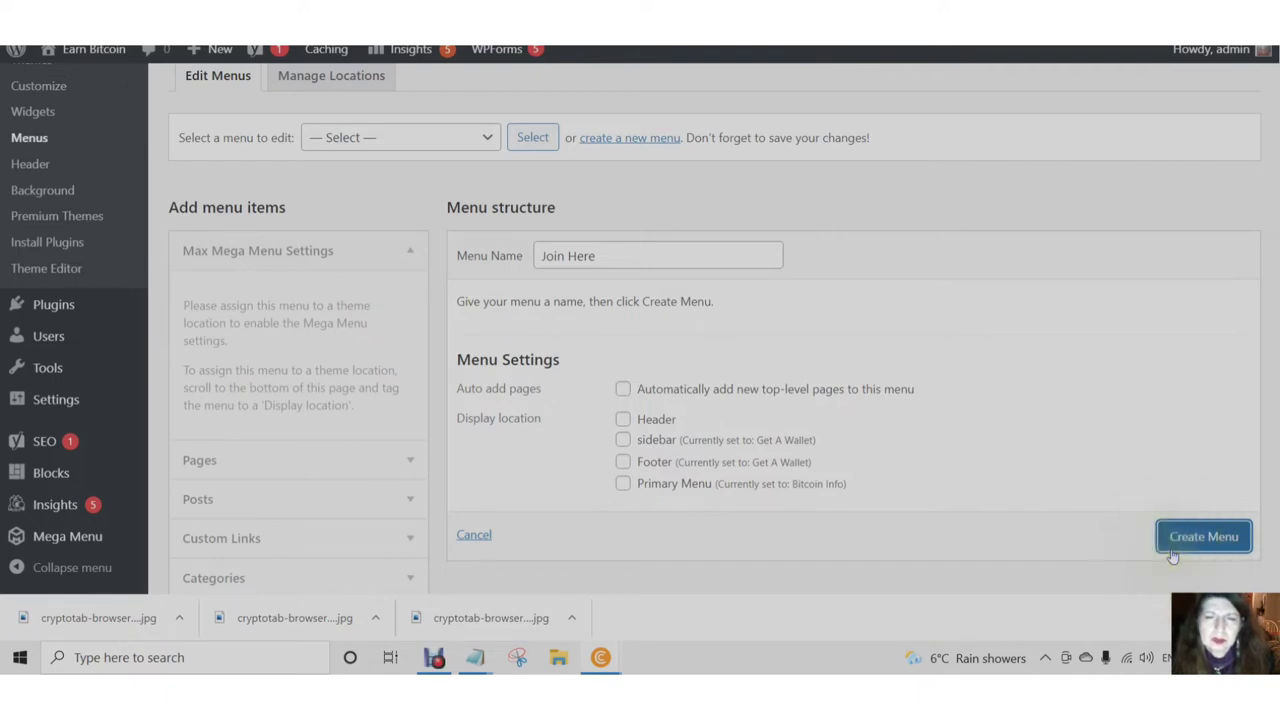
left_click(1168, 552)
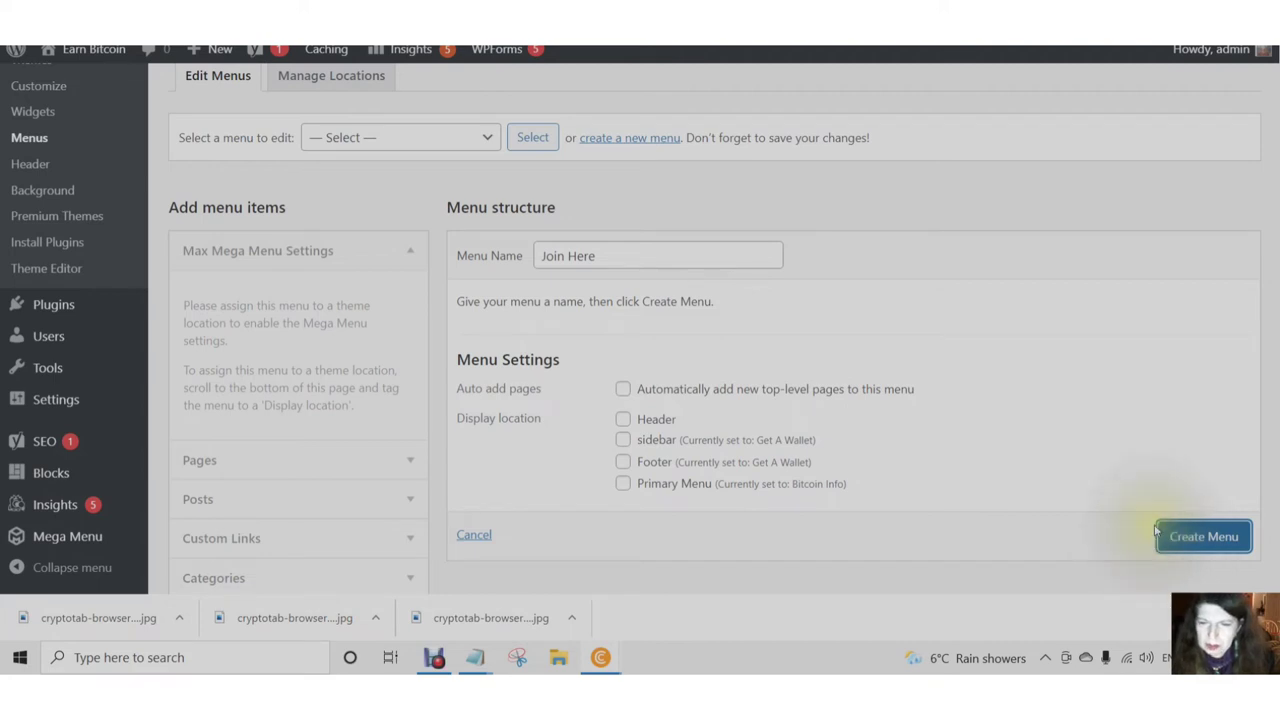
left_click(1196, 549)
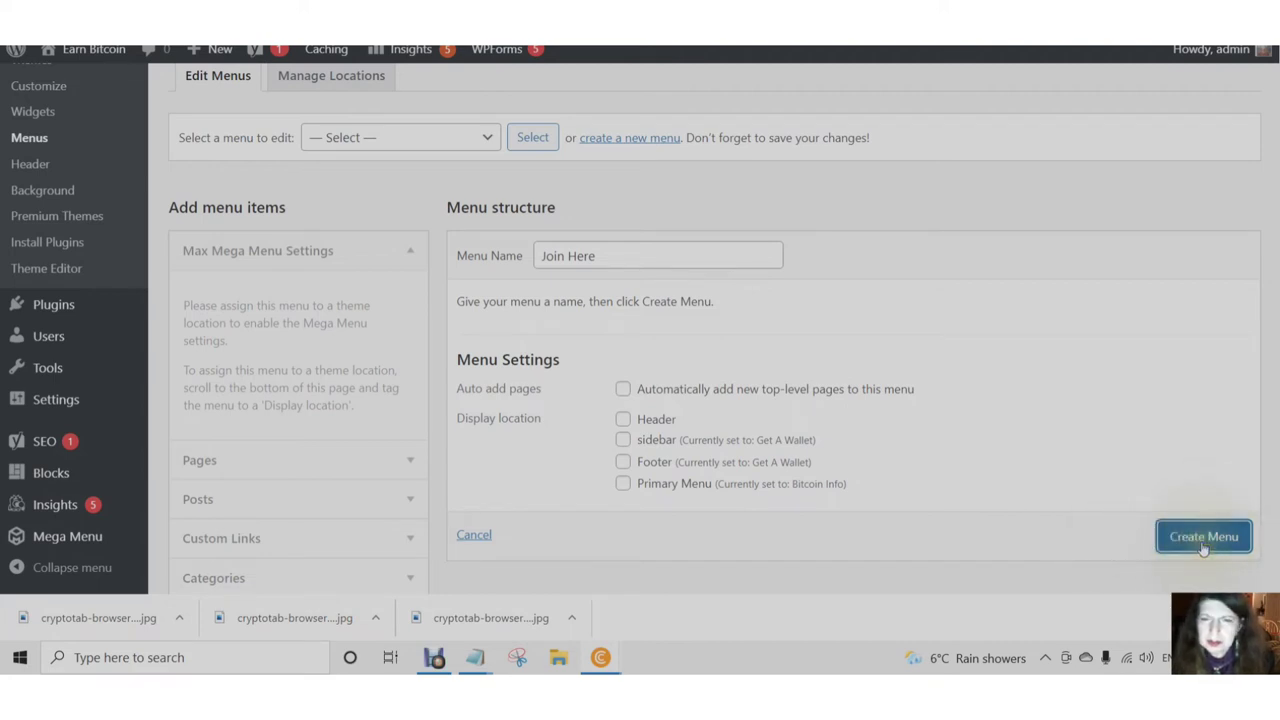
left_click(1204, 548)
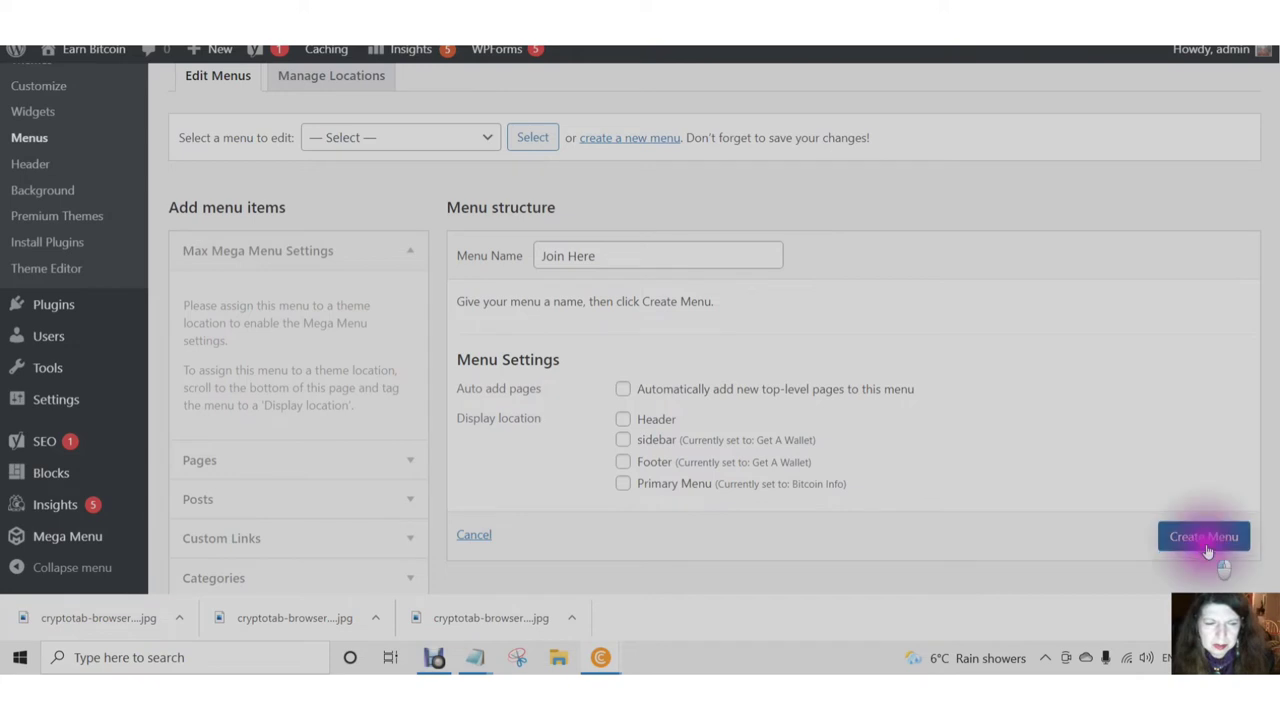
scroll(748, 495, "down", 1)
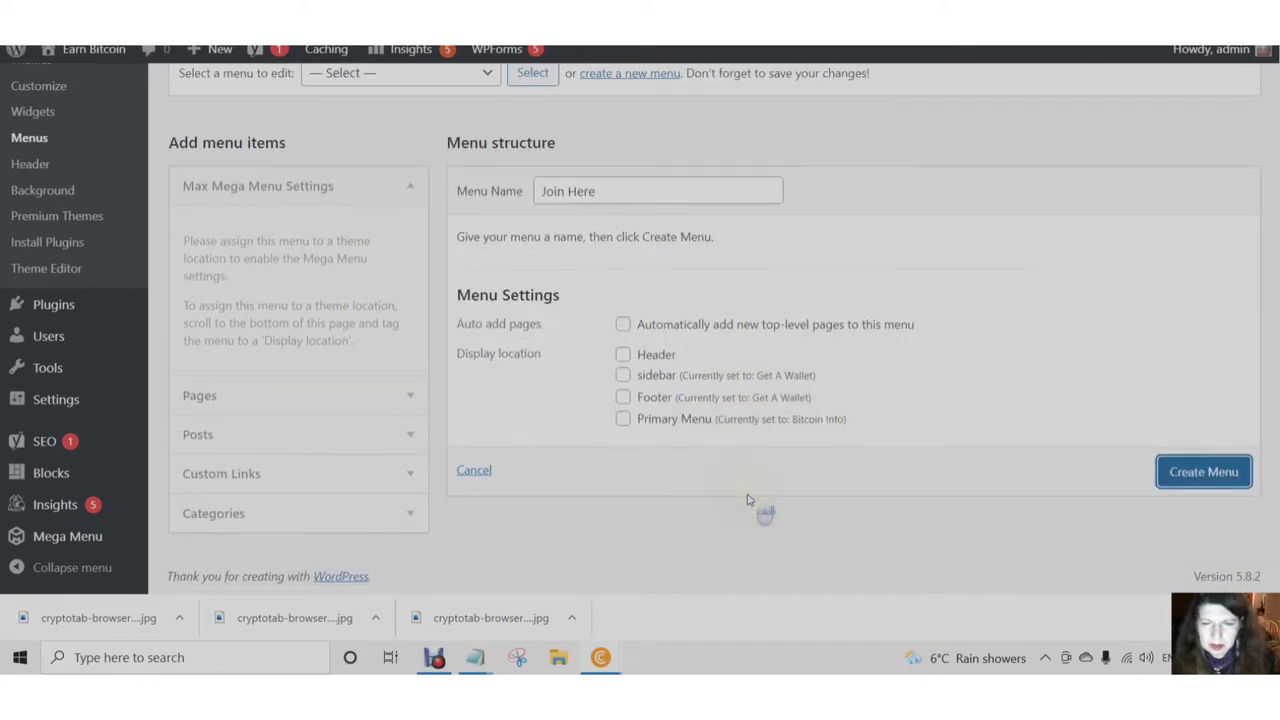
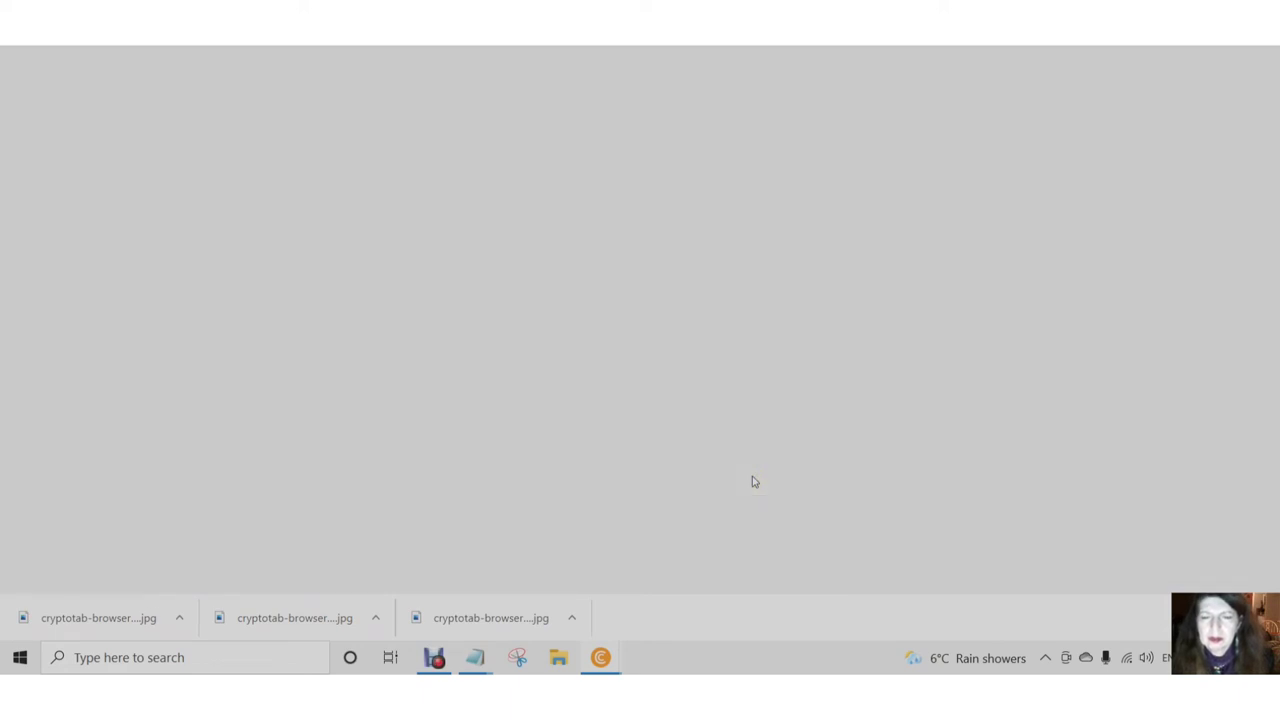
- Scroll through the settings of the empty Join Here menu
scroll(750, 486, "down", 9)
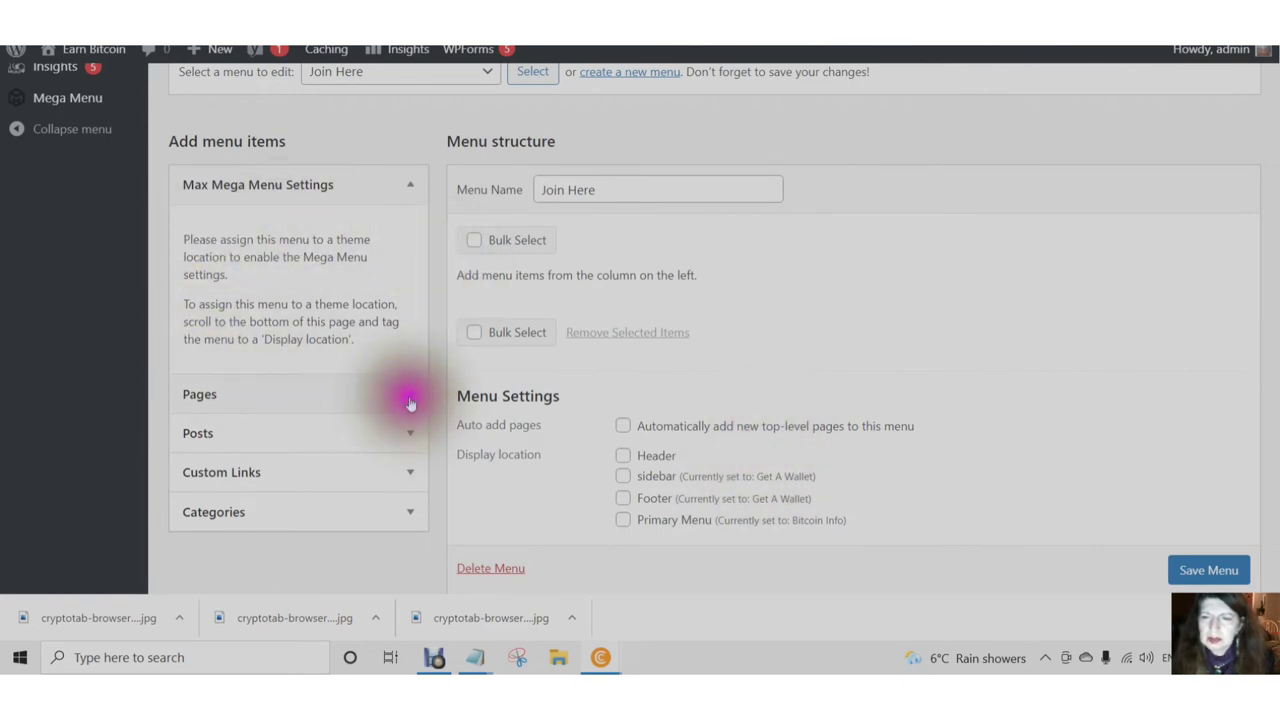
scroll(410, 400, "up", 1)
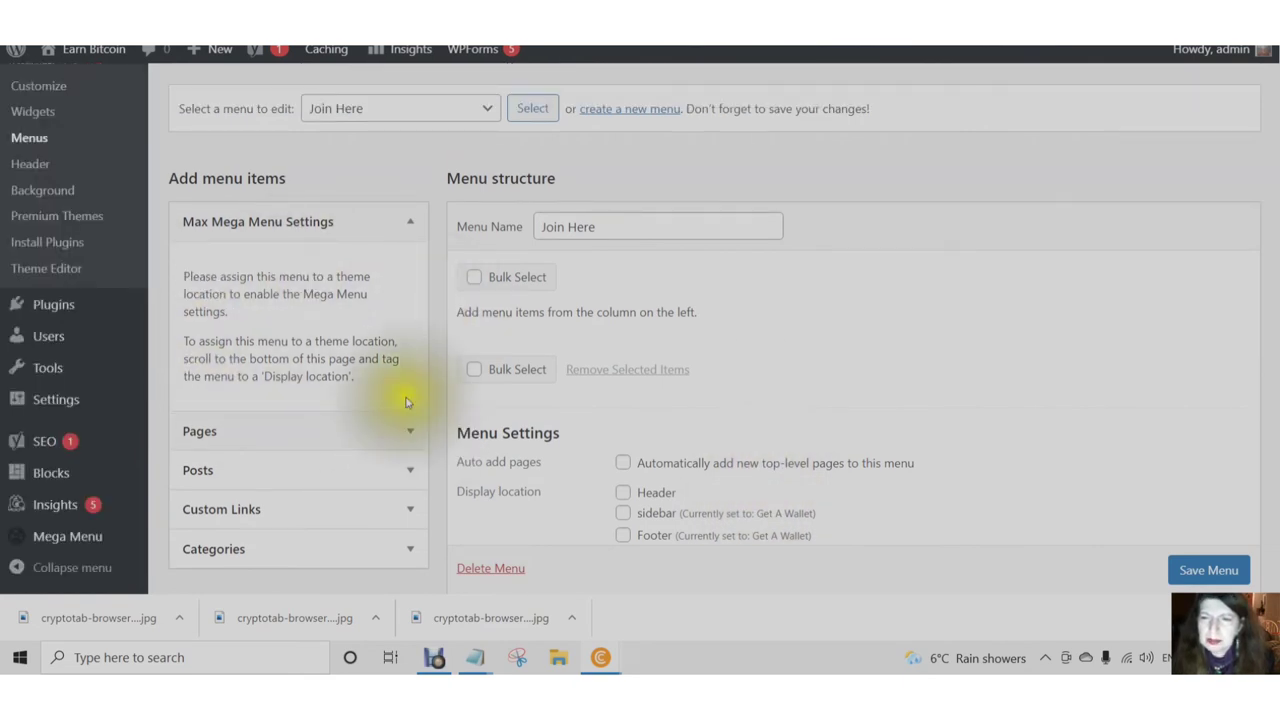
- Expand the Pages list and tick the Account page
left_click(411, 437)
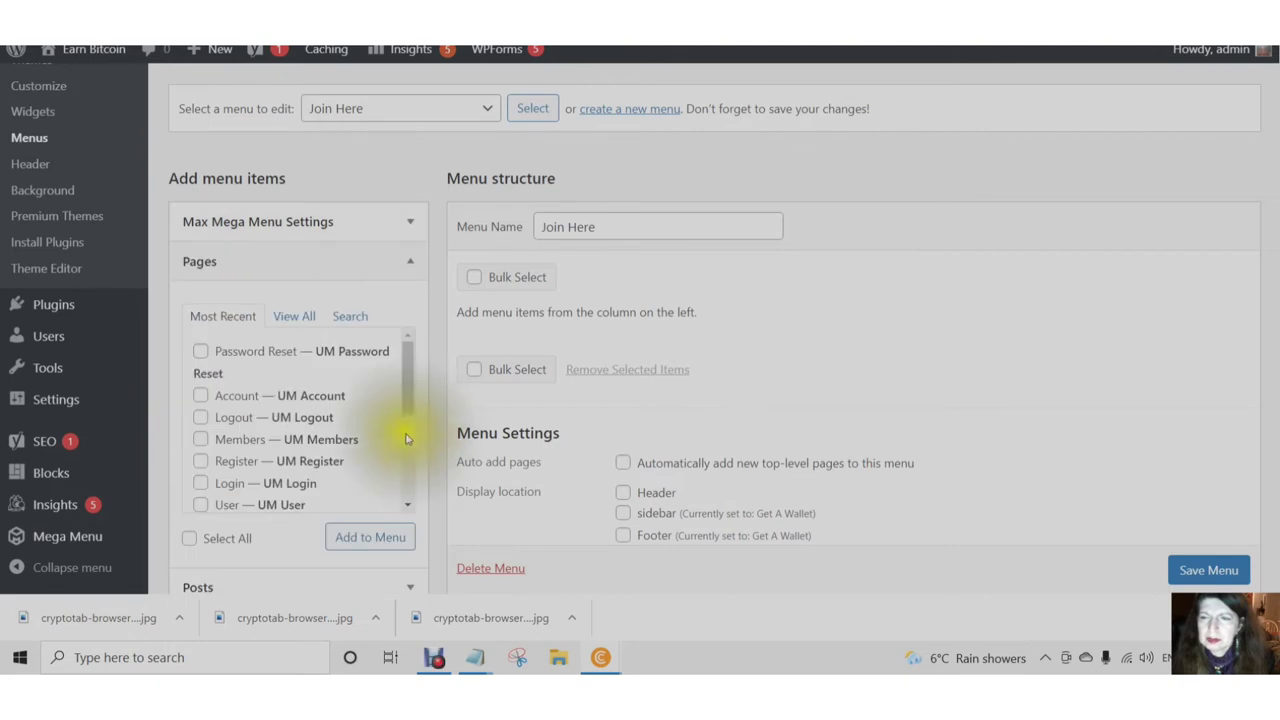
scroll(368, 442, "down", 2)
scroll(368, 441, "up", 2)
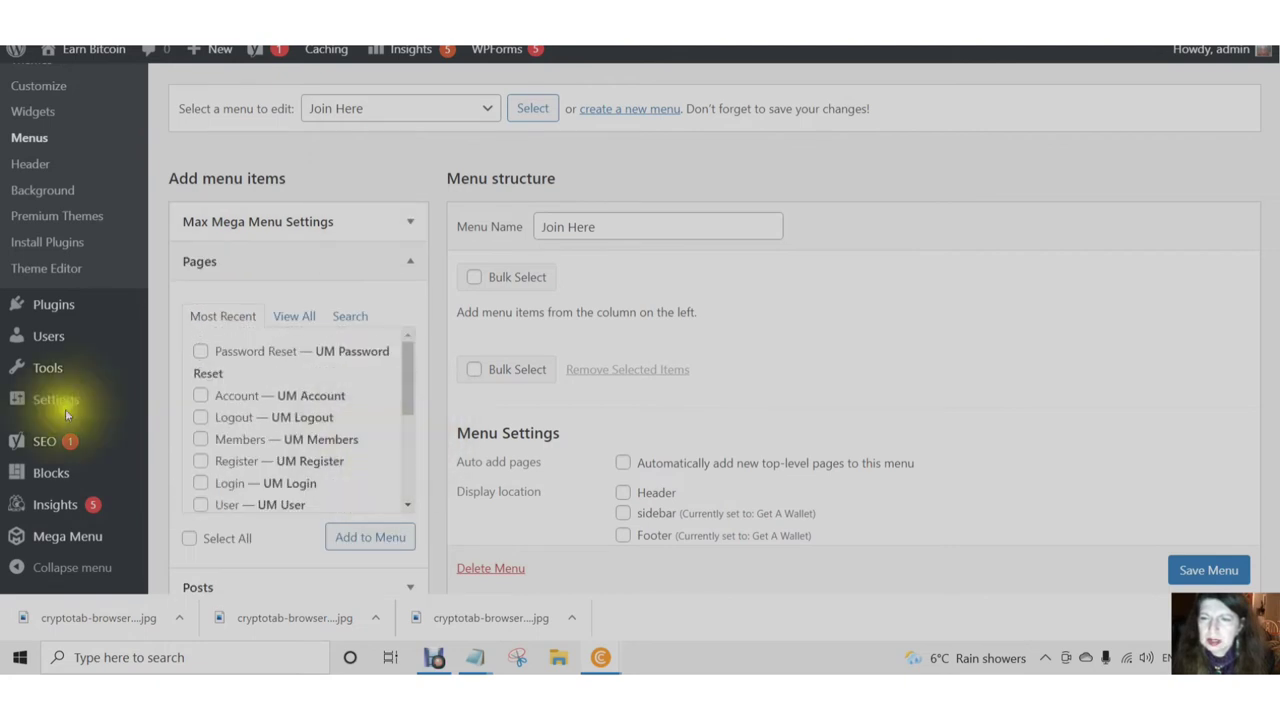
left_click(201, 353)
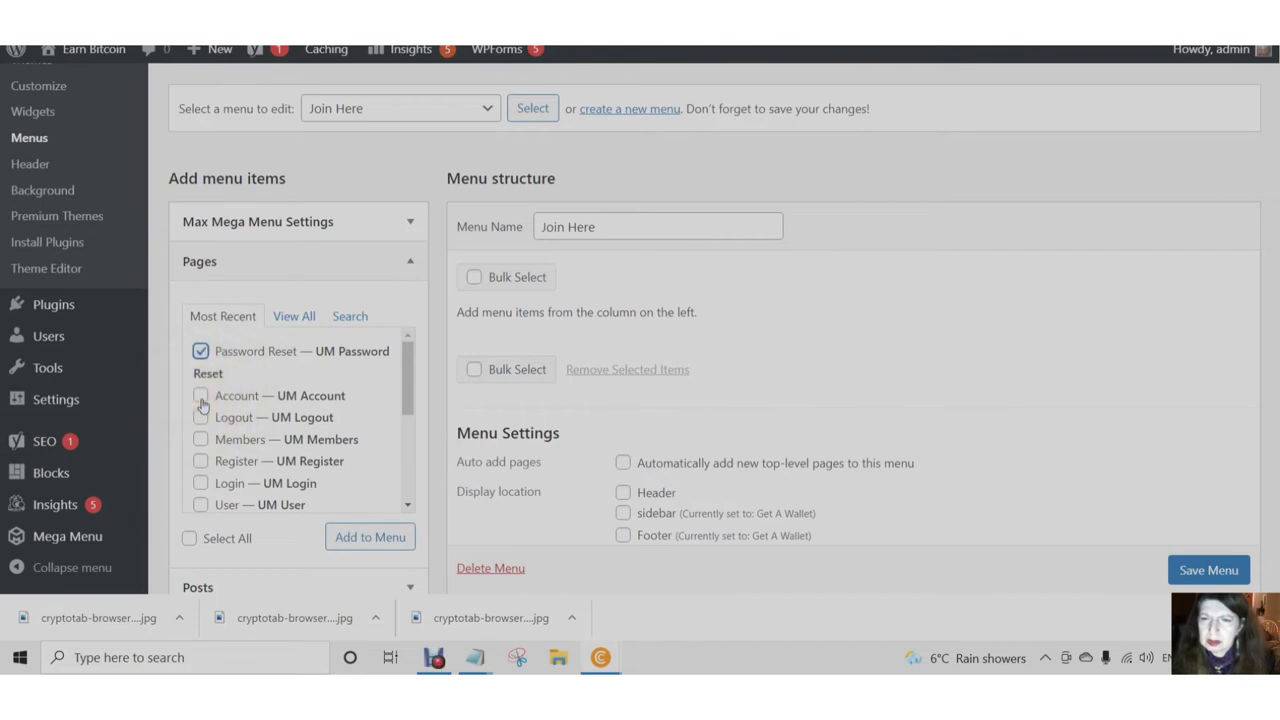
left_click(201, 400)
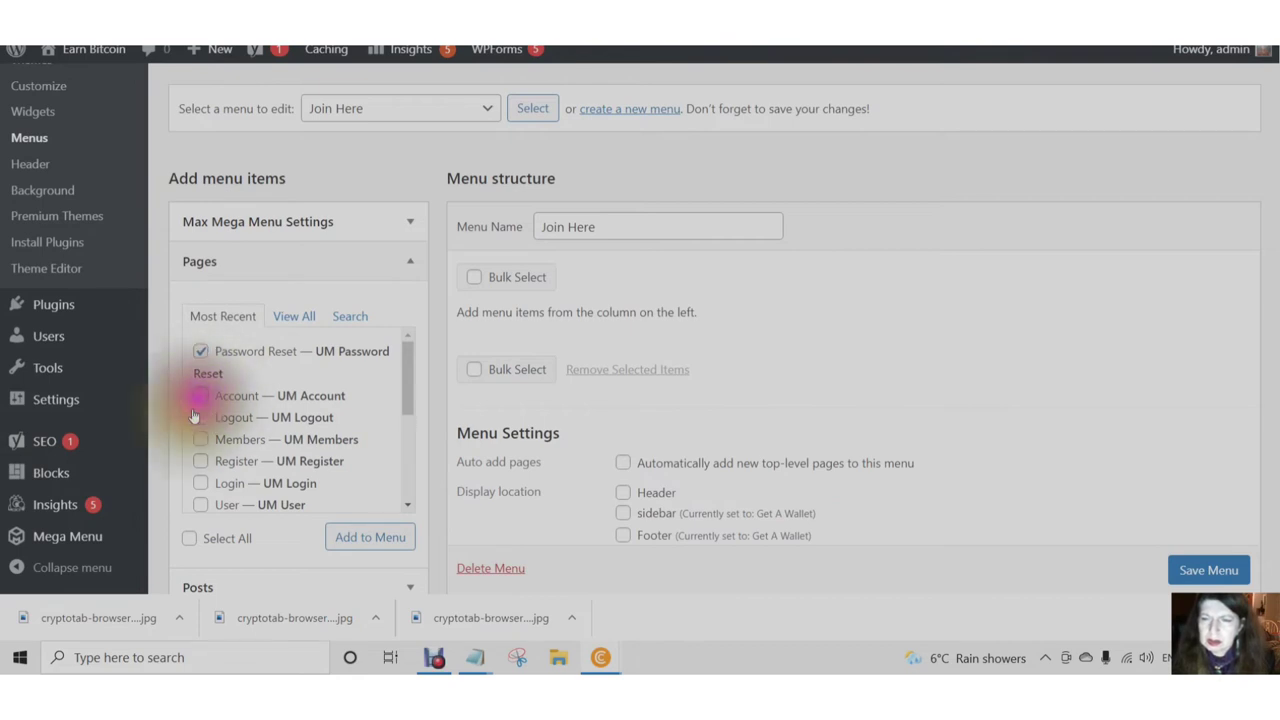
left_click(202, 355)
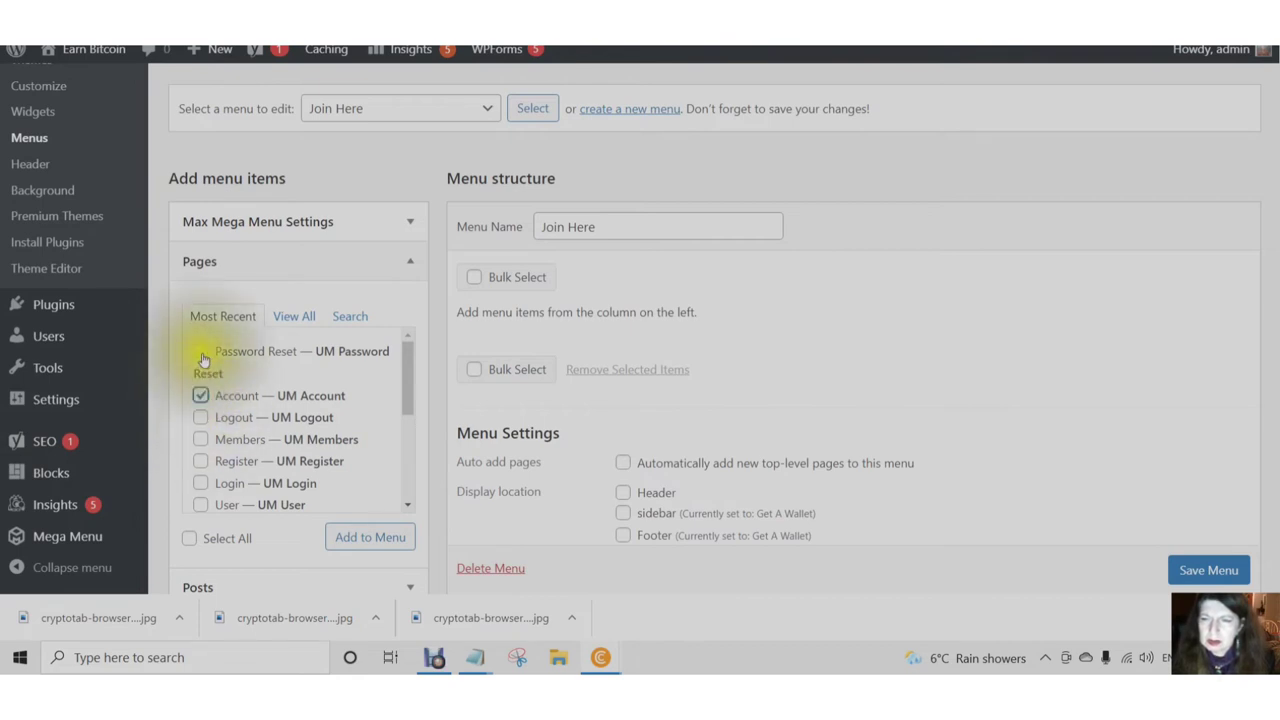
left_click(203, 354)
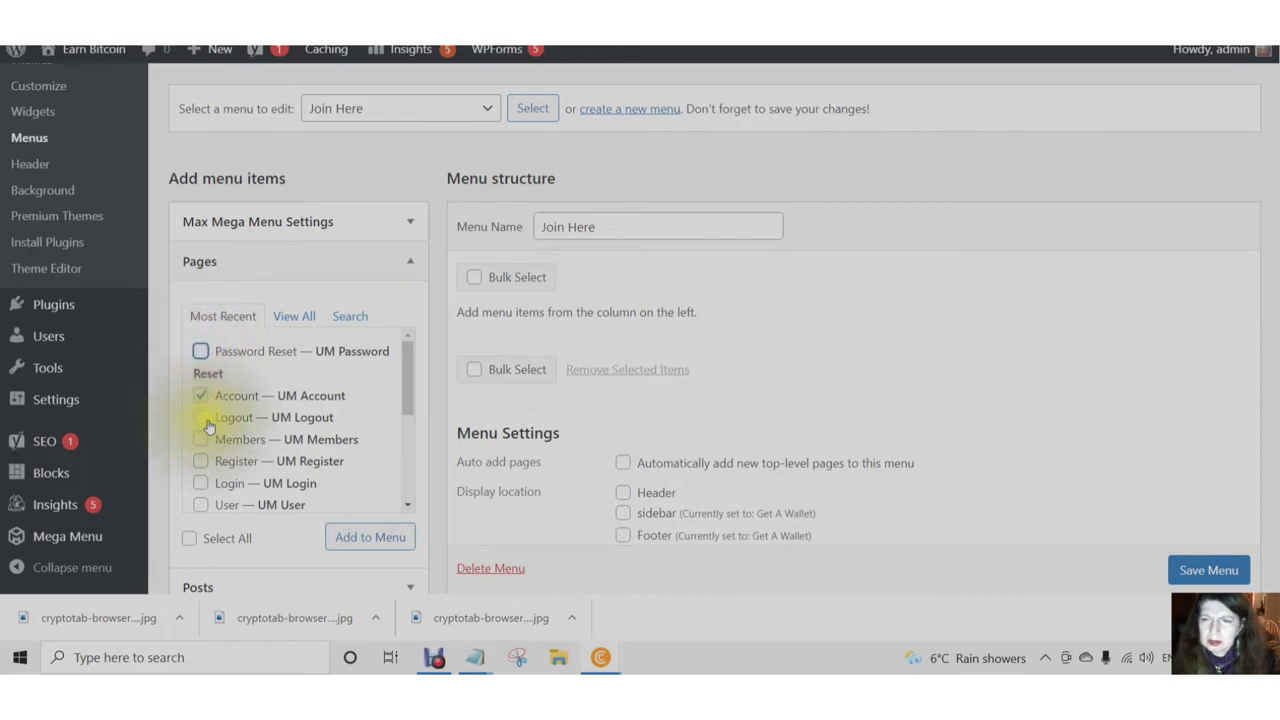
- Tick Login, Logout, Members, User and Password Reset, then add the pages to Join Here
left_click(200, 483)
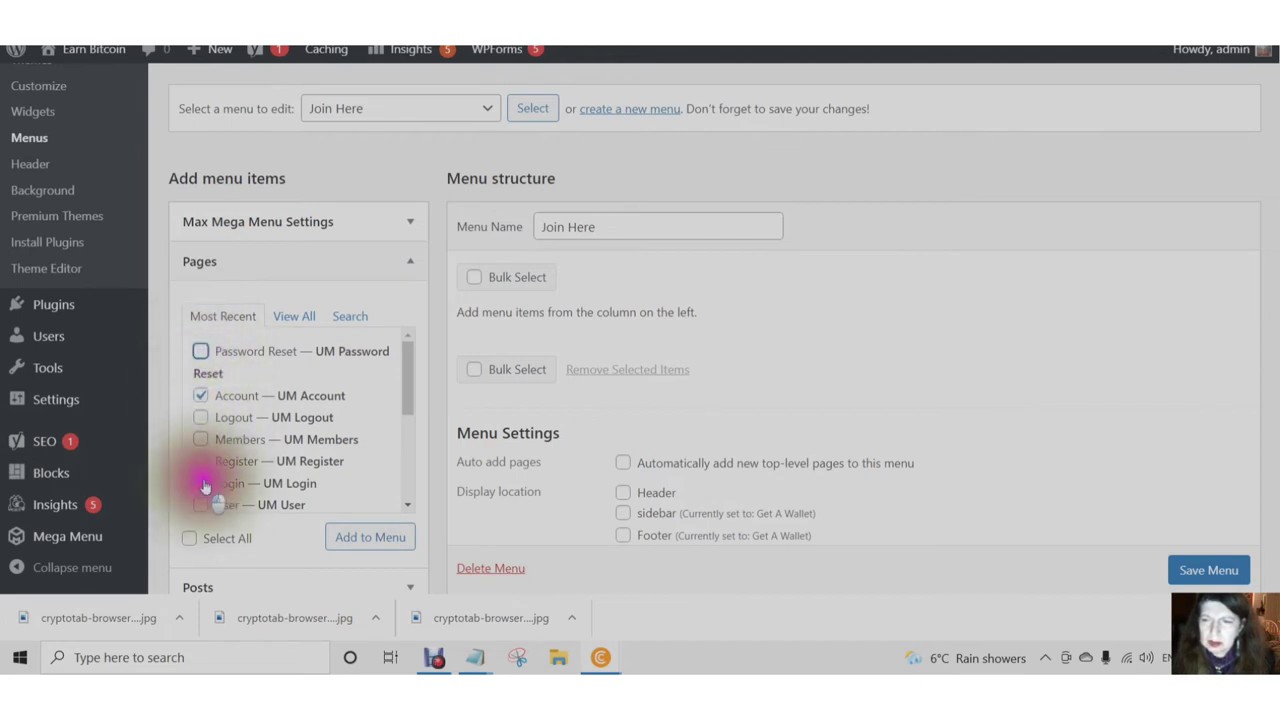
left_click(197, 421)
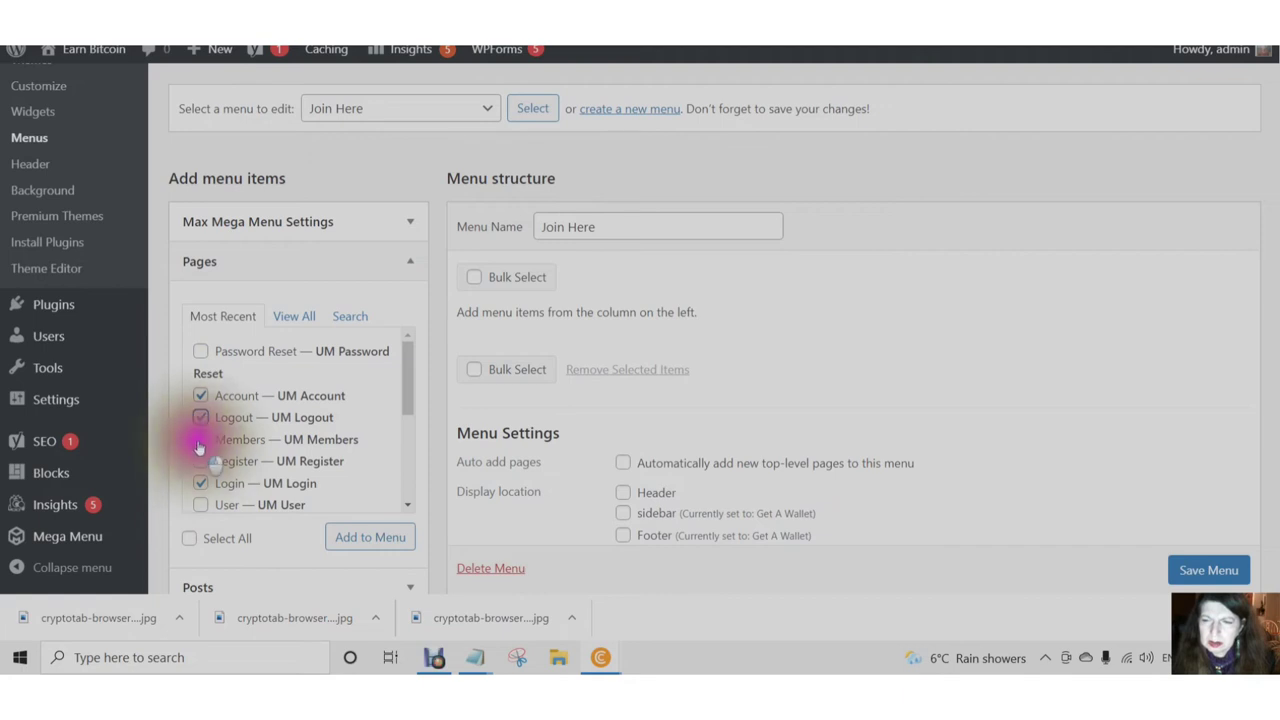
left_click(199, 443)
triple_click(206, 505)
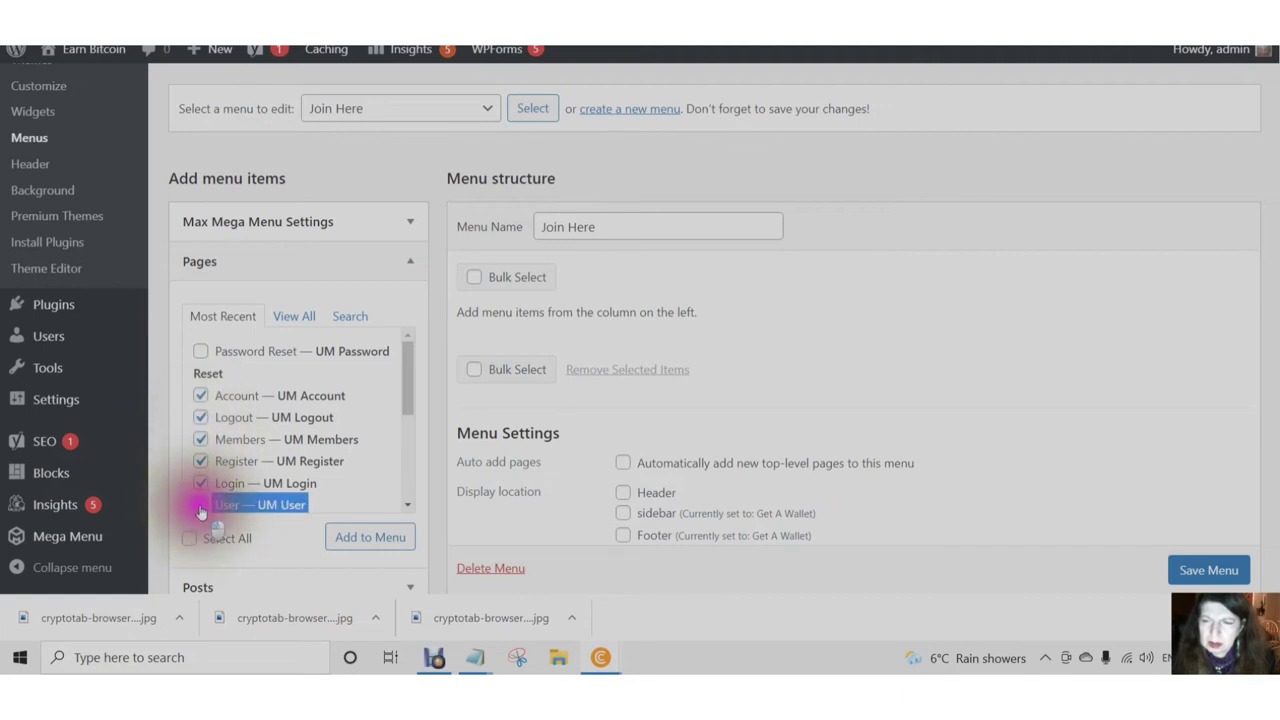
left_click(205, 355)
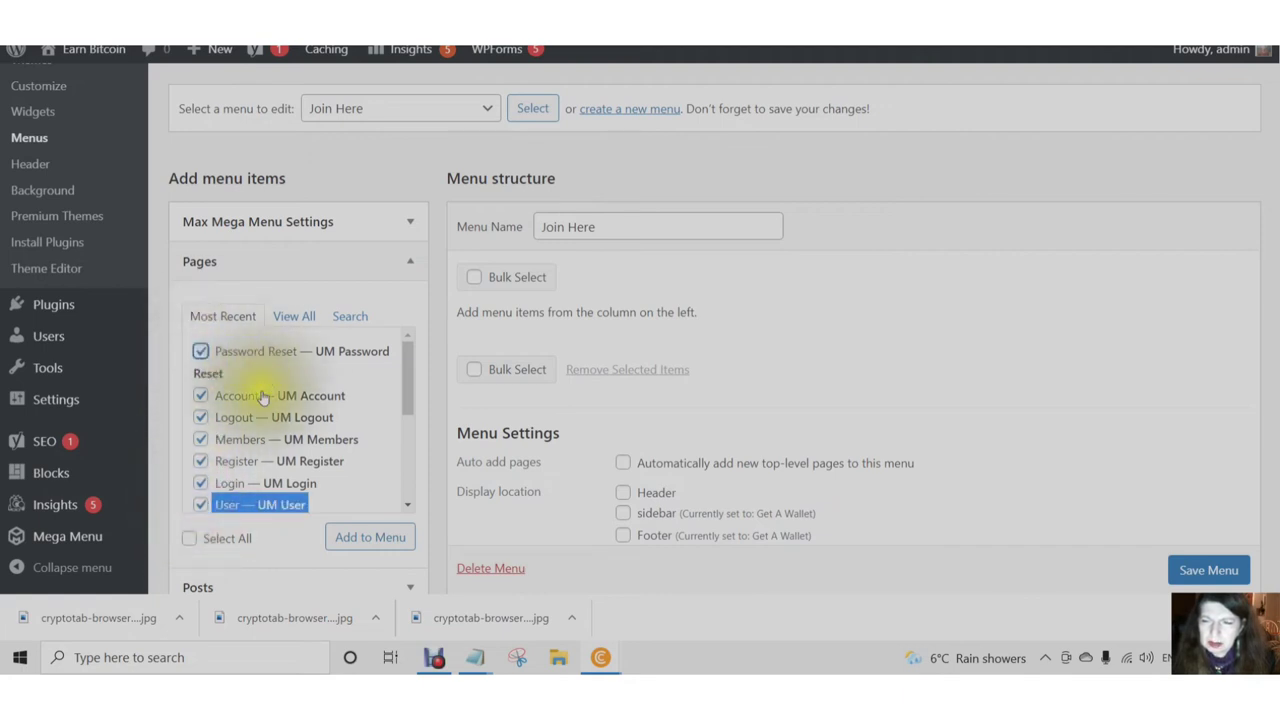
scroll(250, 400, "down", 1)
left_click(338, 406)
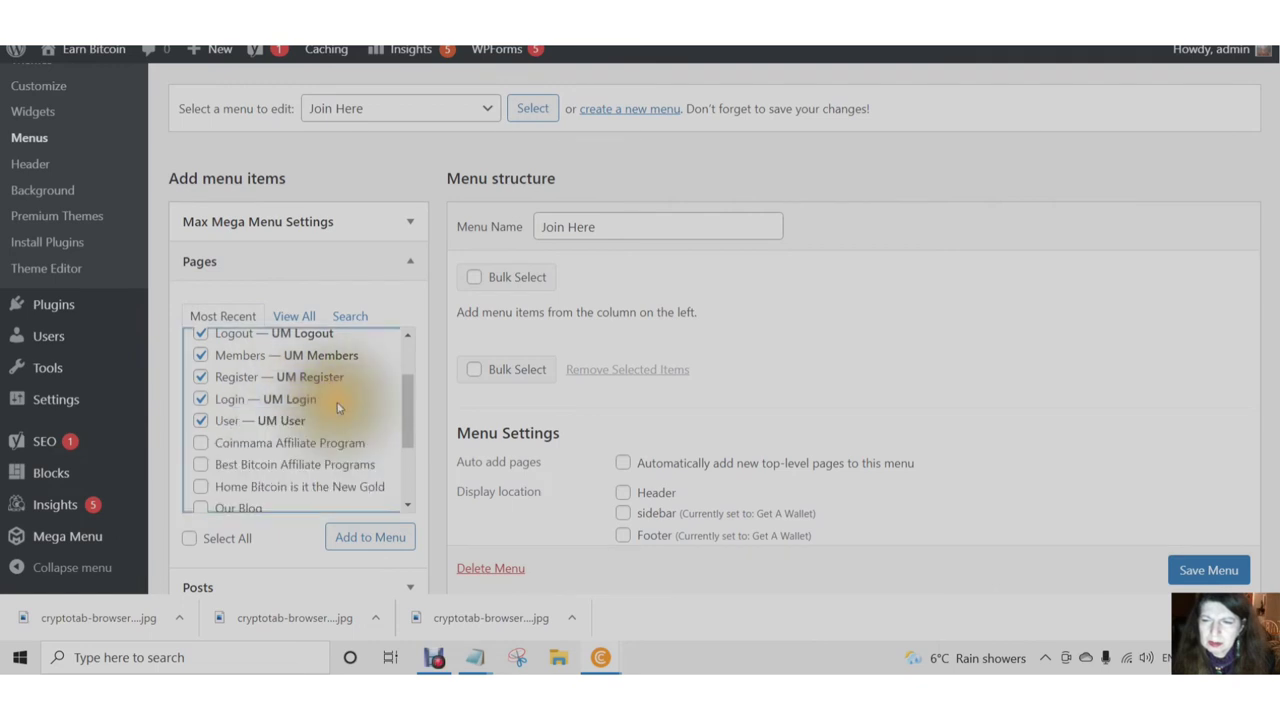
left_click(380, 548)
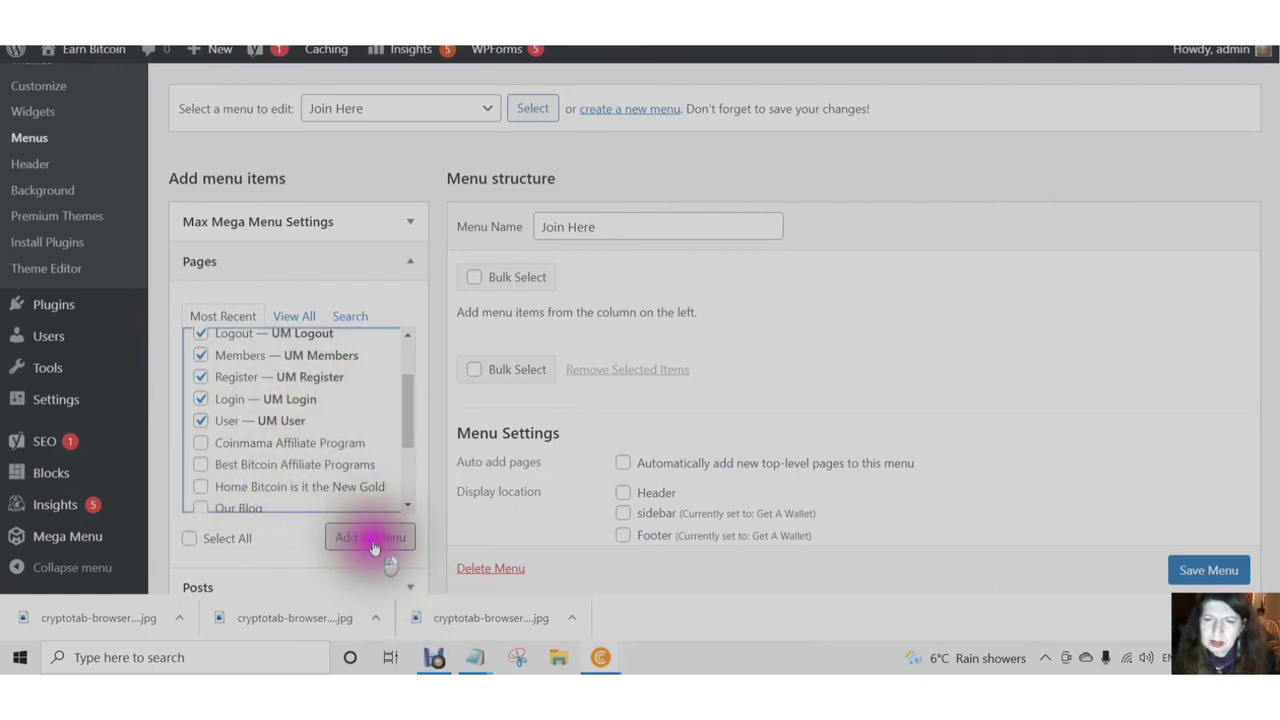
scroll(554, 263, "down", 3)
- Move Register to the top of the menu with Login second
left_click_drag(520, 297, 556, 107)
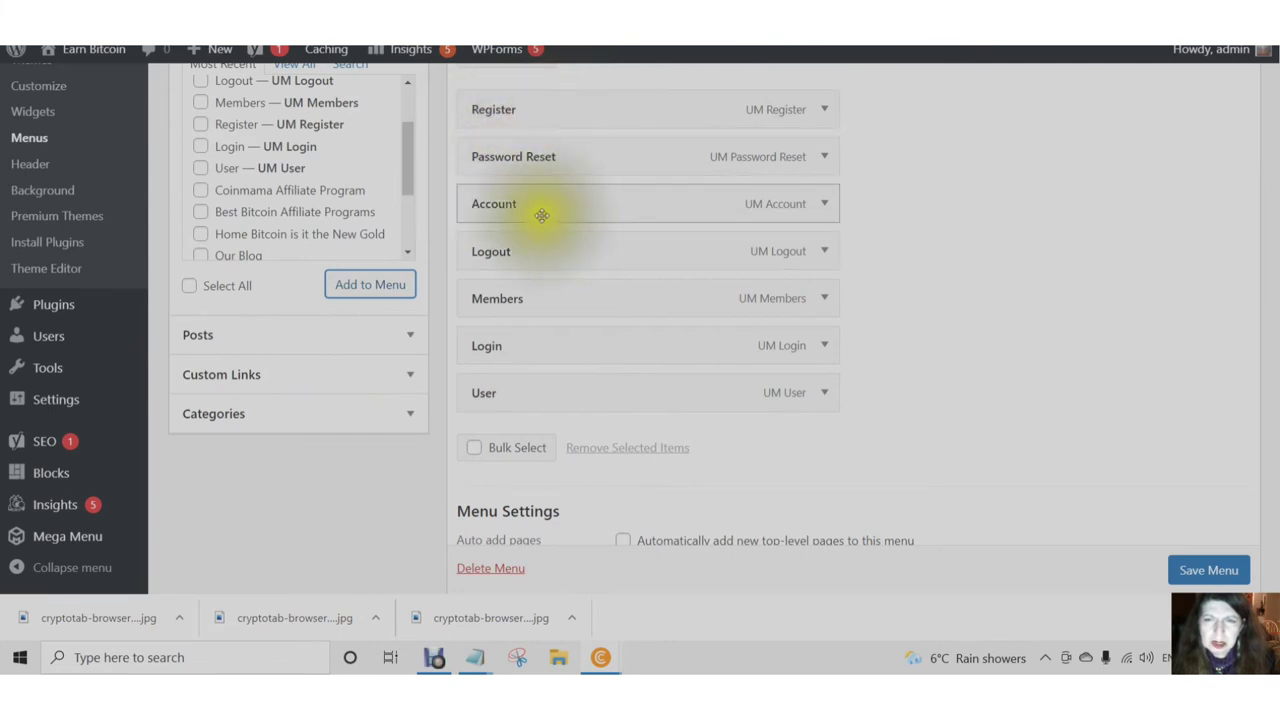
left_click(541, 155)
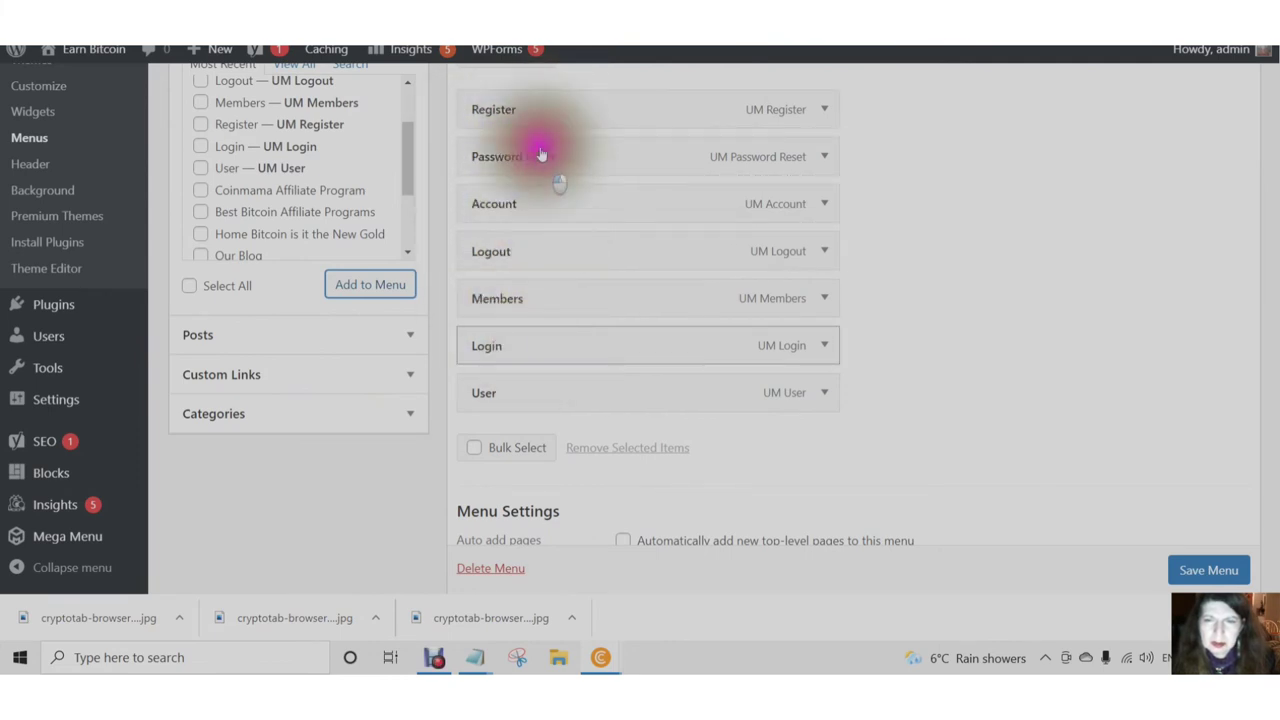
left_click_drag(541, 155, 529, 160)
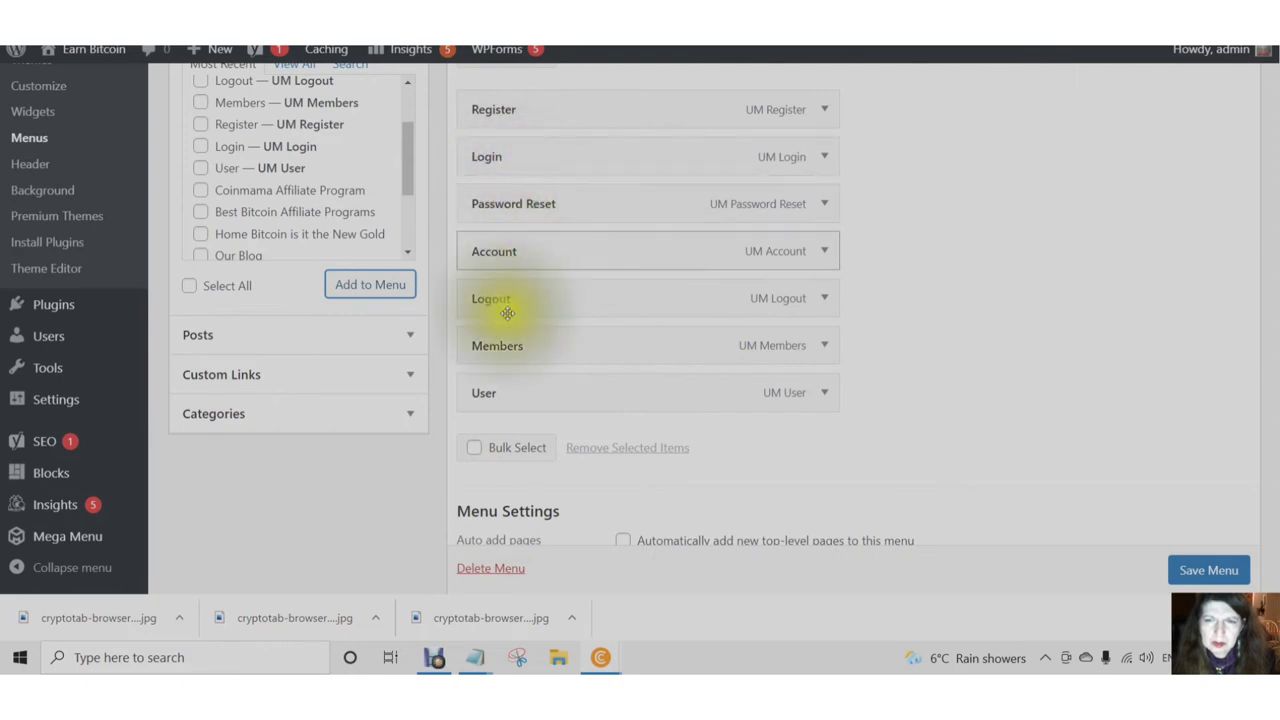
- Nest Logout, Account and User beneath Login as sub items
left_click_drag(507, 313, 530, 230)
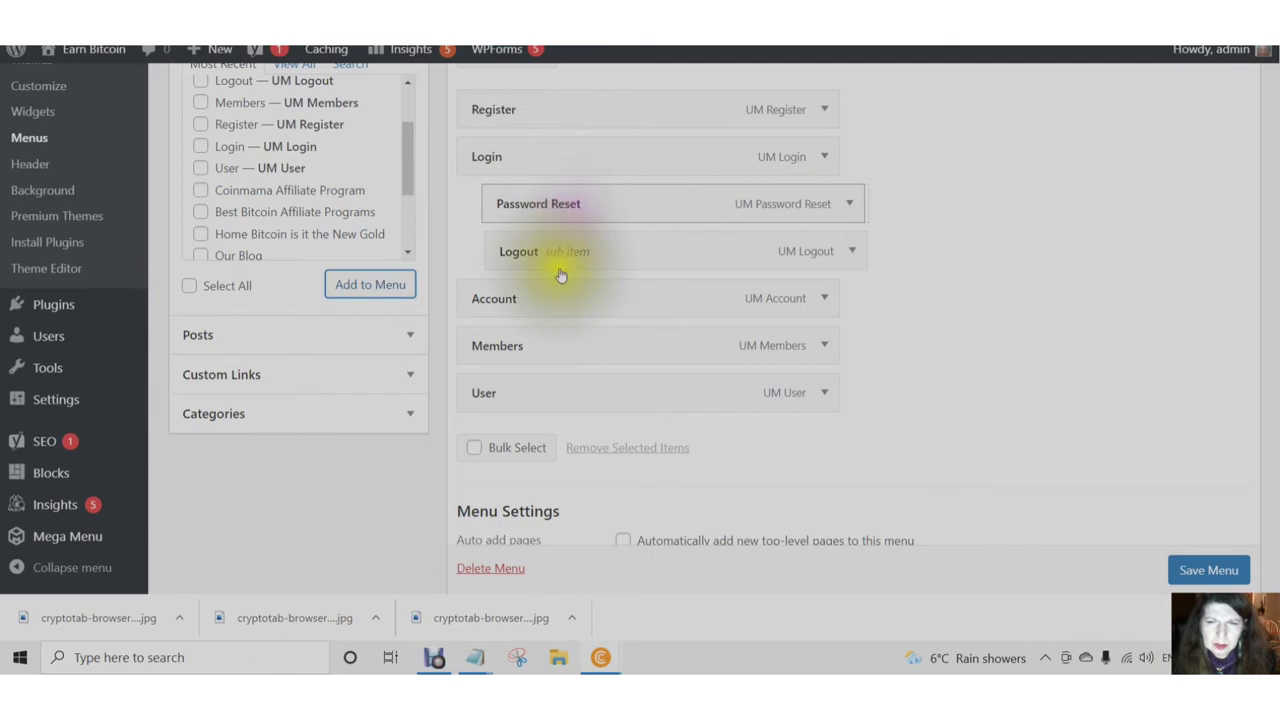
left_click_drag(572, 223, 588, 216)
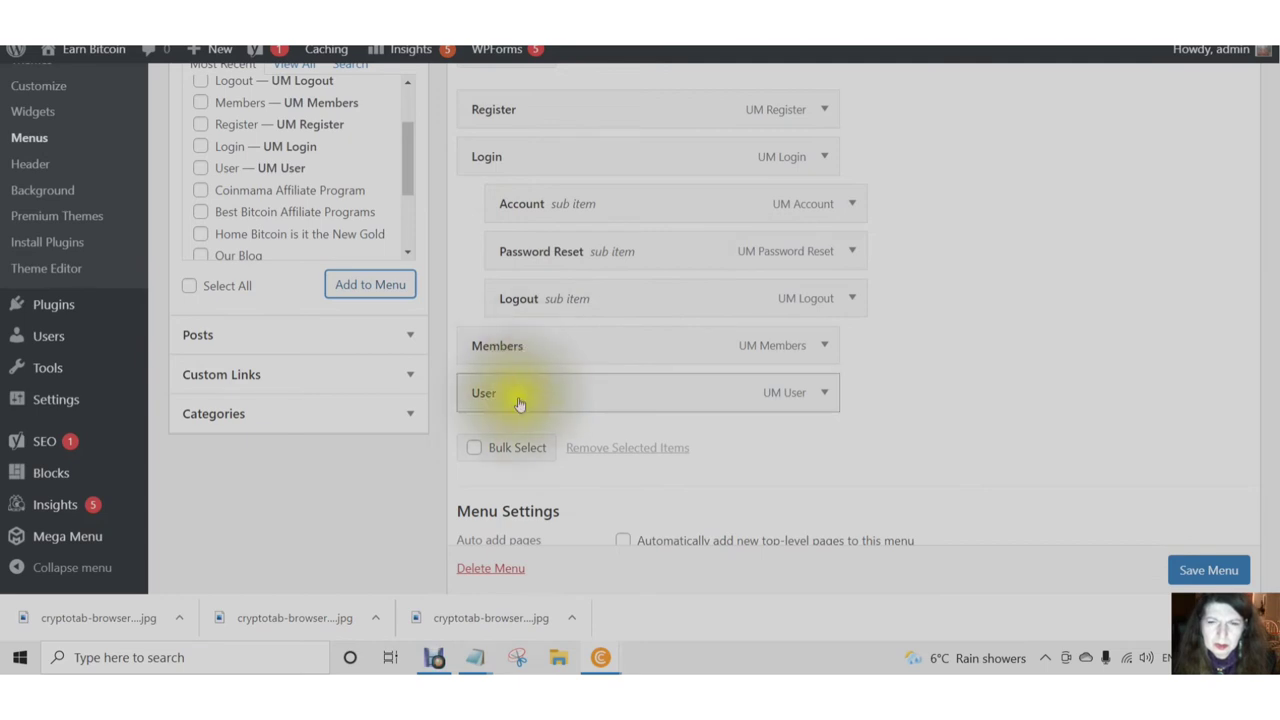
left_click_drag(533, 400, 539, 258)
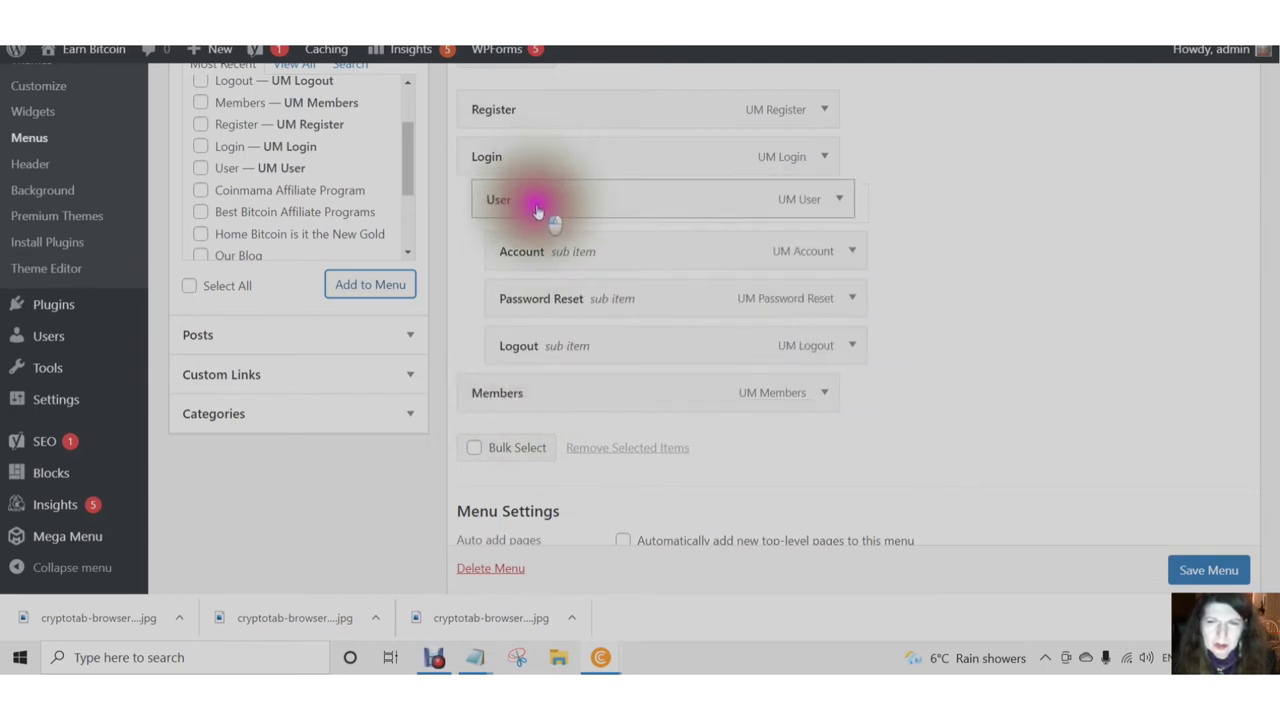
left_click_drag(547, 208, 508, 251)
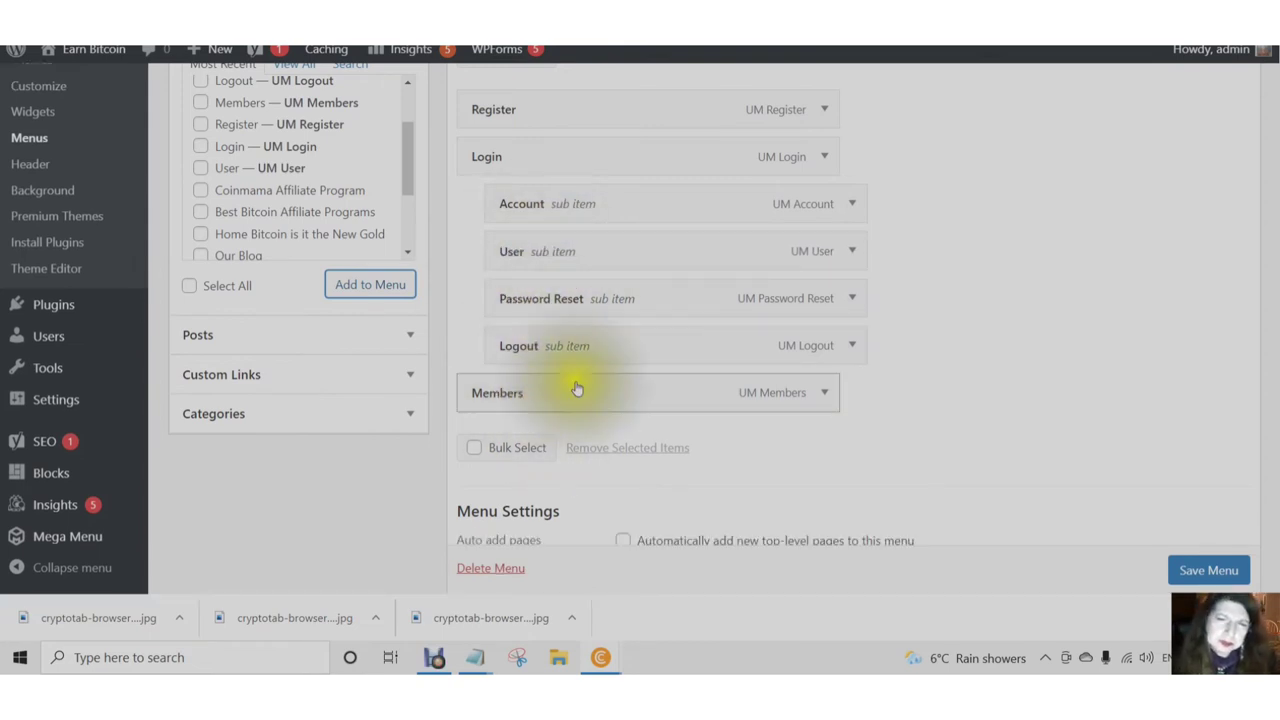
left_click_drag(568, 295, 543, 302)
- Make Password Reset a top-level menu item and collapse its settings
left_click(551, 300)
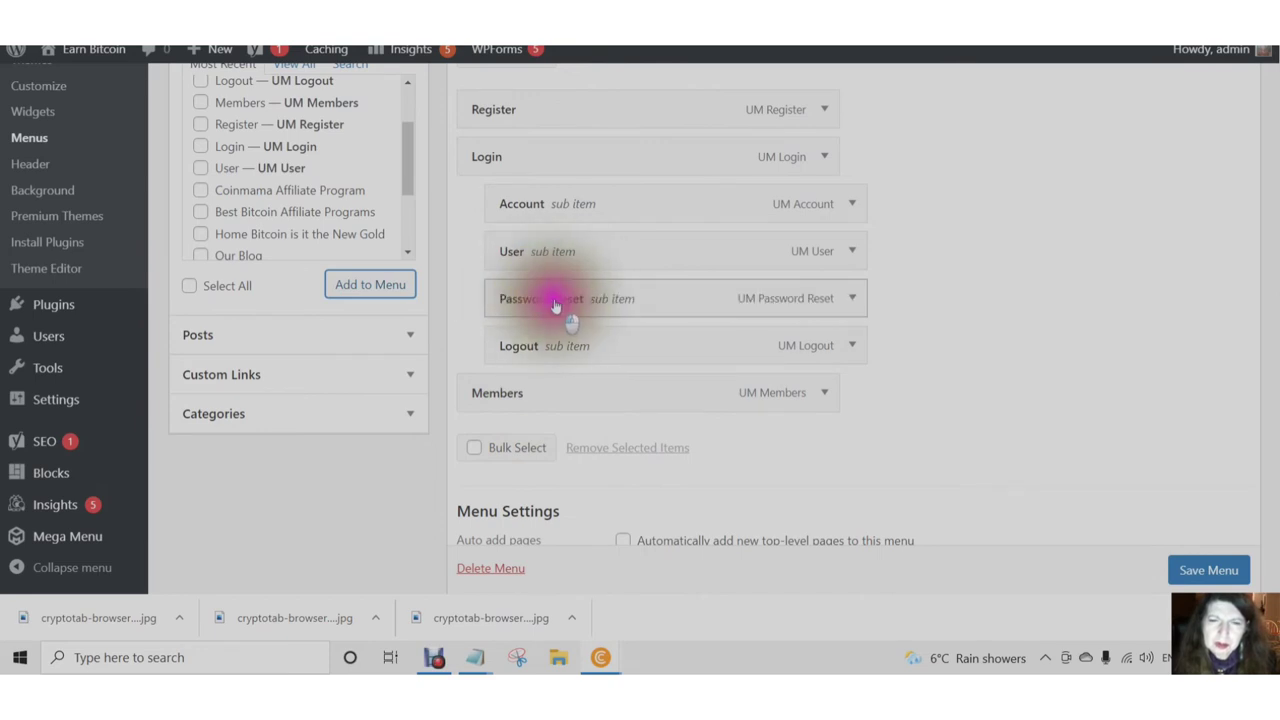
left_click(852, 300)
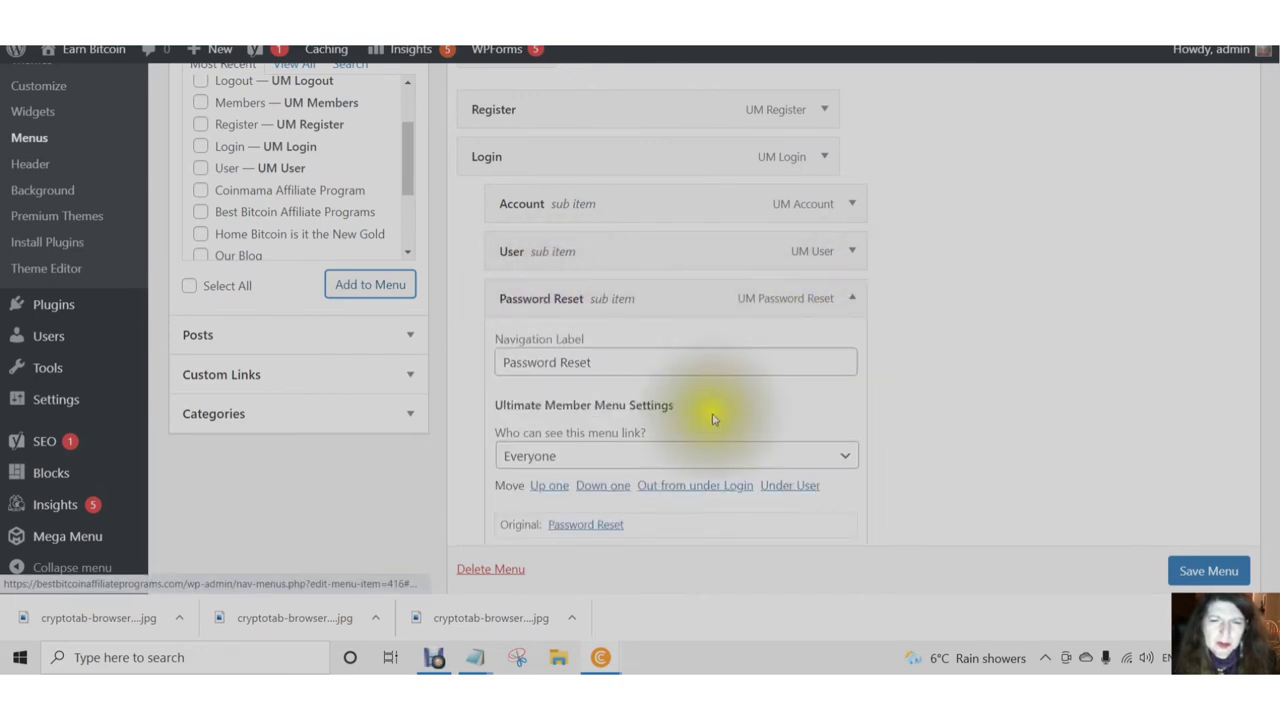
scroll(712, 418, "down", 2)
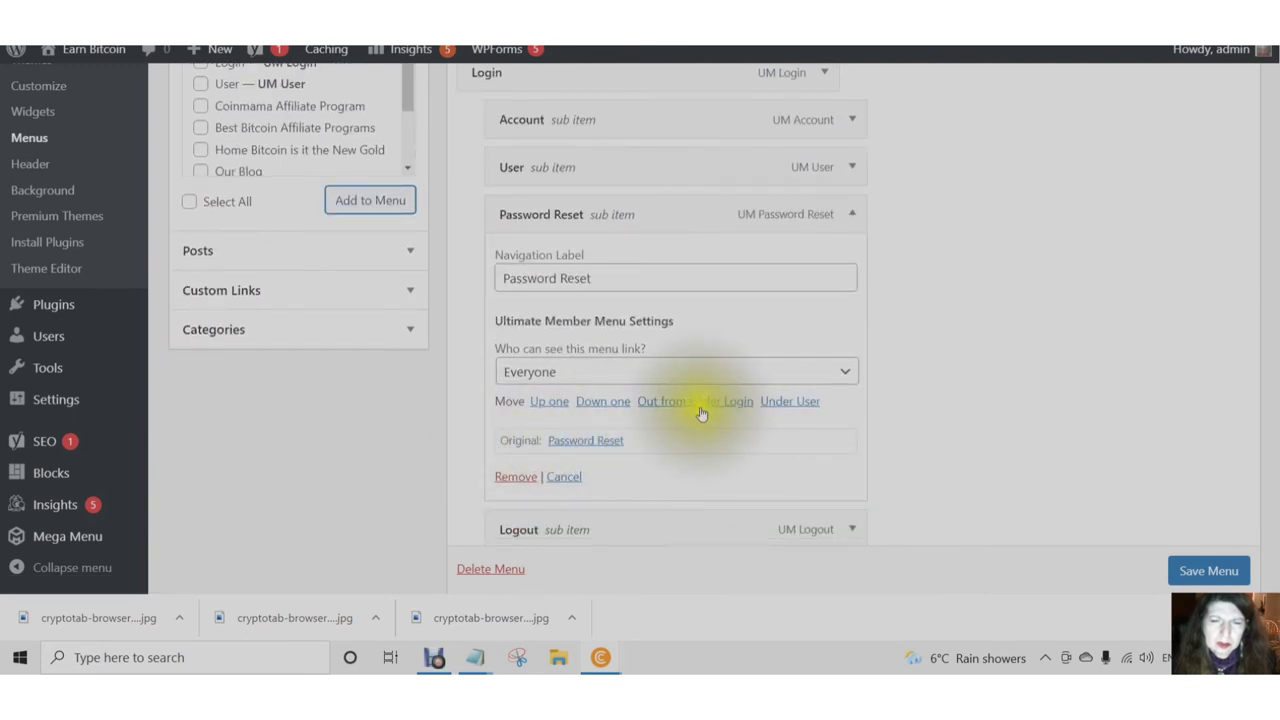
left_click(700, 403)
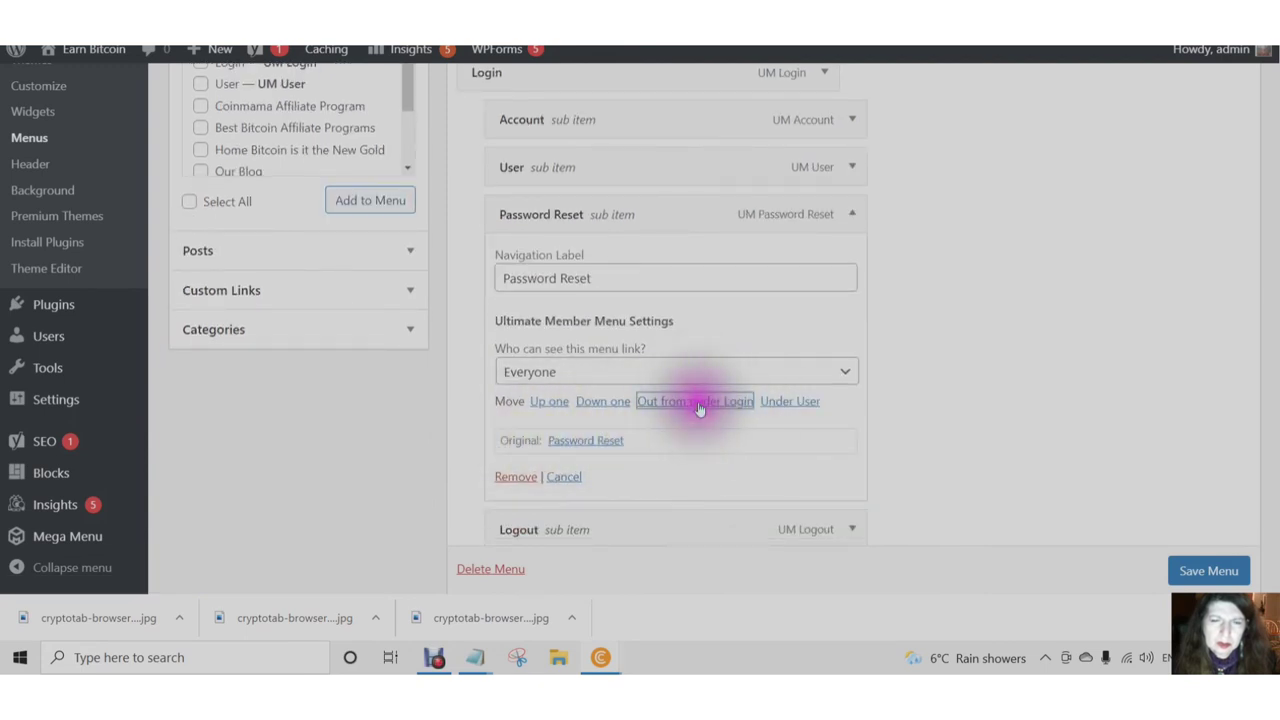
left_click(830, 215)
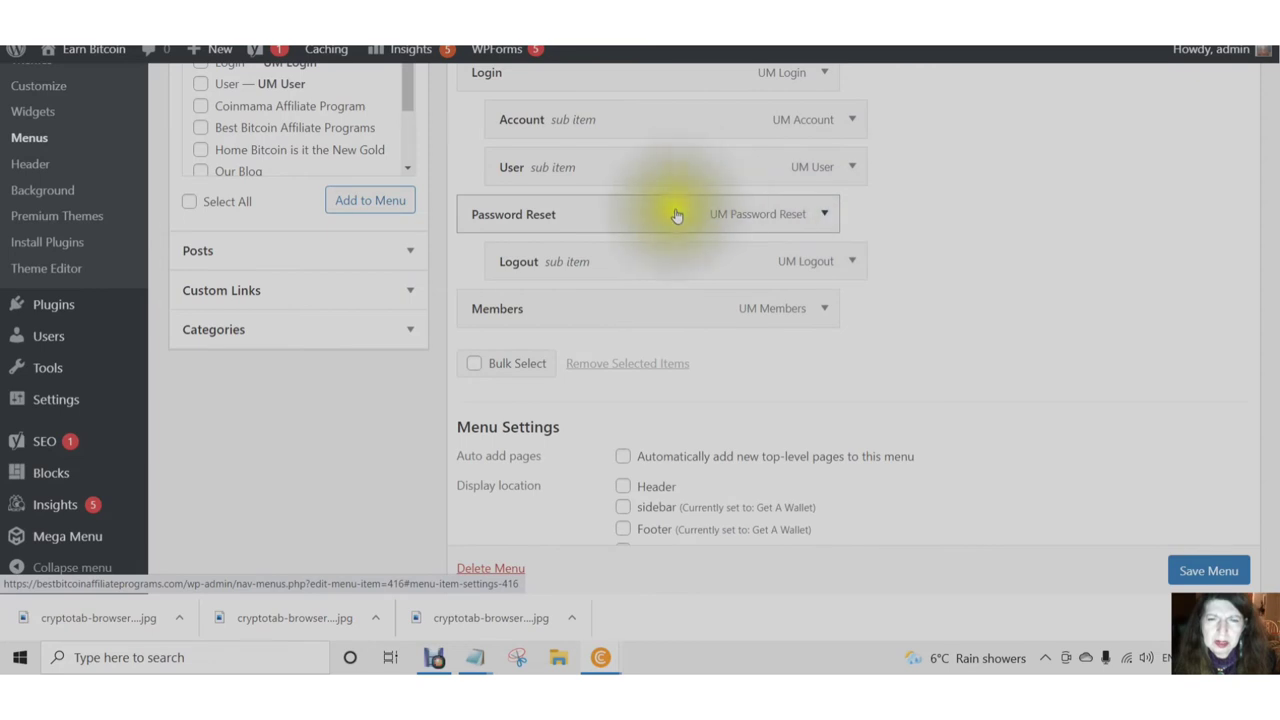
scroll(677, 216, "up", 5)
scroll(505, 205, "down", 2)
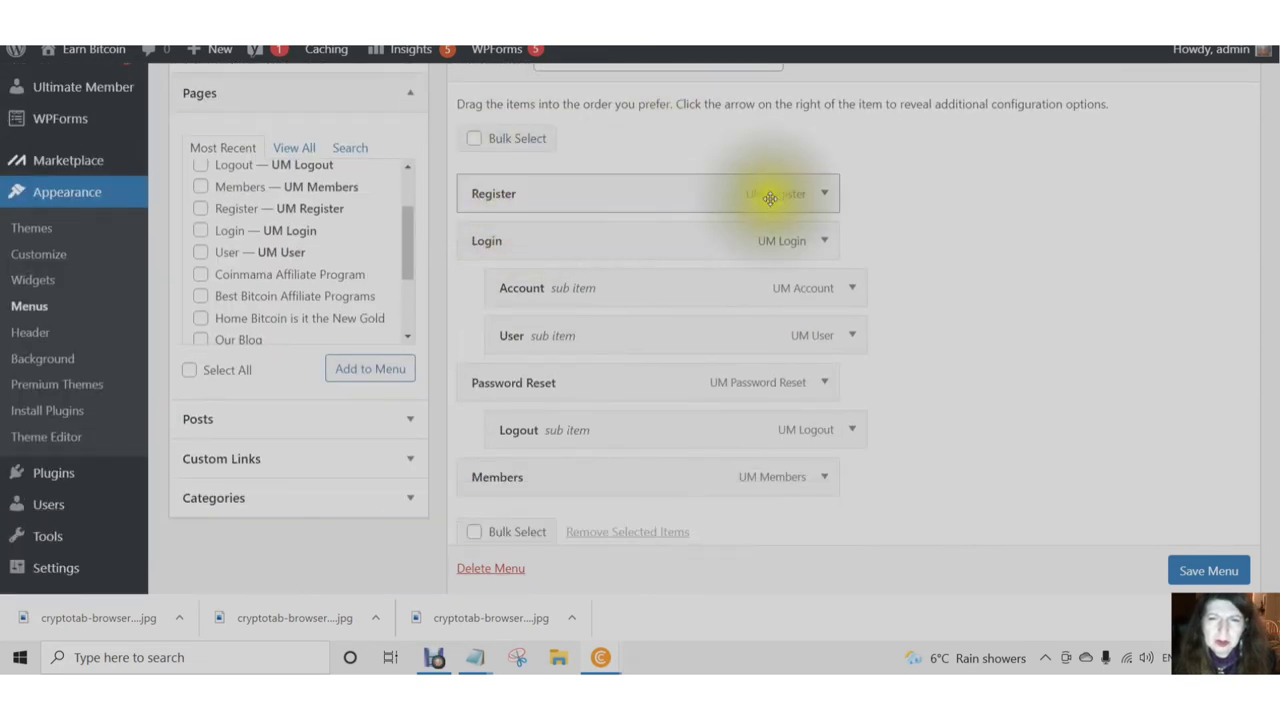
left_click(827, 197)
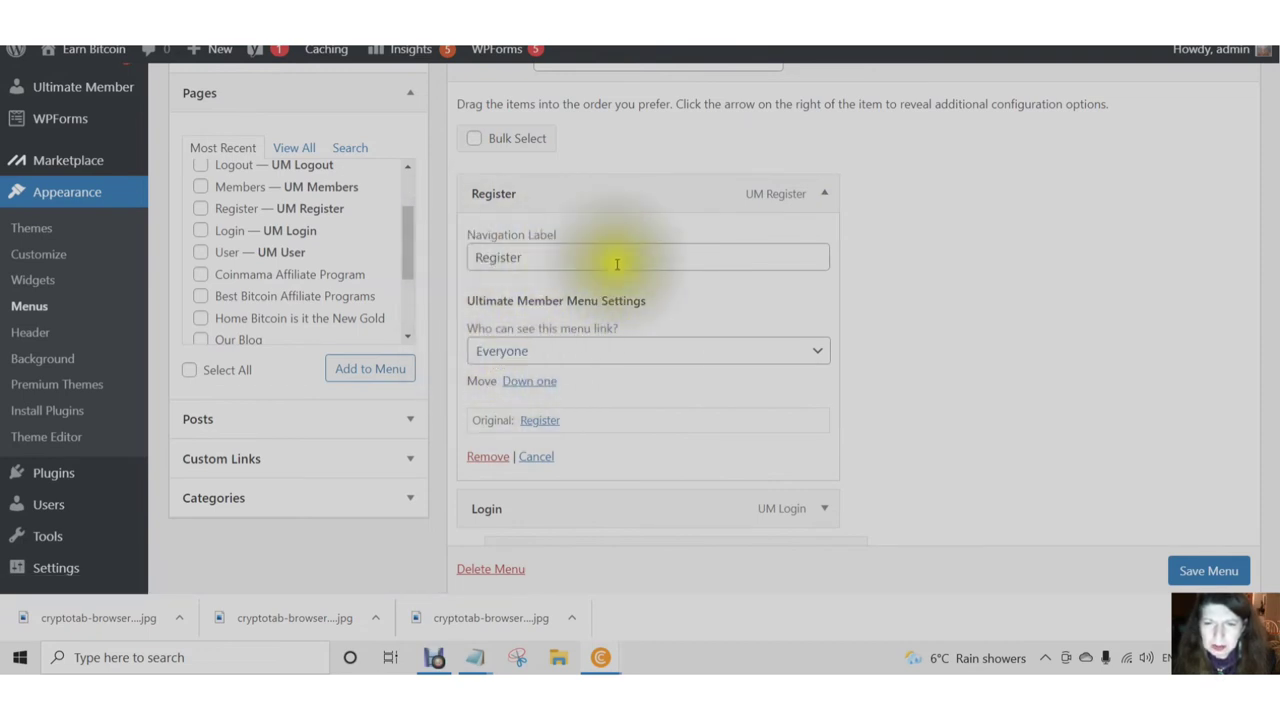
left_click(824, 195)
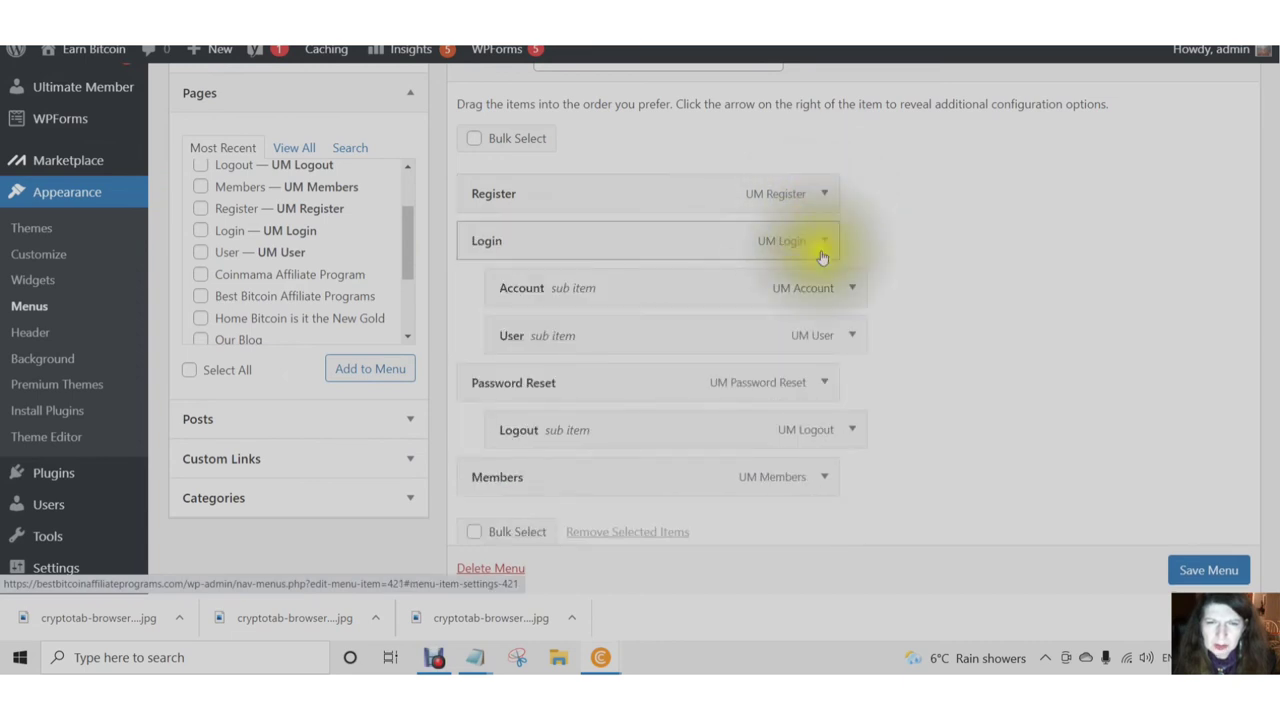
left_click(824, 242)
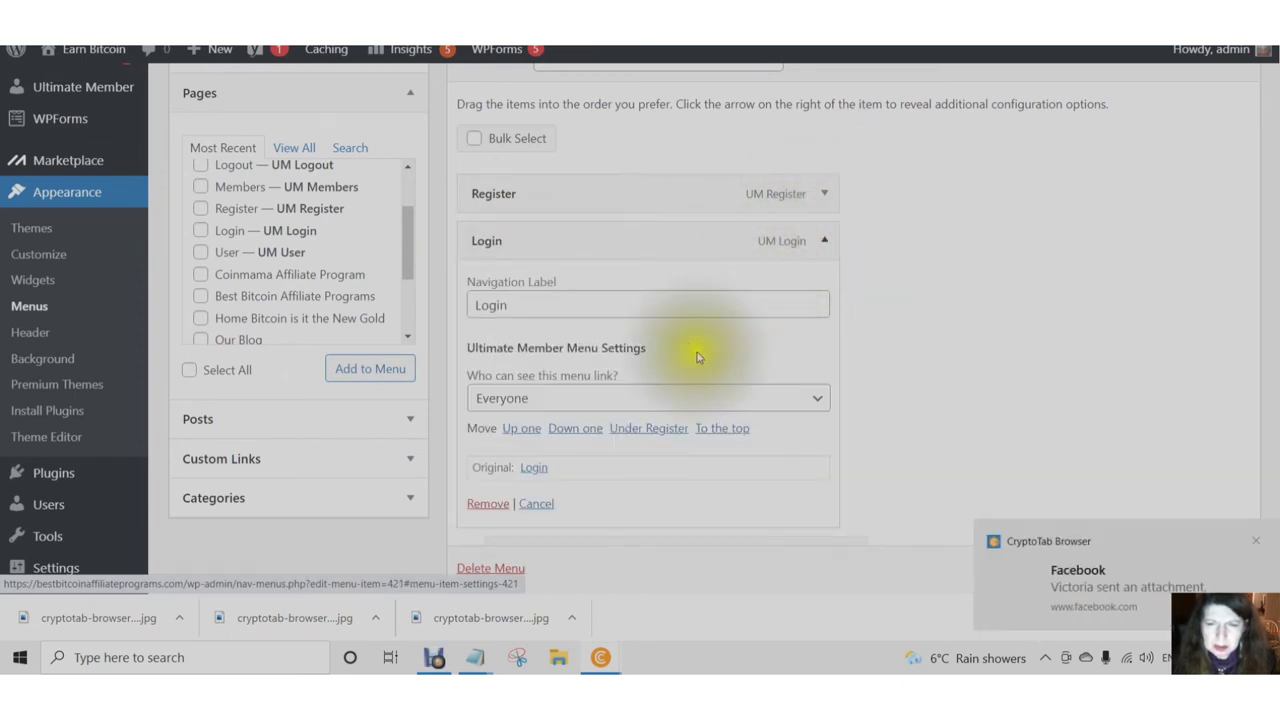
left_click(818, 401)
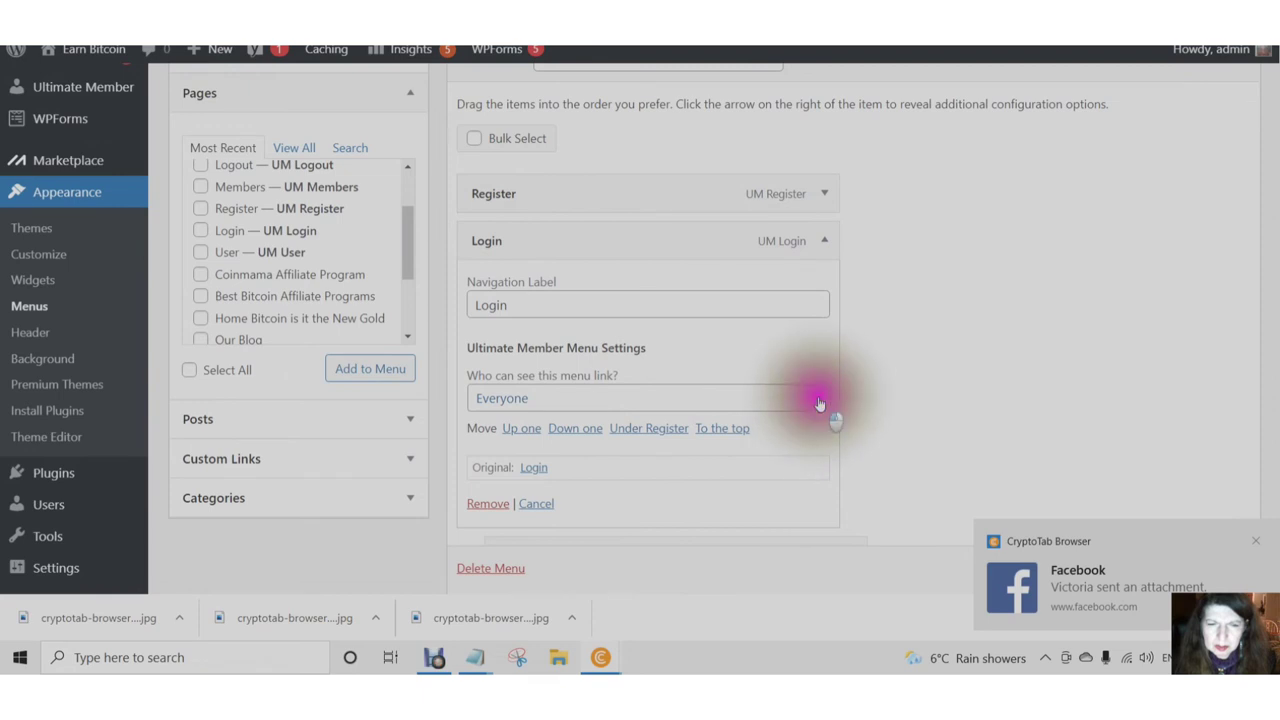
left_click(1256, 546)
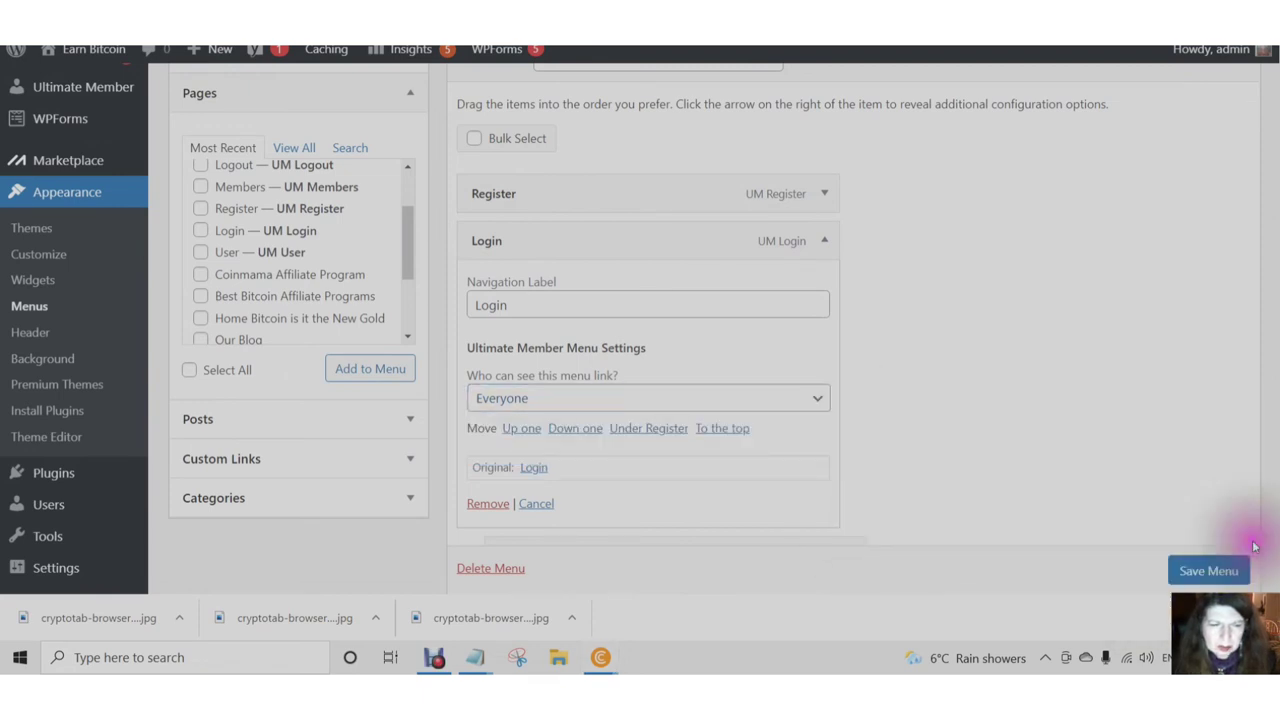
left_click(820, 401)
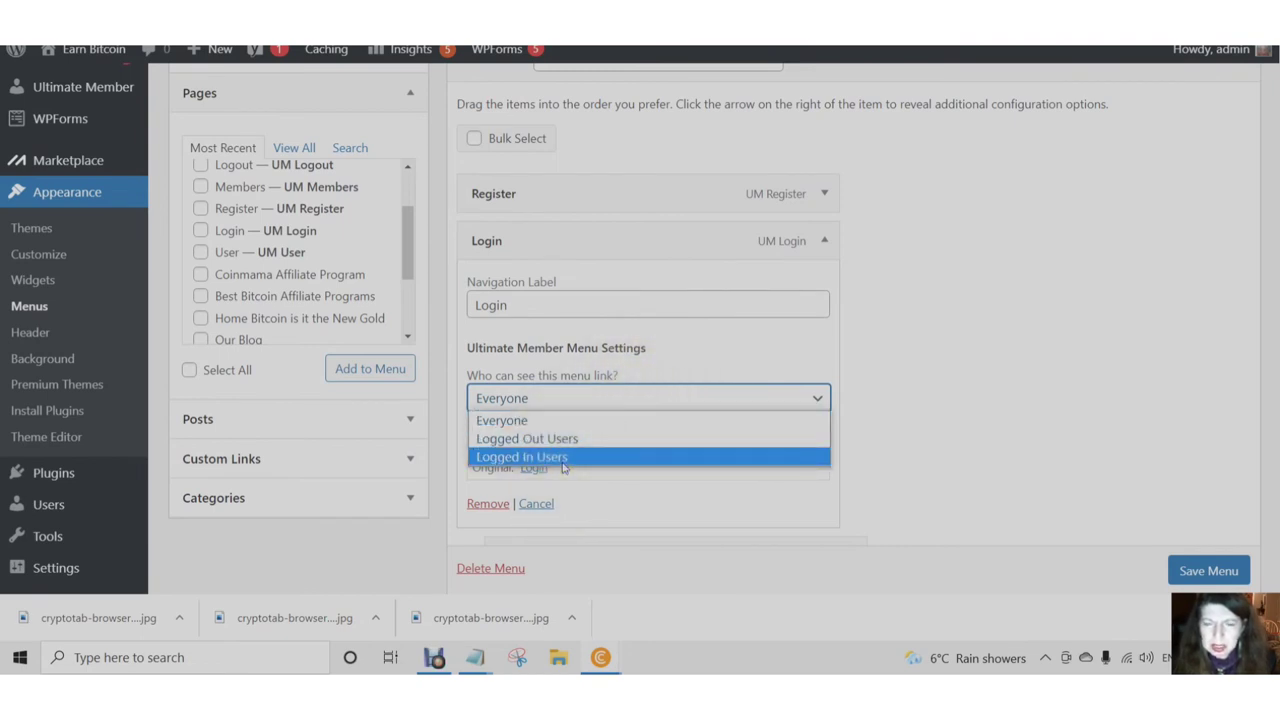
left_click(531, 421)
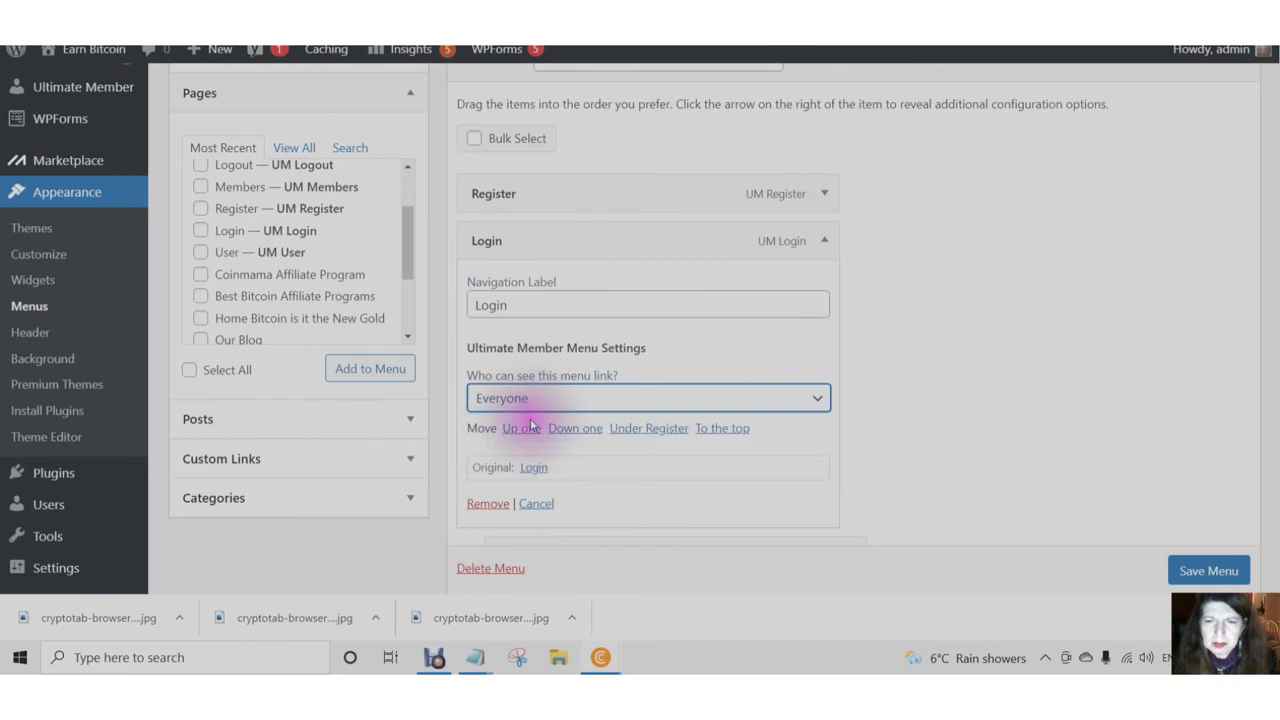
left_click(828, 247)
left_click(826, 246)
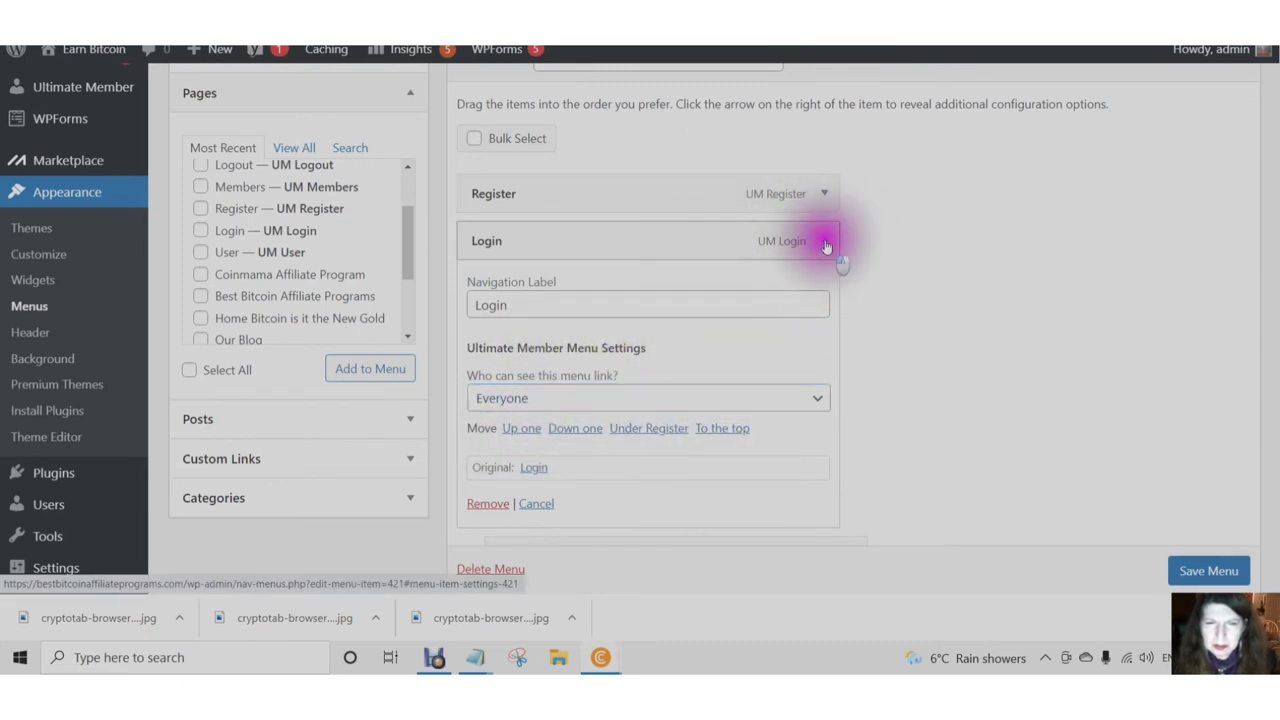
- Restrict the Account link to Logged In Users, tick every member role, and collapse it
left_click(850, 291)
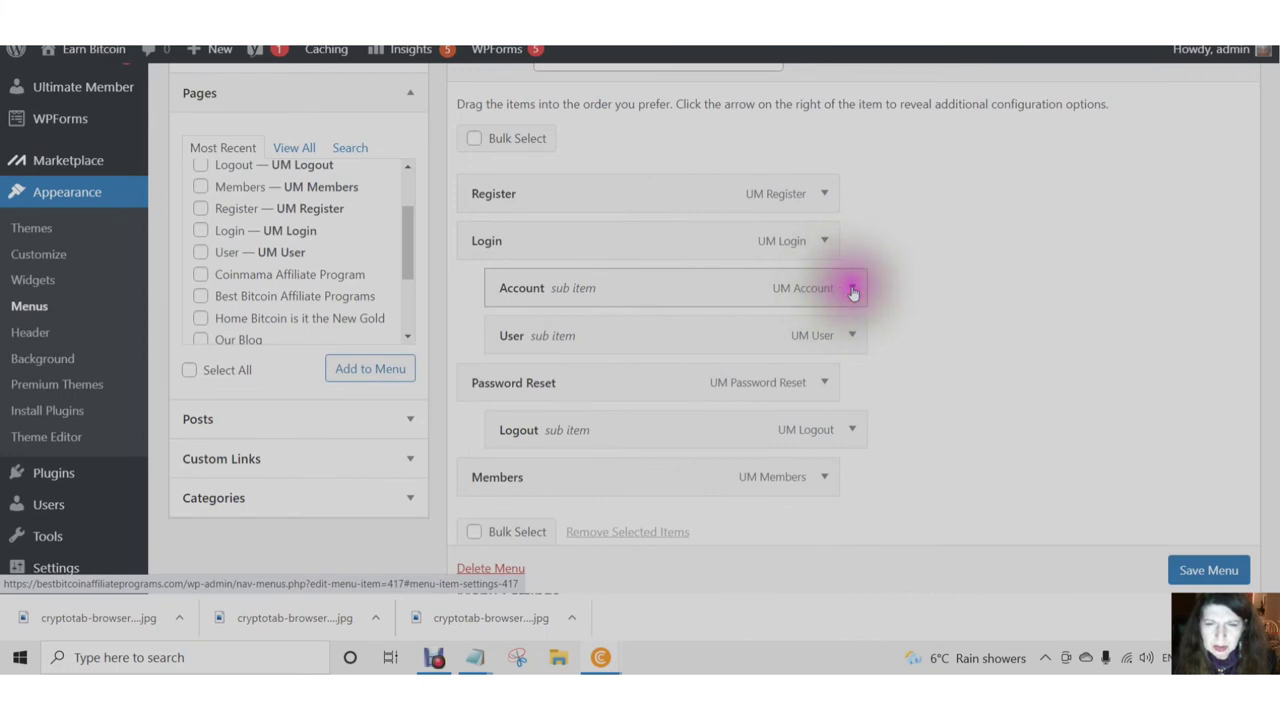
left_click(847, 449)
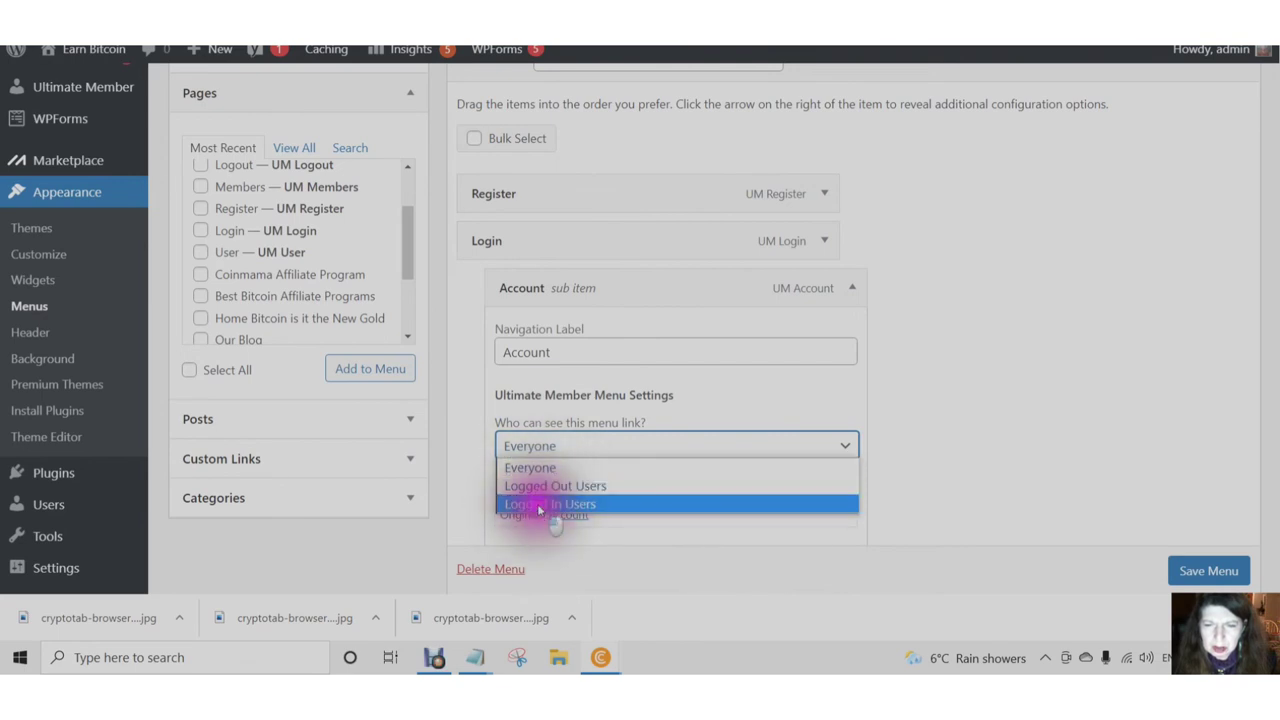
left_click(538, 505)
scroll(720, 435, "down", 1)
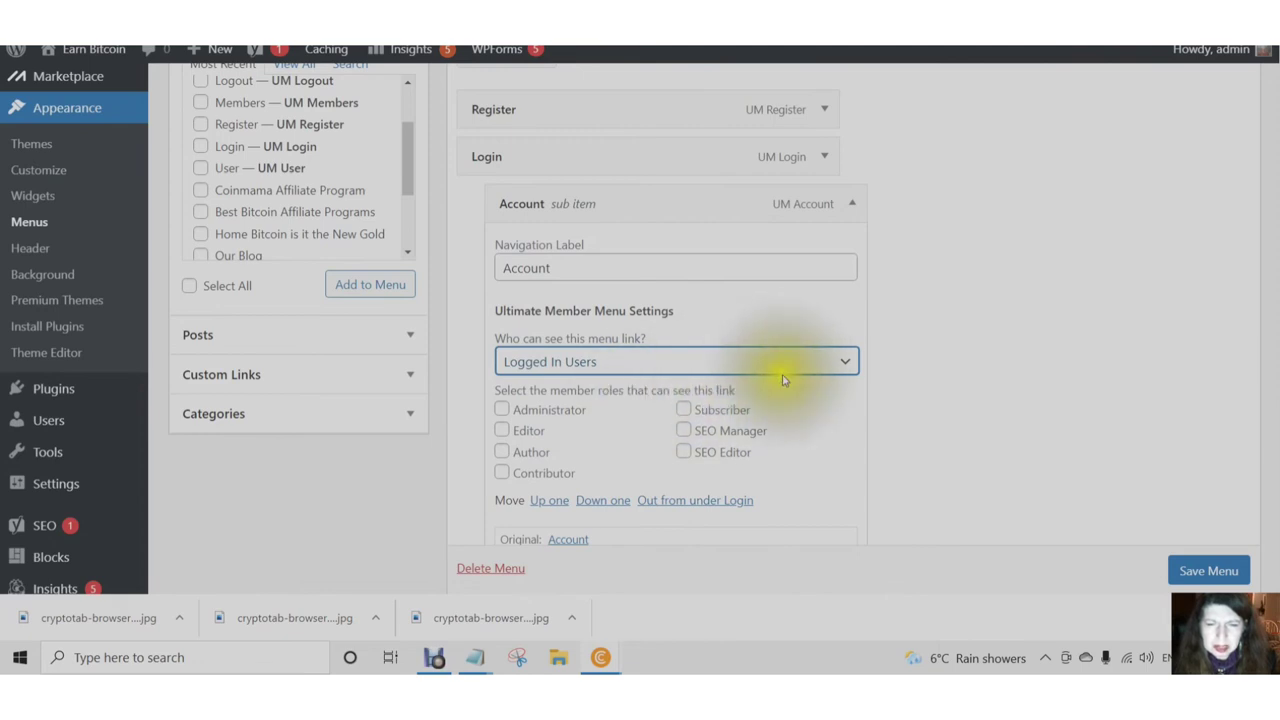
left_click(503, 412)
left_click(503, 432)
left_click(503, 453)
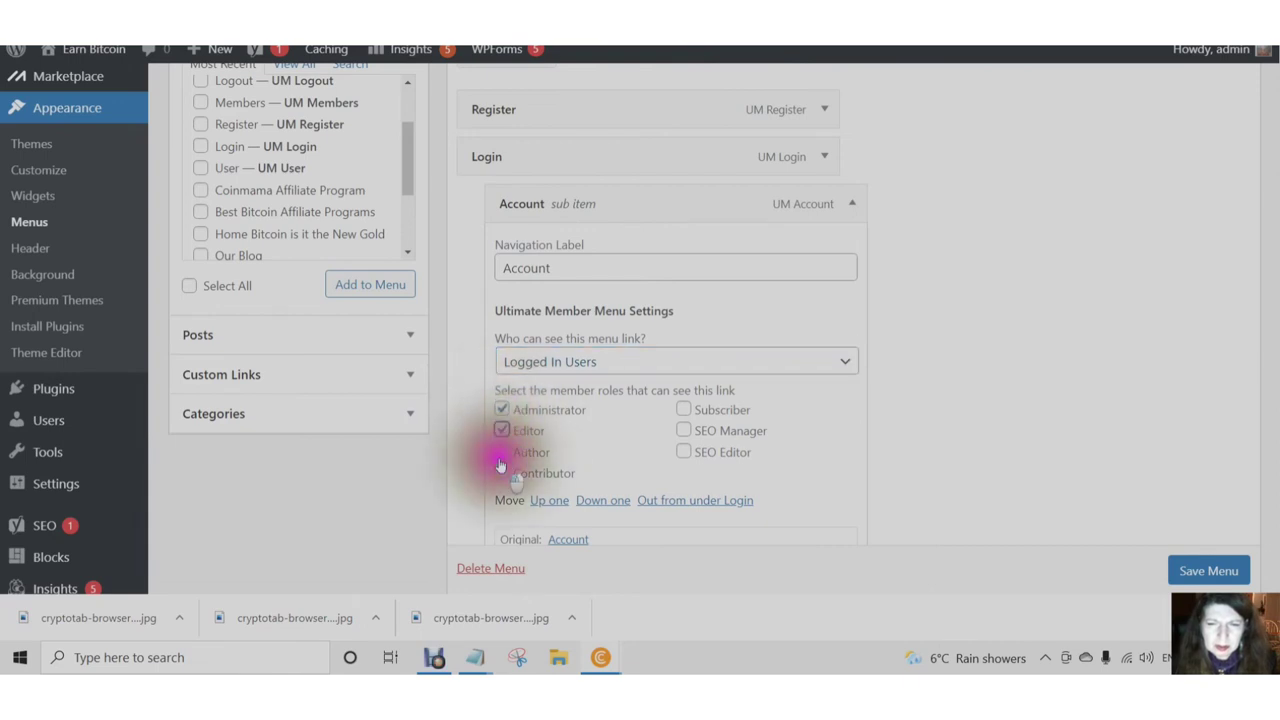
left_click(502, 475)
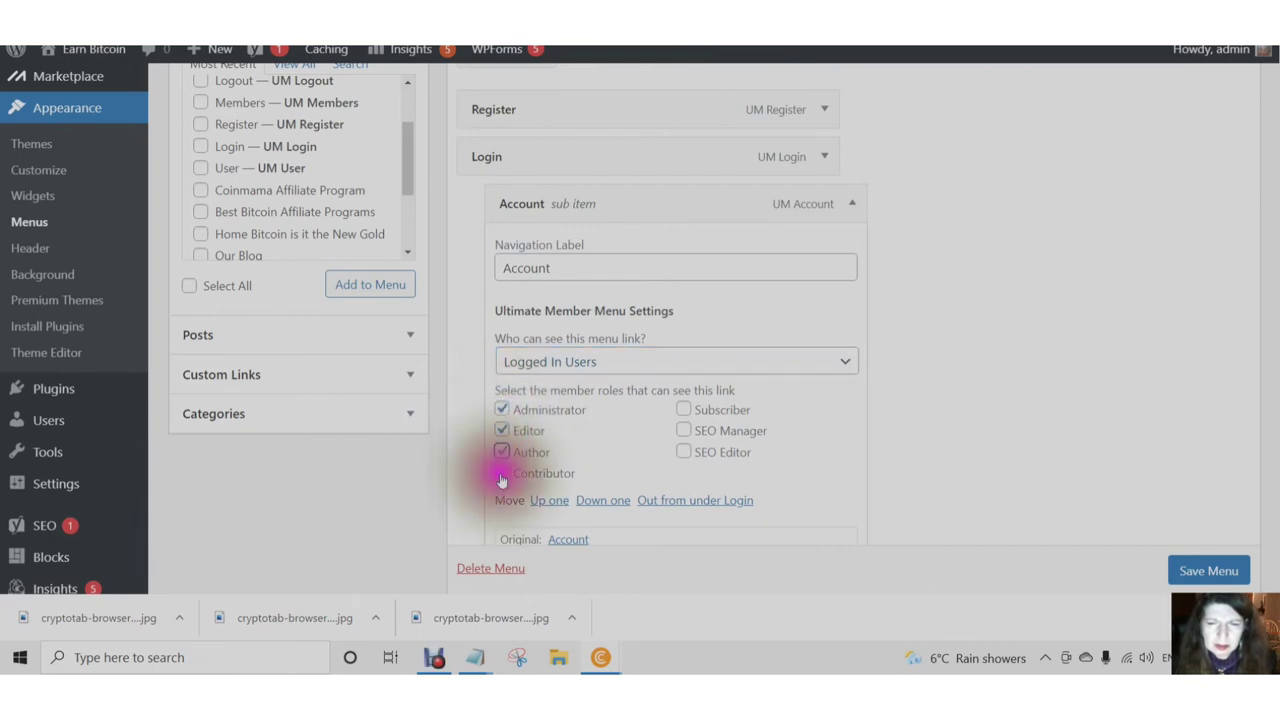
left_click(684, 411)
left_click(684, 452)
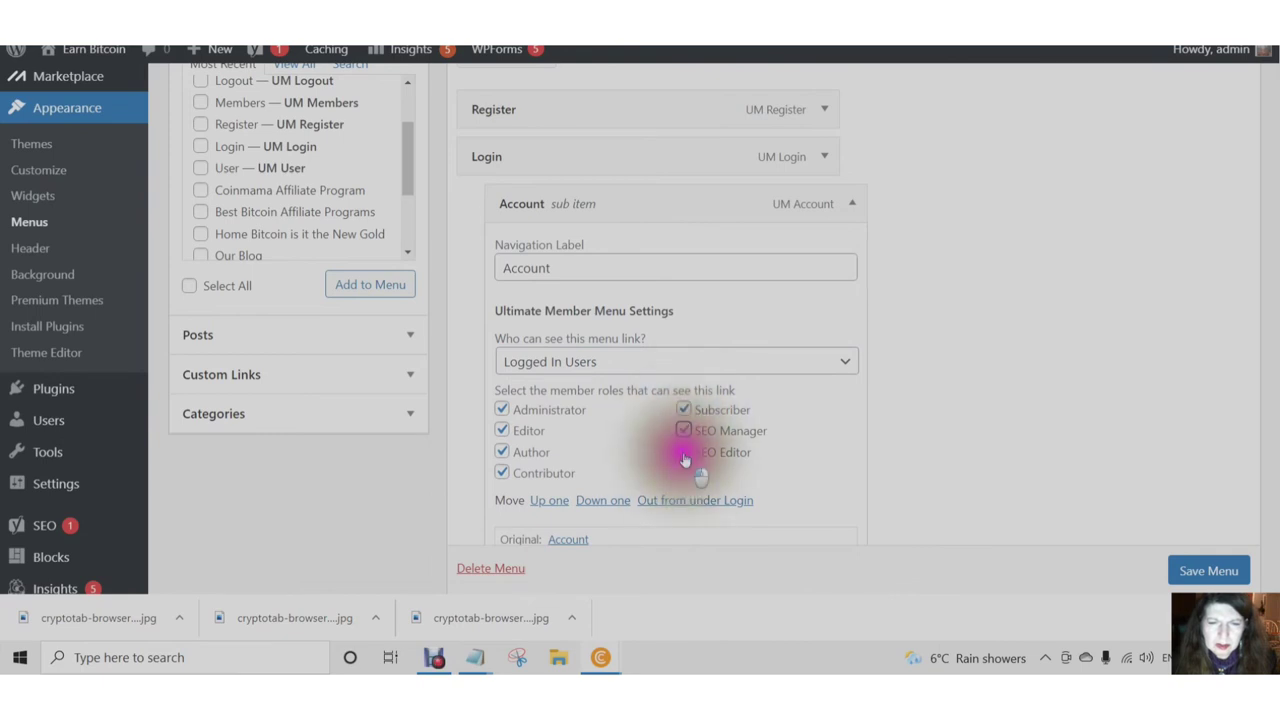
left_click(852, 204)
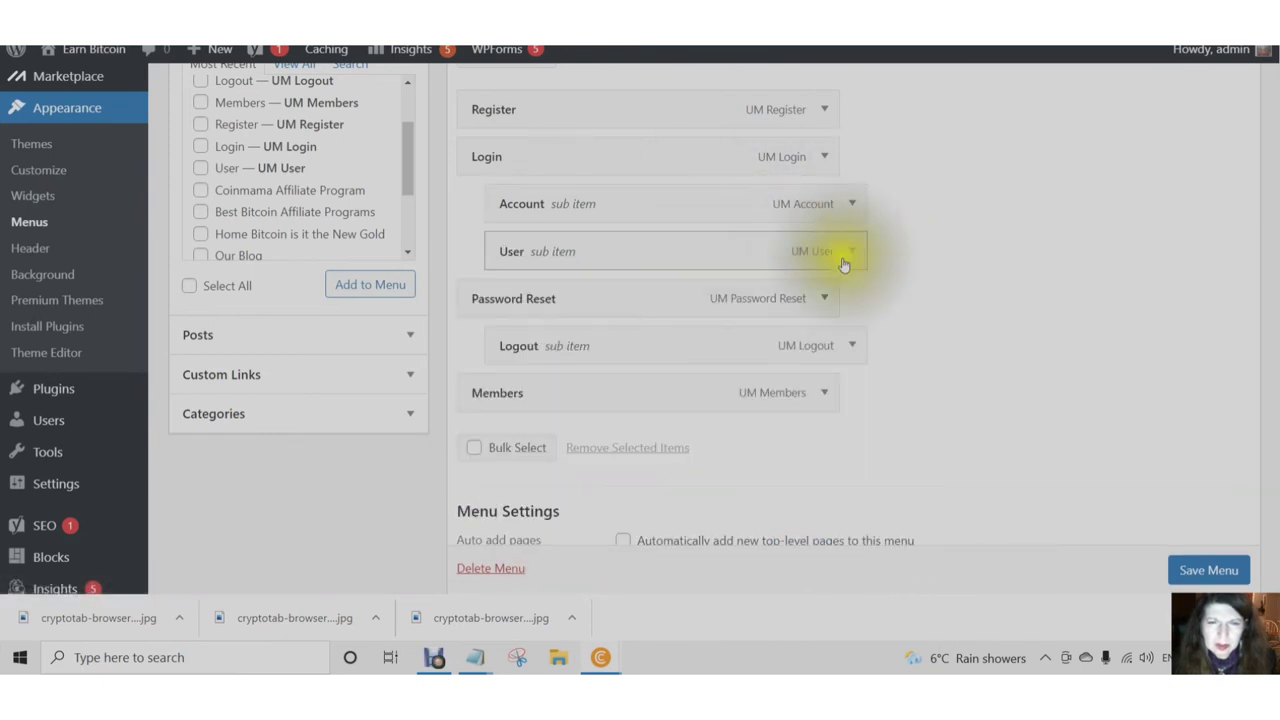
- Set the User link's visibility to Logged In Users
left_click(851, 251)
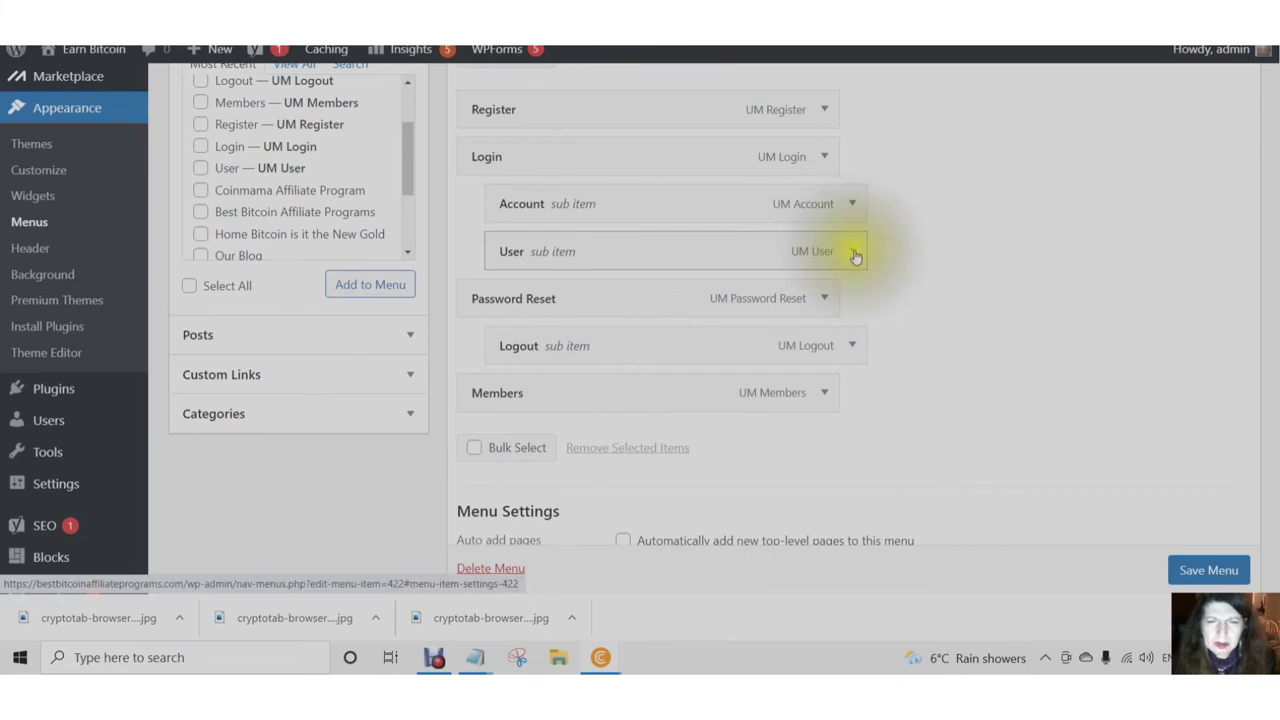
left_click(854, 253)
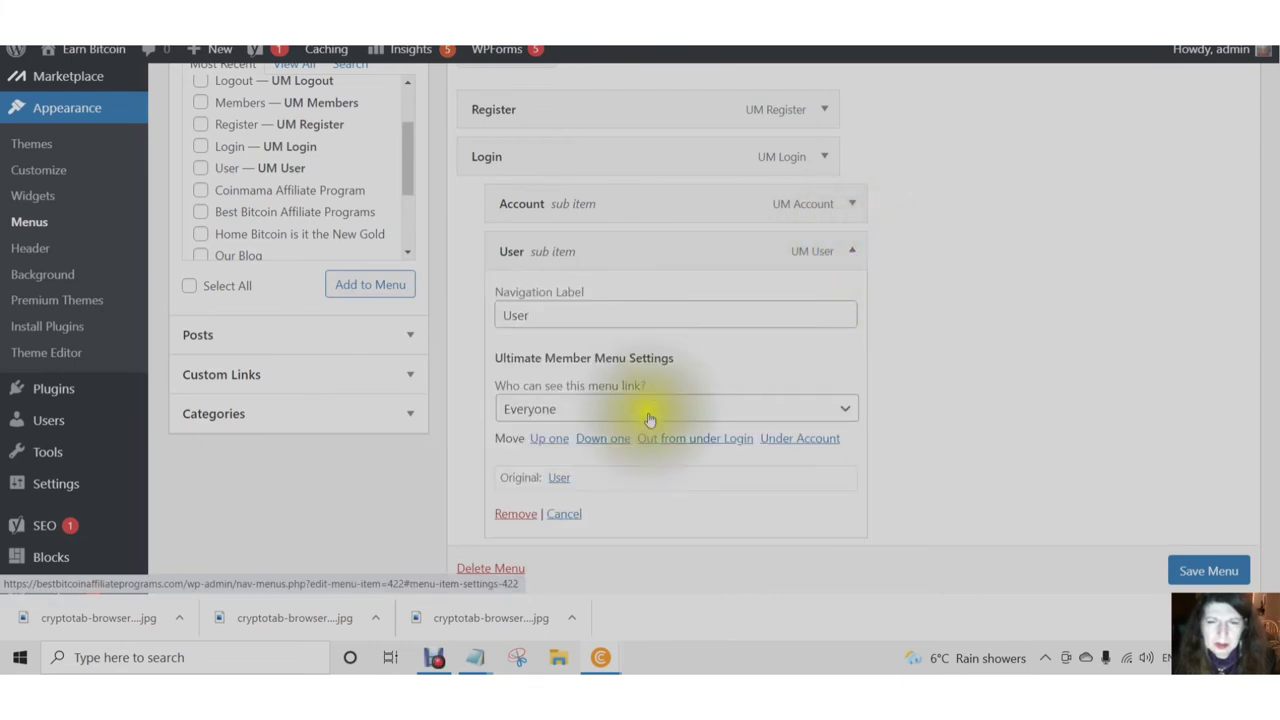
left_click(845, 411)
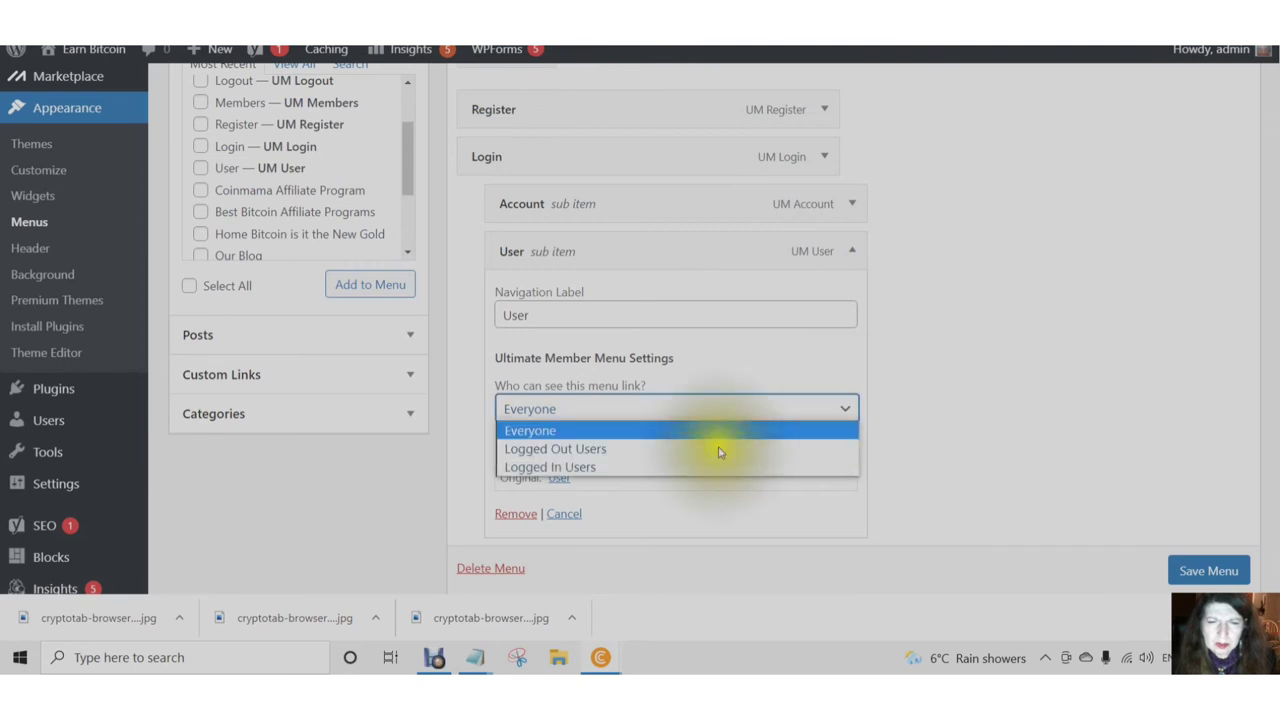
left_click(615, 469)
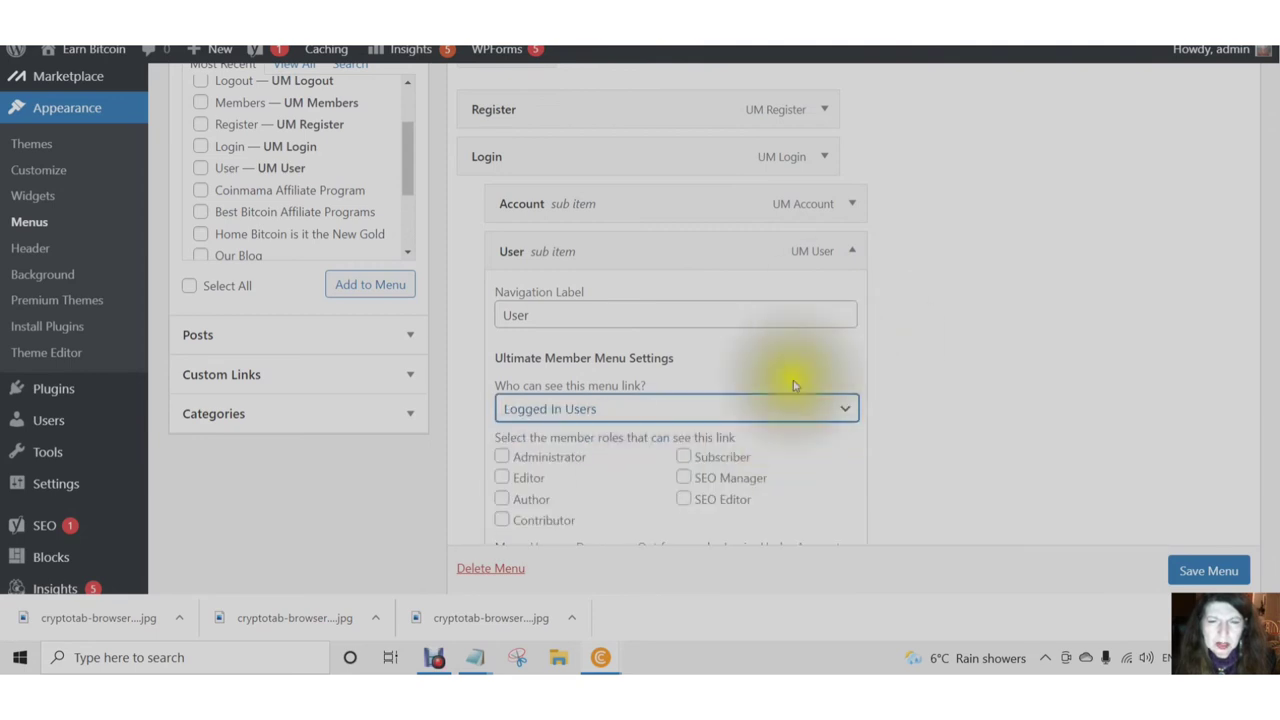
- Allow all seven roles, Administrators through SEO Editors, to see the User link
left_click(502, 457)
left_click(502, 478)
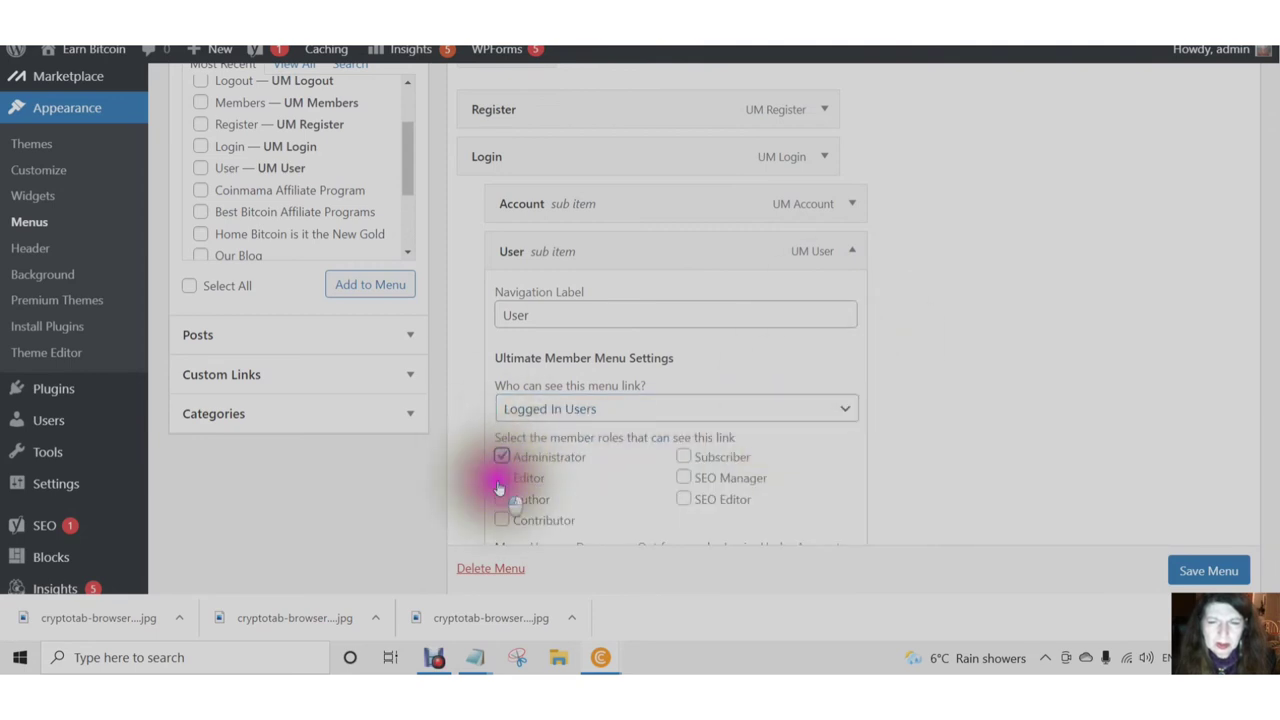
left_click(502, 499)
left_click(502, 520)
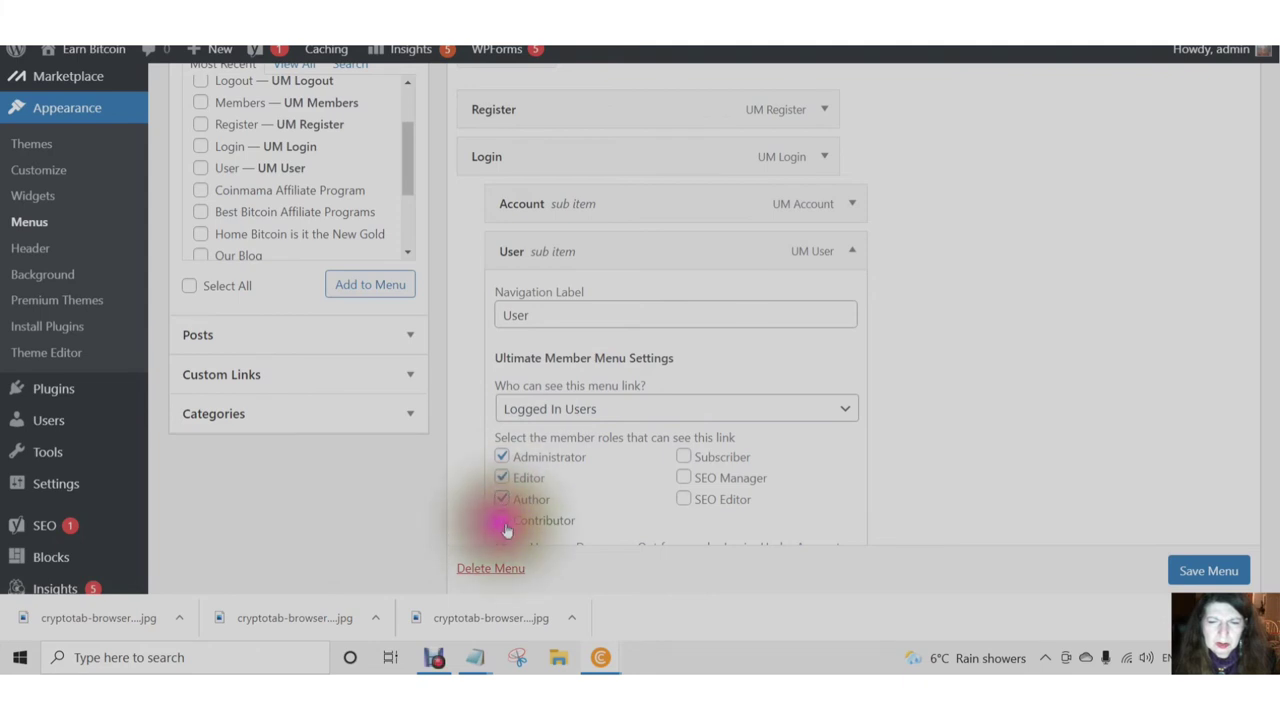
left_click(683, 457)
left_click(683, 478)
left_click(684, 499)
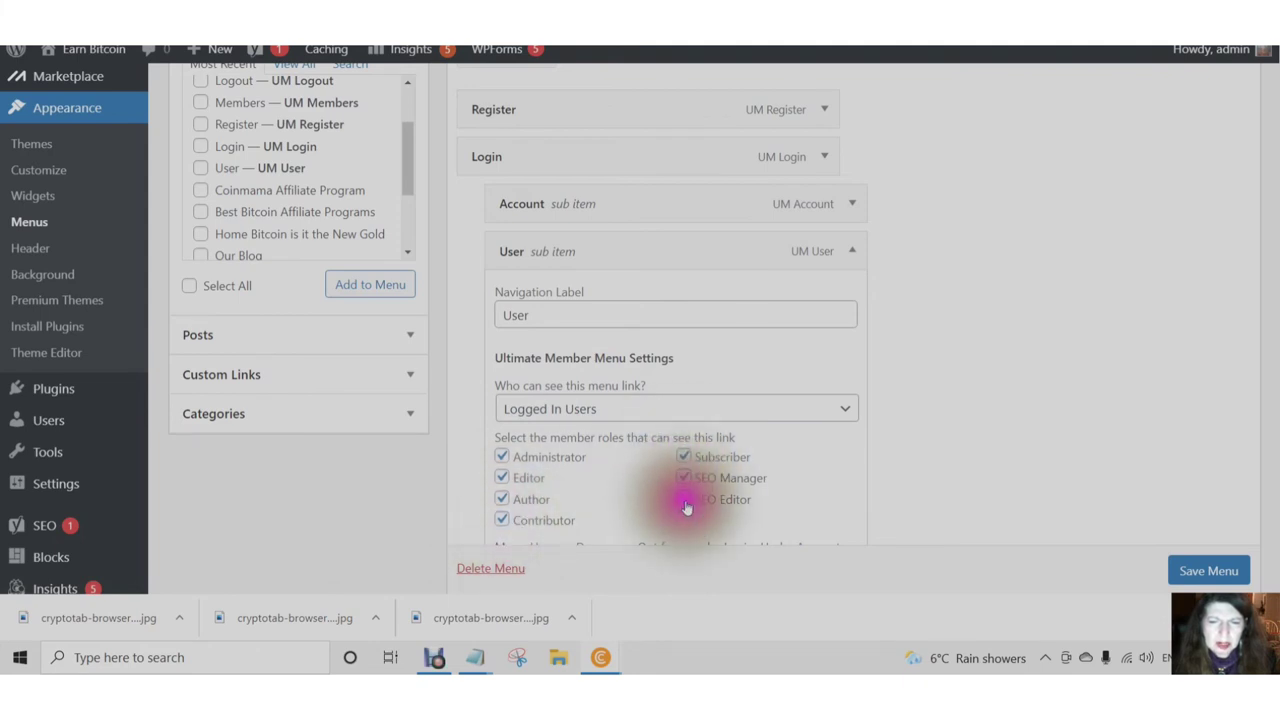
scroll(652, 486, "down", 1)
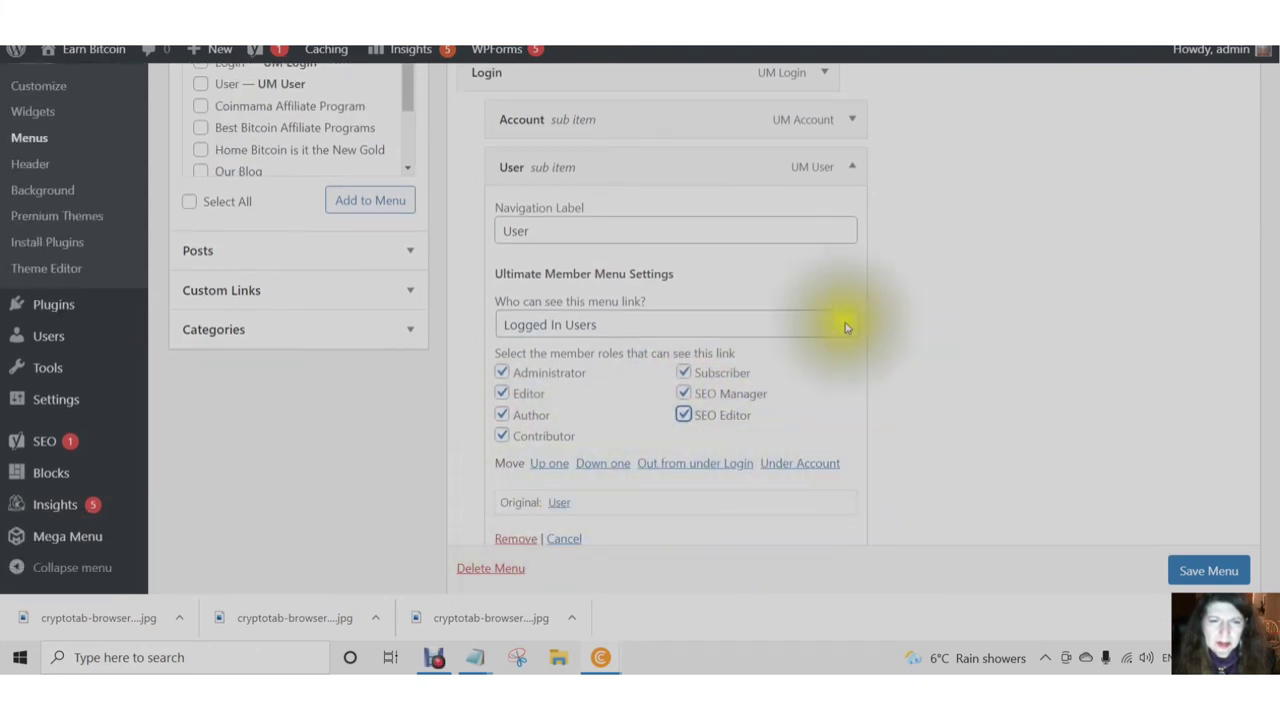
left_click(852, 167)
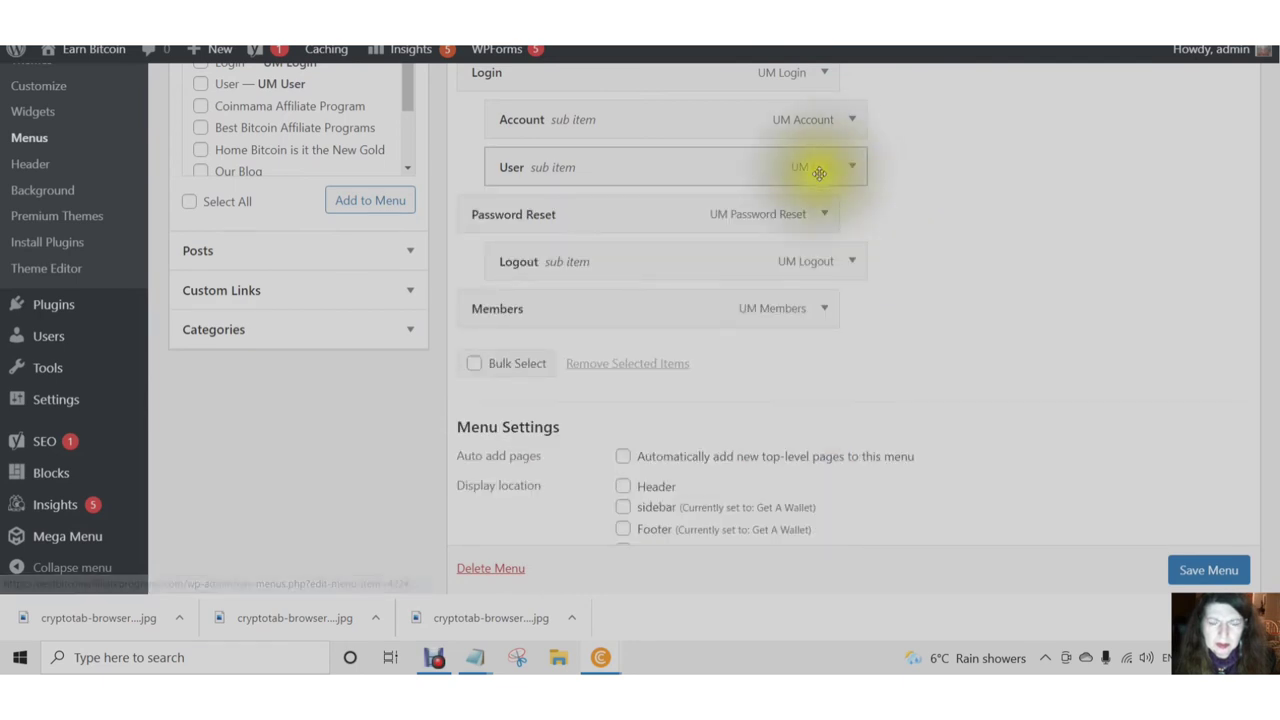
left_click(827, 216)
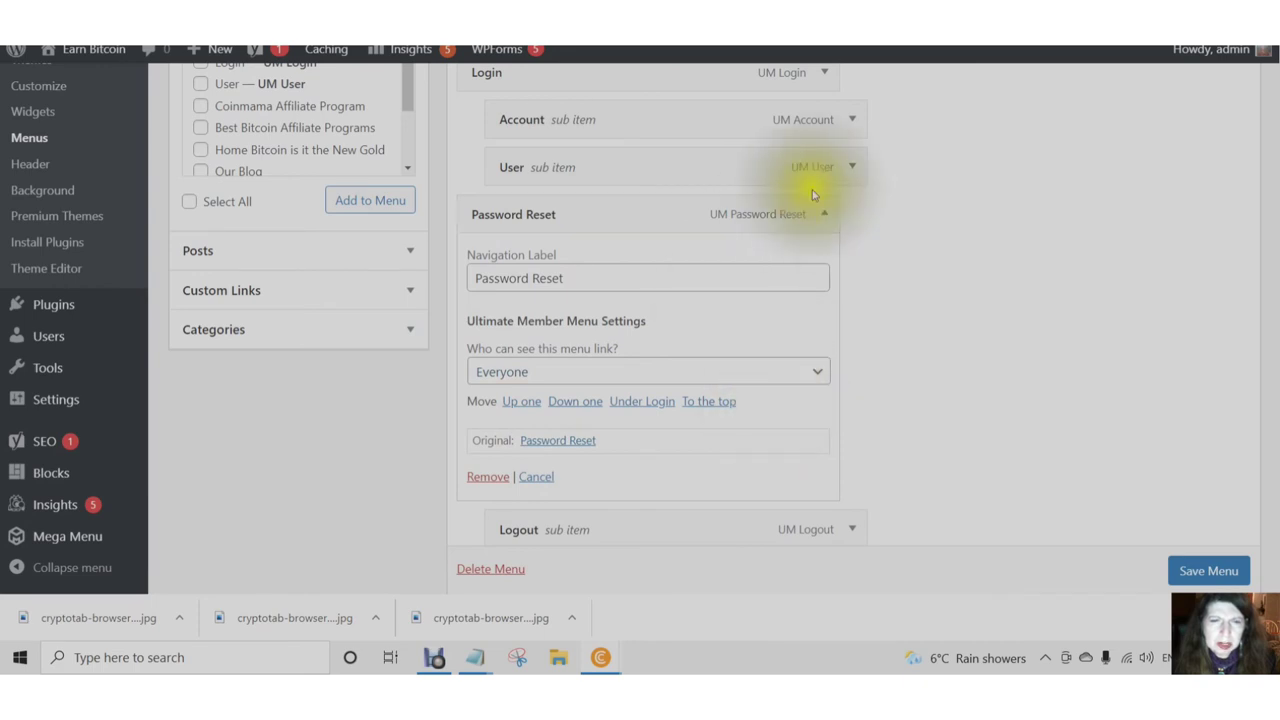
- Collapse Password Reset and limit the Logout link to Logged In Users
left_click(826, 216)
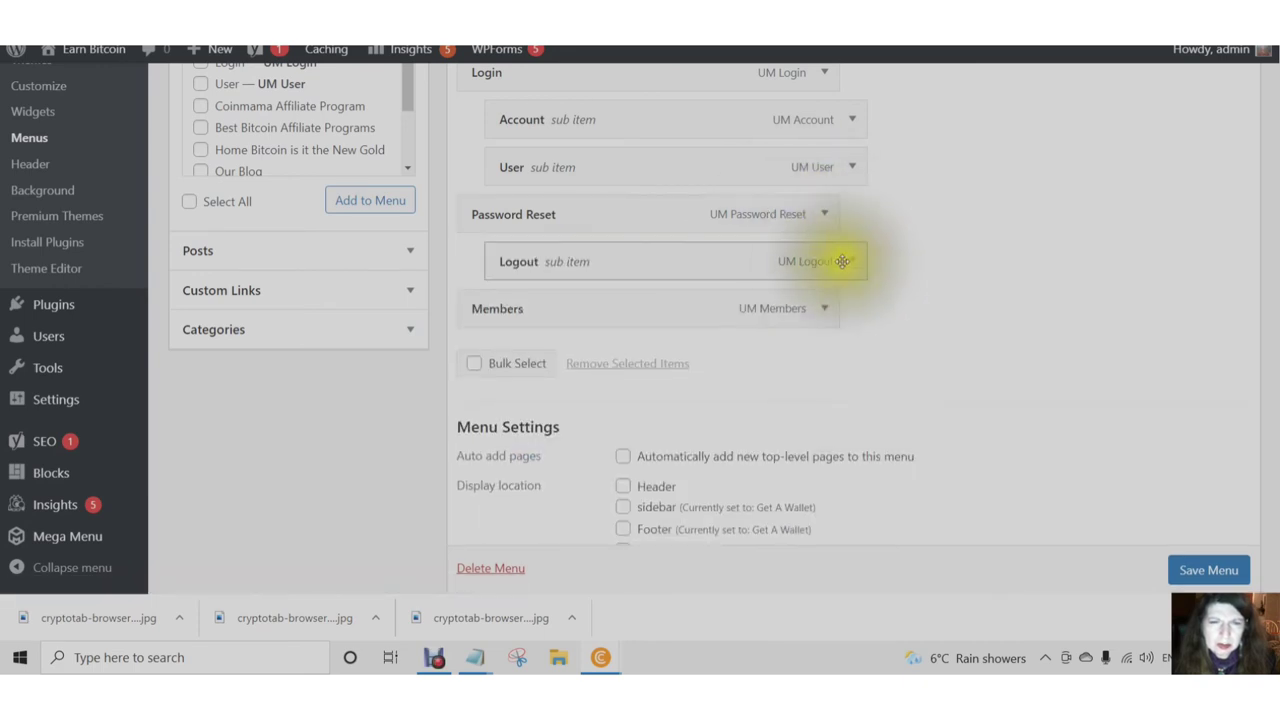
left_click(852, 262)
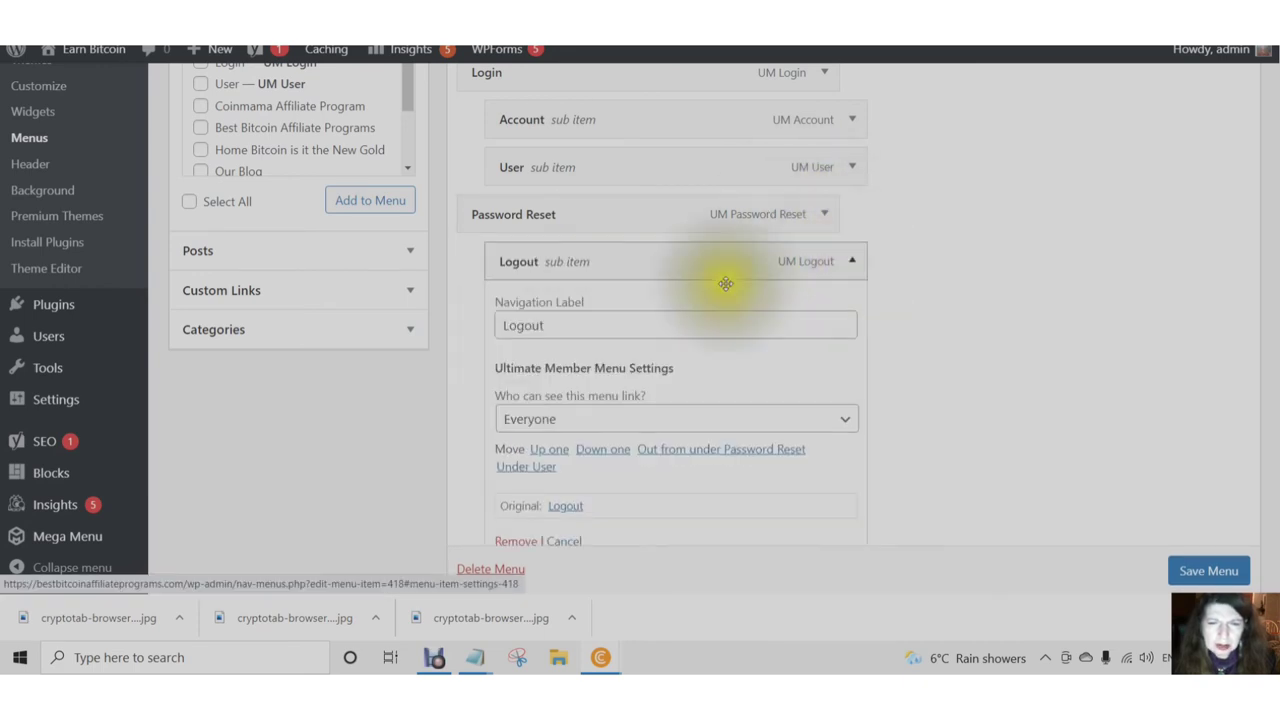
left_click(845, 428)
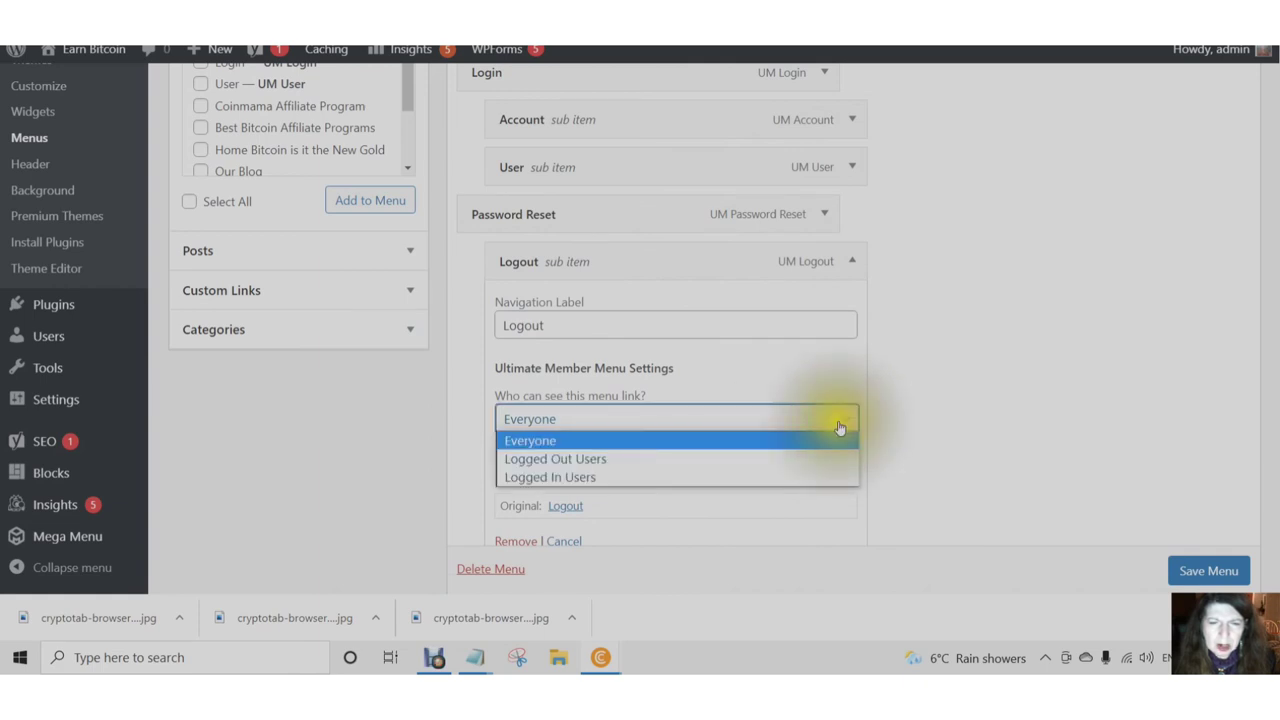
left_click(583, 478)
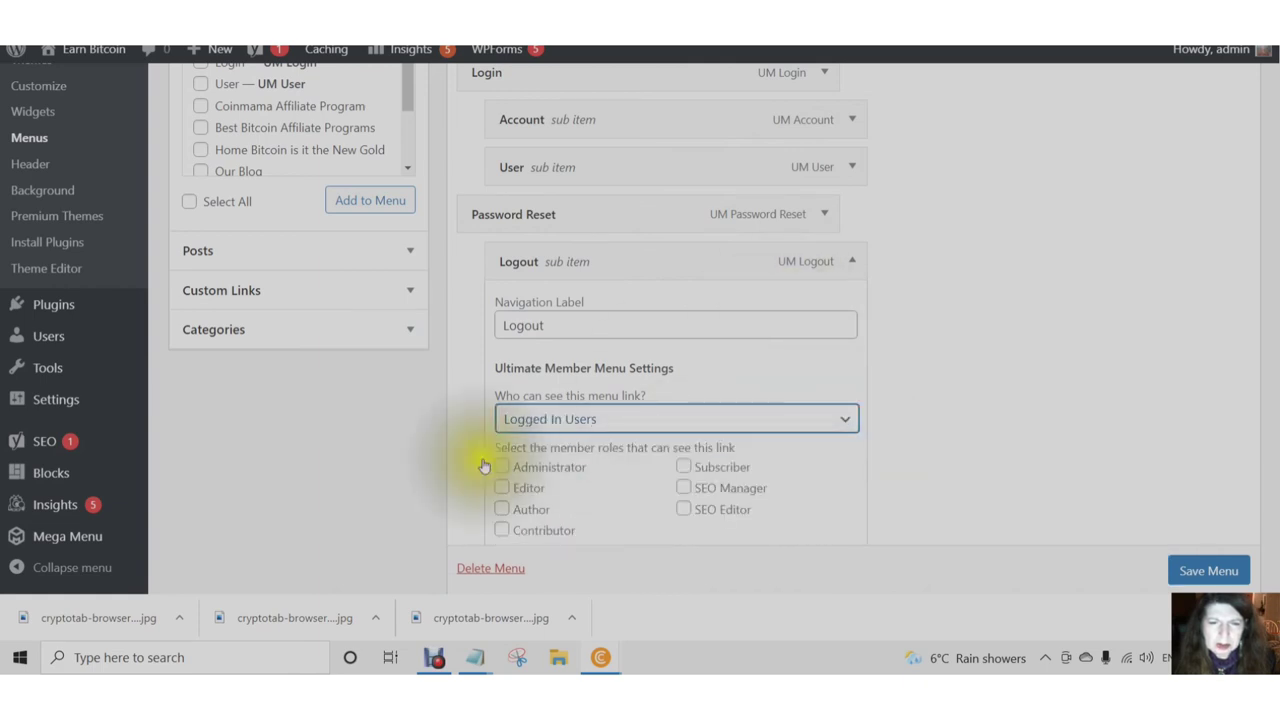
- Allow all seven member roles to see the Logout link and collapse it
left_click(501, 467)
left_click(501, 487)
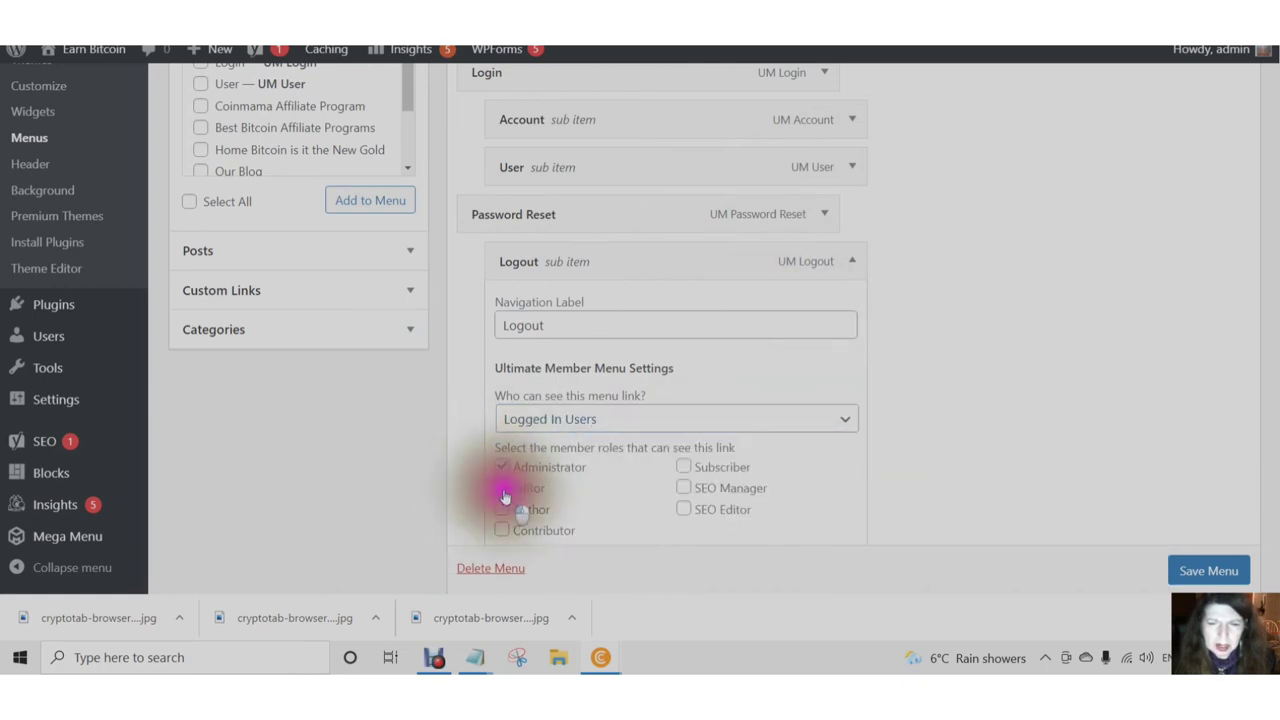
left_click(502, 535)
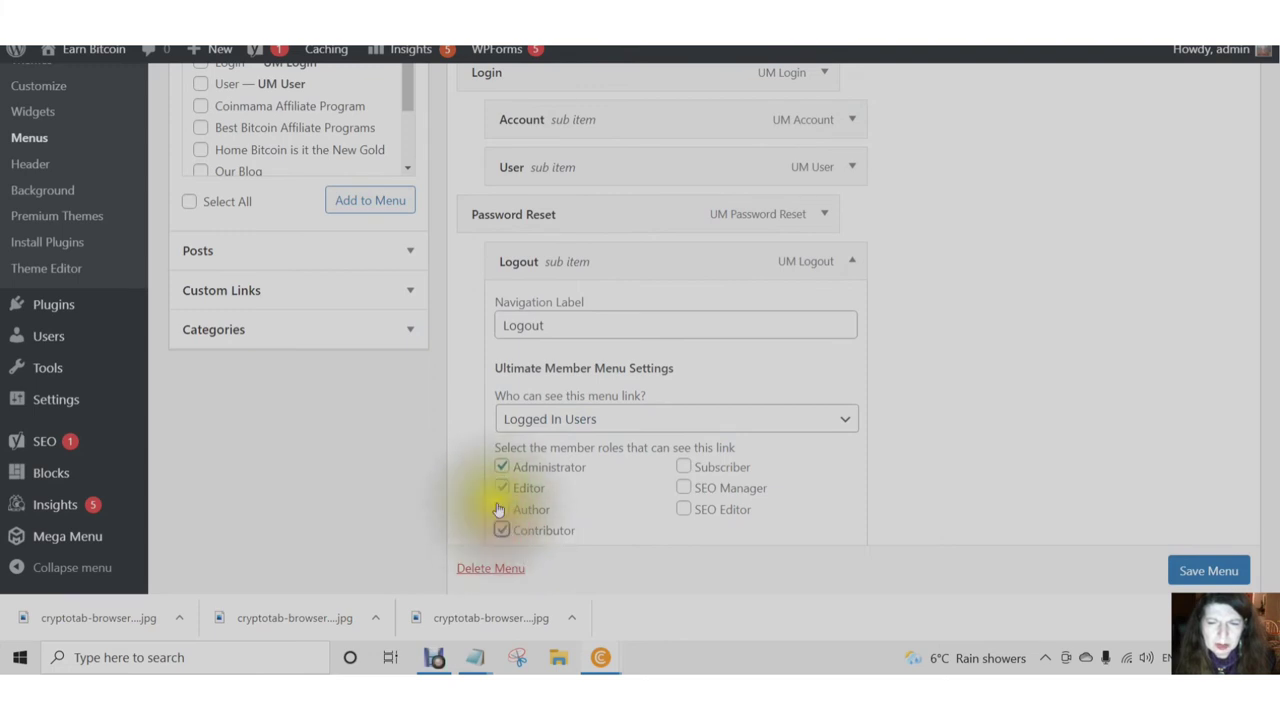
left_click(502, 509)
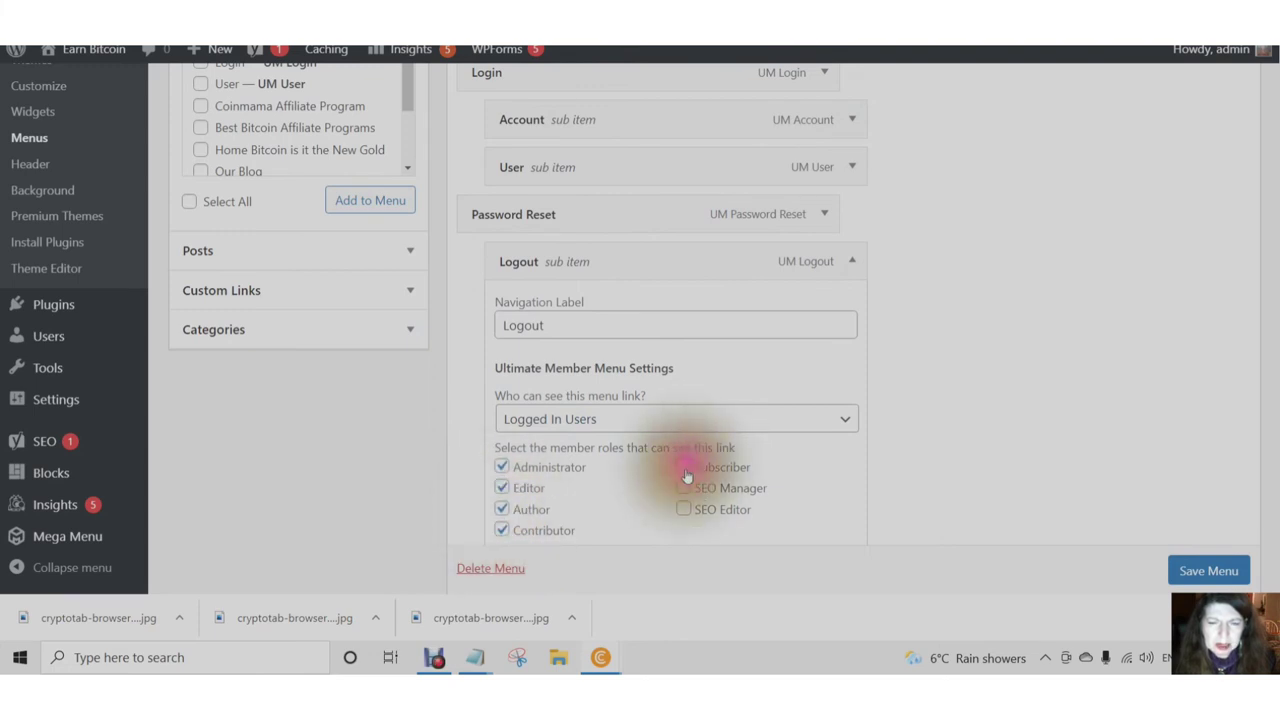
left_click(684, 468)
left_click(684, 488)
left_click(686, 512)
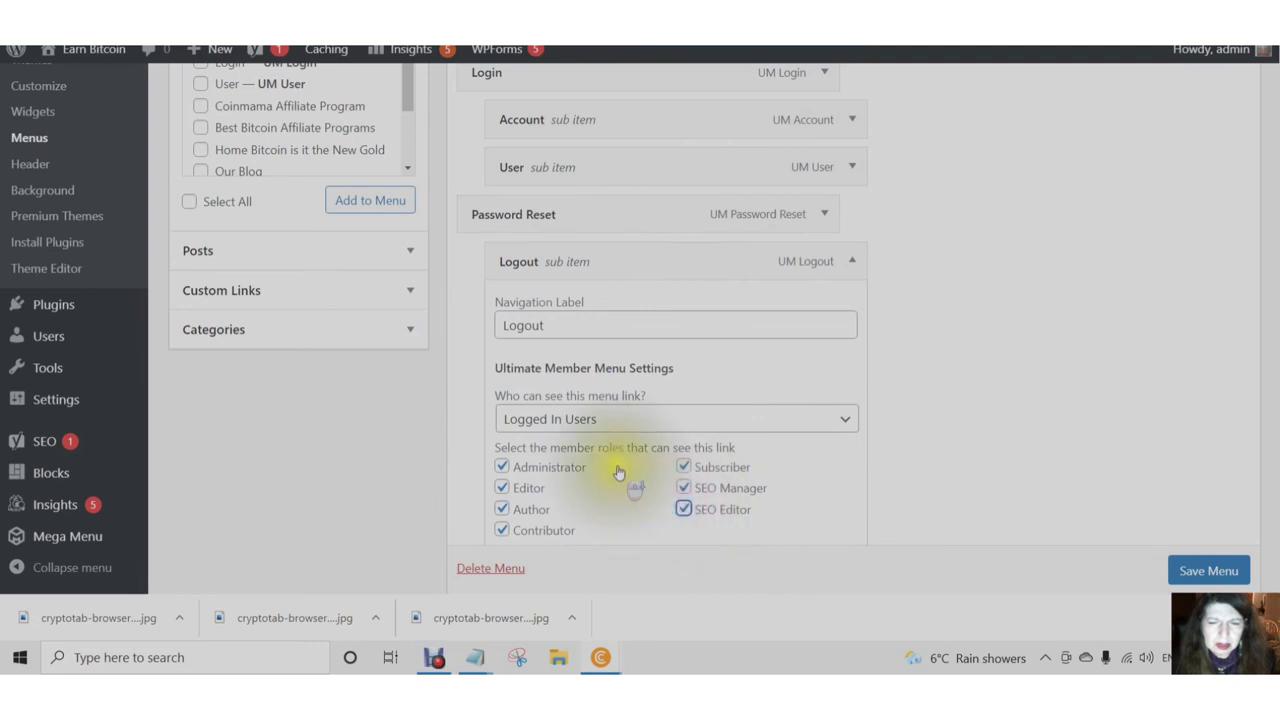
scroll(500, 460, "down", 1)
left_click(855, 177)
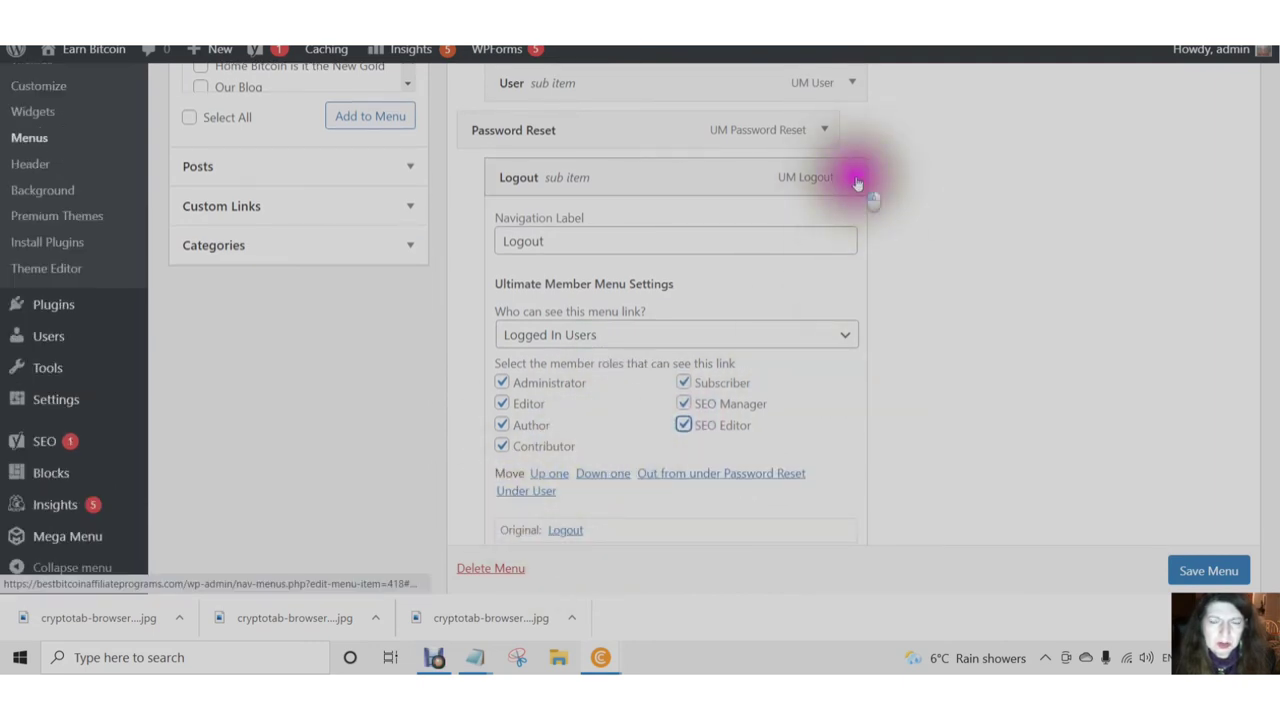
scroll(855, 185, "up", 1)
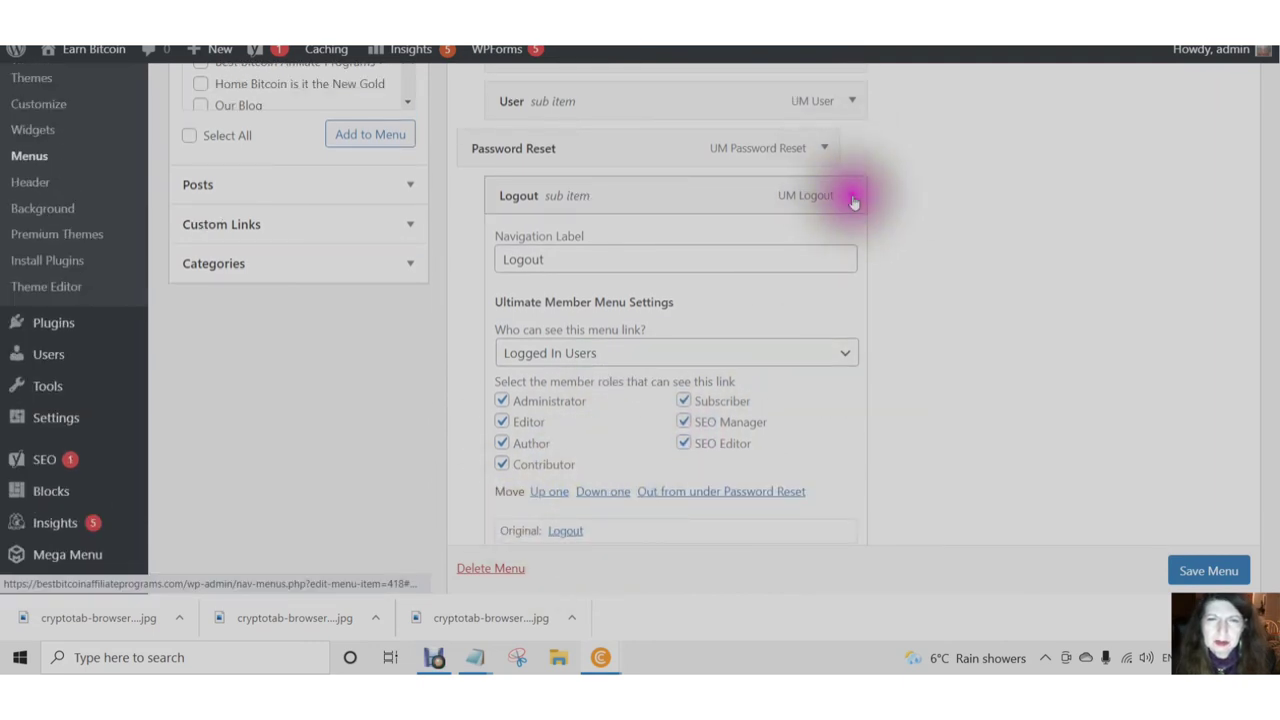
left_click(853, 197)
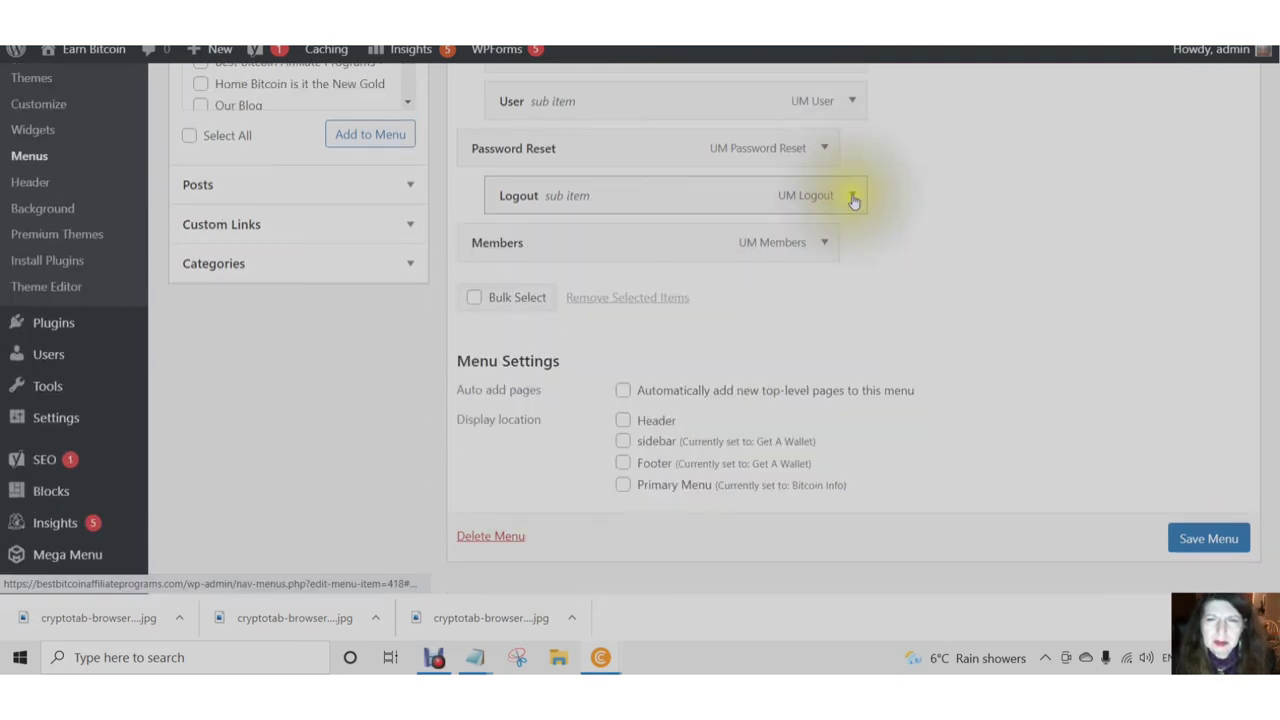
- Keep the Members link visible to Everyone
left_click(825, 245)
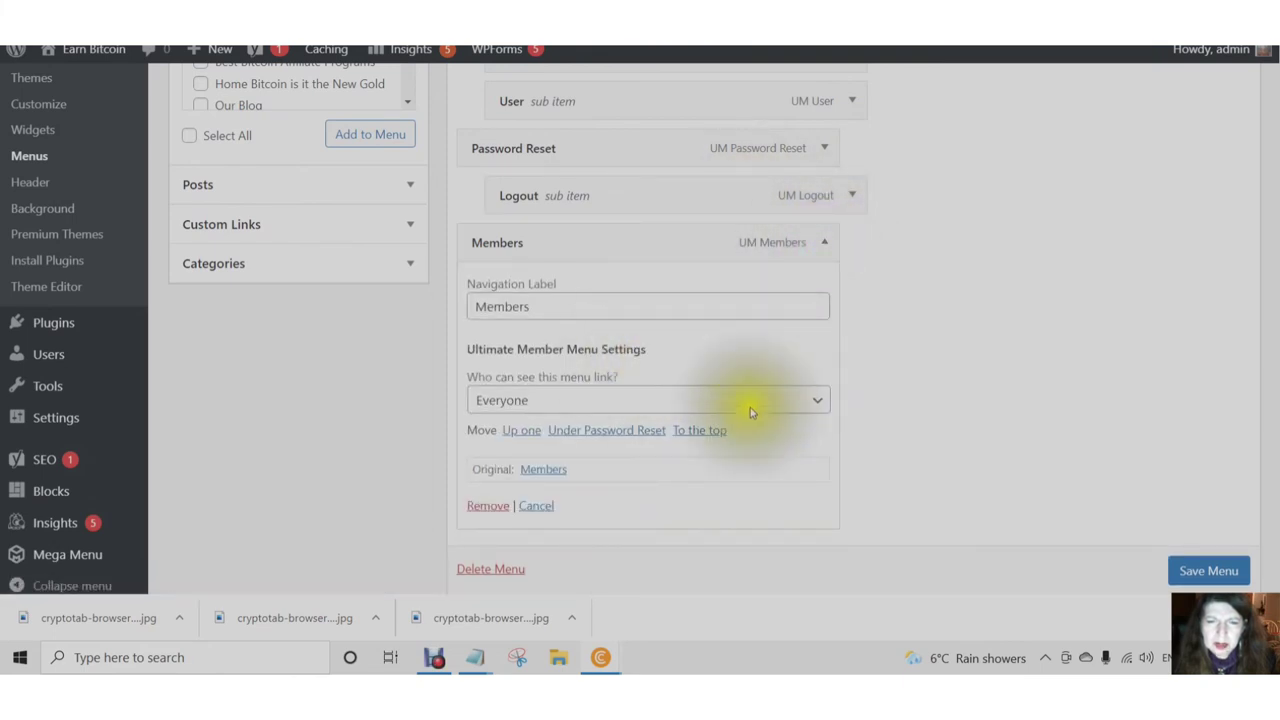
left_click(820, 403)
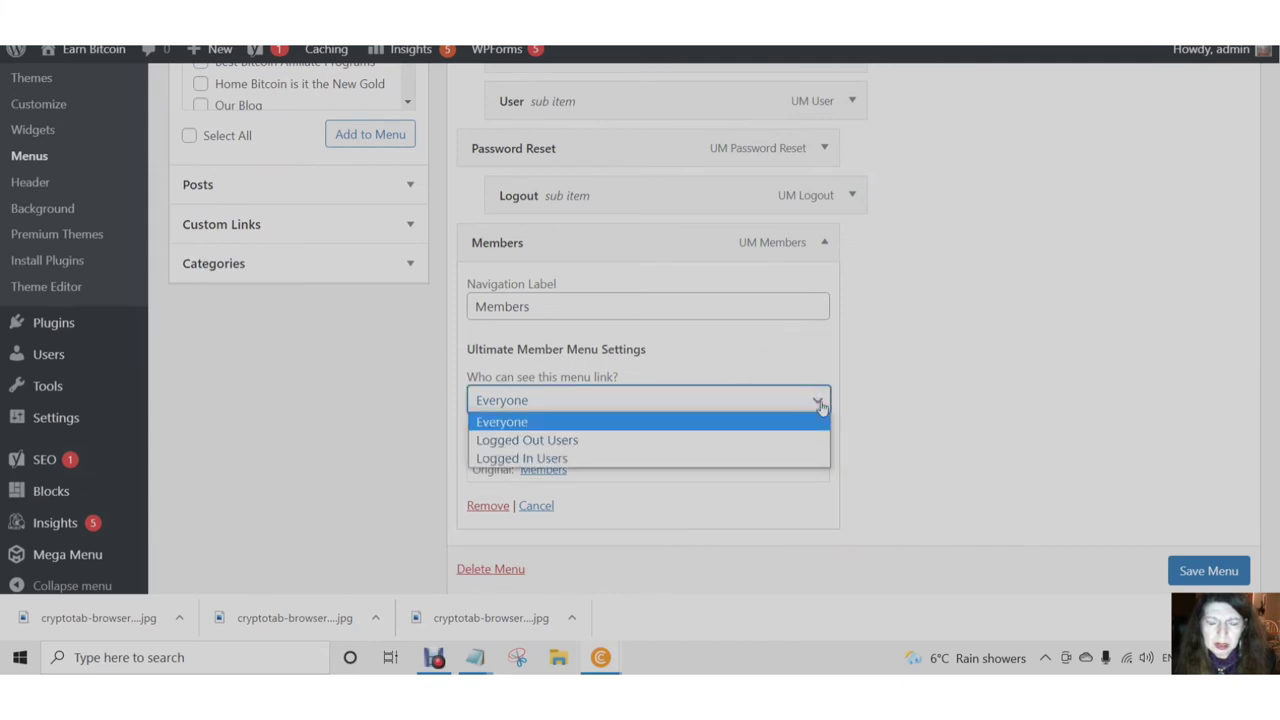
left_click(822, 401)
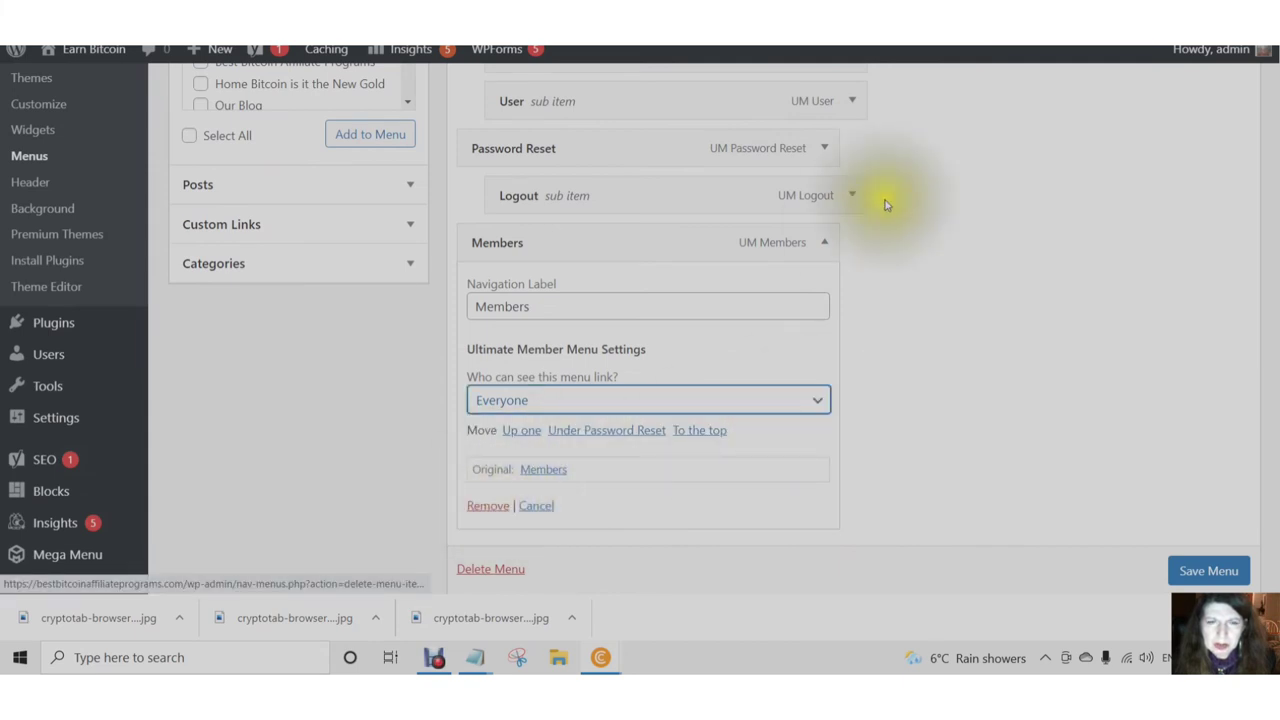
left_click(824, 246)
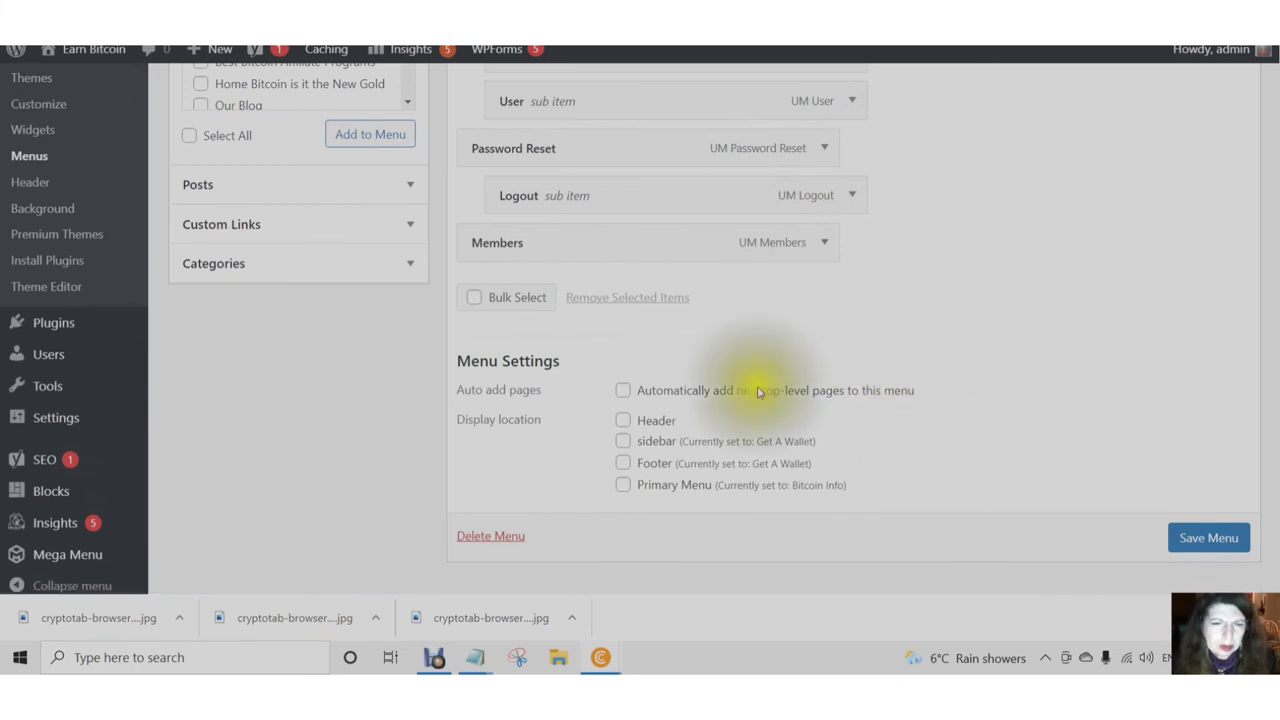
- Assign the menu to the Header display location and save it
left_click(625, 426)
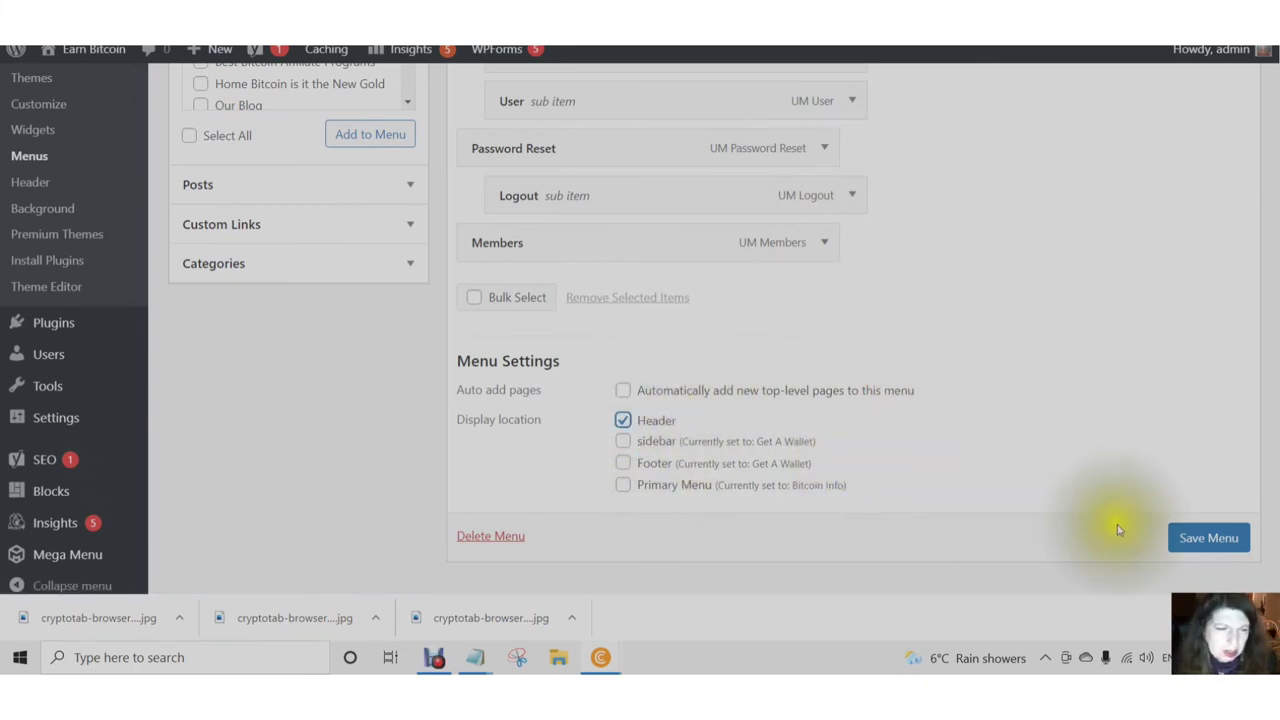
left_click(1205, 540)
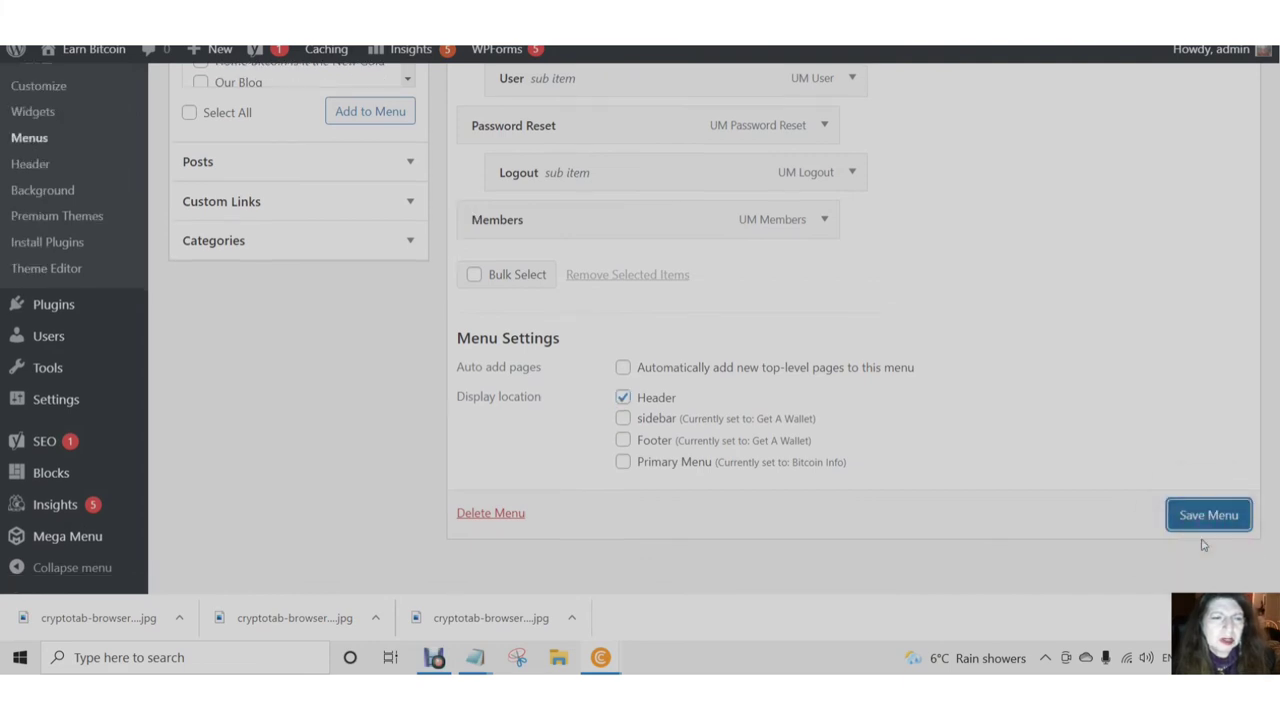
left_click(1203, 545)
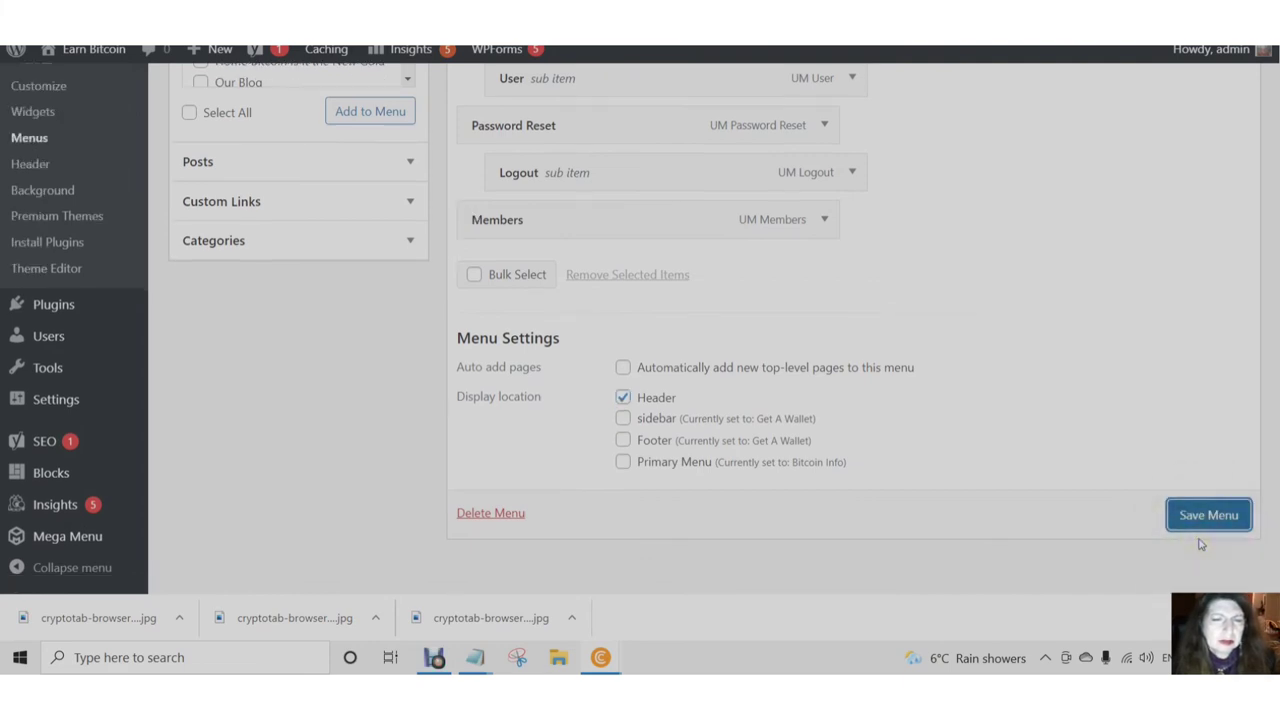
left_click(1201, 544)
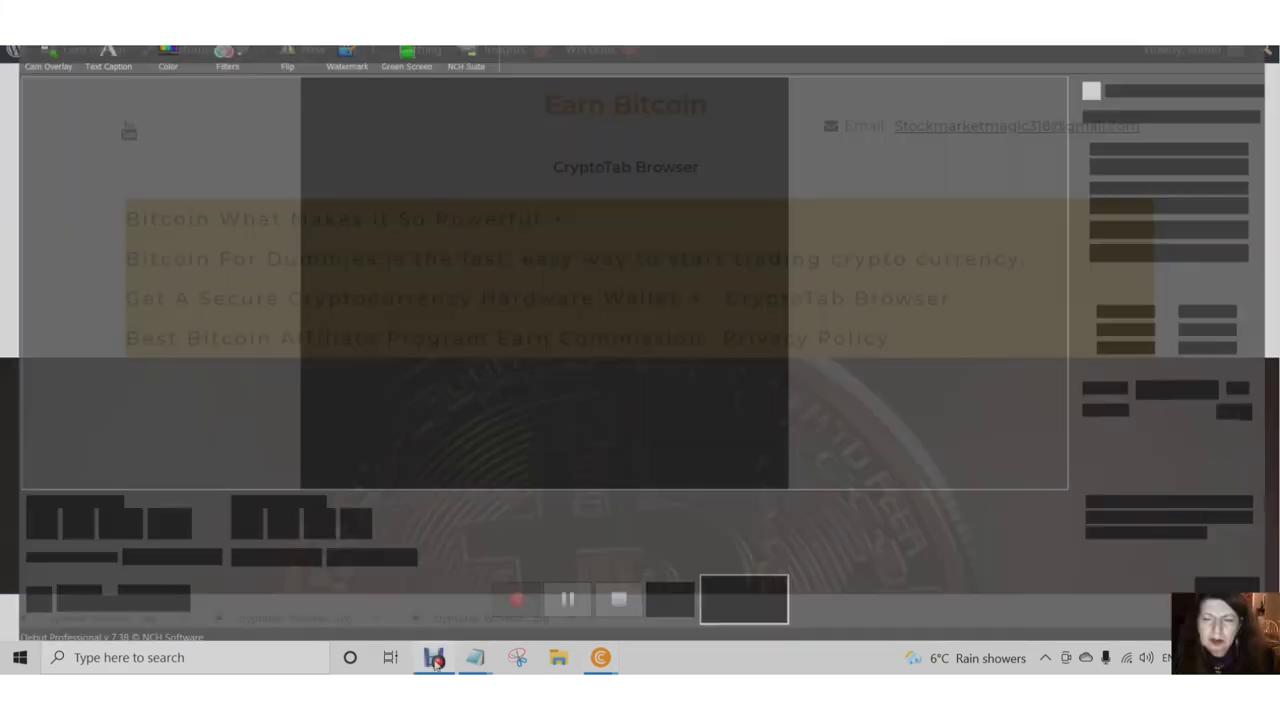
left_click(569, 600)
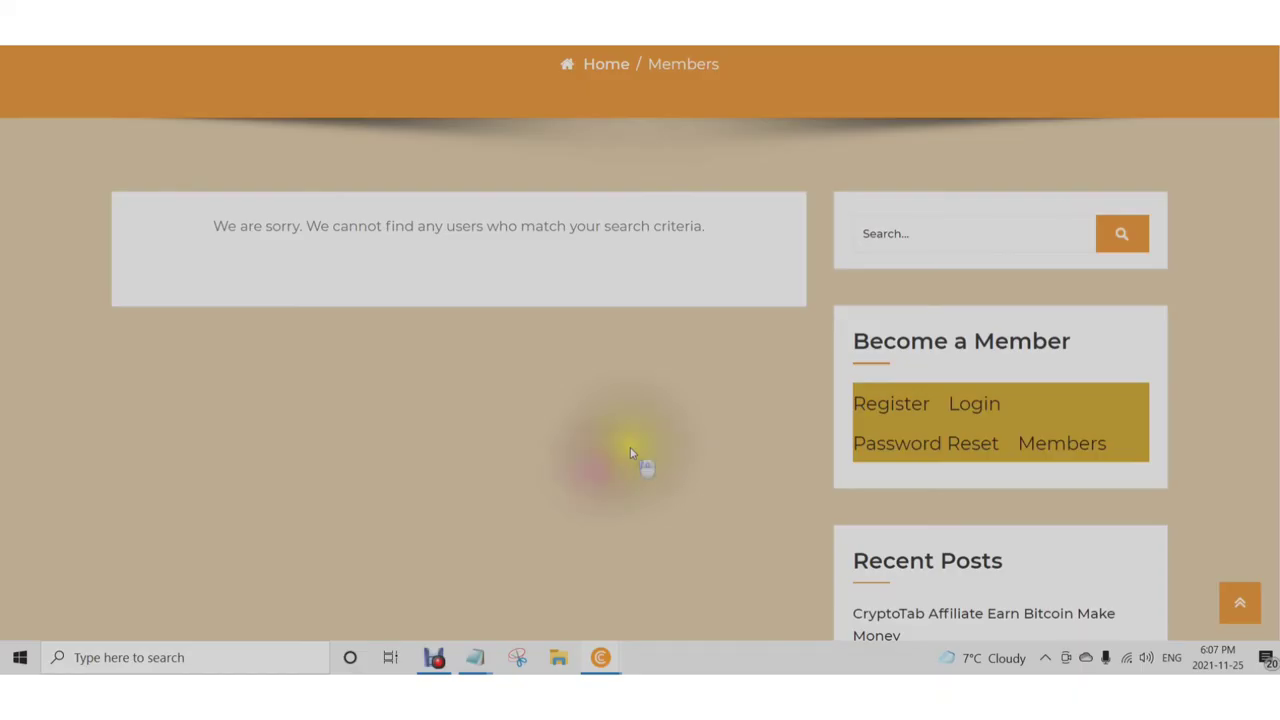
- Scroll down the front-end Register page to its sign-up form
scroll(669, 389, "down", 1)
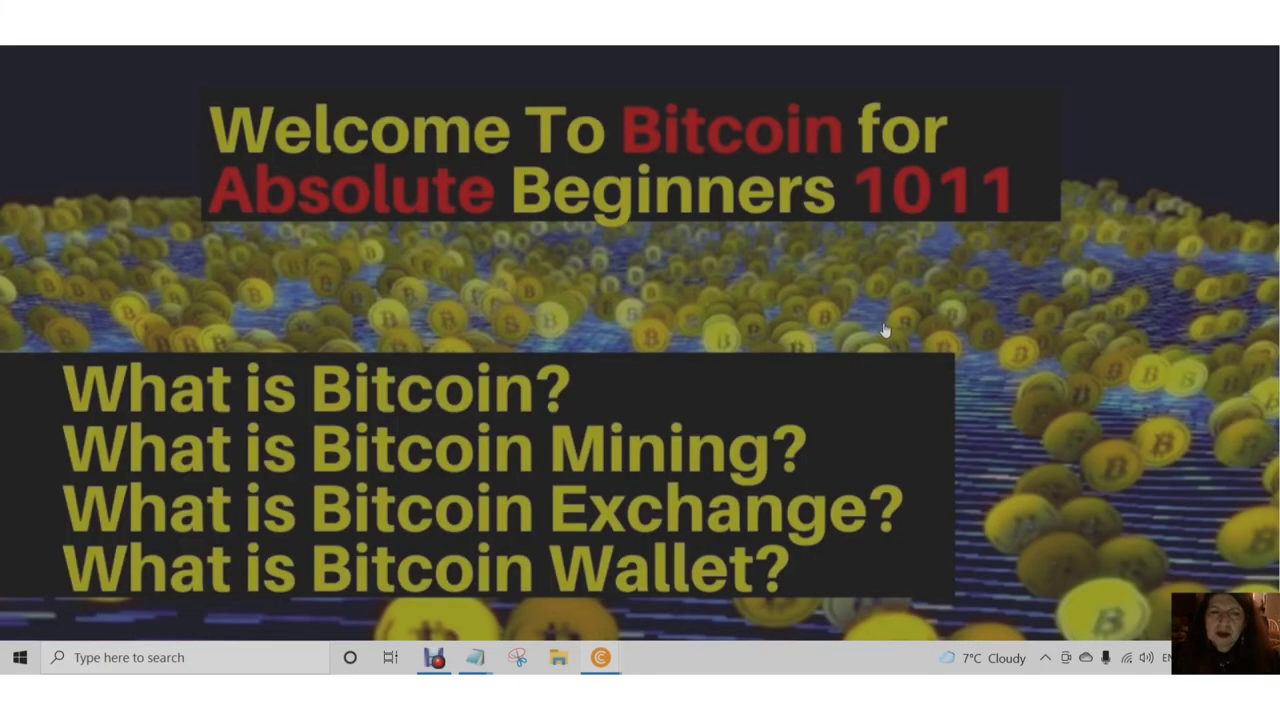
scroll(701, 383, "down", 12)
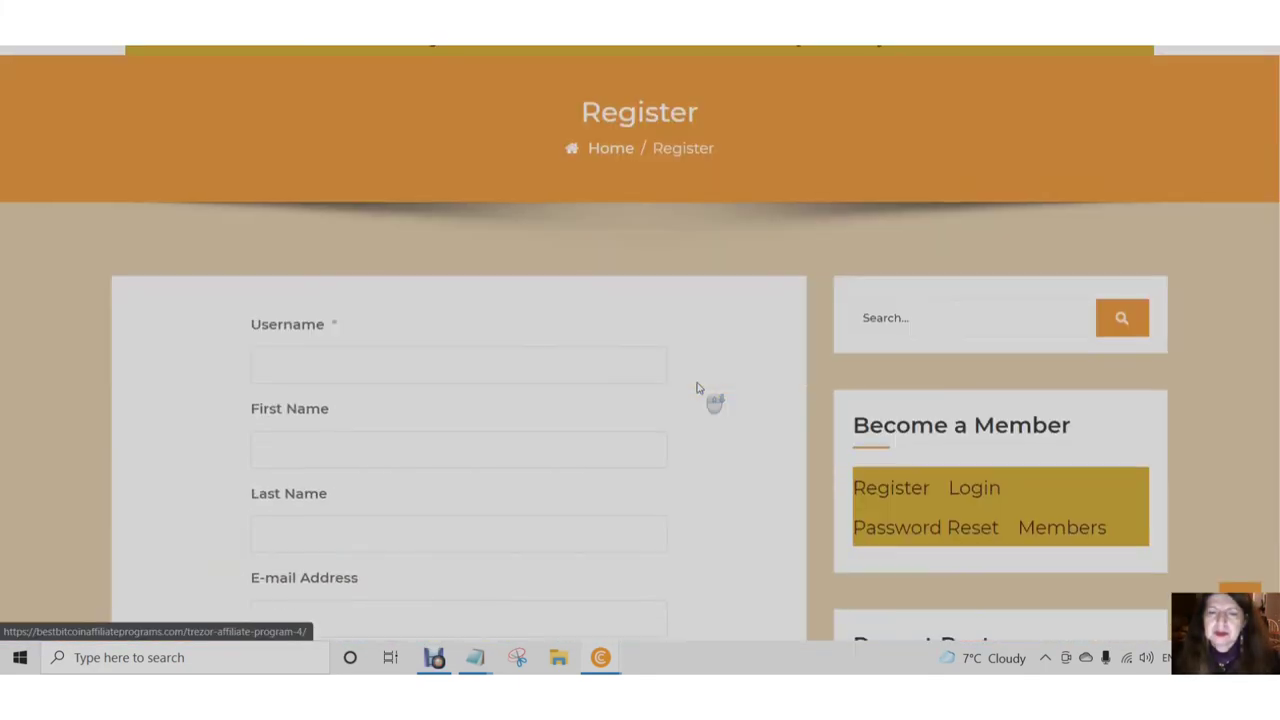
scroll(743, 466, "down", 3)
scroll(386, 127, "up", 3)
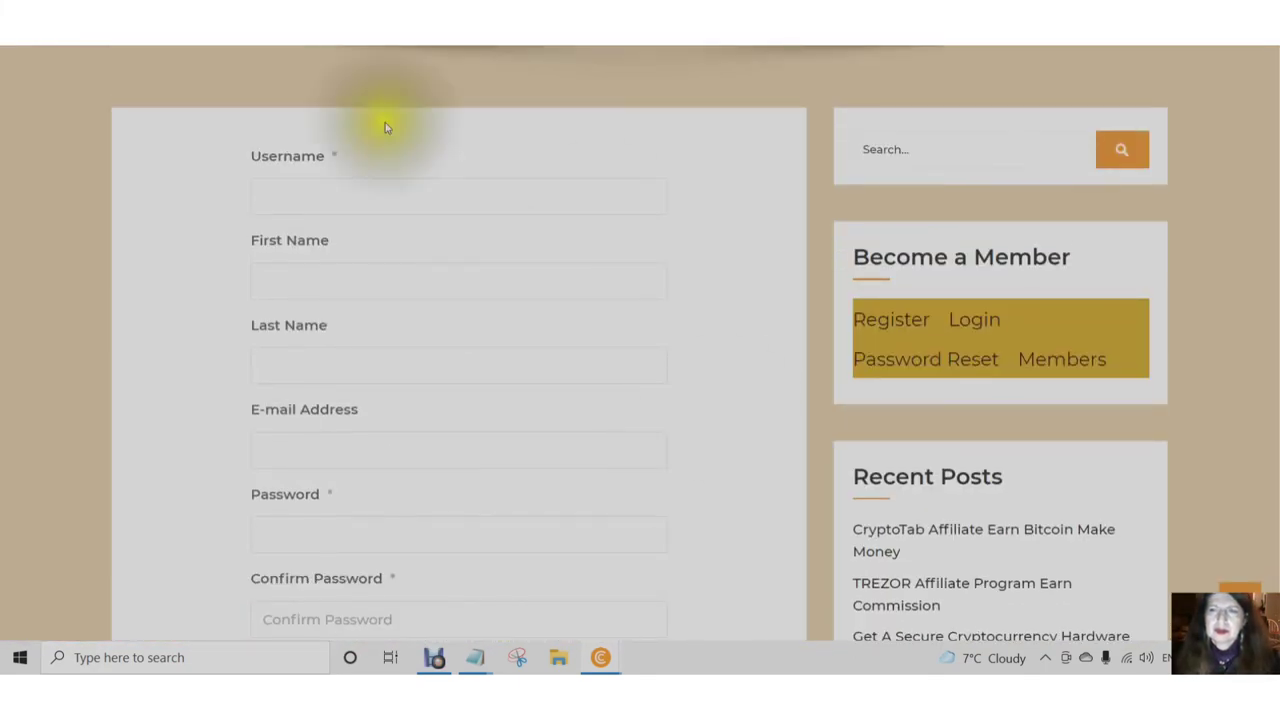
- Fill in the username, first name, last name and e-mail fields
left_click(277, 204)
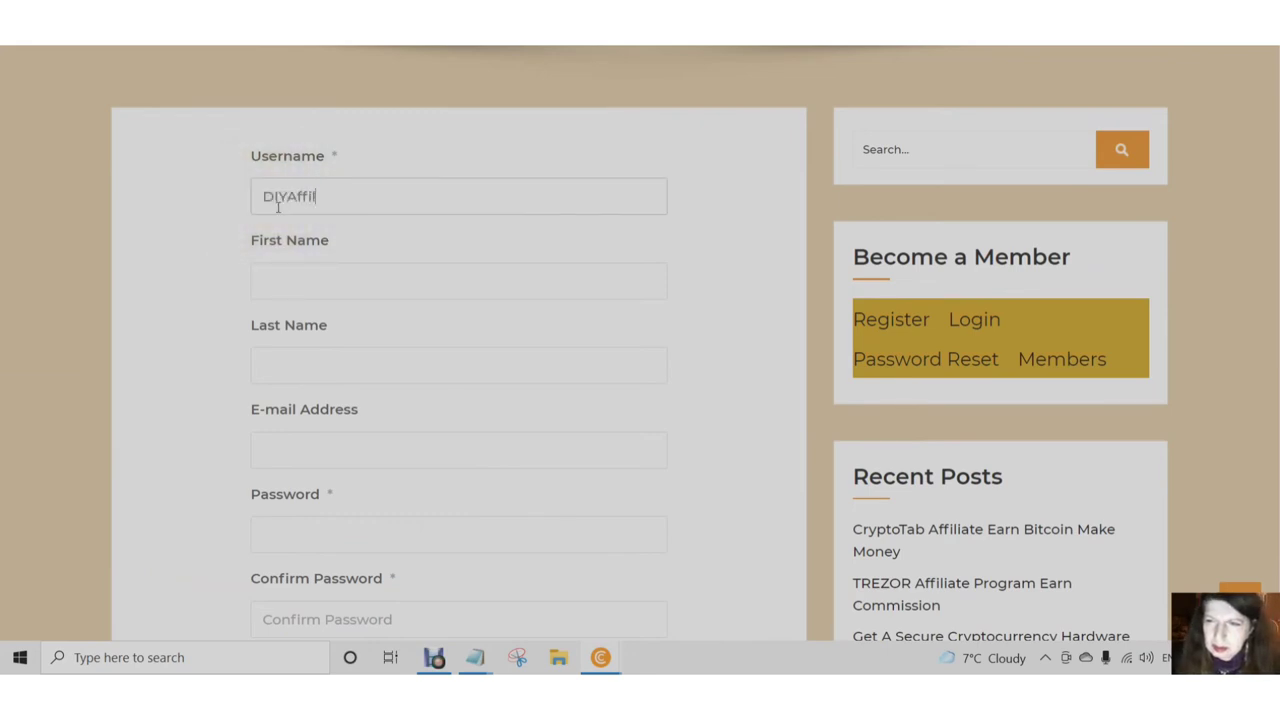
left_click(271, 278)
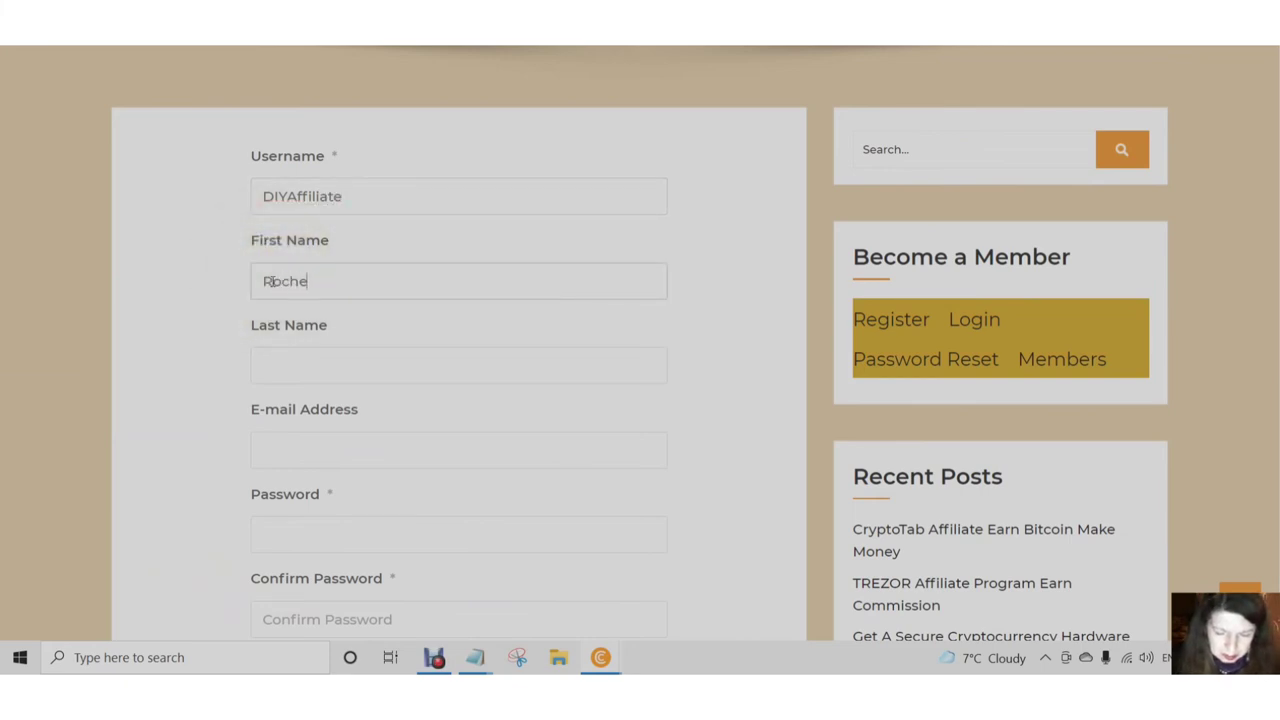
left_click(280, 369)
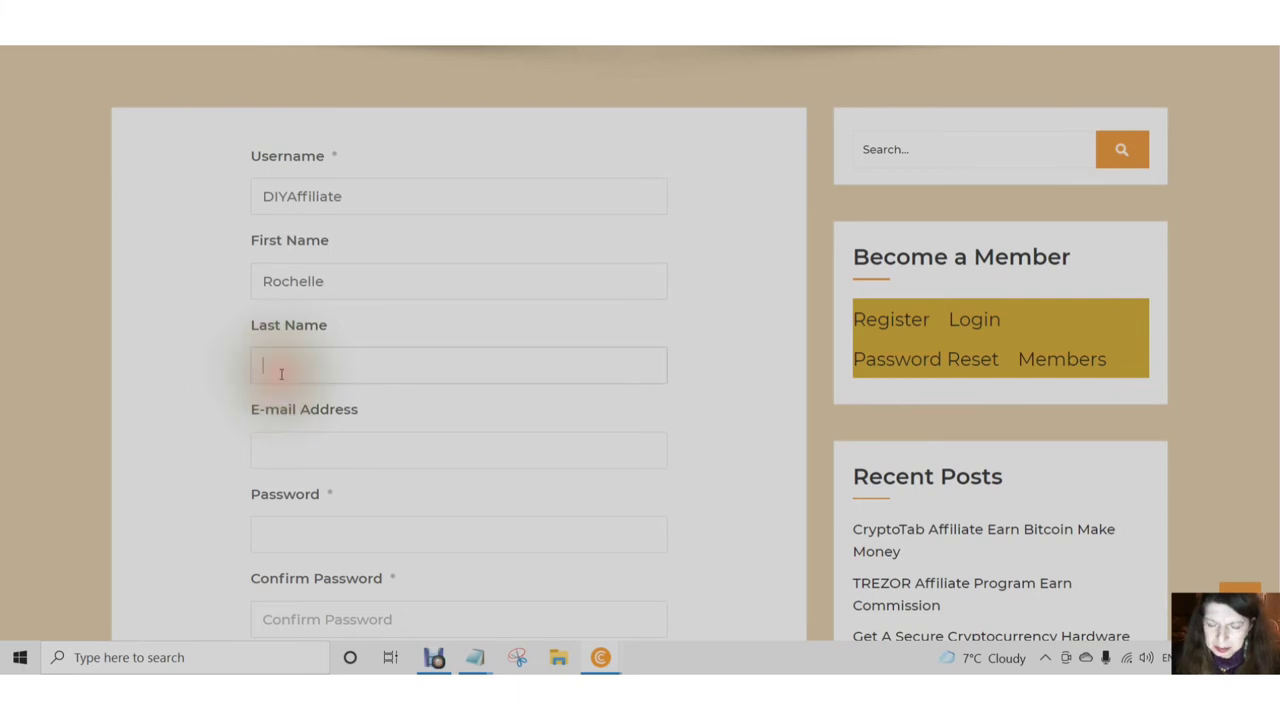
type("Hayes")
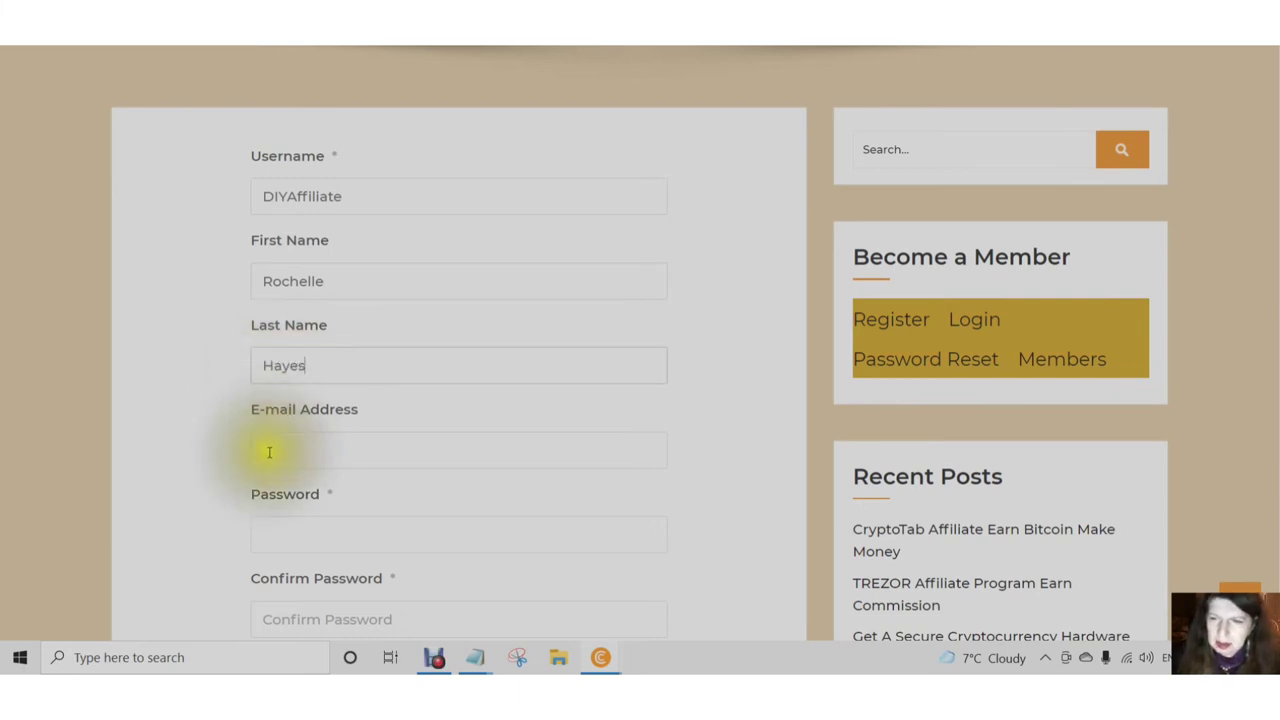
left_click(274, 452)
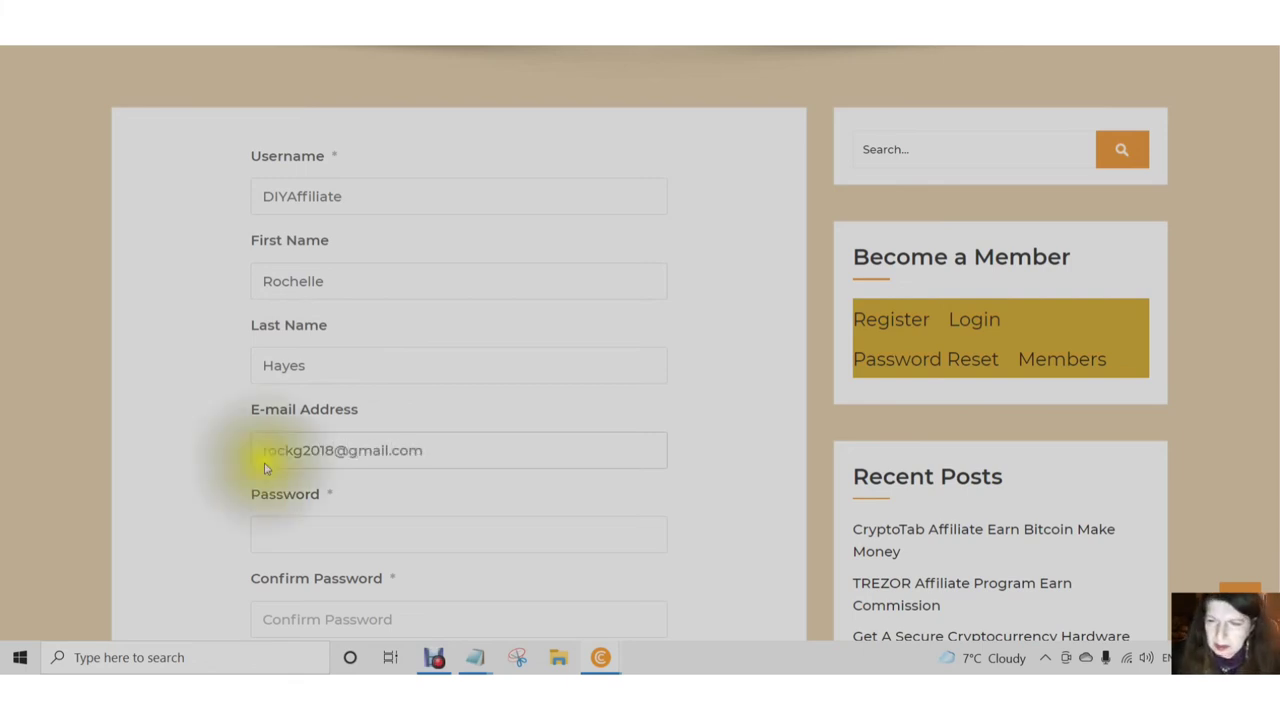
scroll(273, 498, "down", 2)
- Enter and confirm a matching password, then submit the Register form
left_click(268, 373)
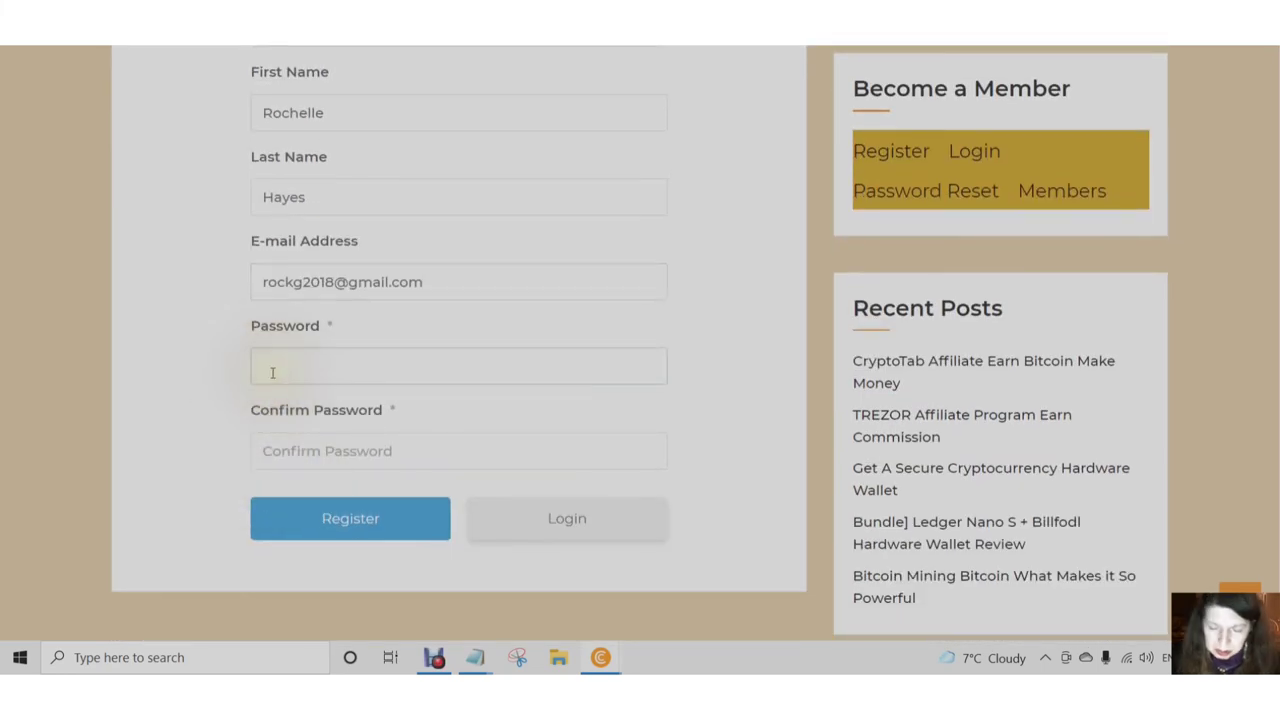
left_click(272, 372)
type("***")
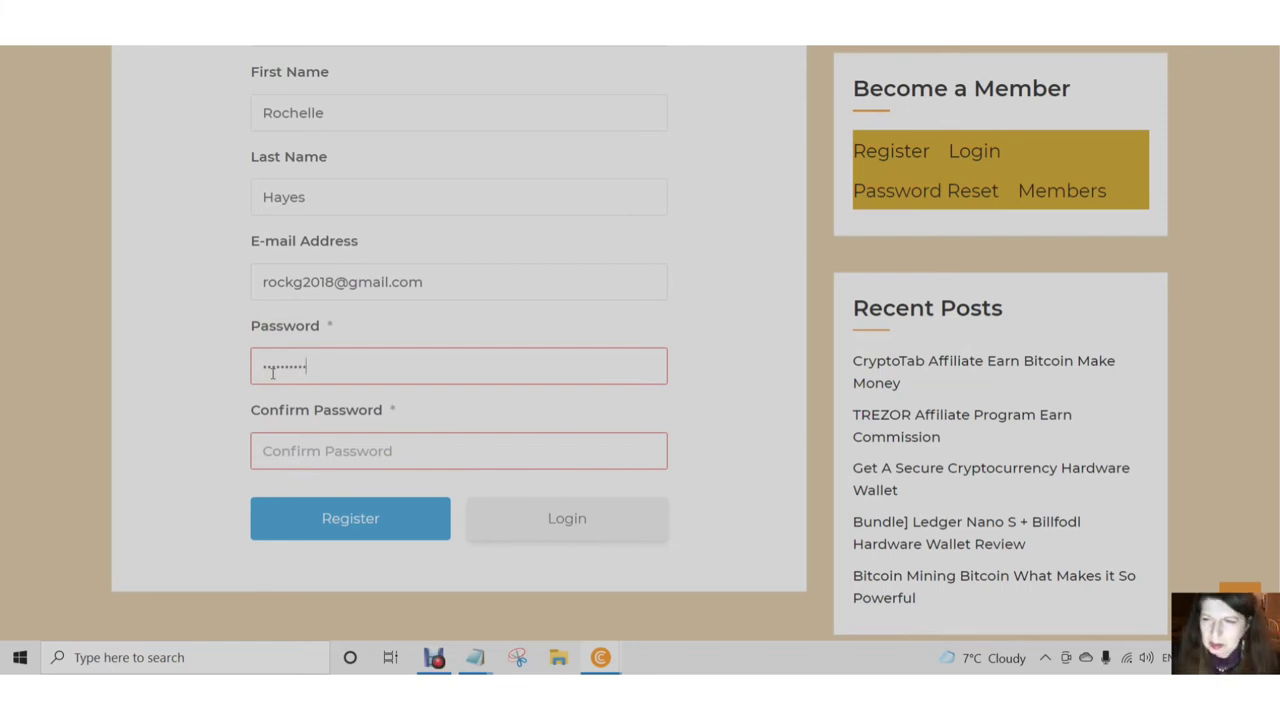
left_click(270, 452)
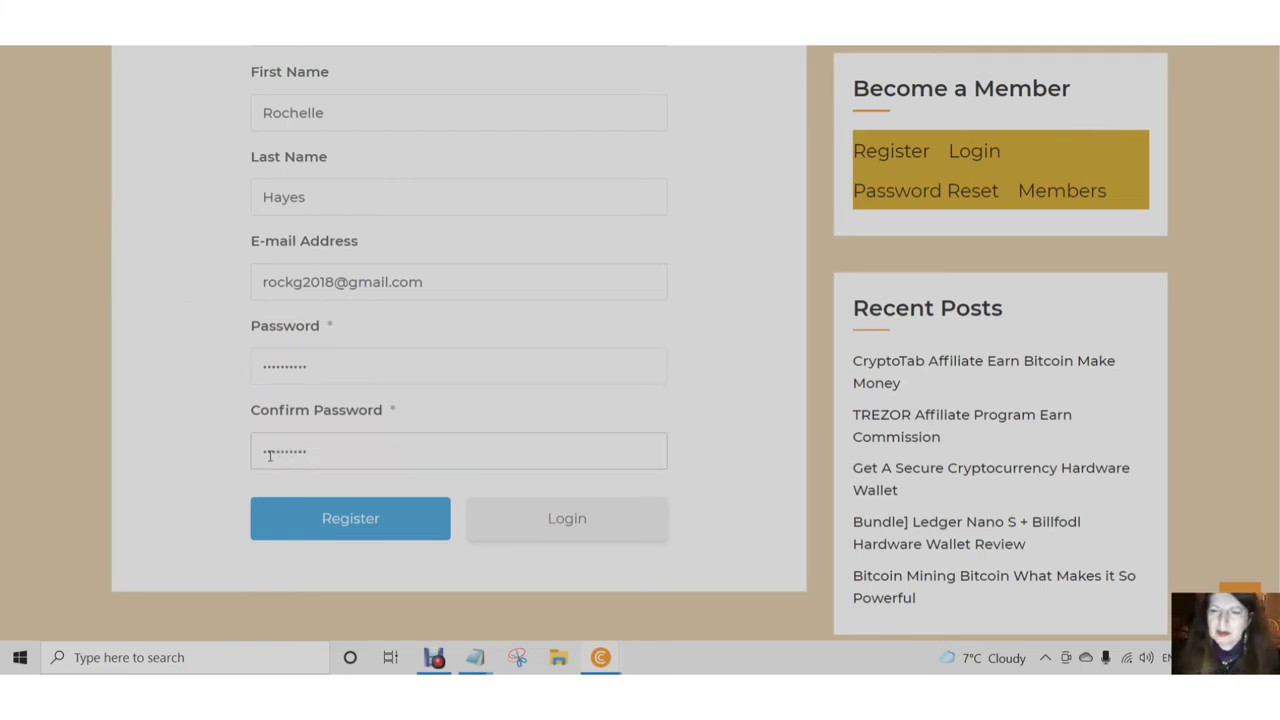
left_click(343, 524)
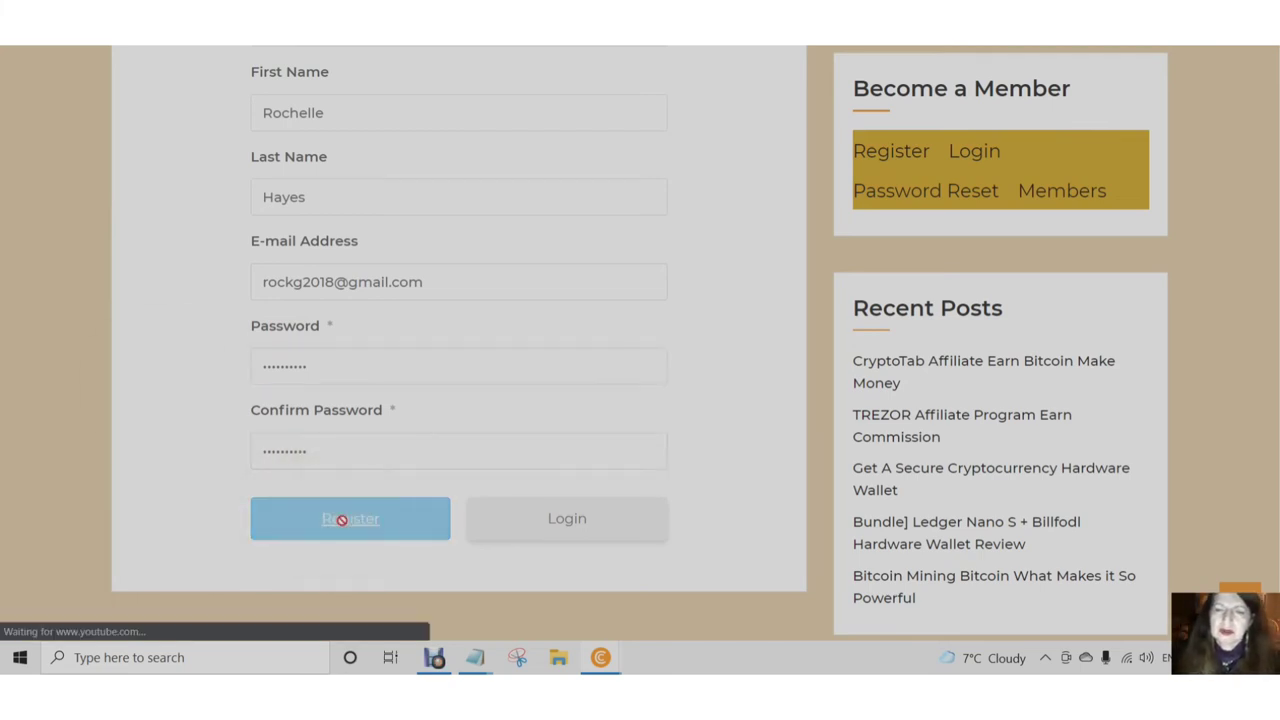
left_click(342, 520)
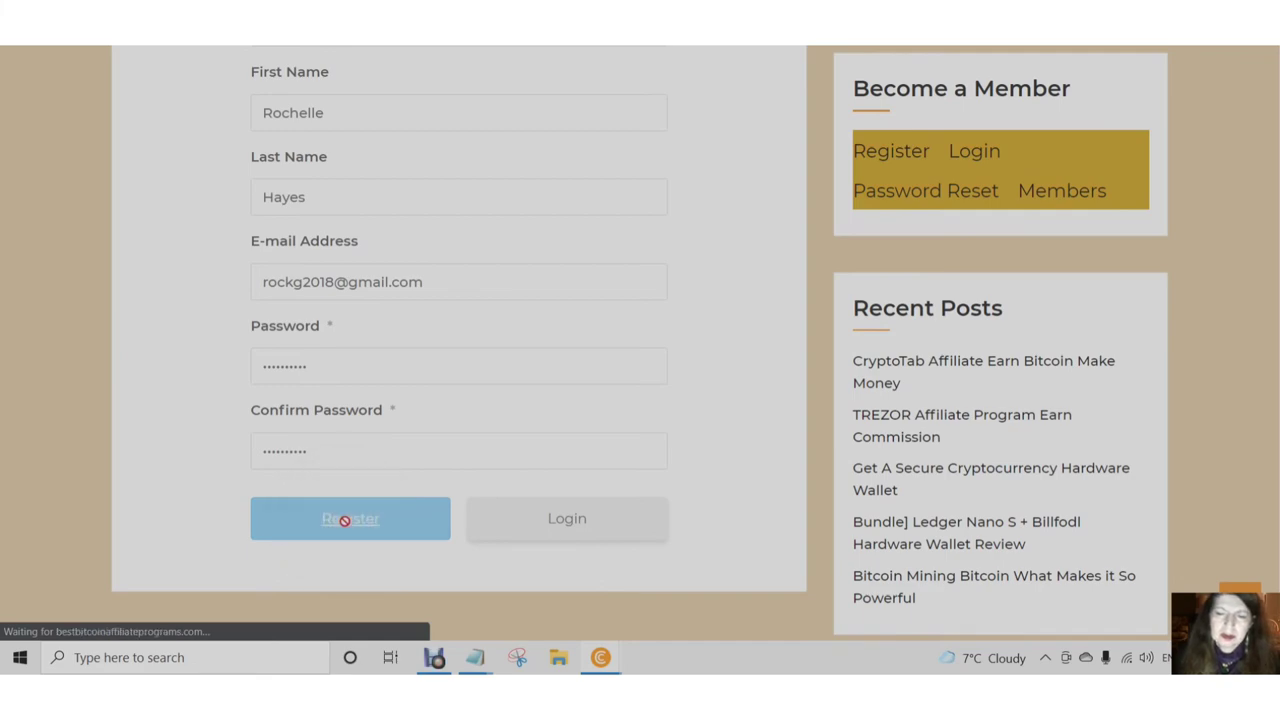
left_click(347, 519)
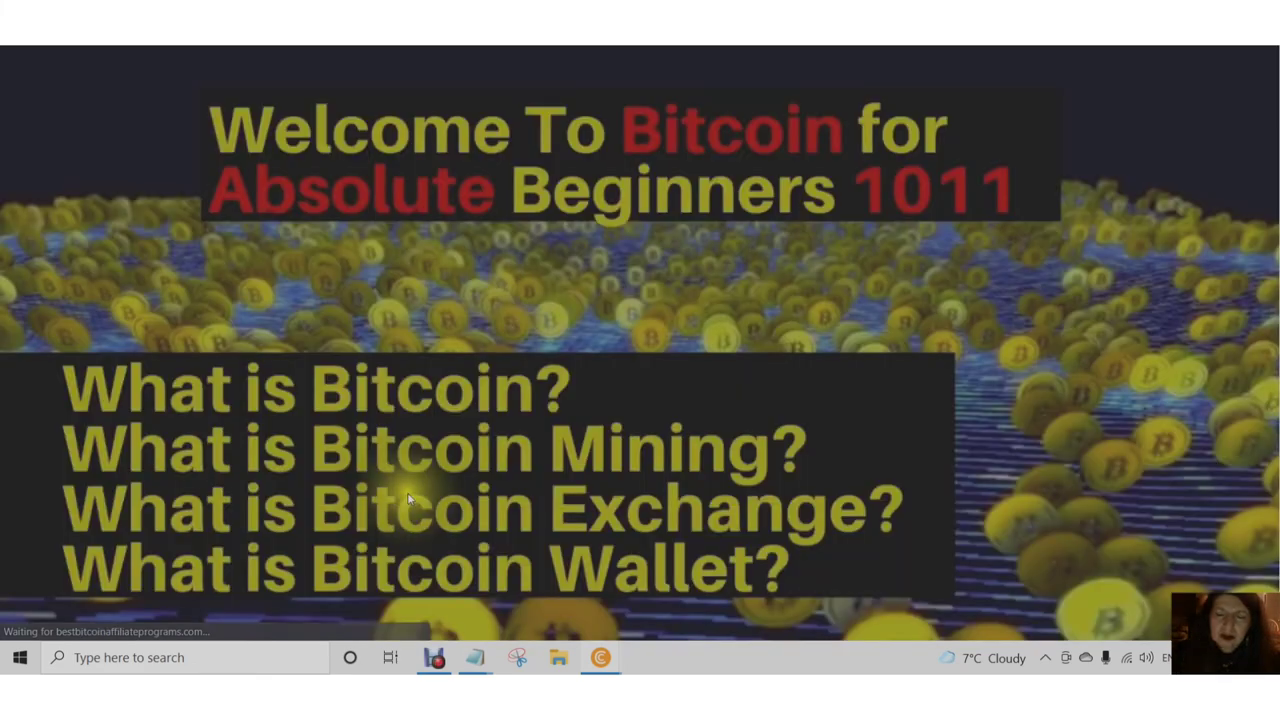
- Overwrite the already-registered e-mail with a different address and submit the Register form again
scroll(414, 492, "down", 3)
scroll(414, 492, "down", 8)
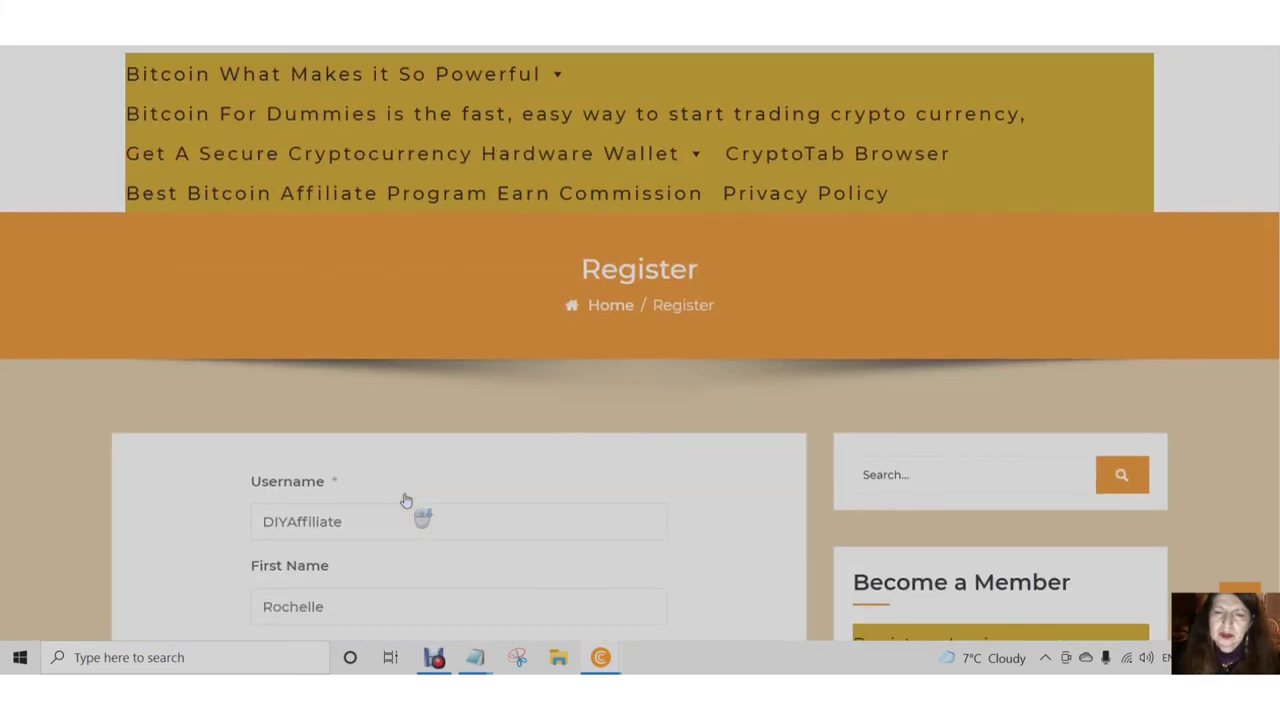
scroll(407, 549, "down", 2)
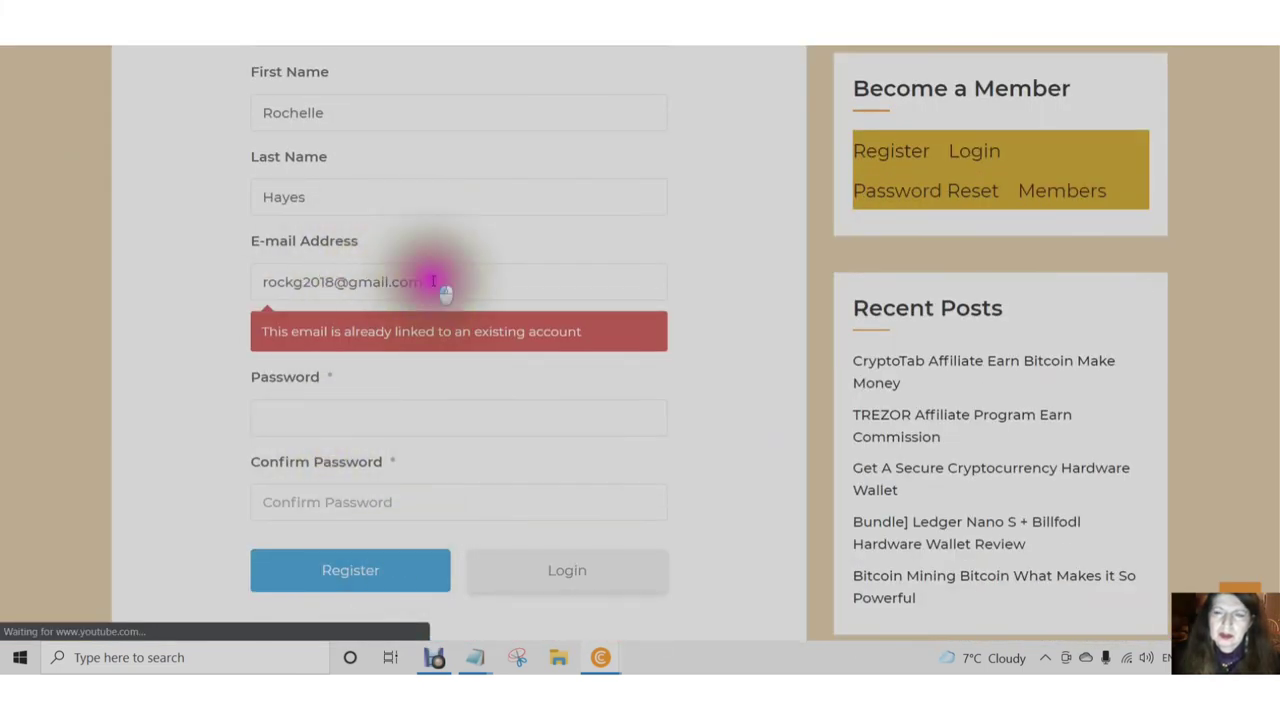
left_click_drag(433, 281, 230, 287)
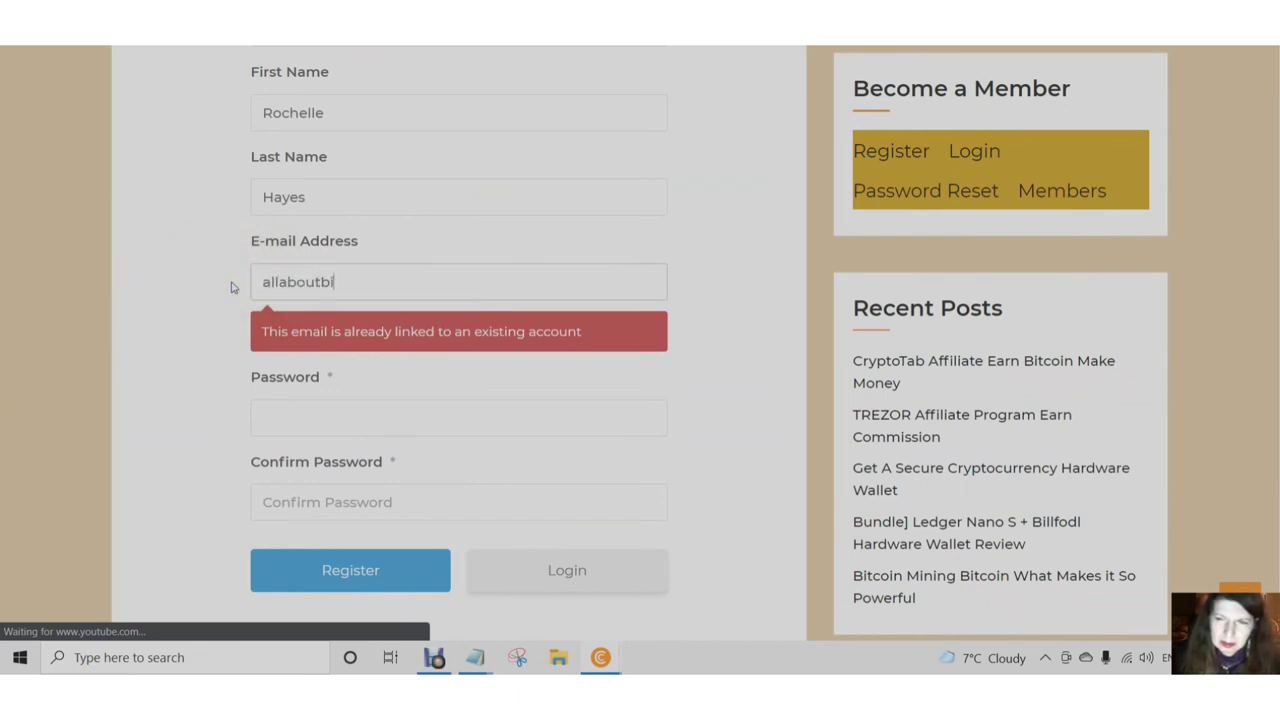
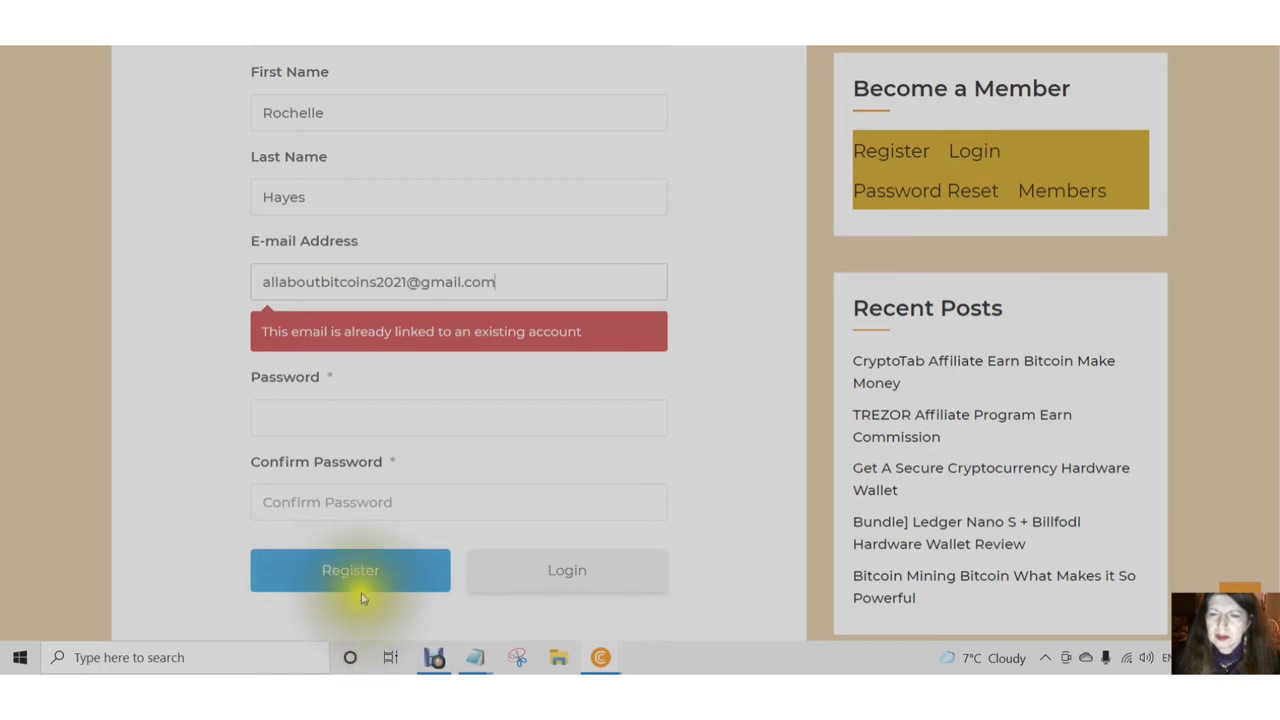
left_click(348, 573)
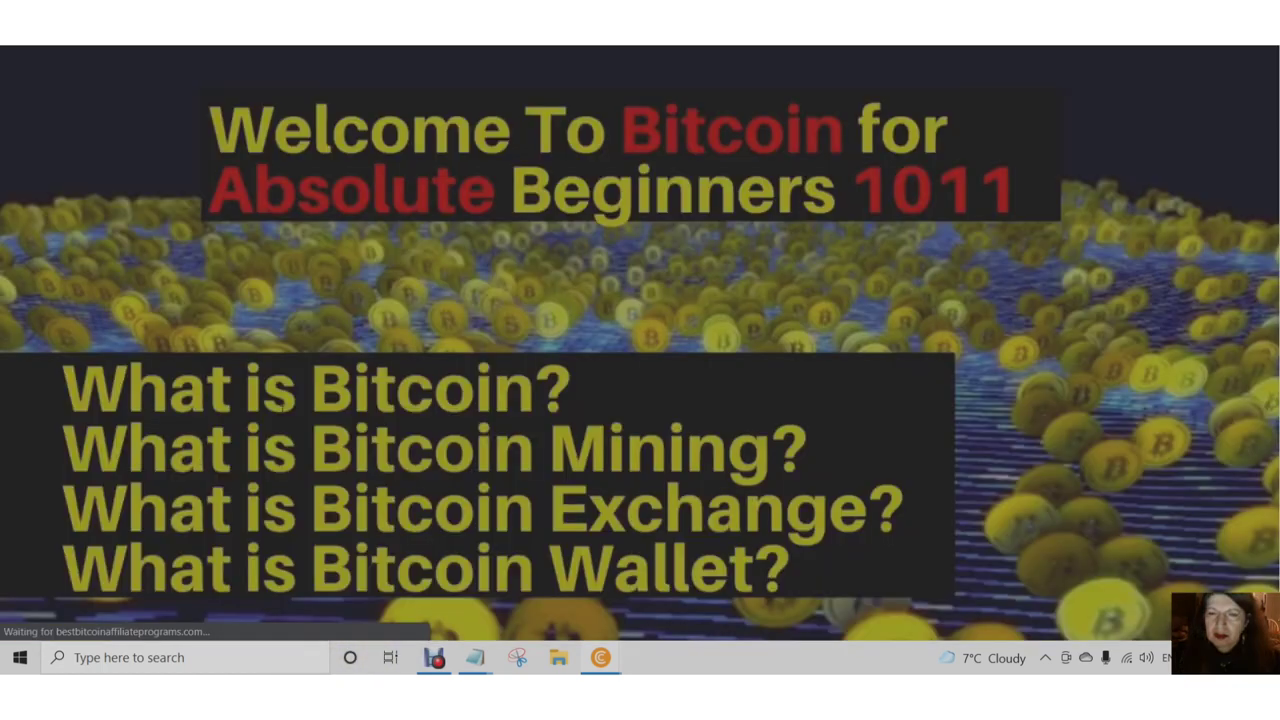
- Type the password into the Password field and begin retyping it under Confirm Password
scroll(308, 492, "down", 4)
scroll(310, 494, "down", 10)
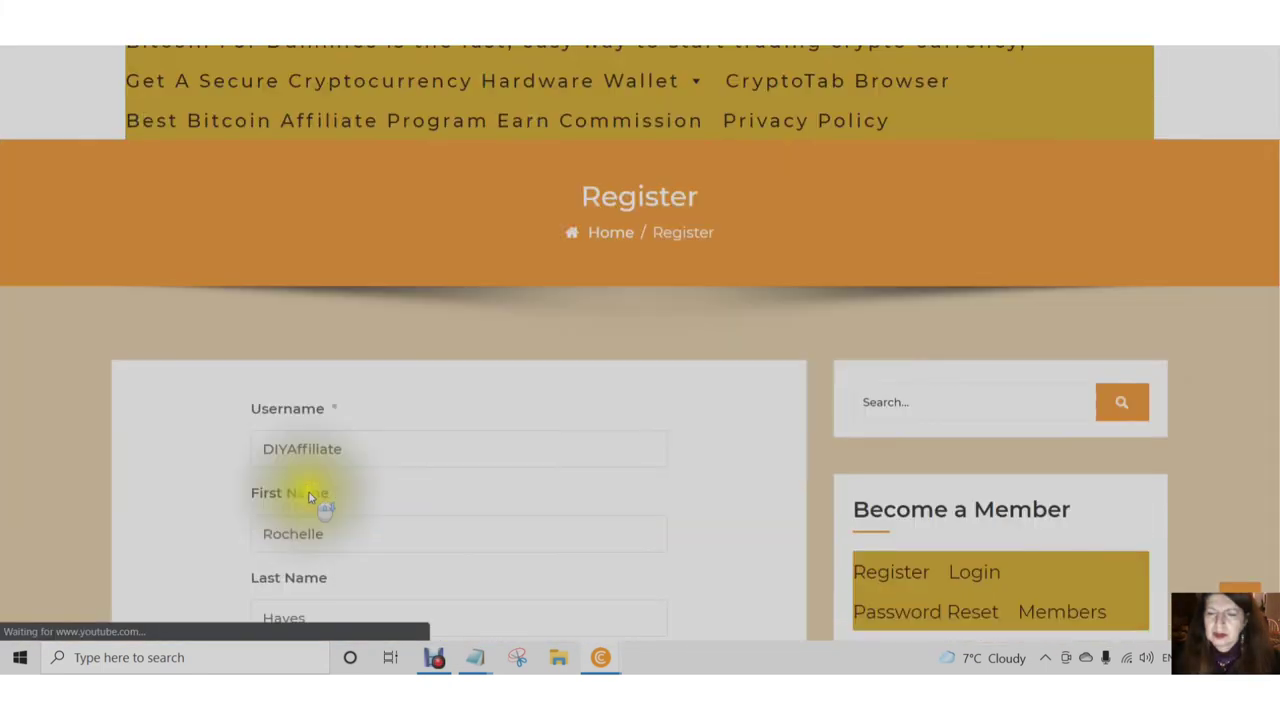
scroll(317, 495, "up", 2)
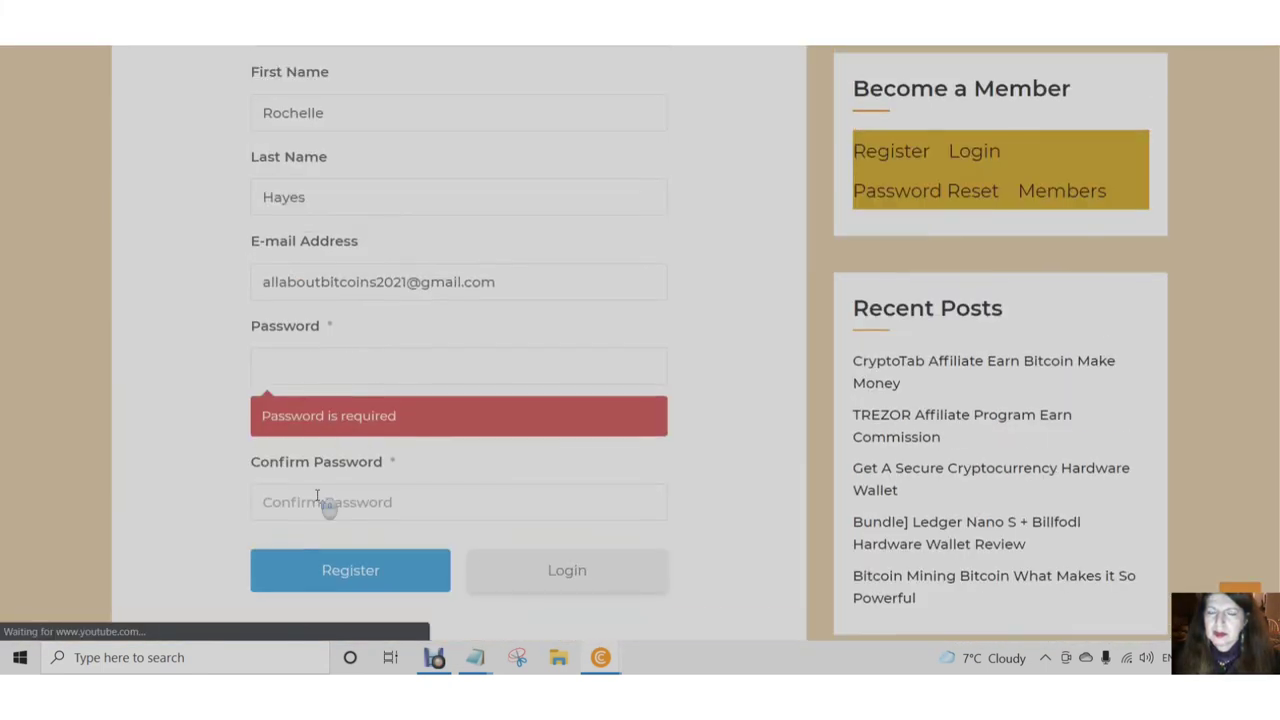
scroll(303, 490, "up", 2)
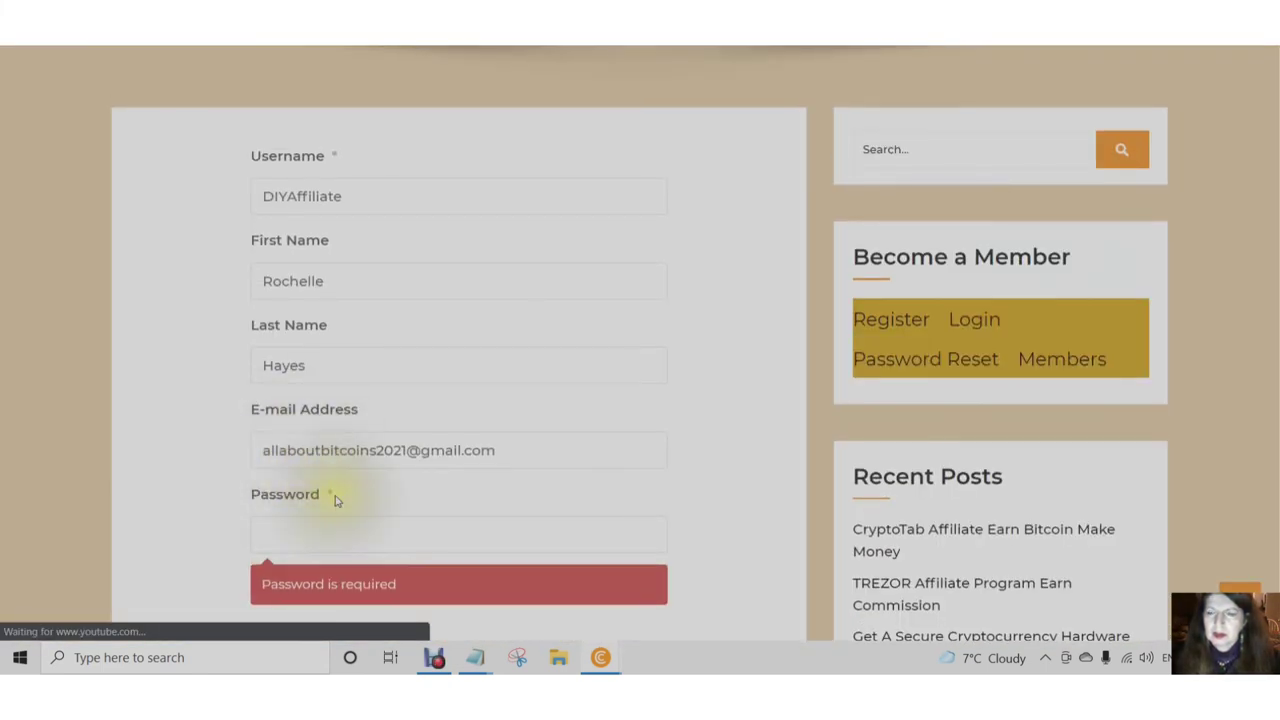
scroll(335, 500, "down", 1)
left_click(282, 450)
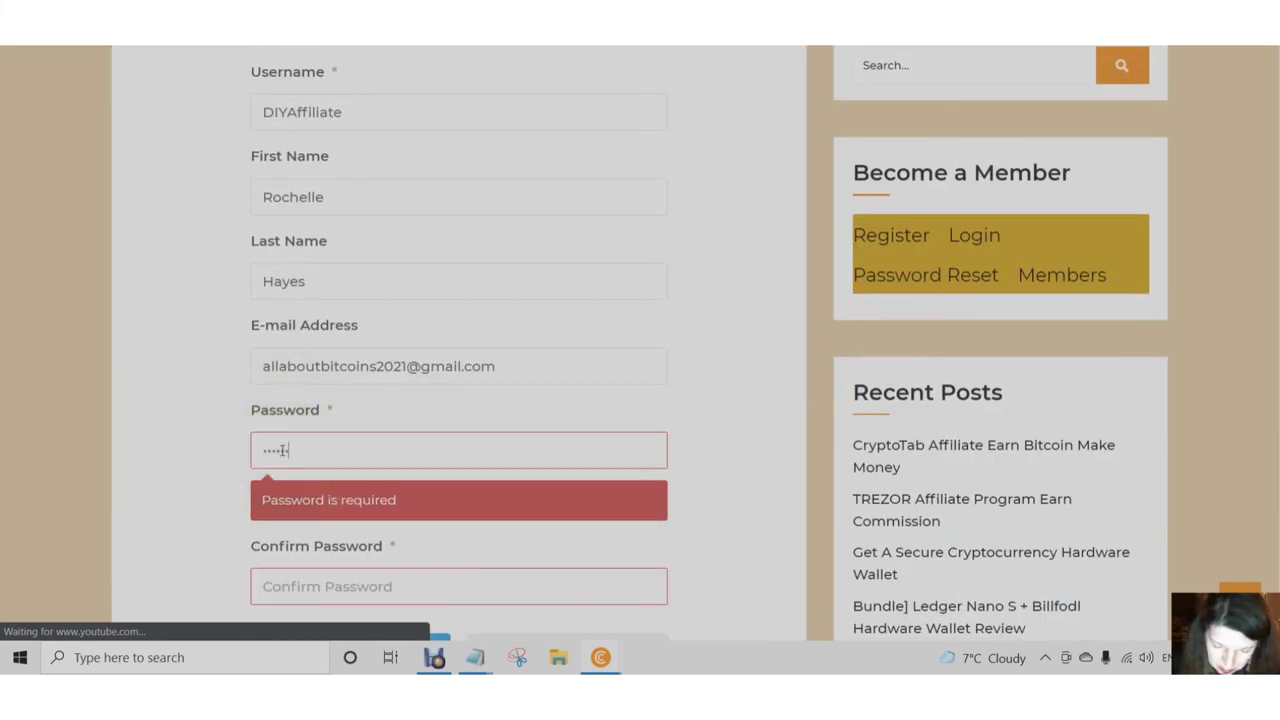
type("••••••••")
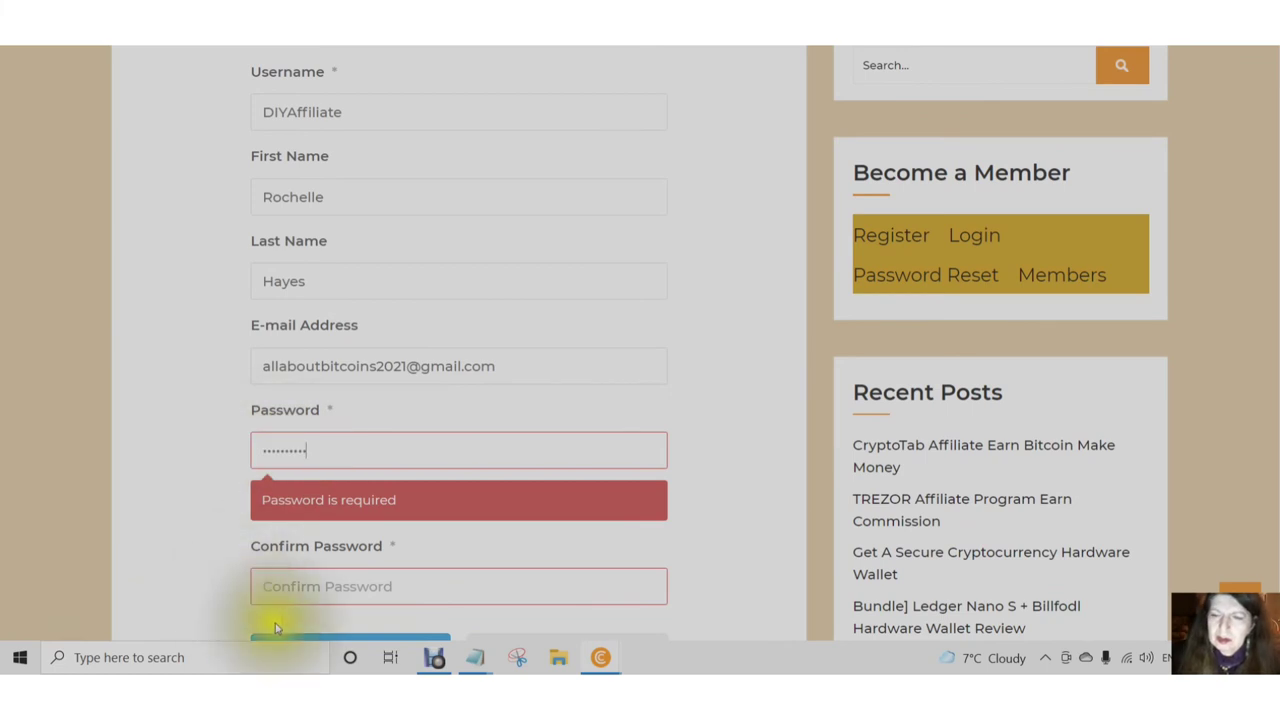
left_click(268, 588)
type("••")
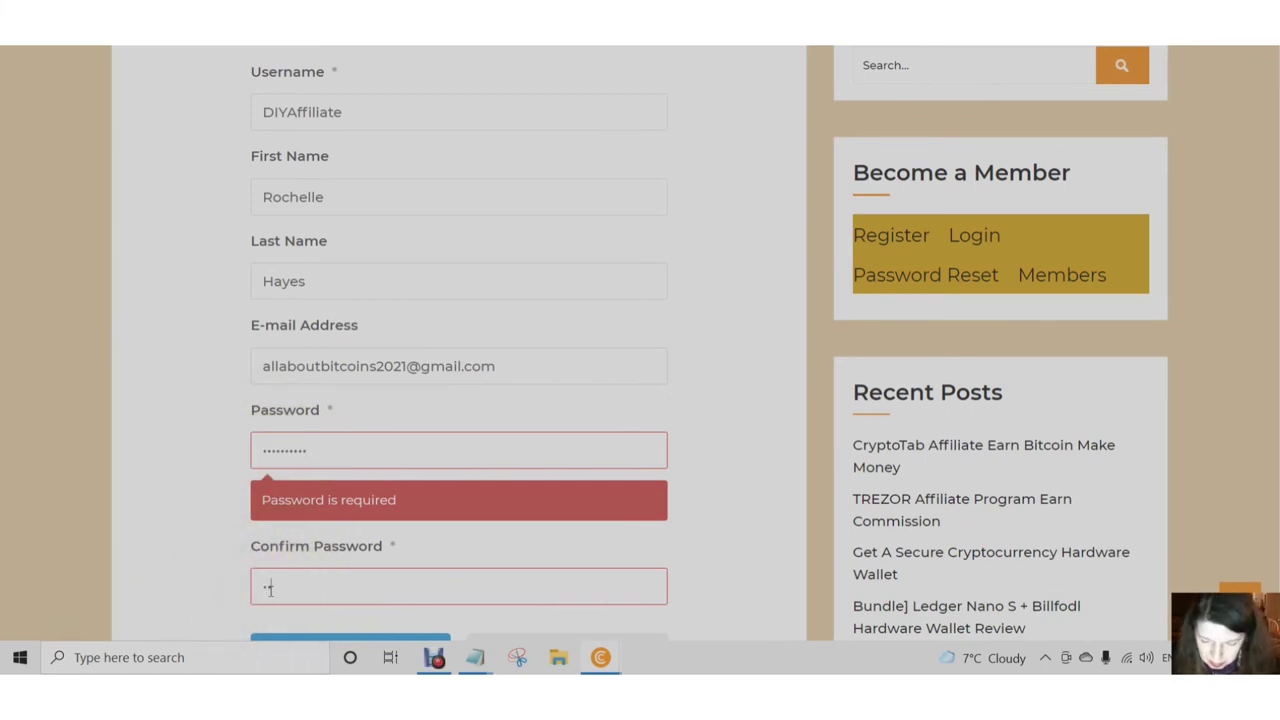